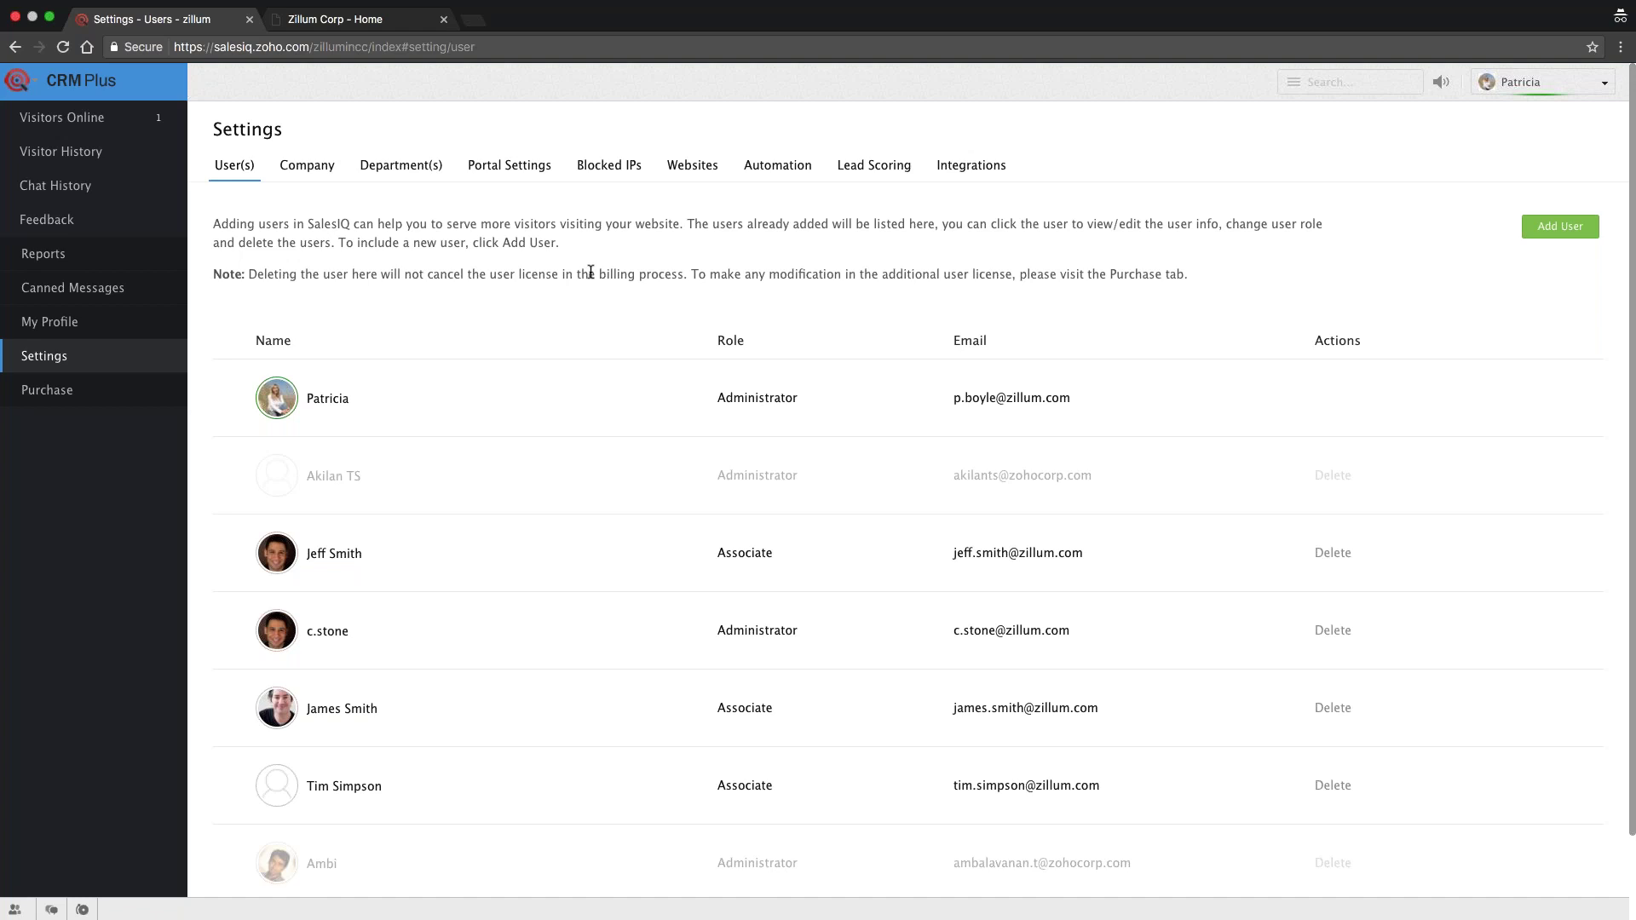
Step: Delete the existing chat trigger rule from the Intelligent Triggers in the Automation settings
click(765, 167)
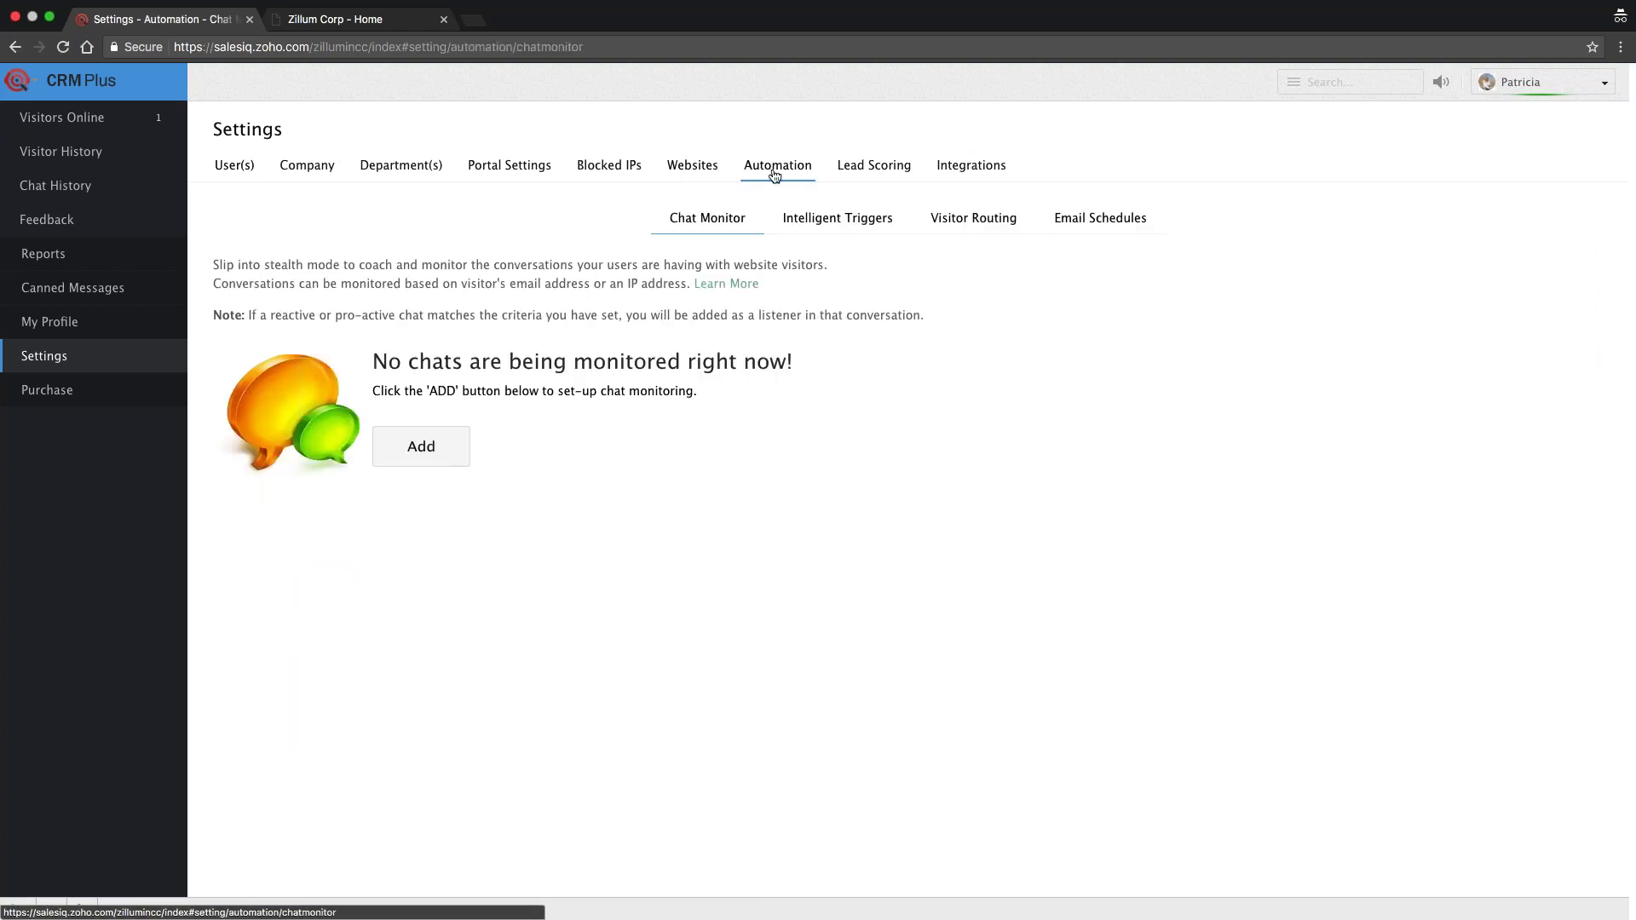
click(834, 221)
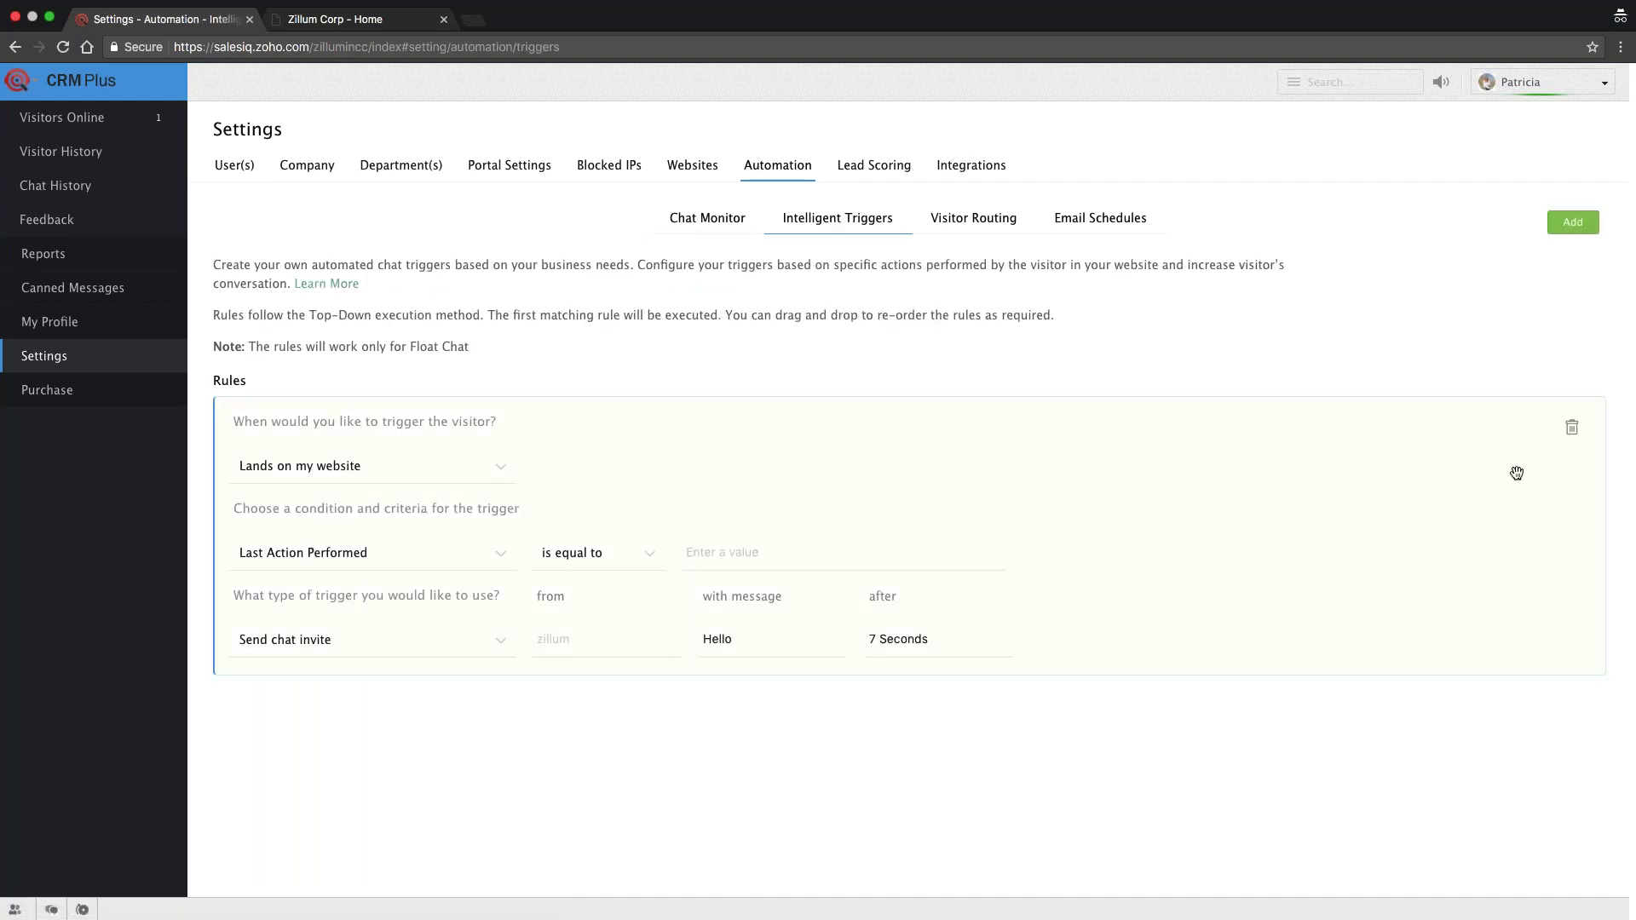
click(1572, 427)
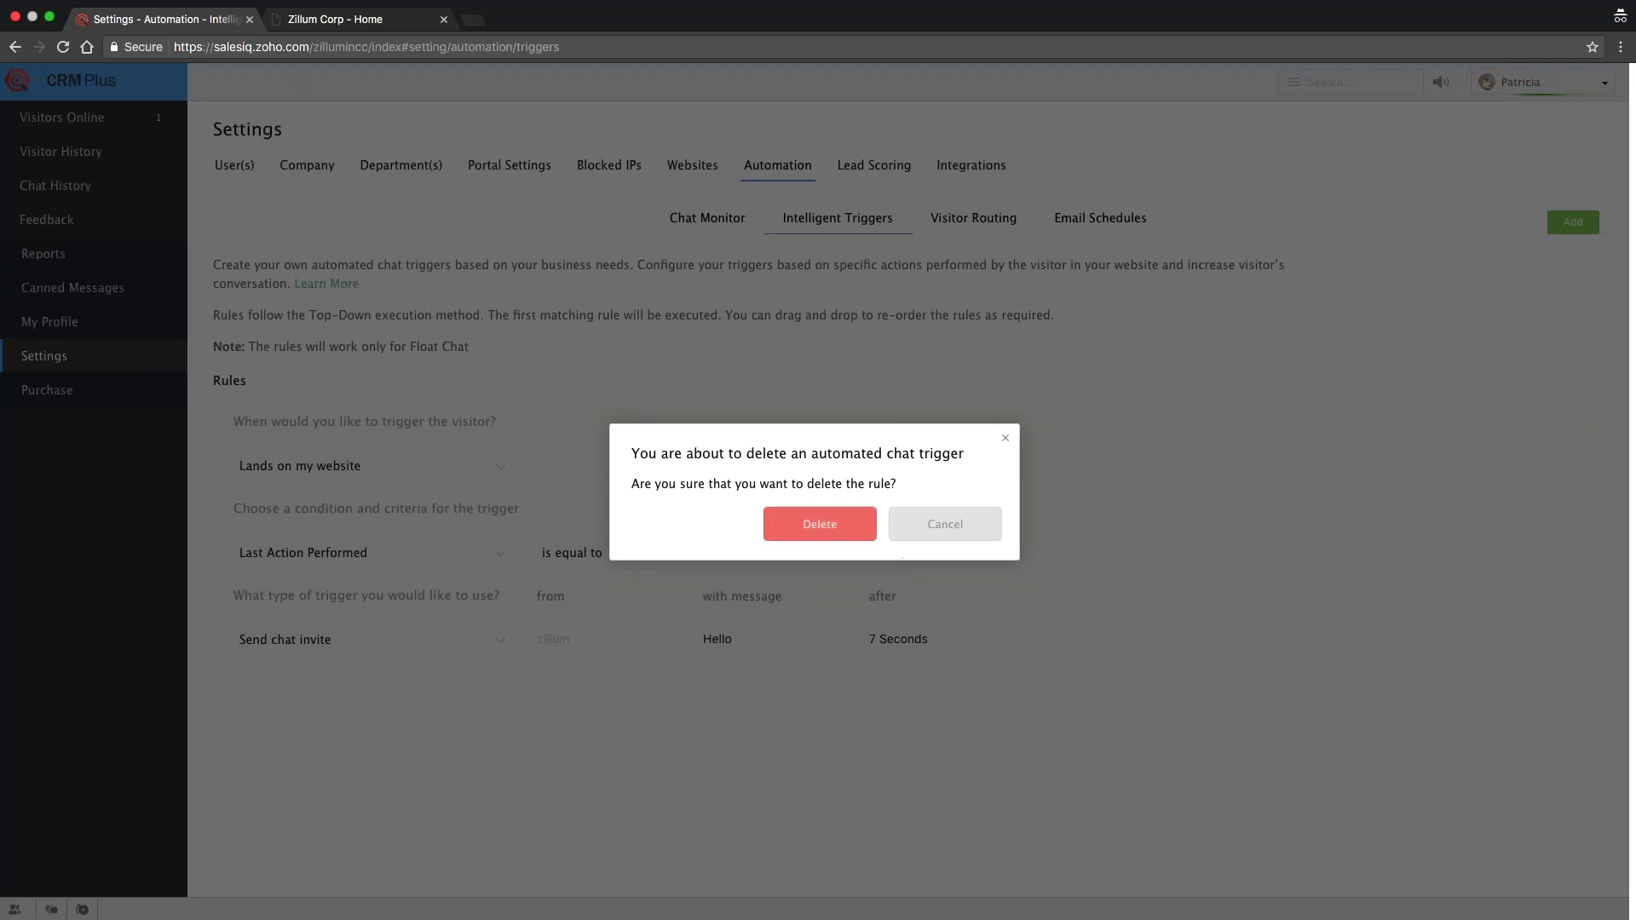
click(819, 524)
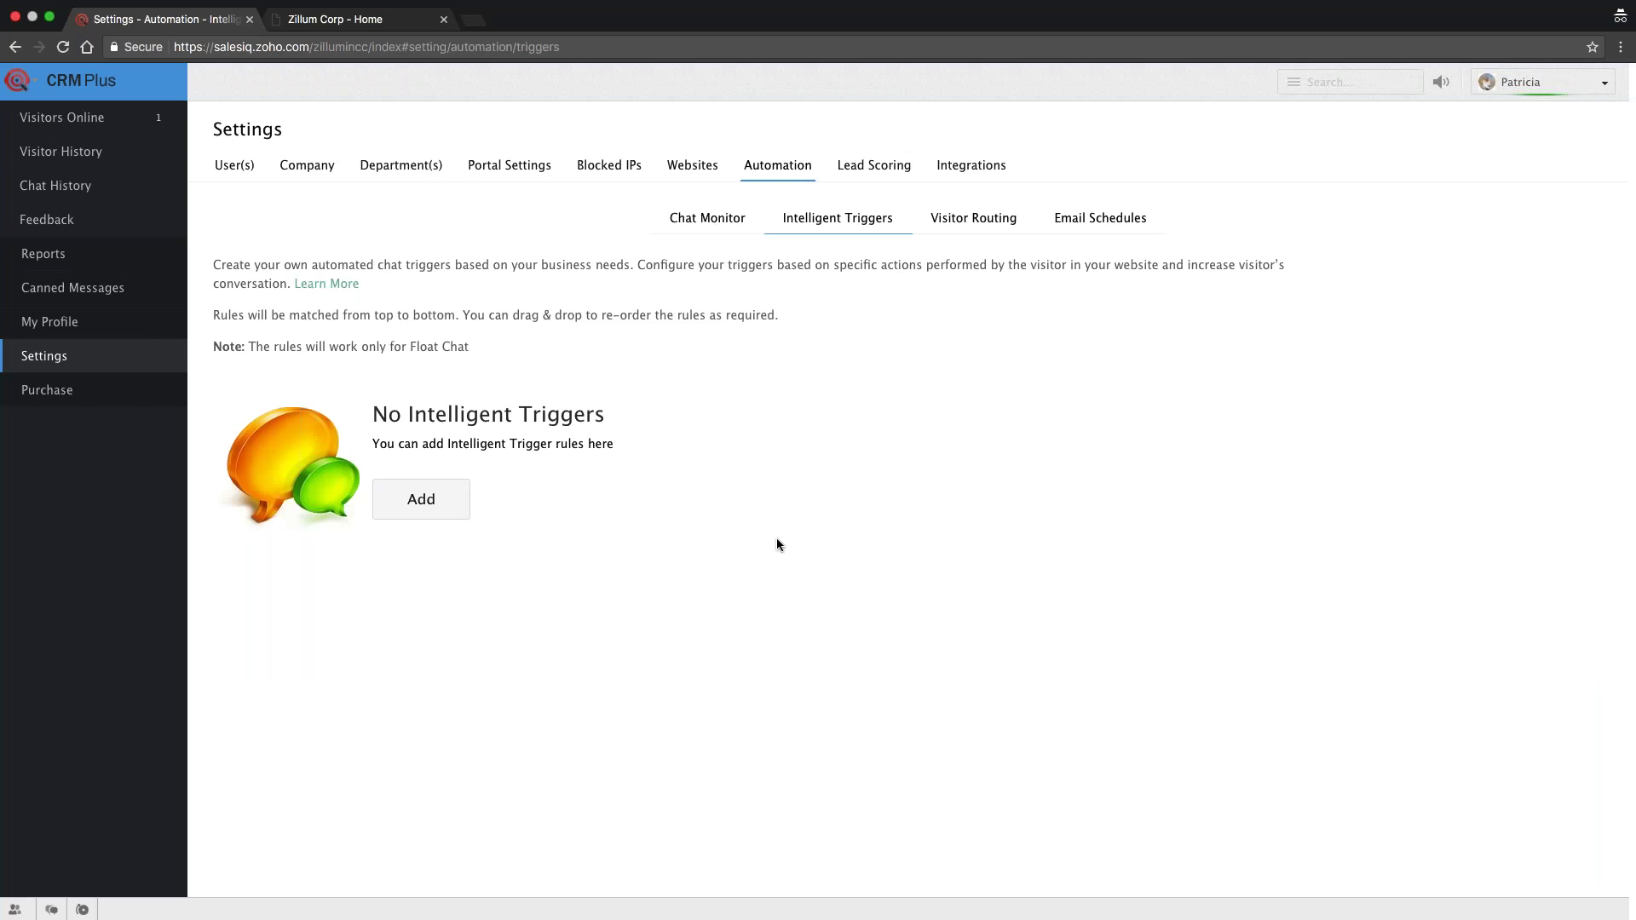
Step: Add a new intelligent trigger rule
drag(372, 264, 493, 344)
click(368, 263)
triple_click(415, 414)
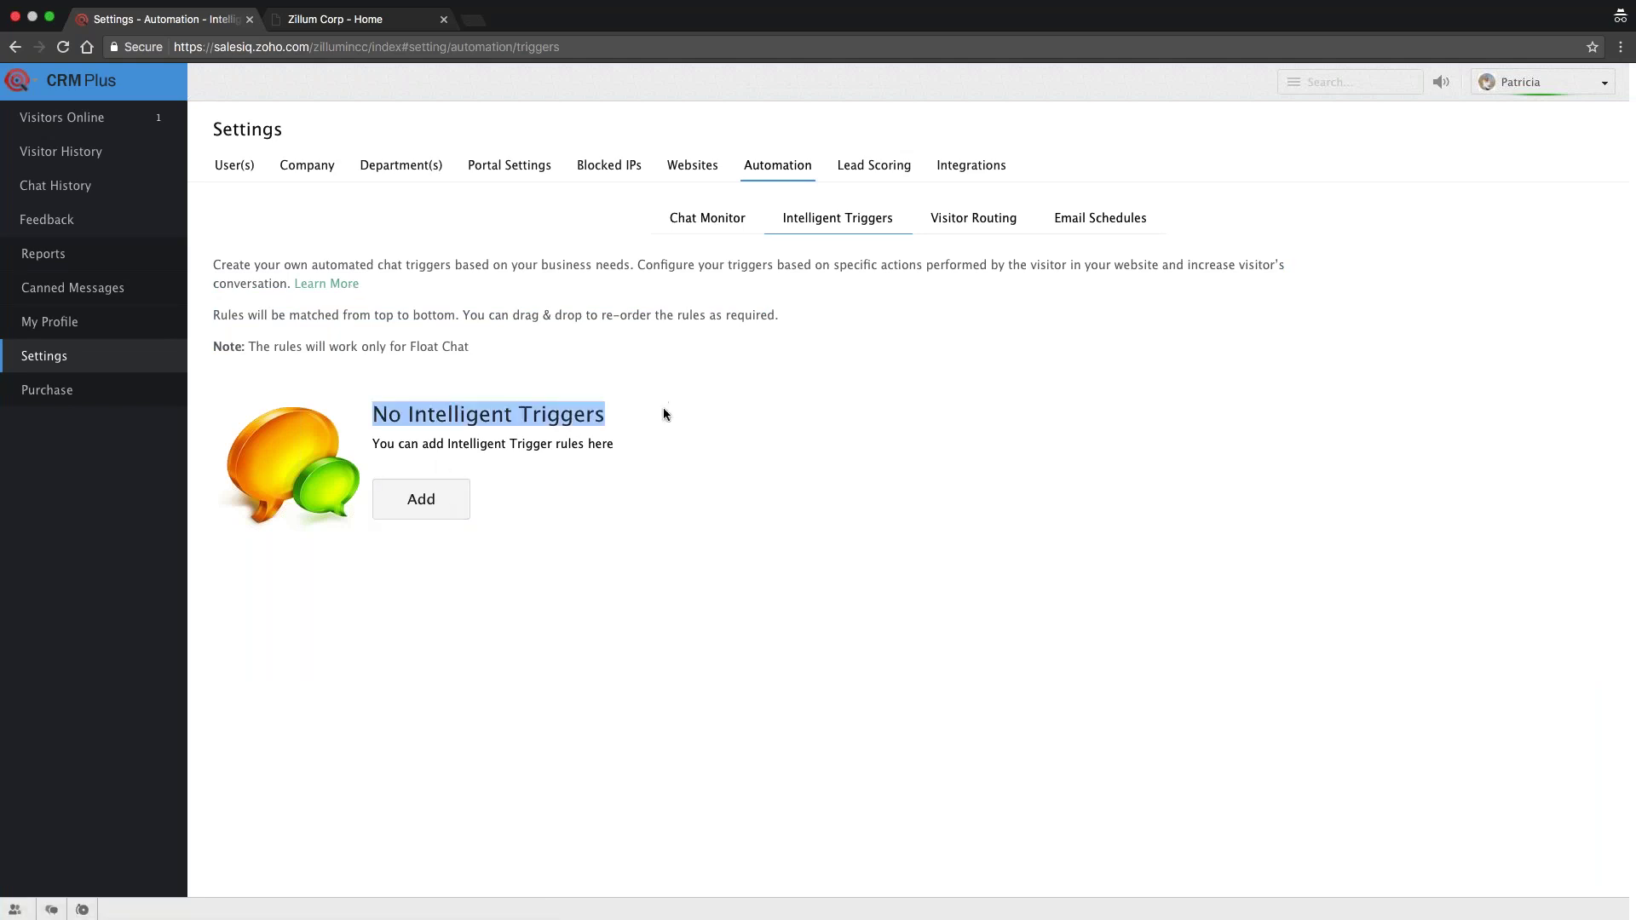
click(460, 509)
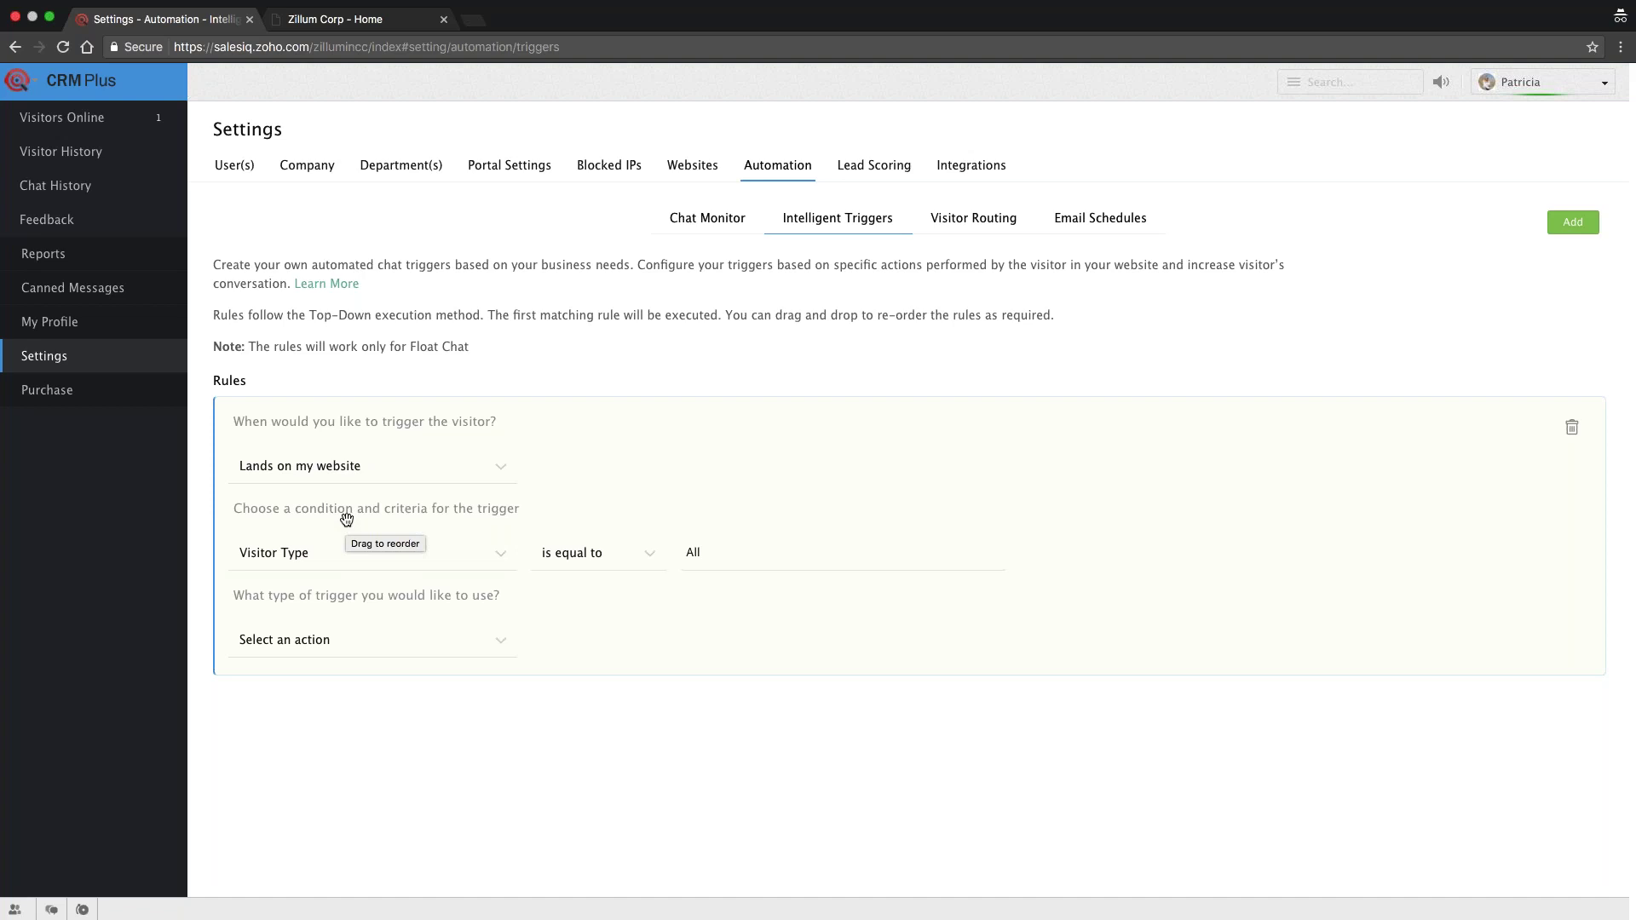
Step: Set the rule's condition to Current Visit Source and open its list of possible values
click(348, 560)
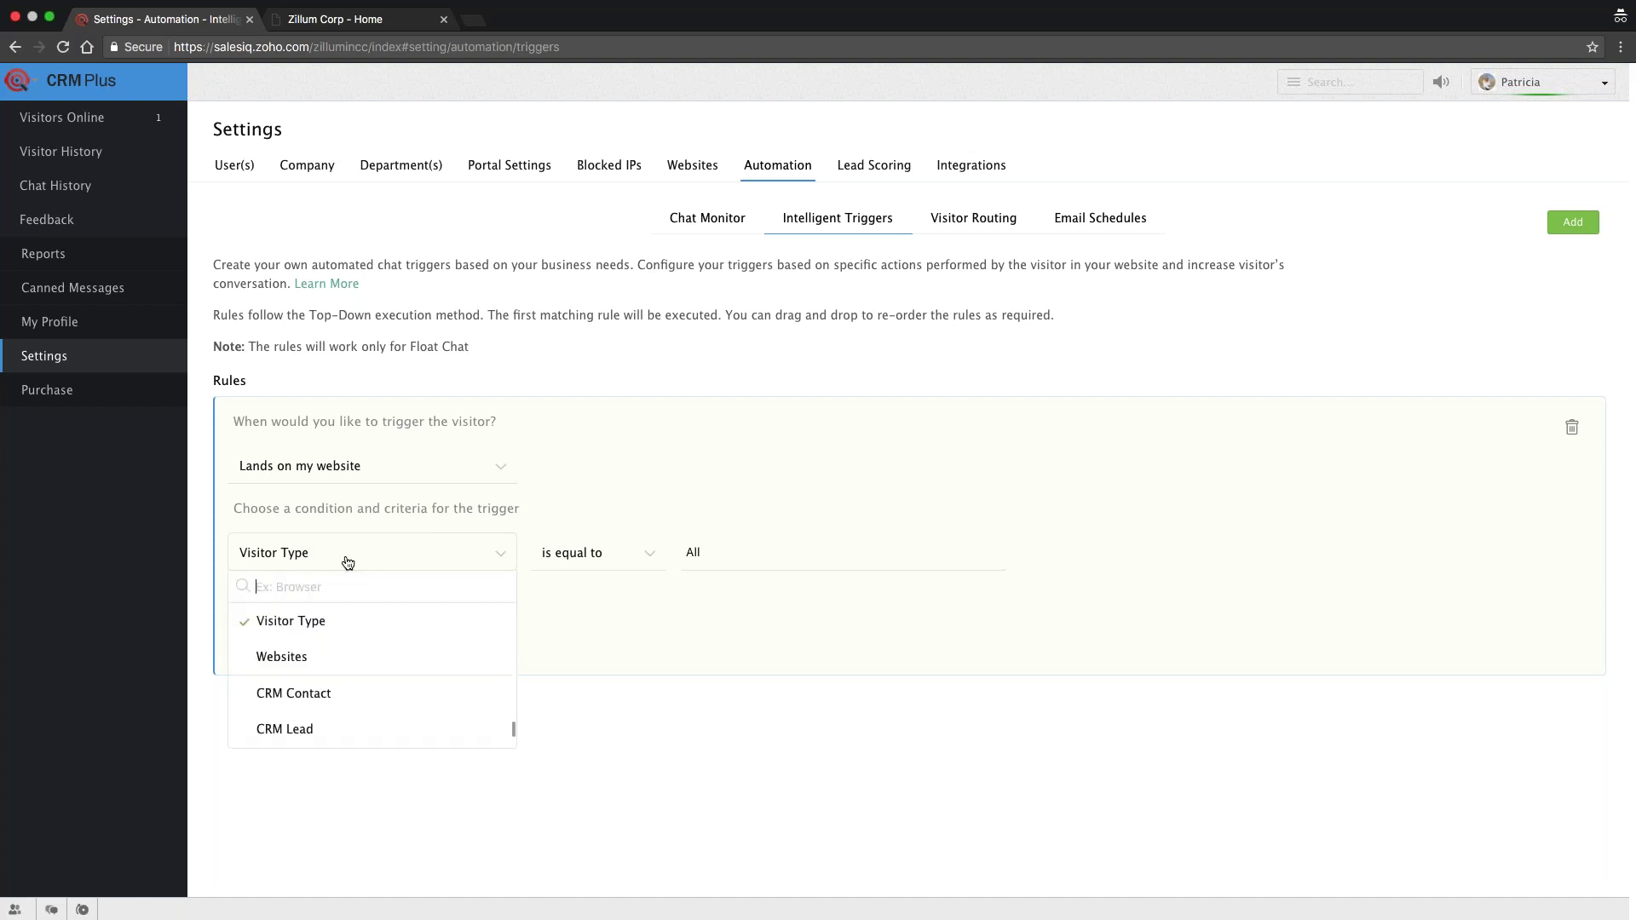
text(source)
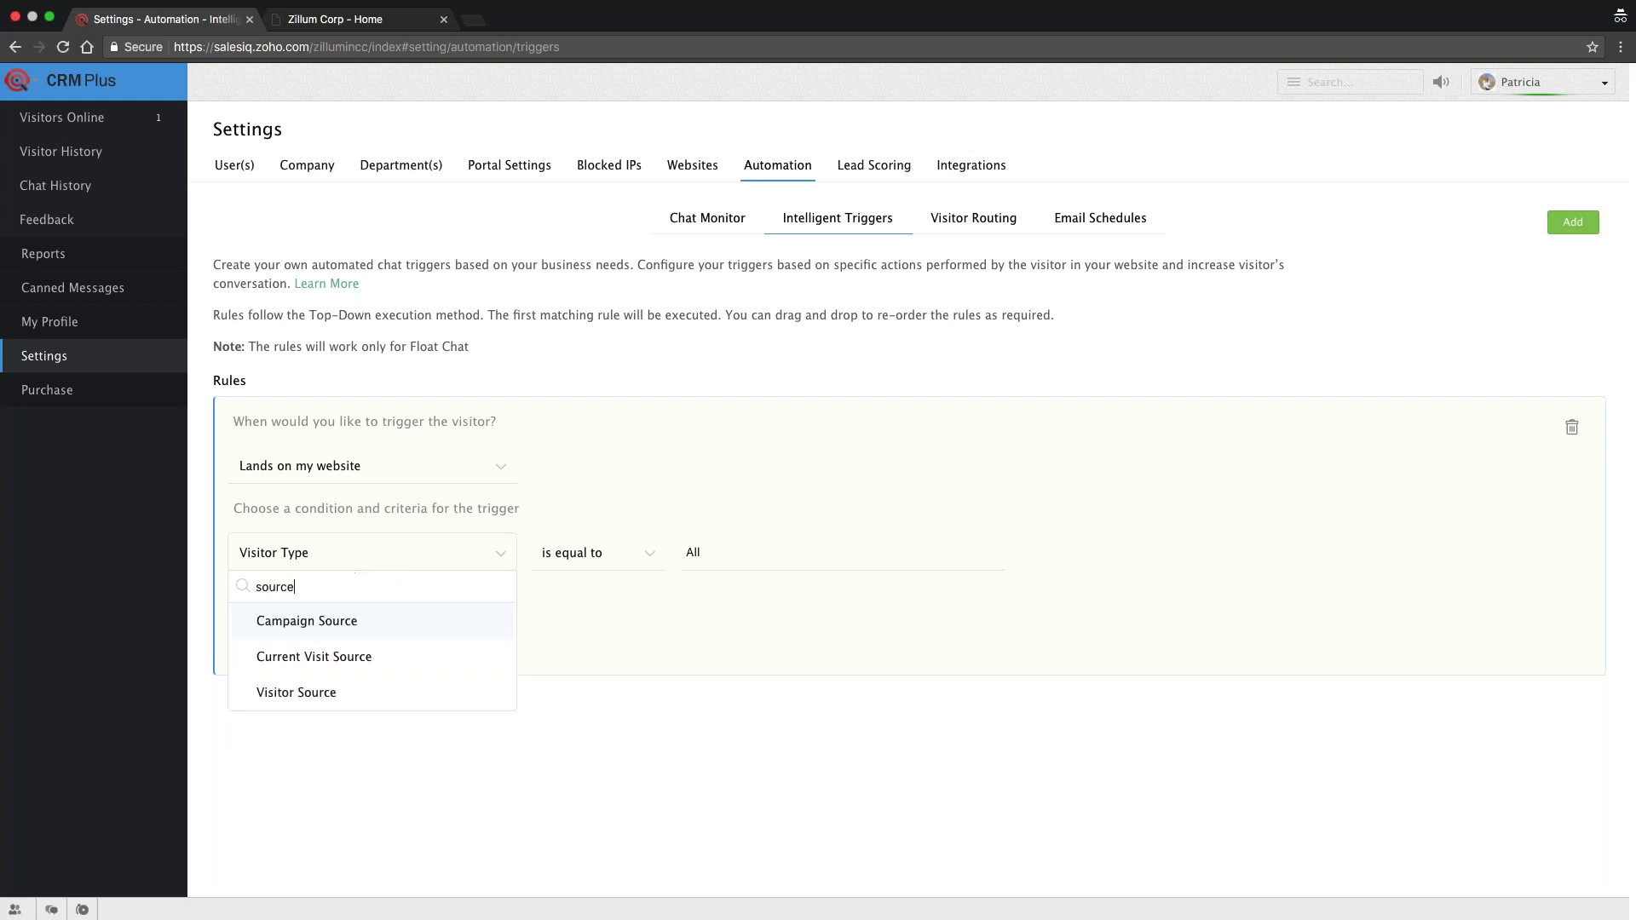
click(317, 656)
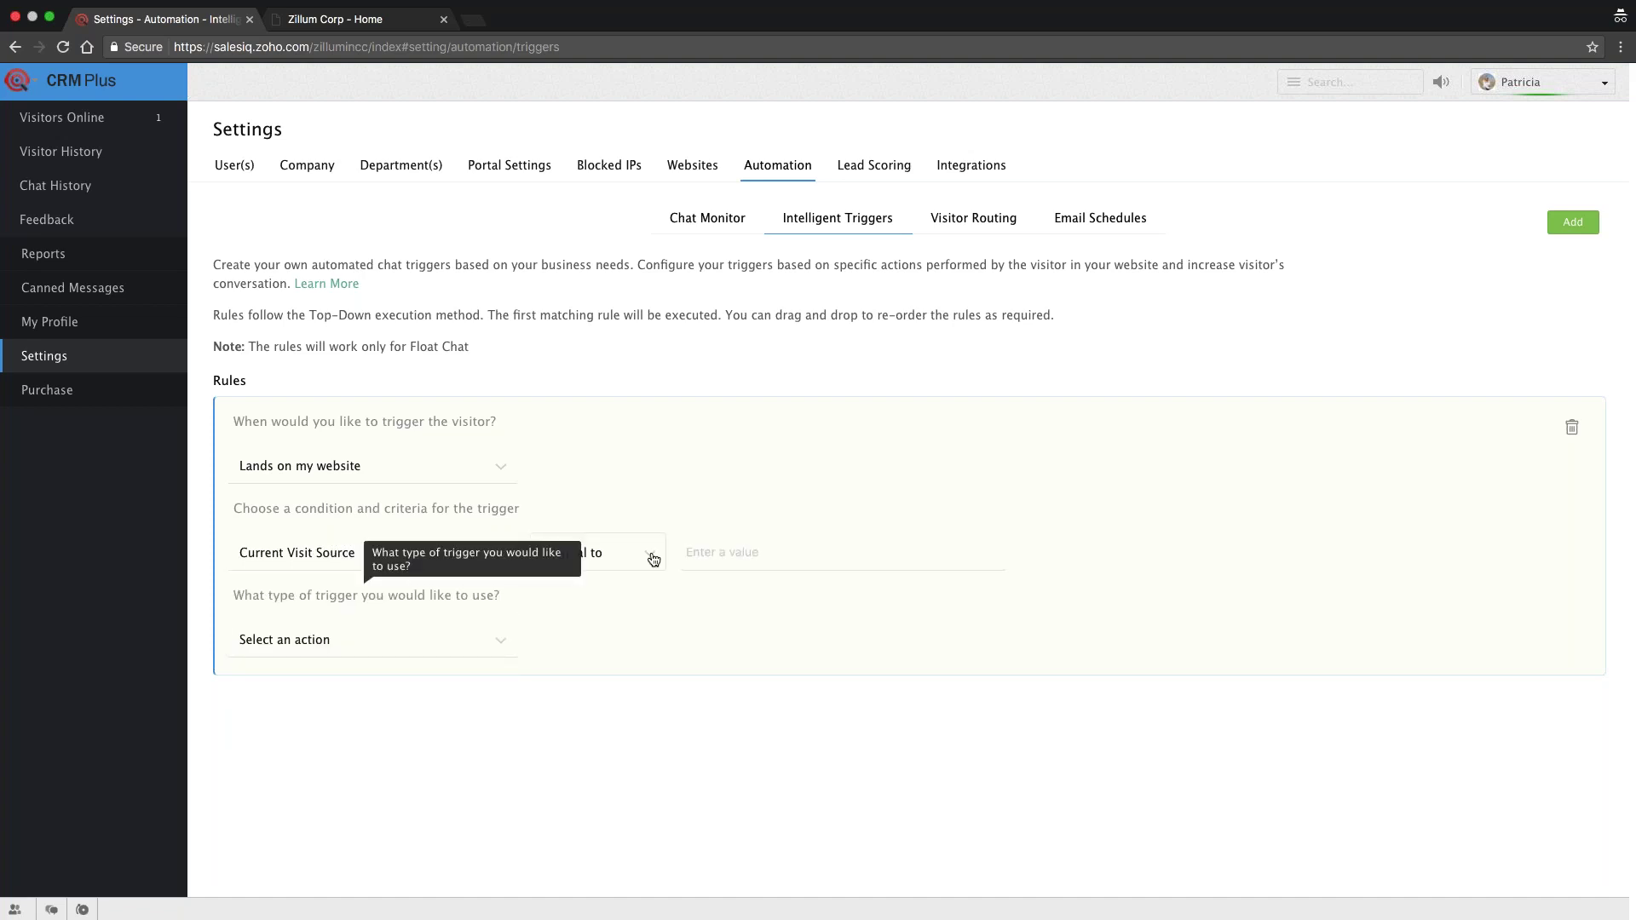
click(707, 547)
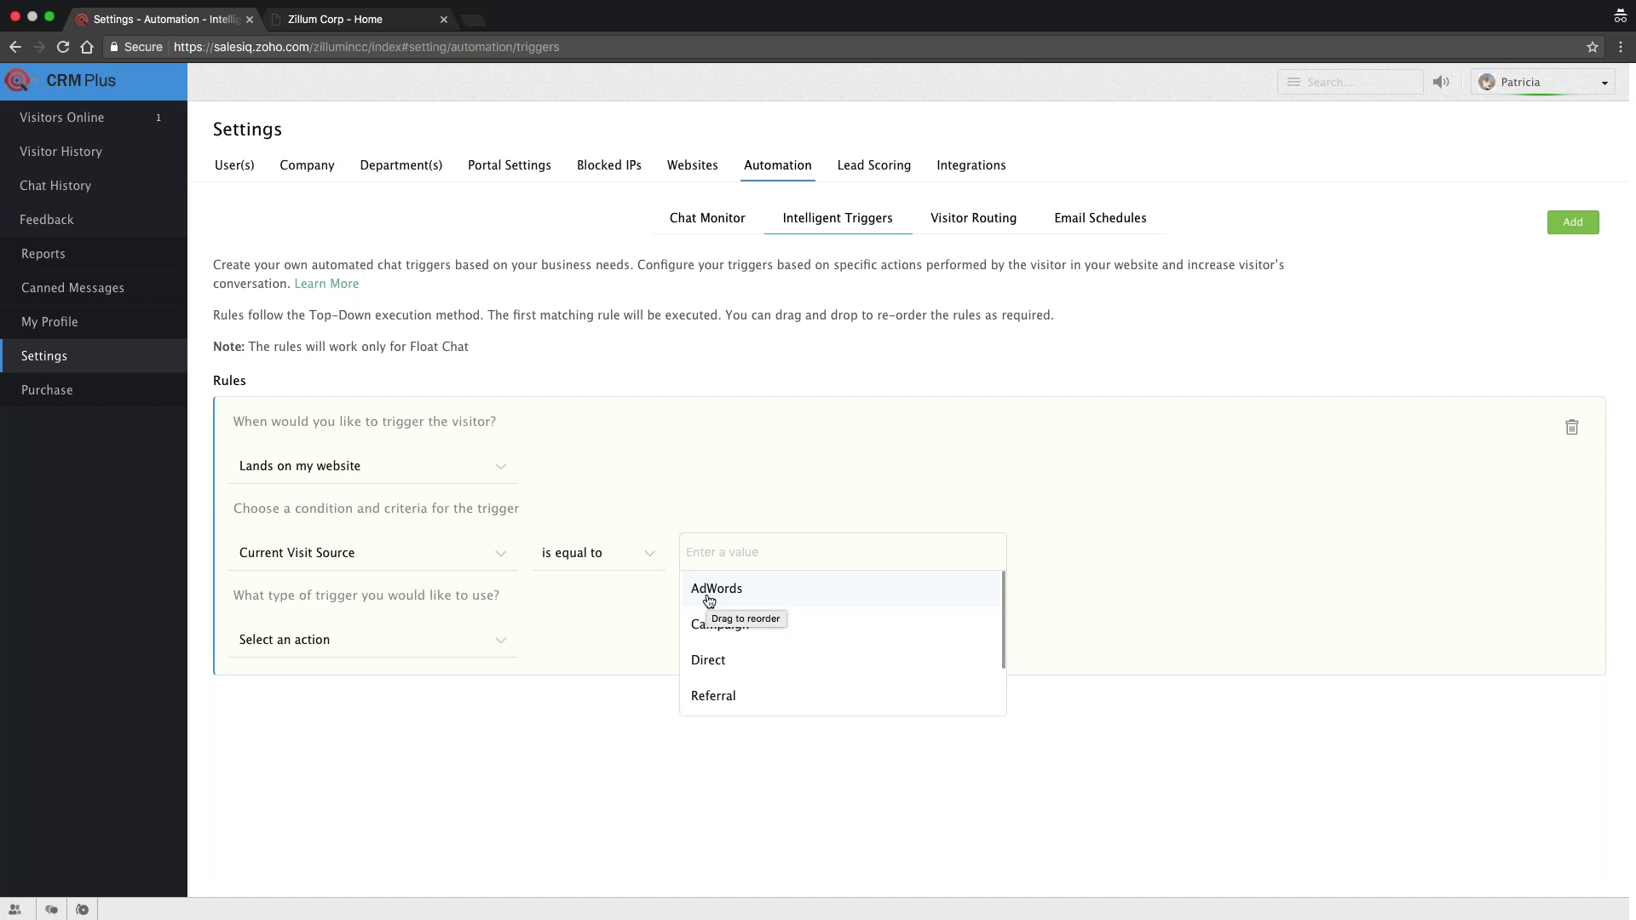
Step: Set the rule's condition to Number of Visits is more than 3
click(464, 558)
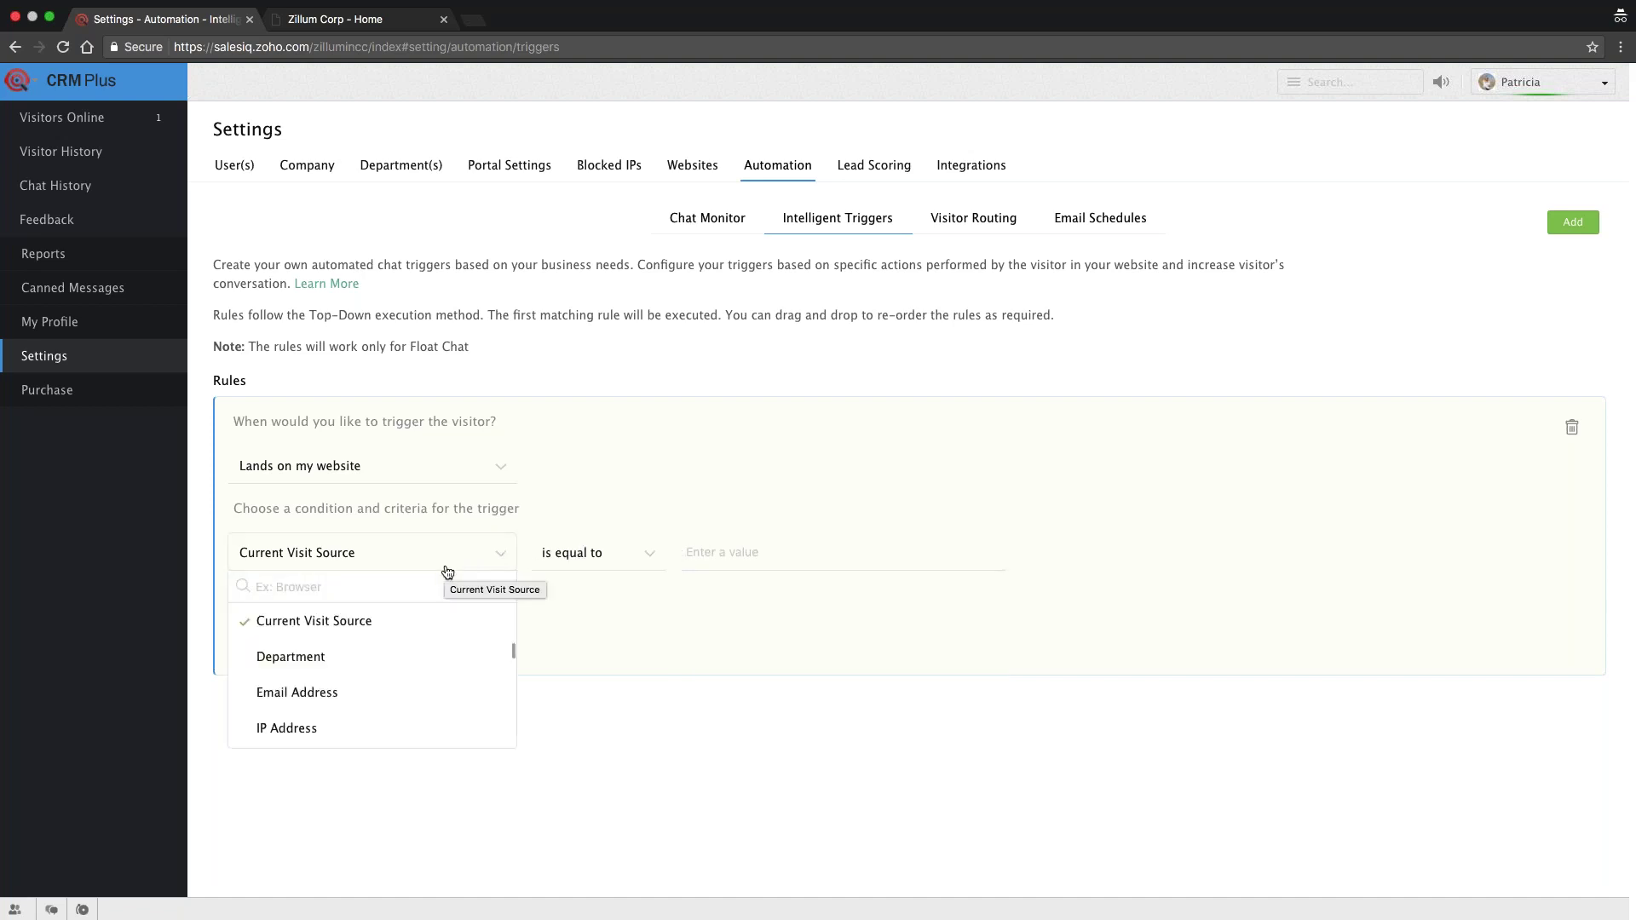
text(number)
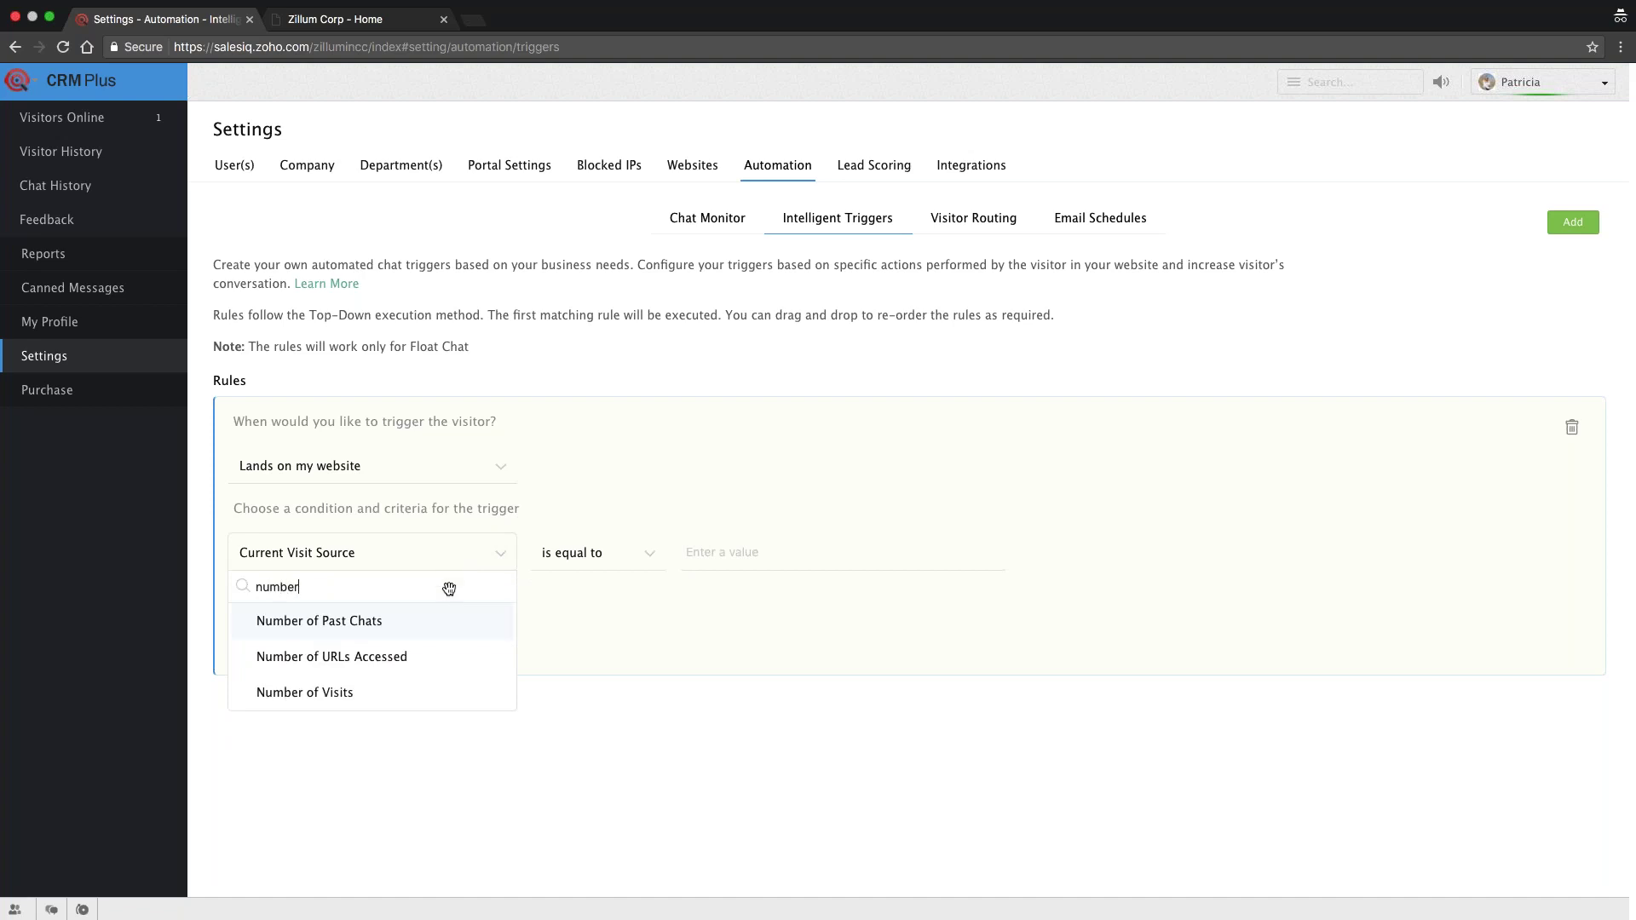
click(376, 692)
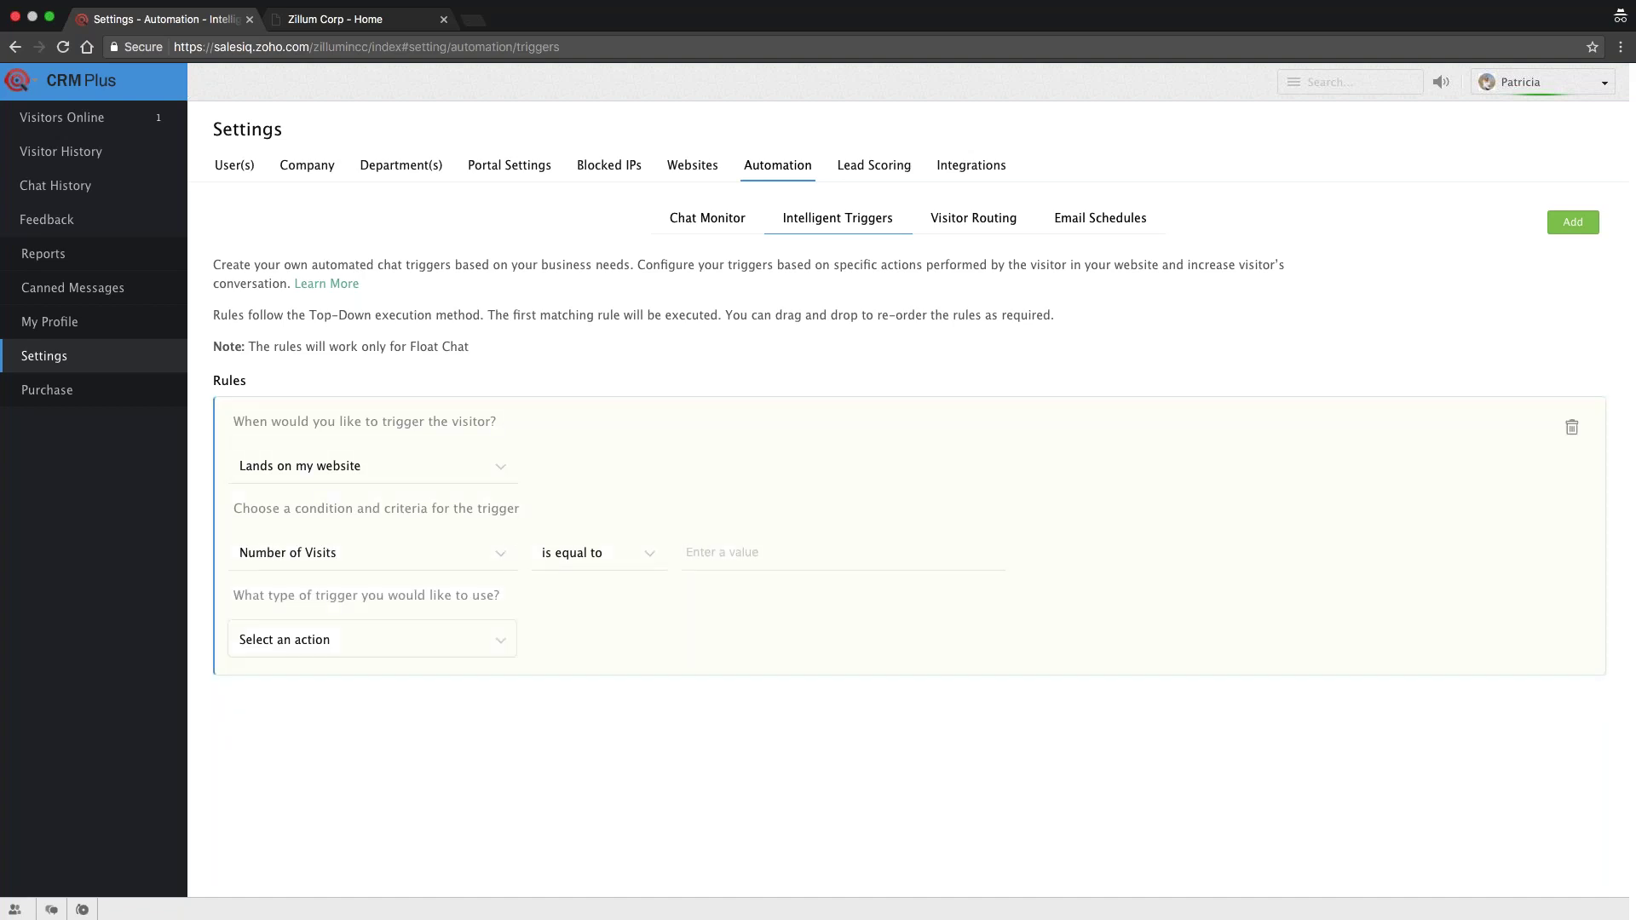
click(646, 555)
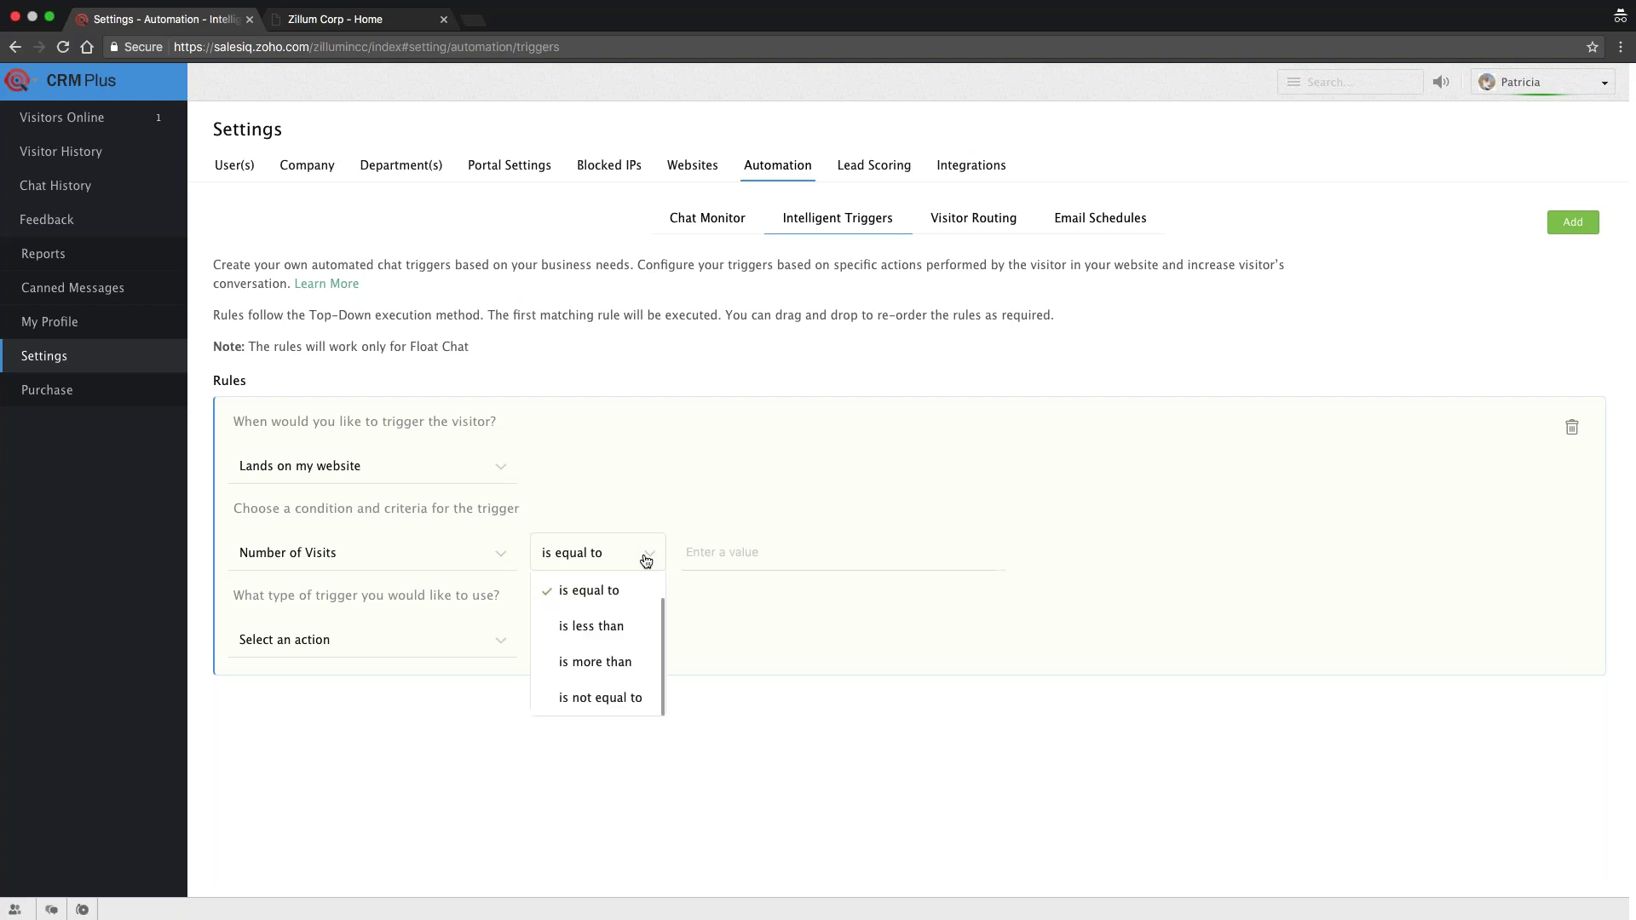
click(628, 673)
text(3)
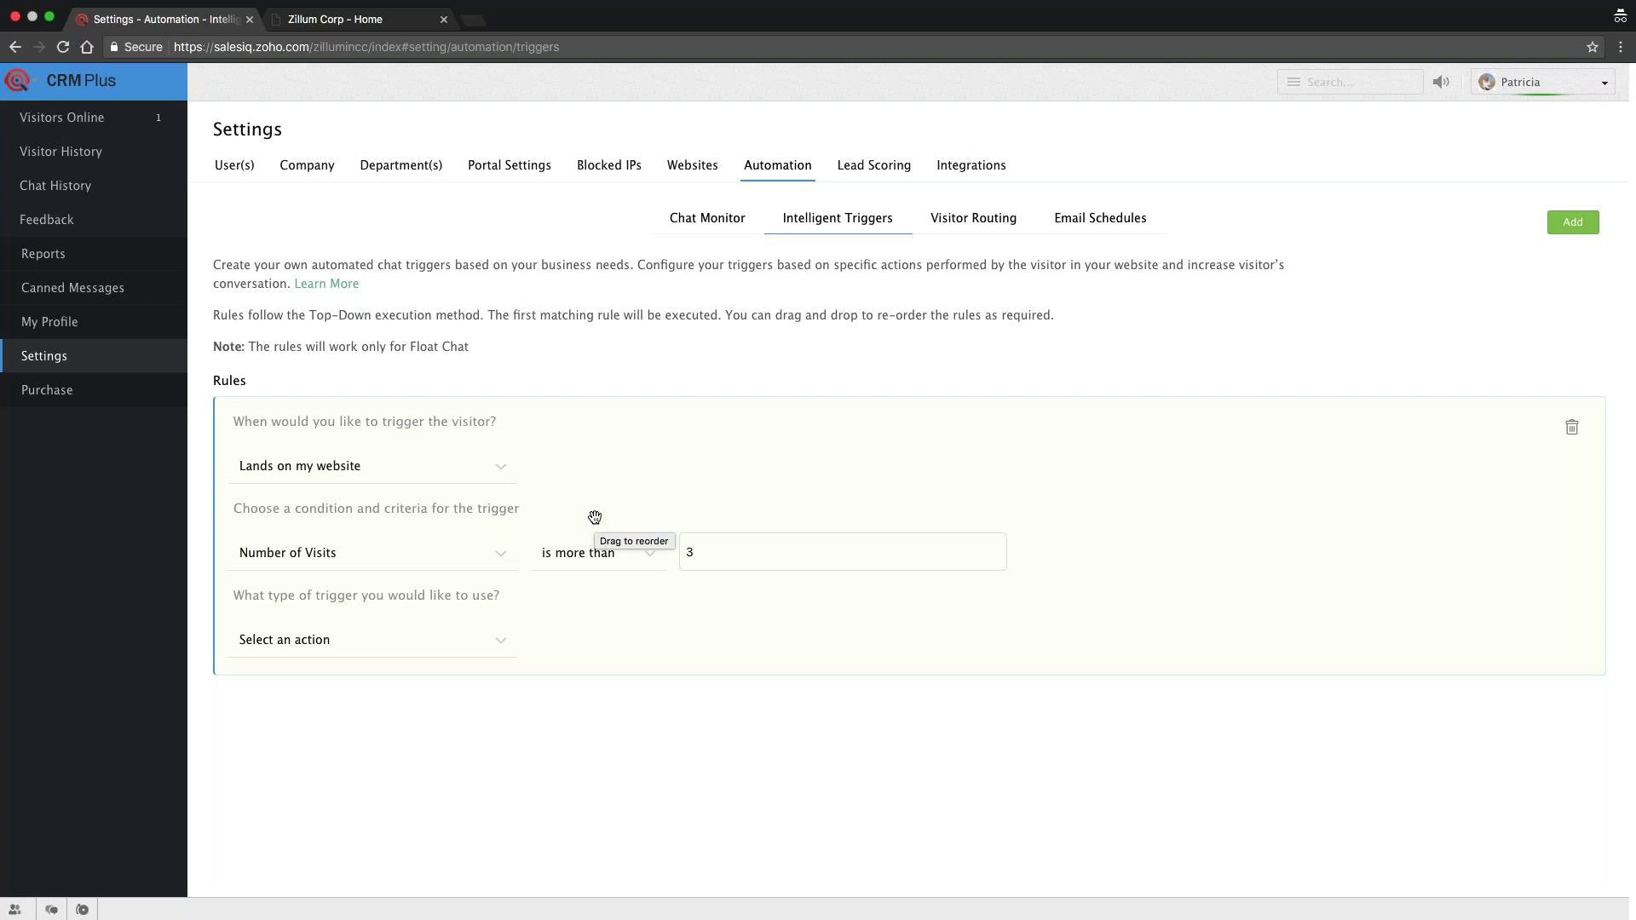
click(689, 556)
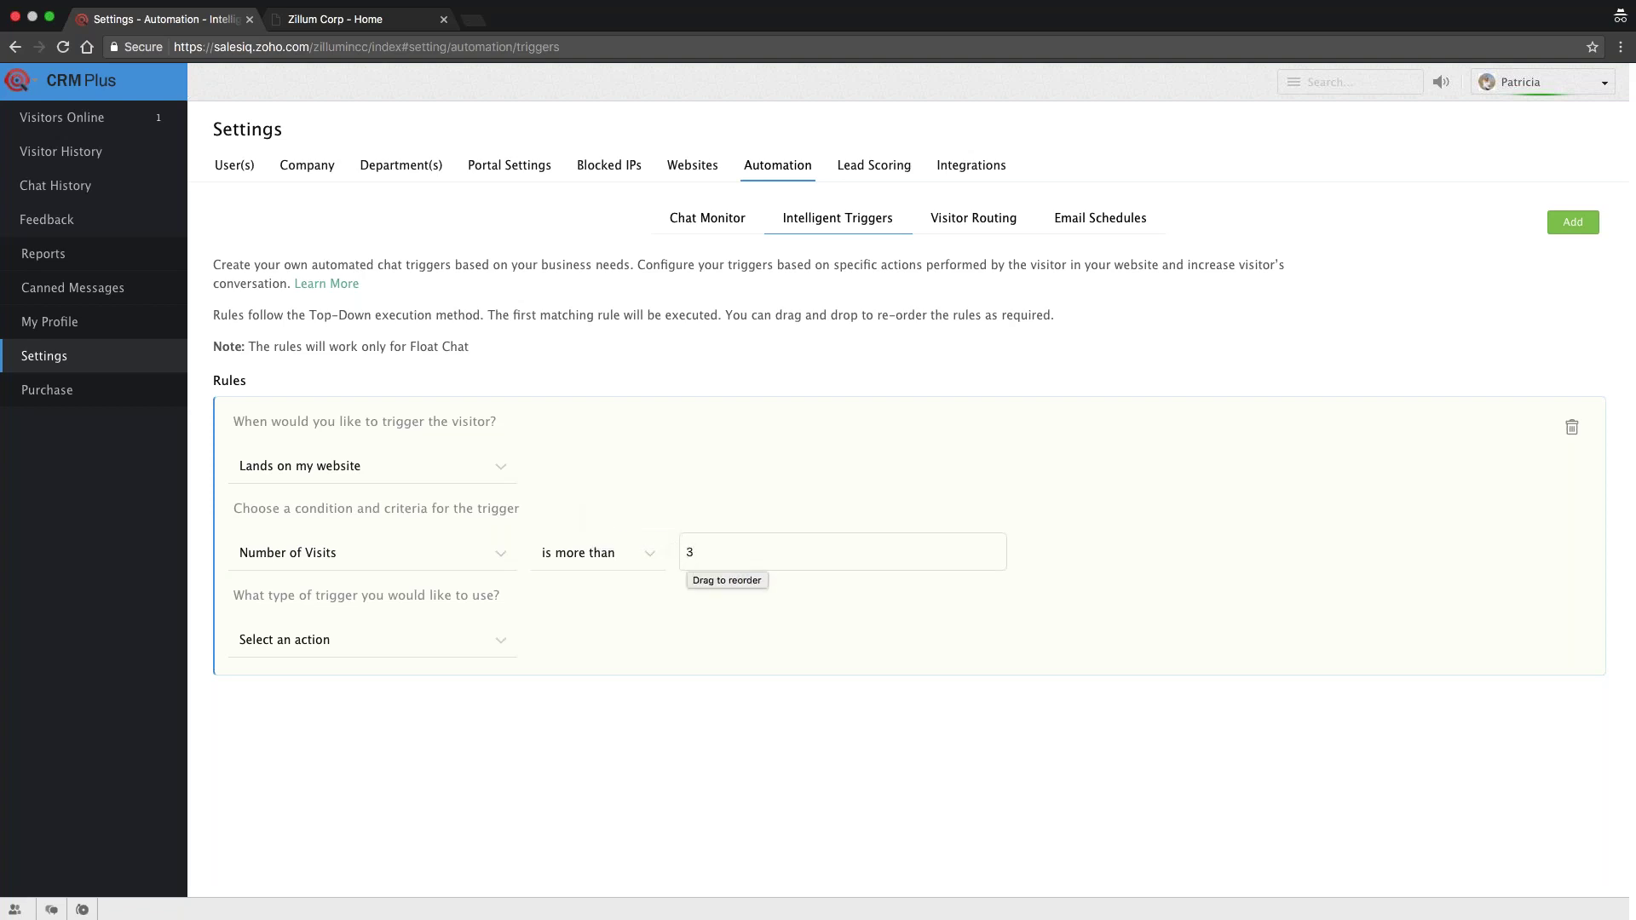
Step: Open the rule's action choices, then reload the Zillum Corp website and examine its home page and chat button
click(452, 640)
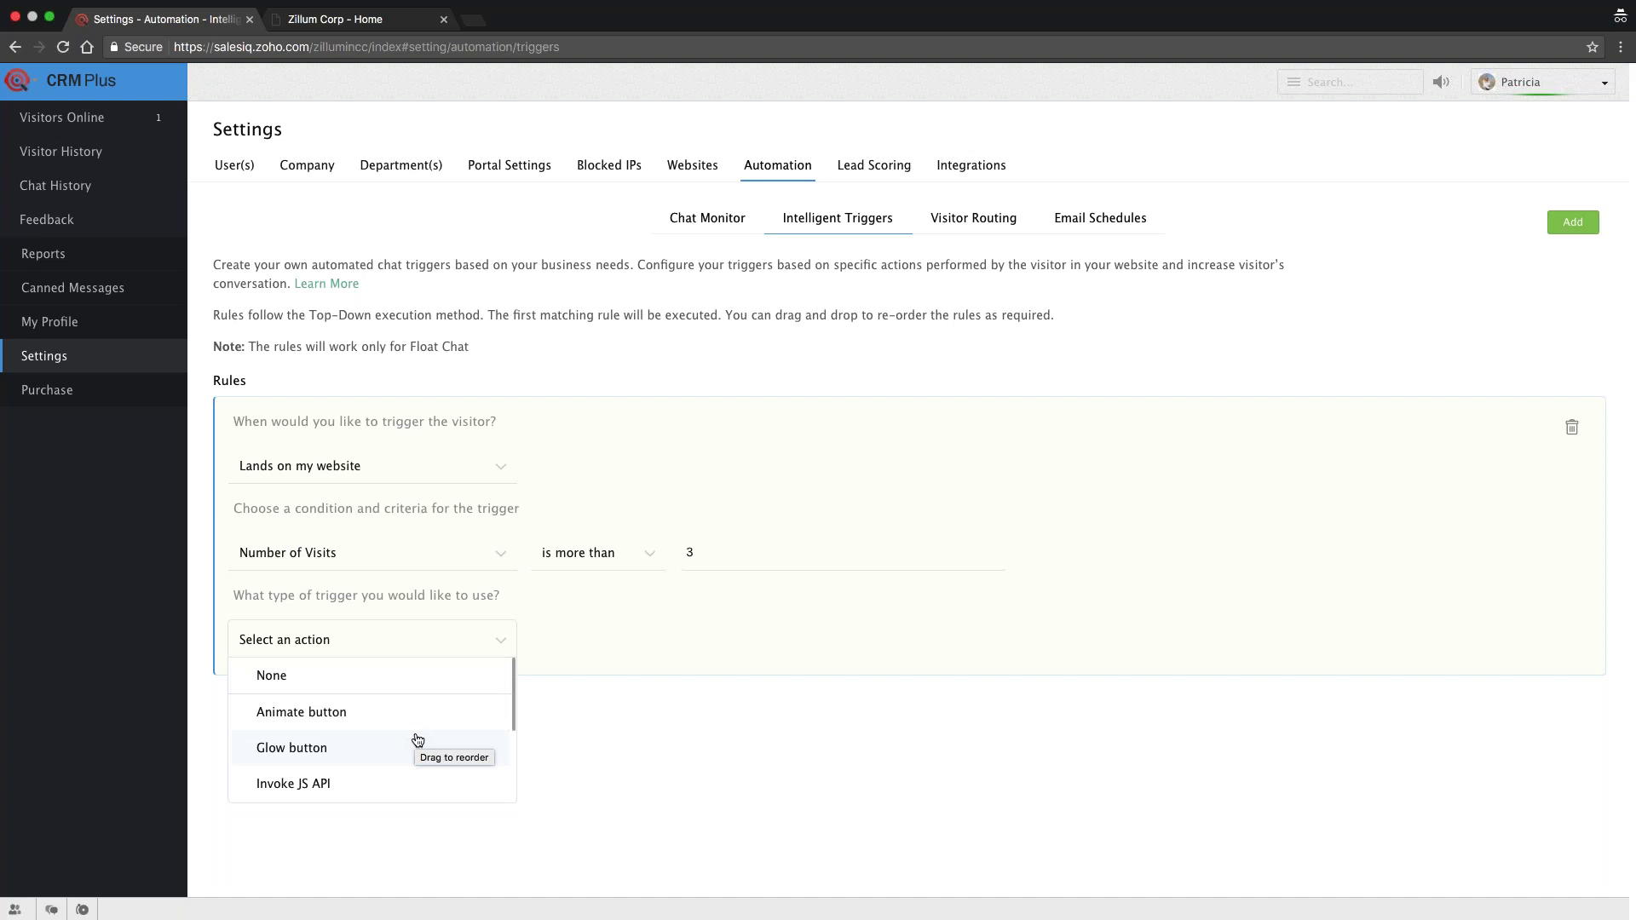
click(330, 19)
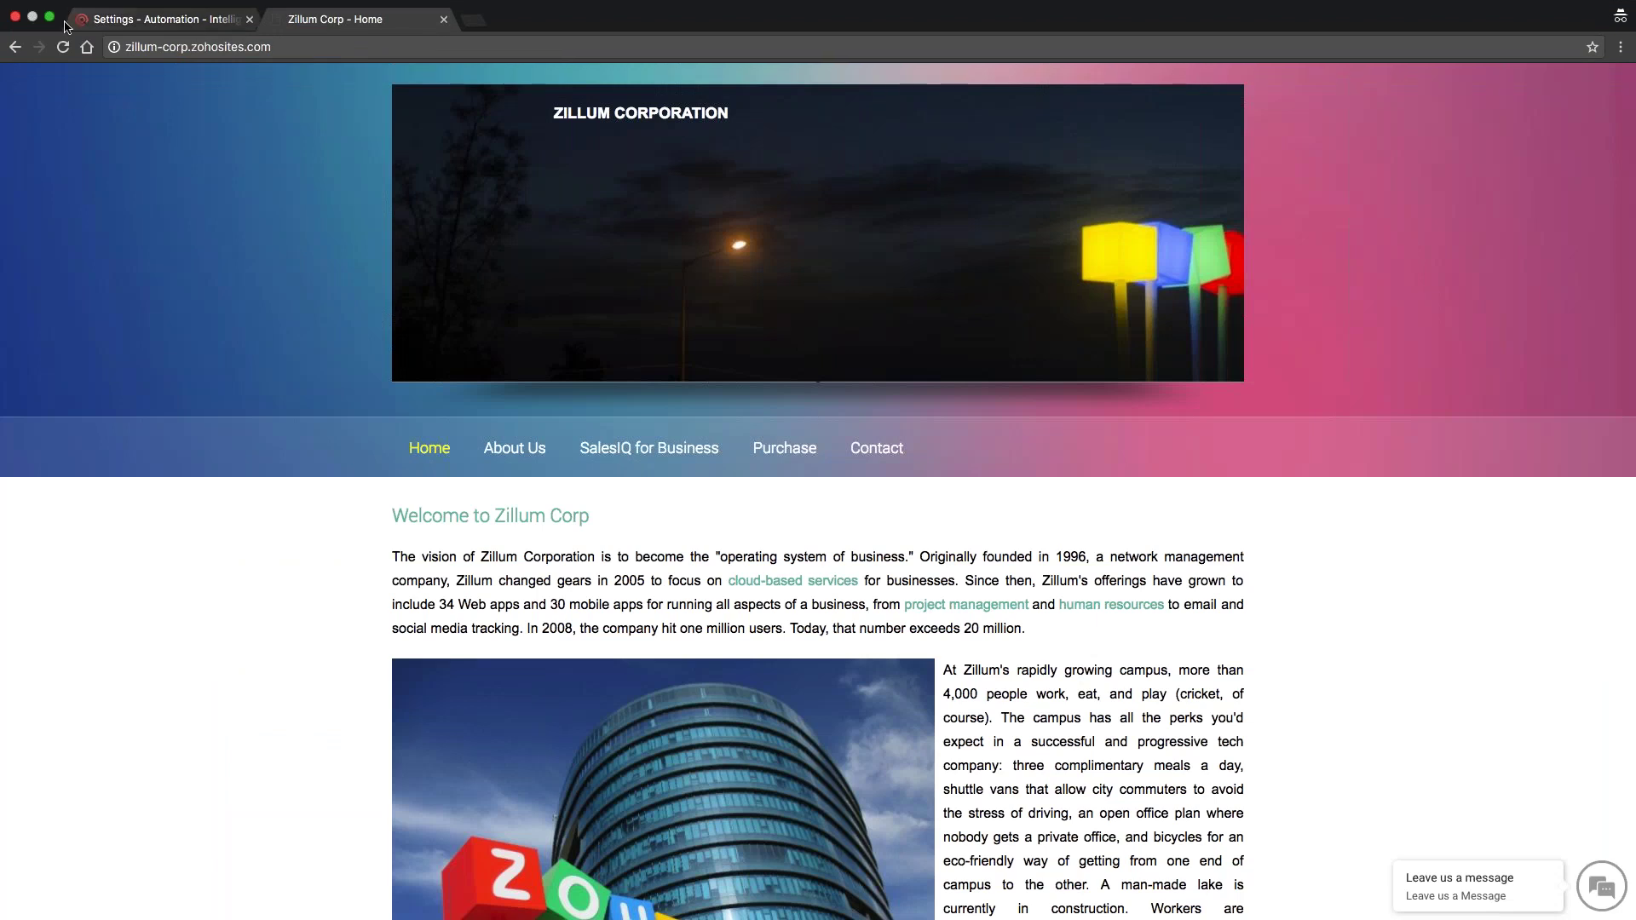
click(62, 47)
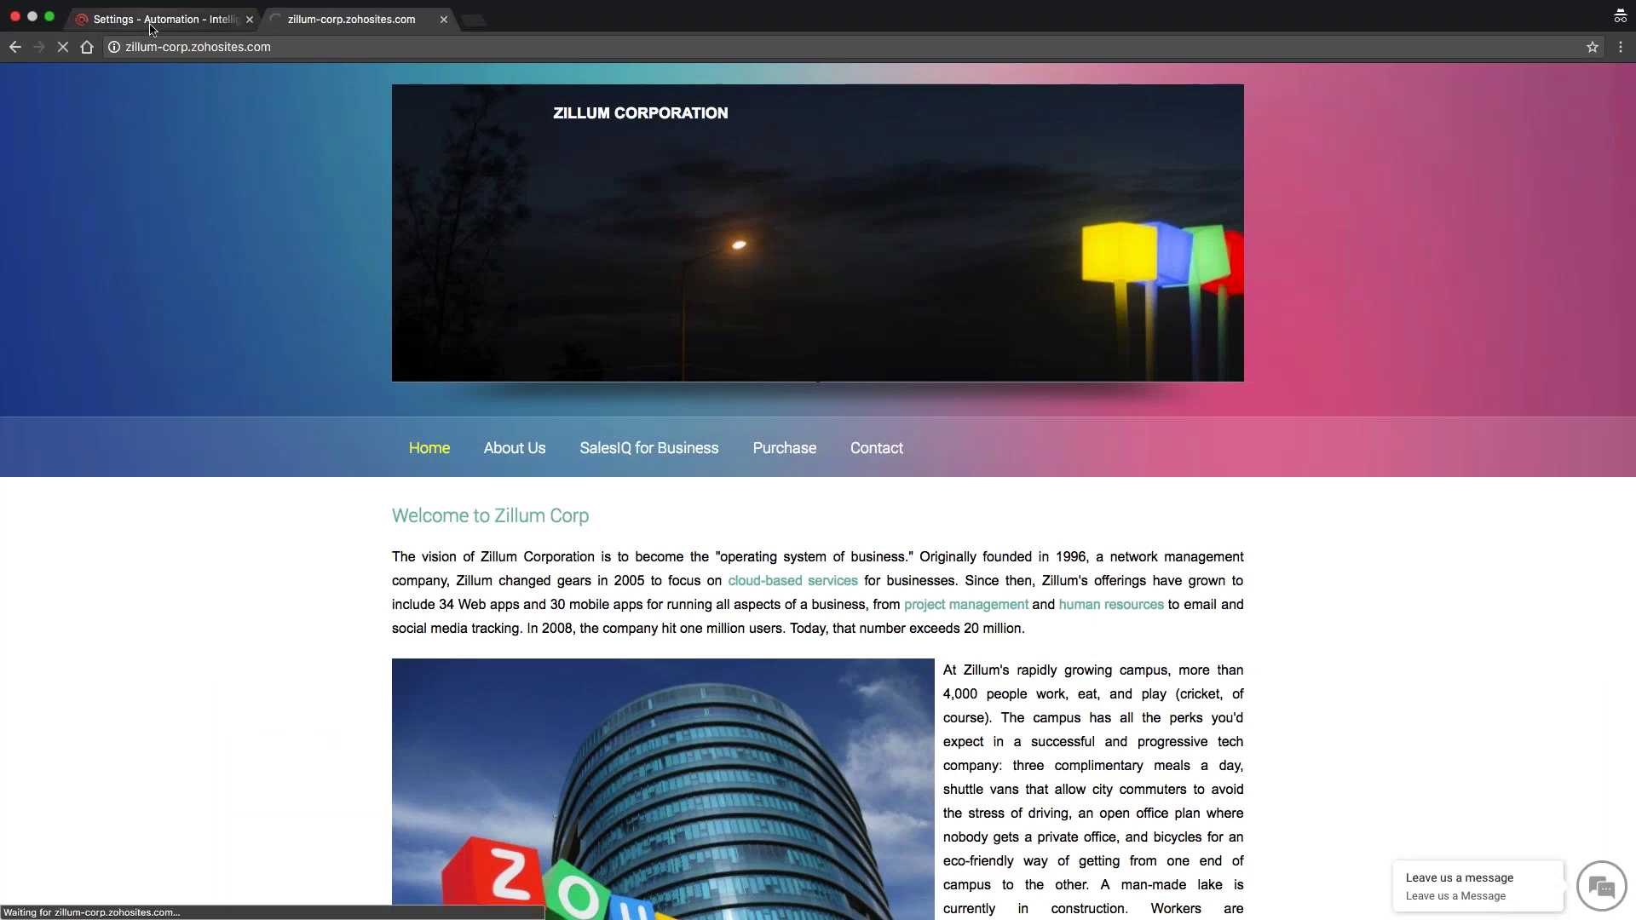
click(136, 19)
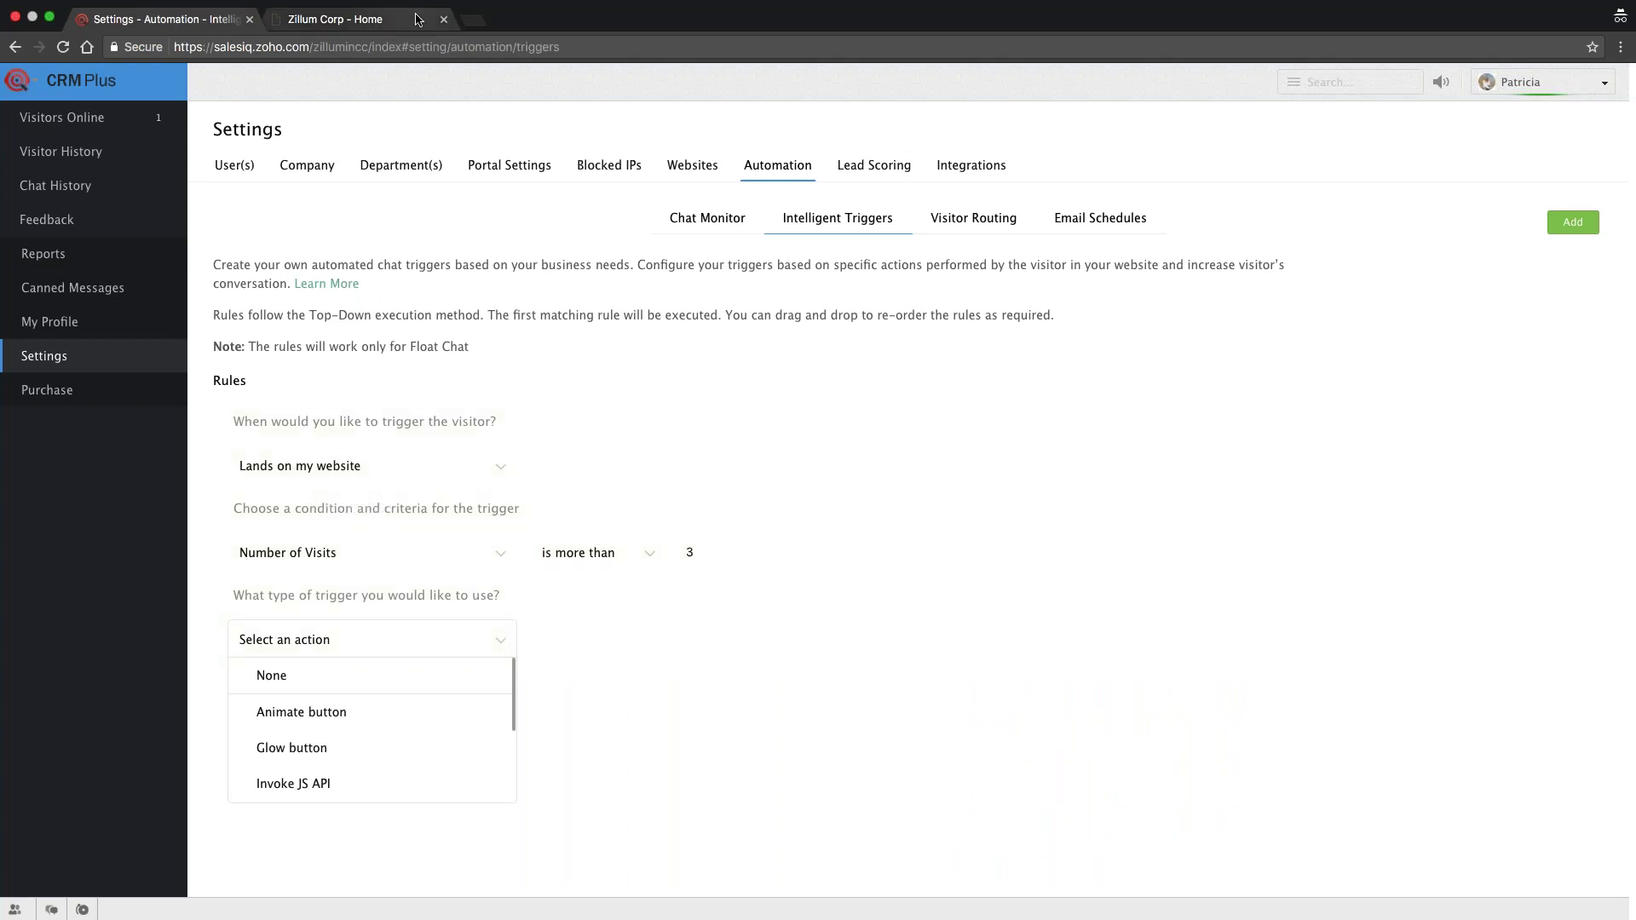
click(341, 18)
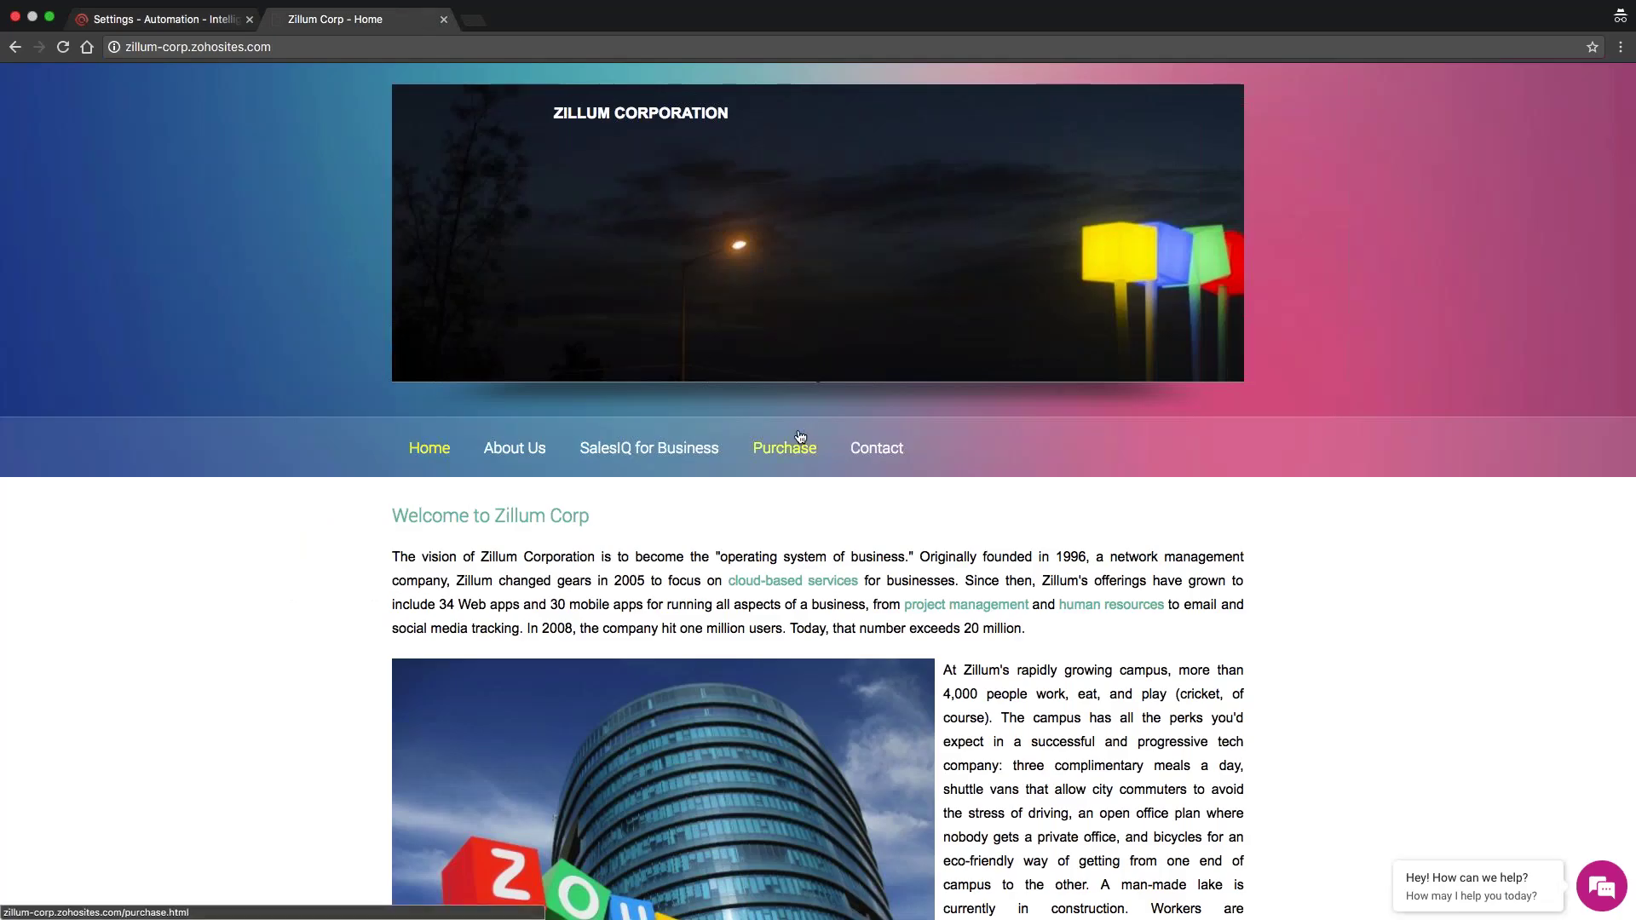
scroll(800, 437, down, 8)
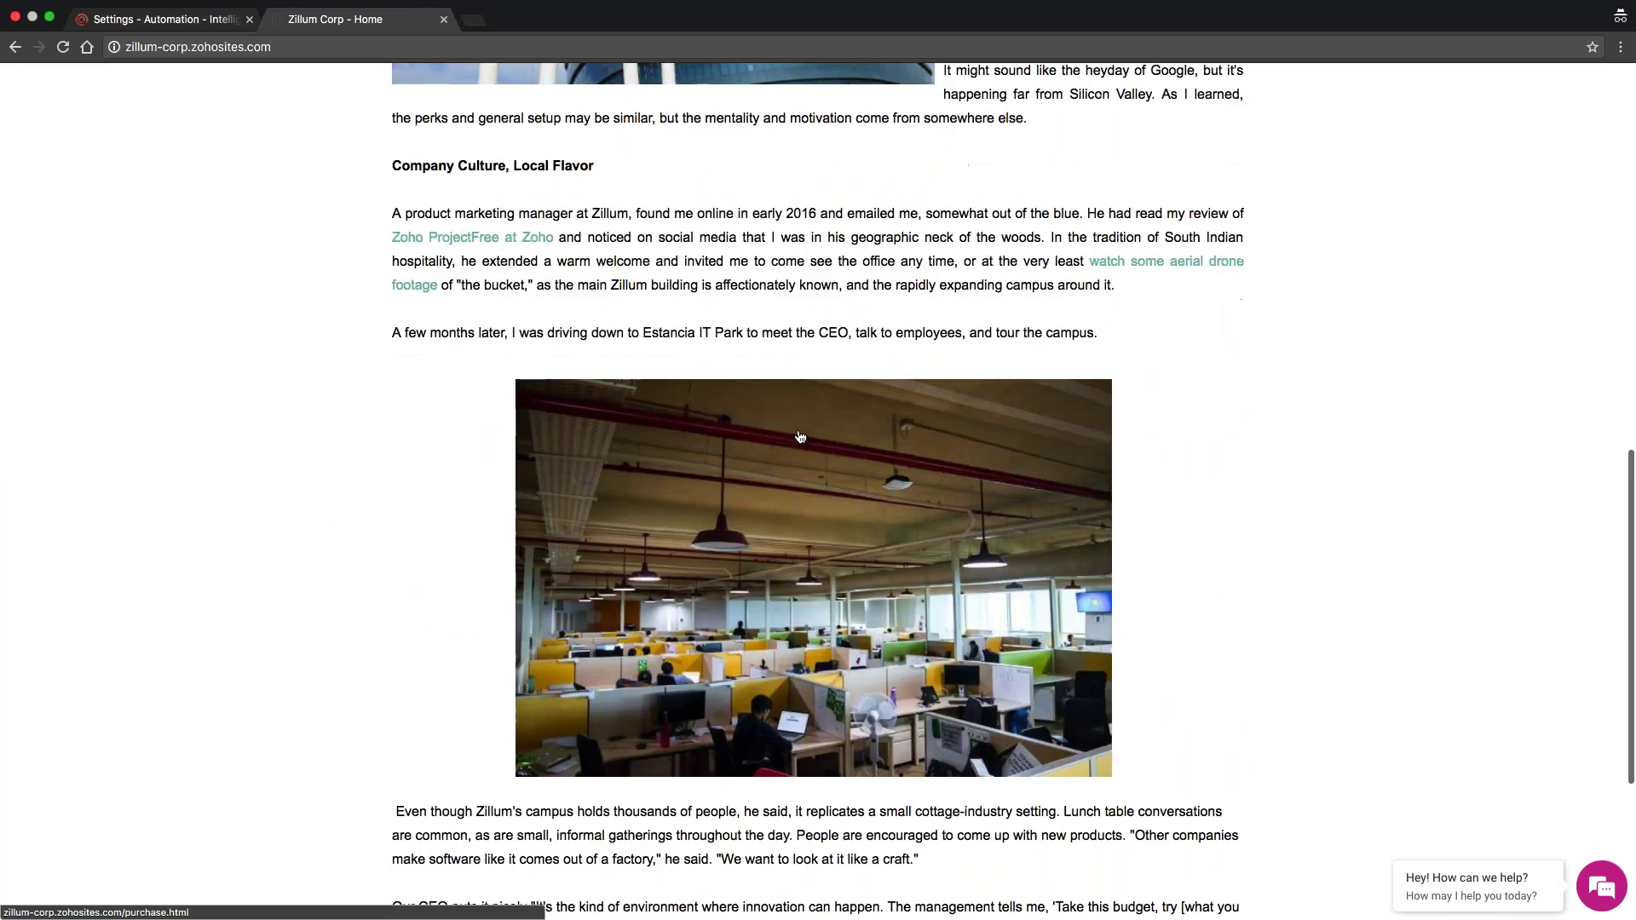
scroll(800, 437, up, 15)
scroll(800, 437, up, 2)
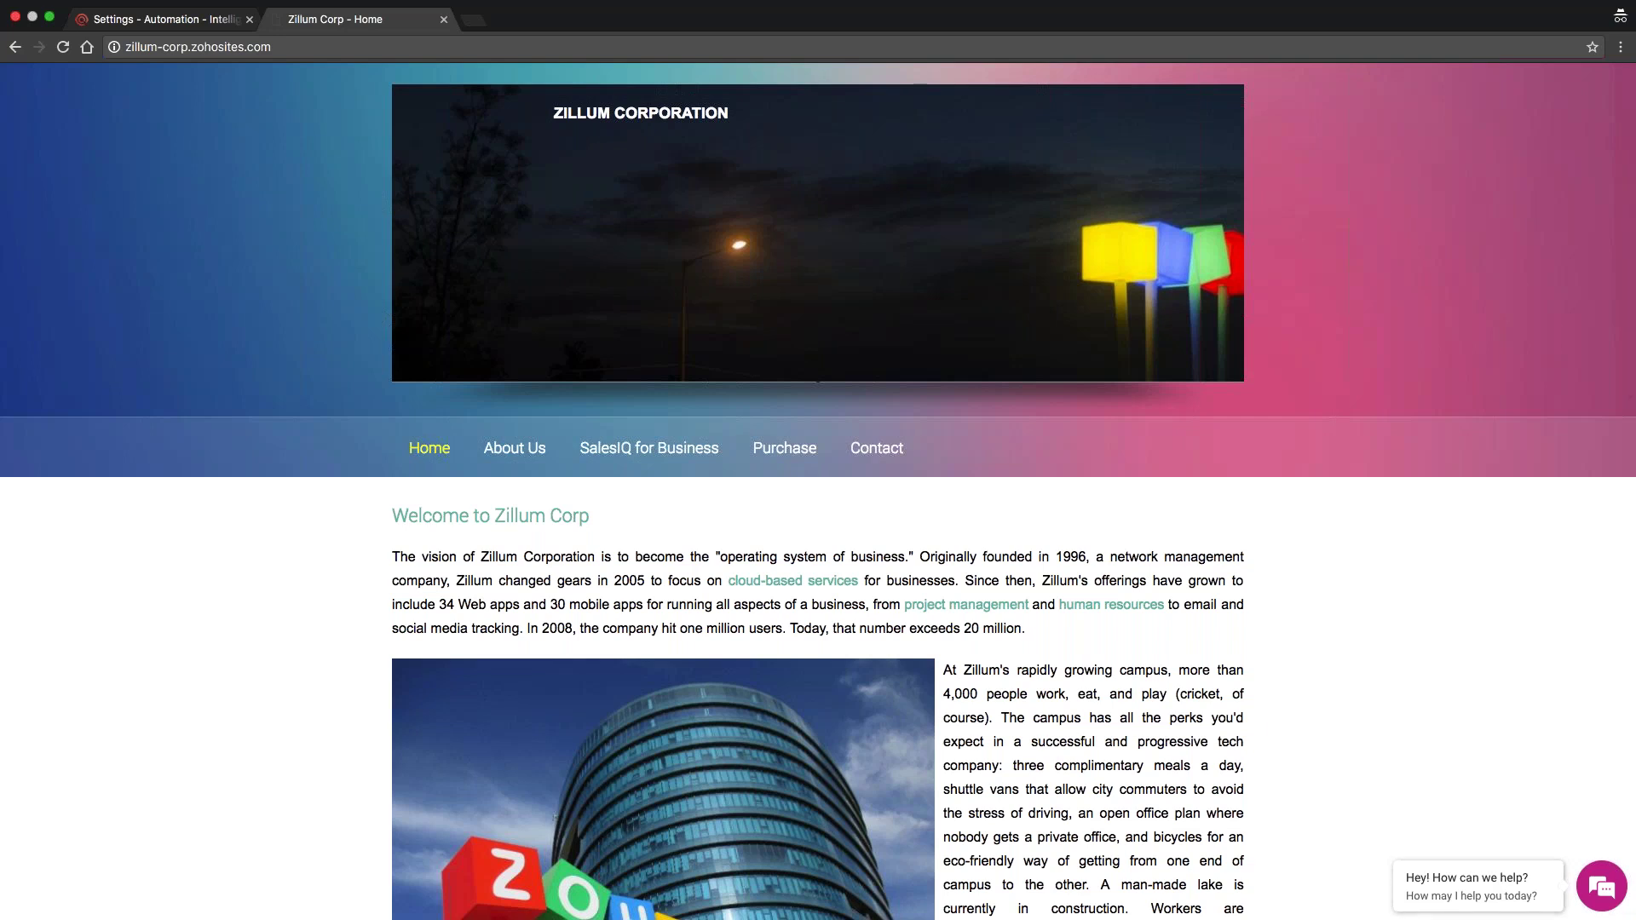
Step: Review the rule's remaining trigger actions and open the chat window on the Zillum Corp website for comparison
click(220, 23)
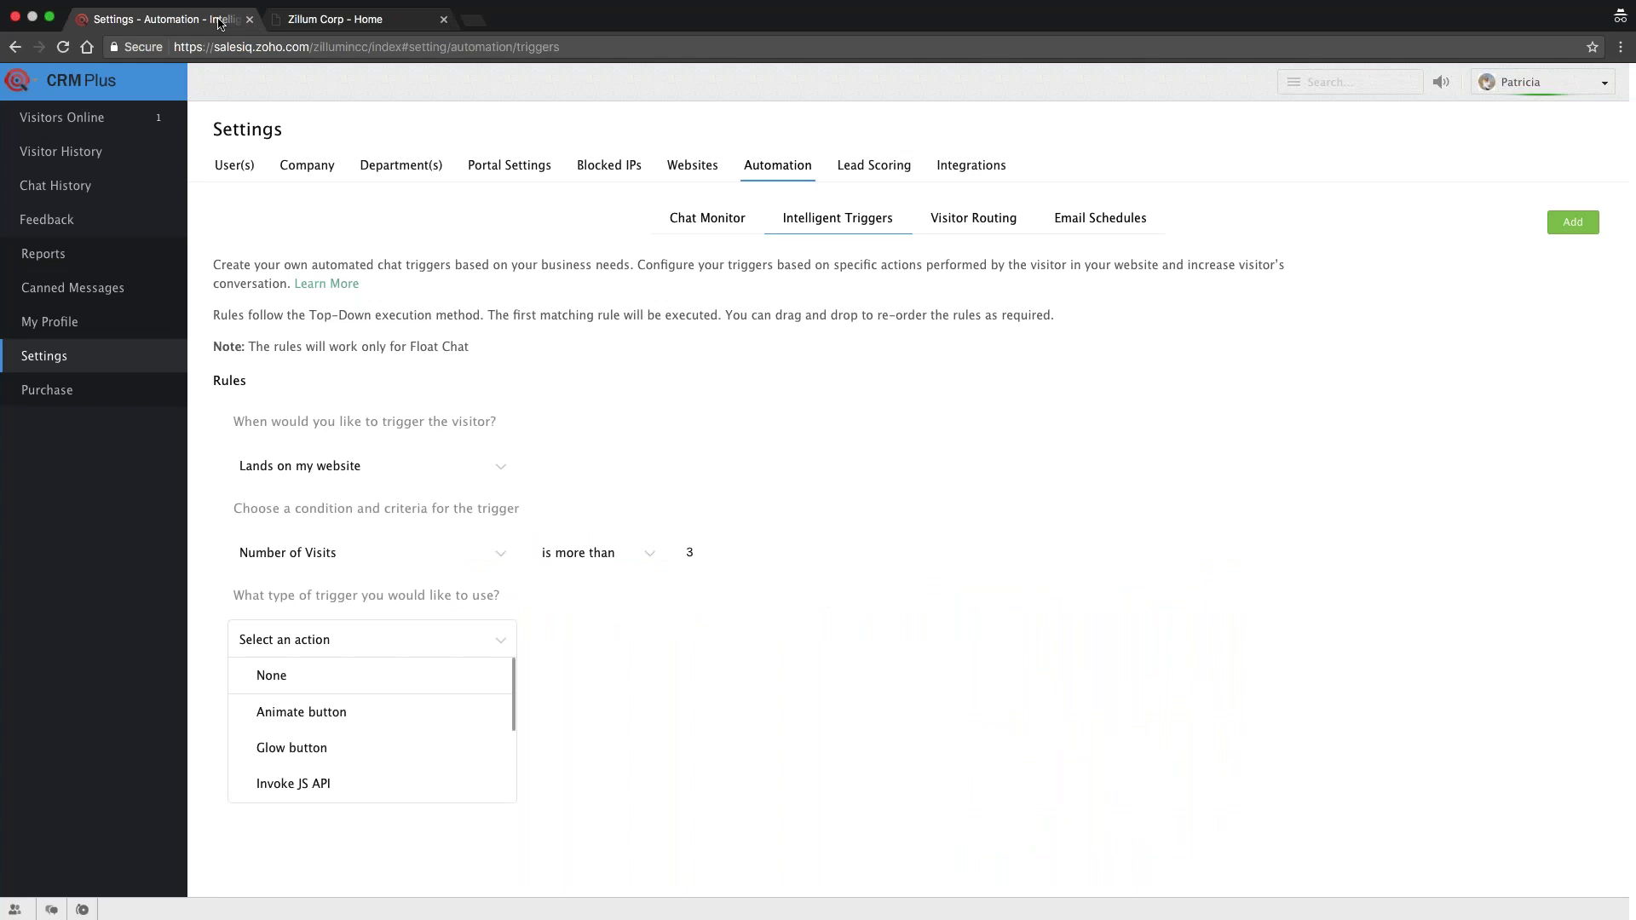
scroll(373, 776, down, 1)
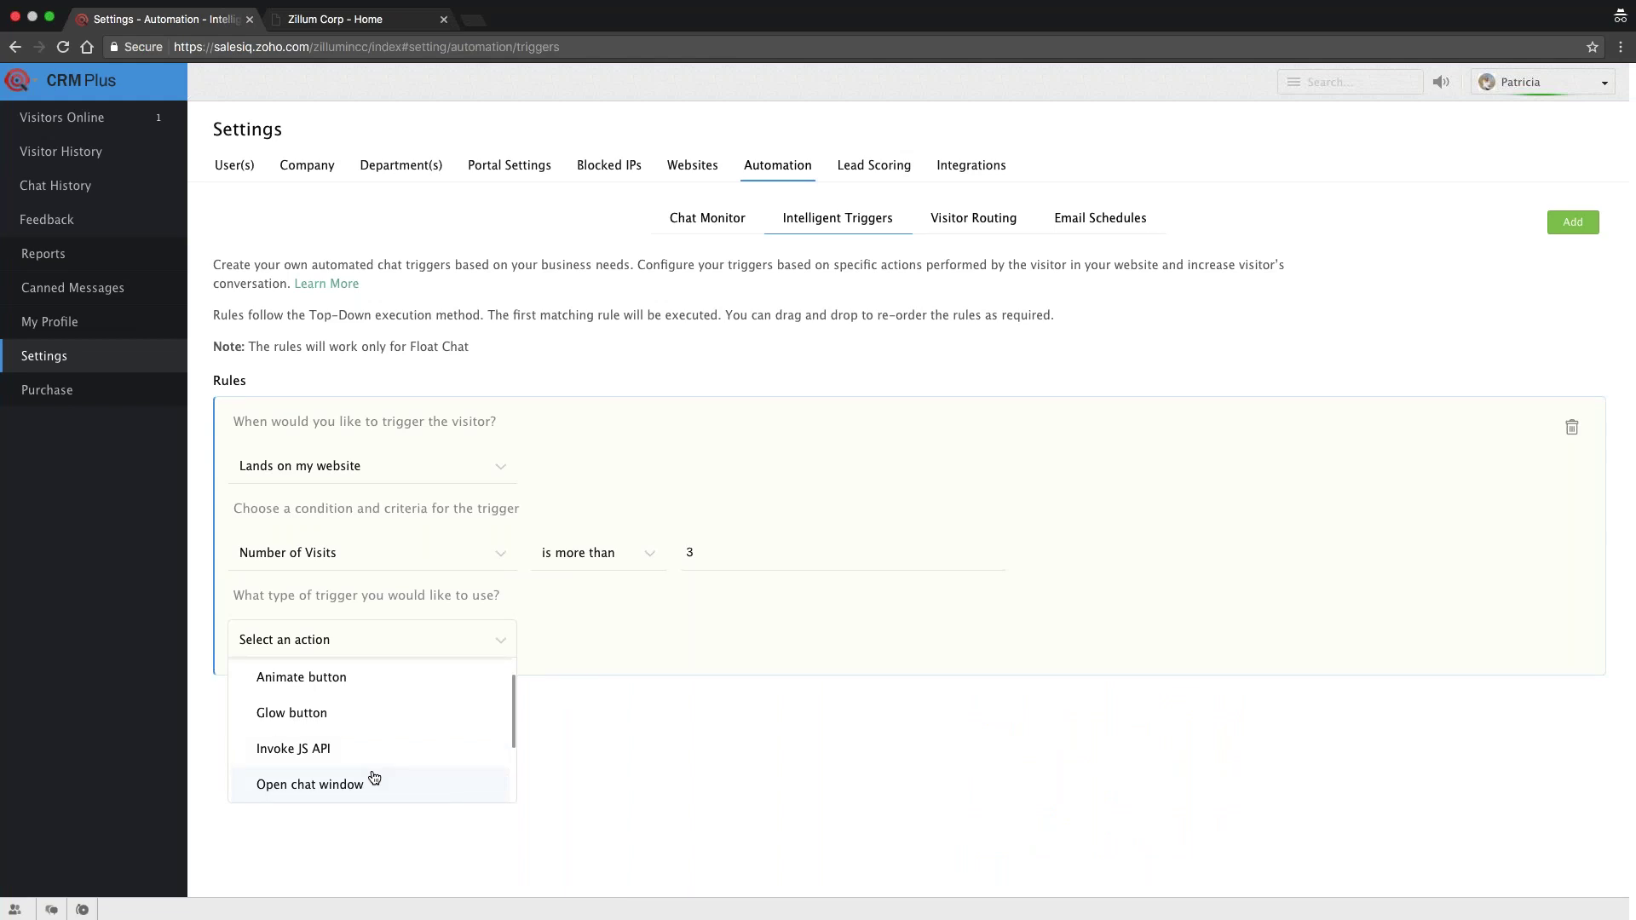
scroll(372, 776, down, 2)
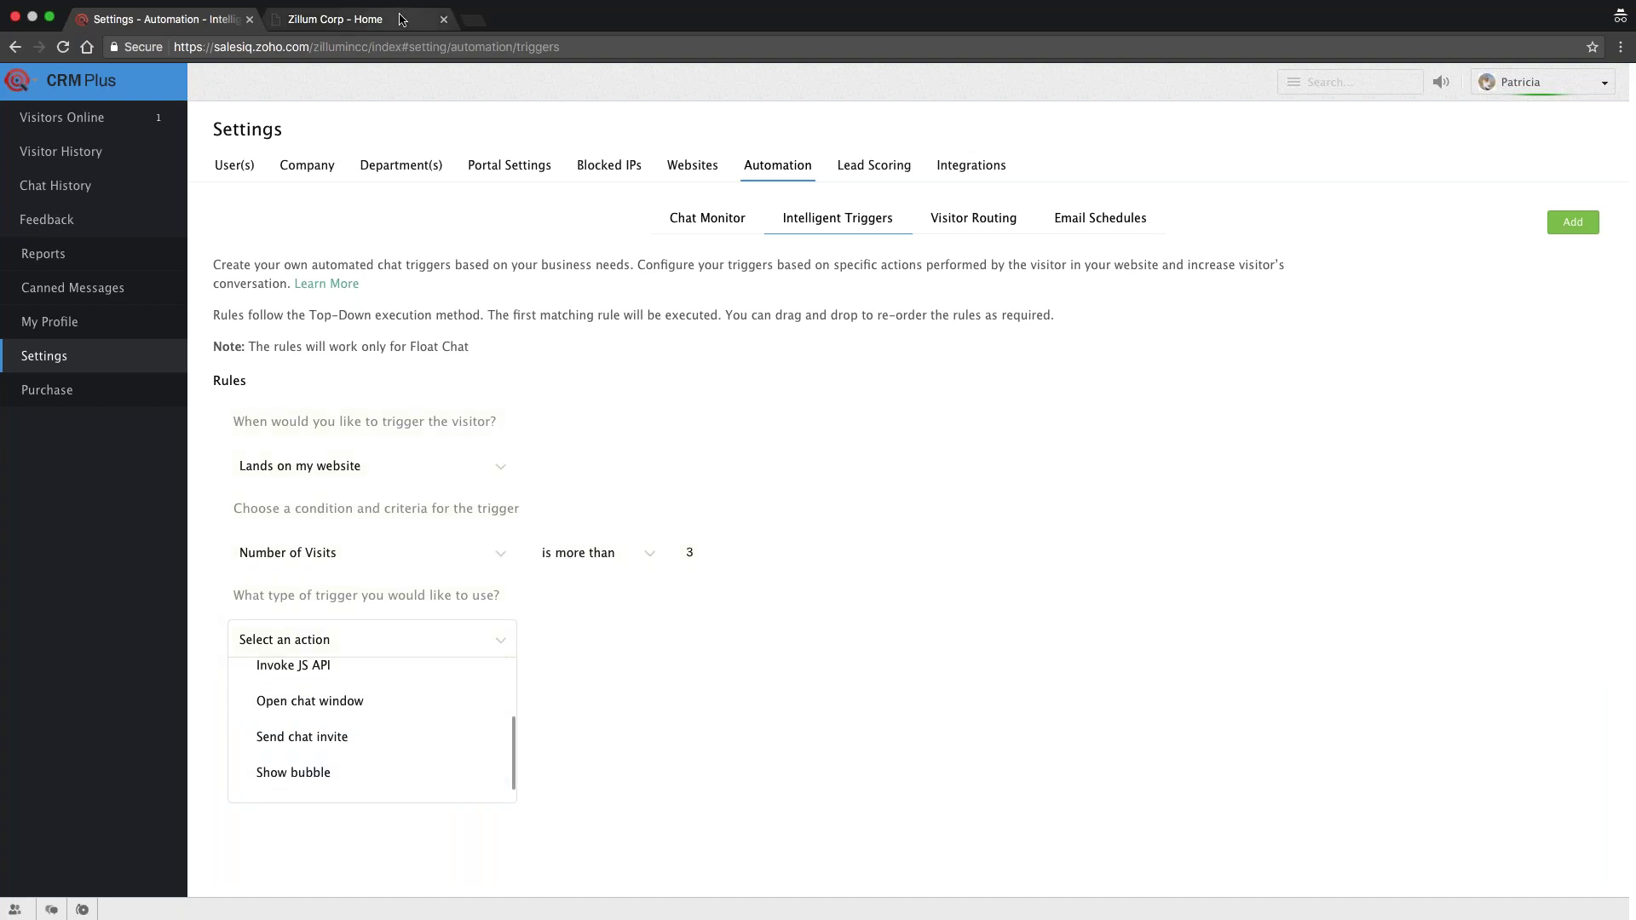
click(341, 18)
click(1596, 889)
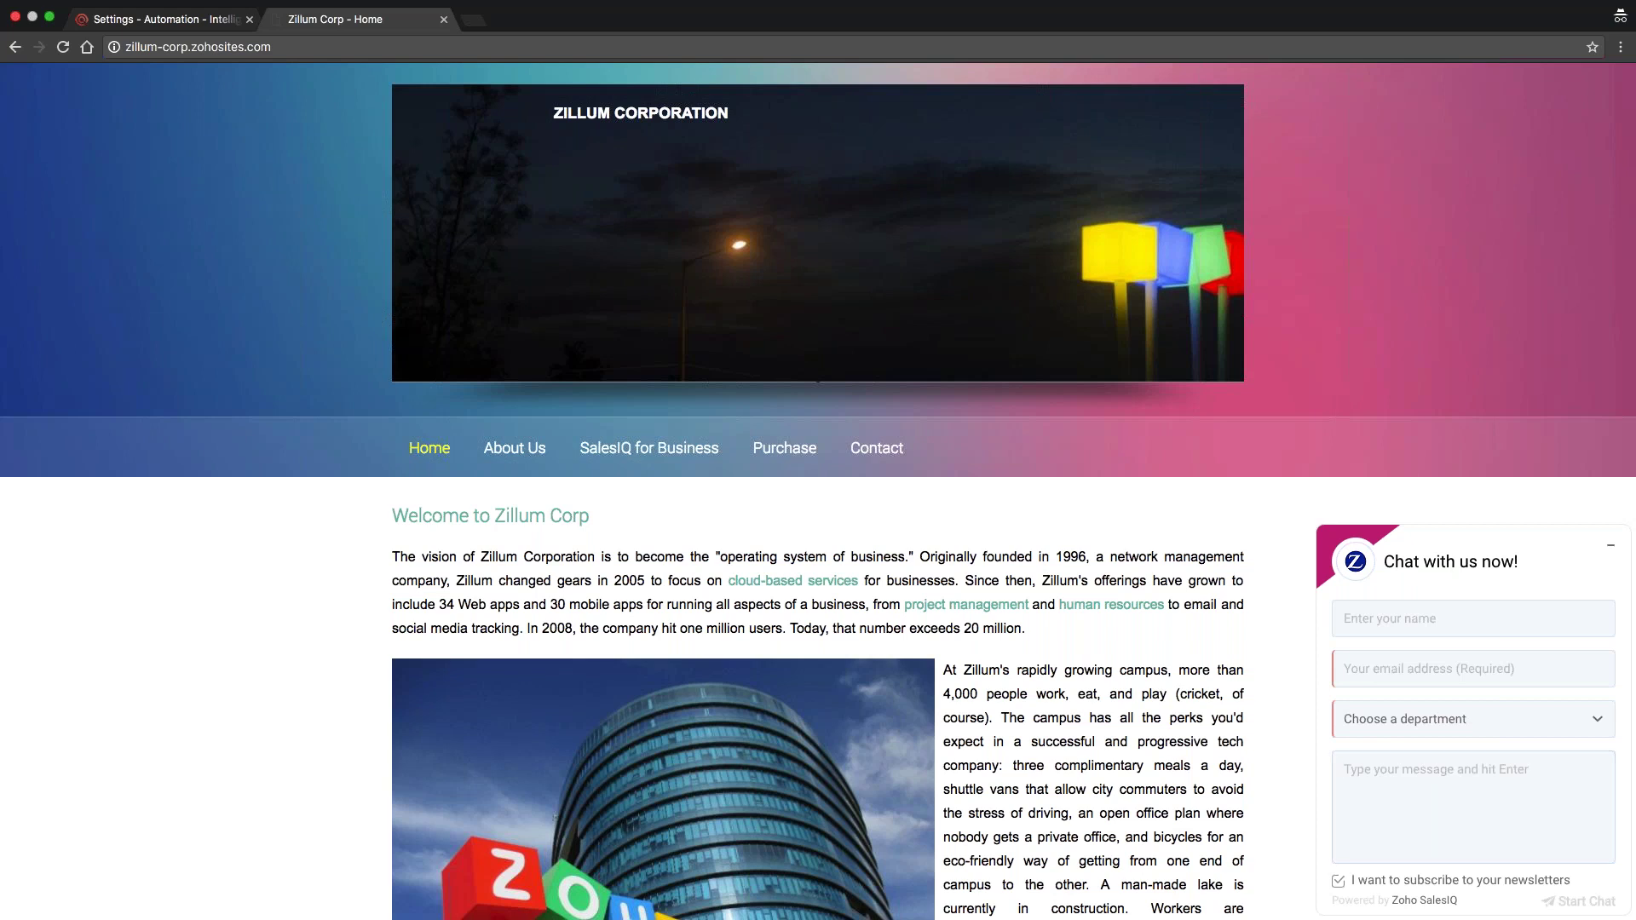
click(162, 36)
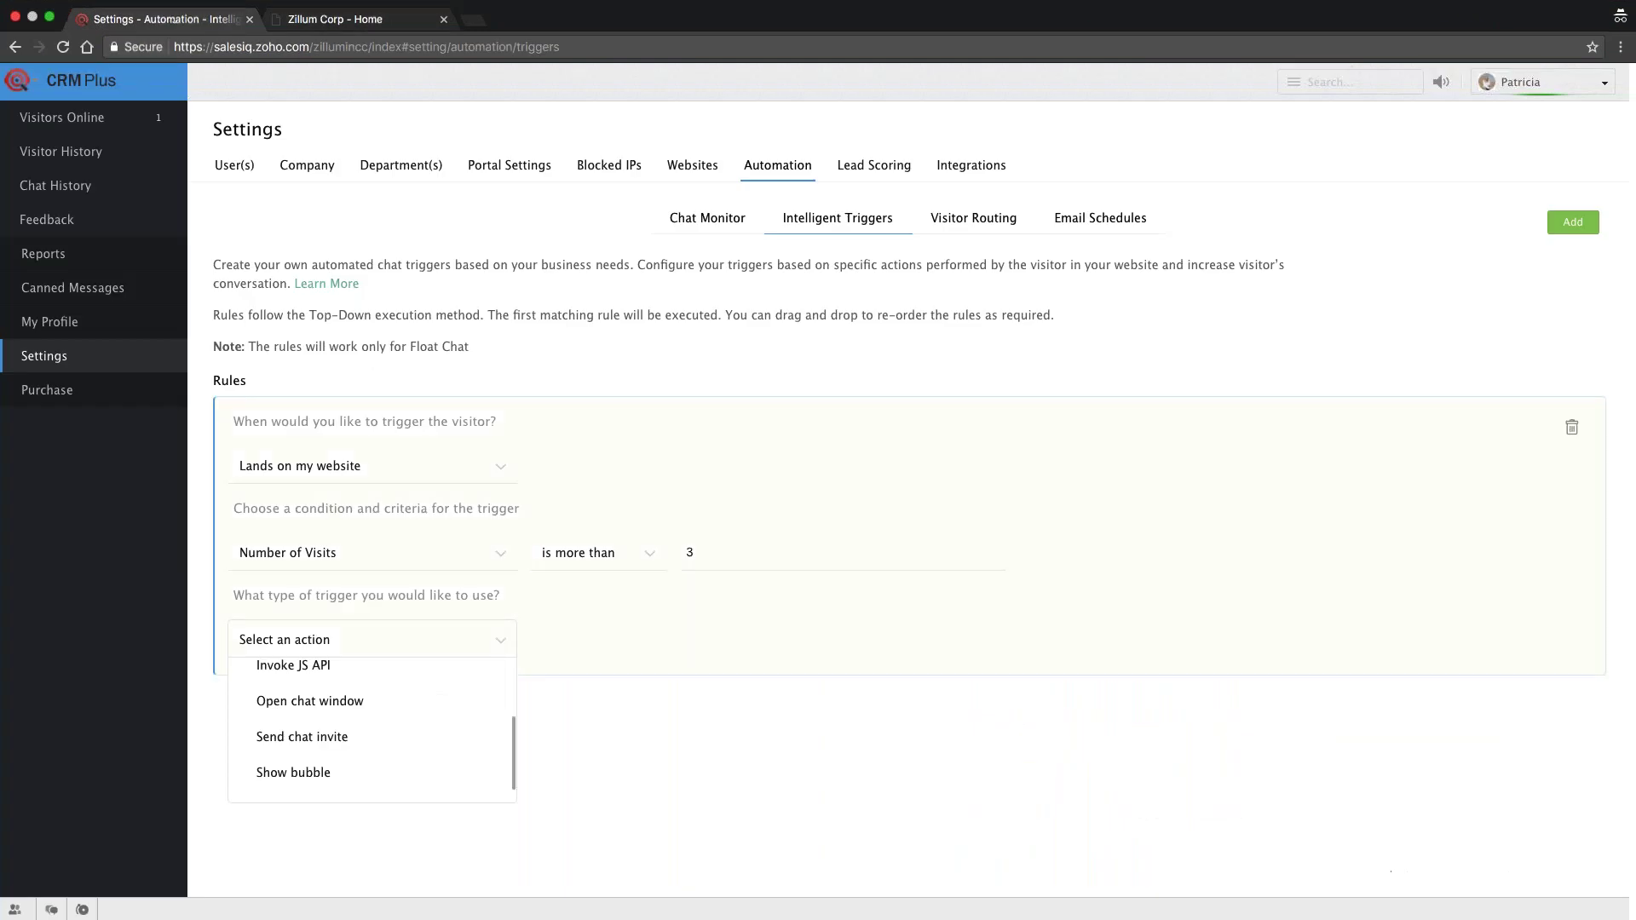
Step: Set the rule's action to Send chat invite and enter the sender's name
click(410, 751)
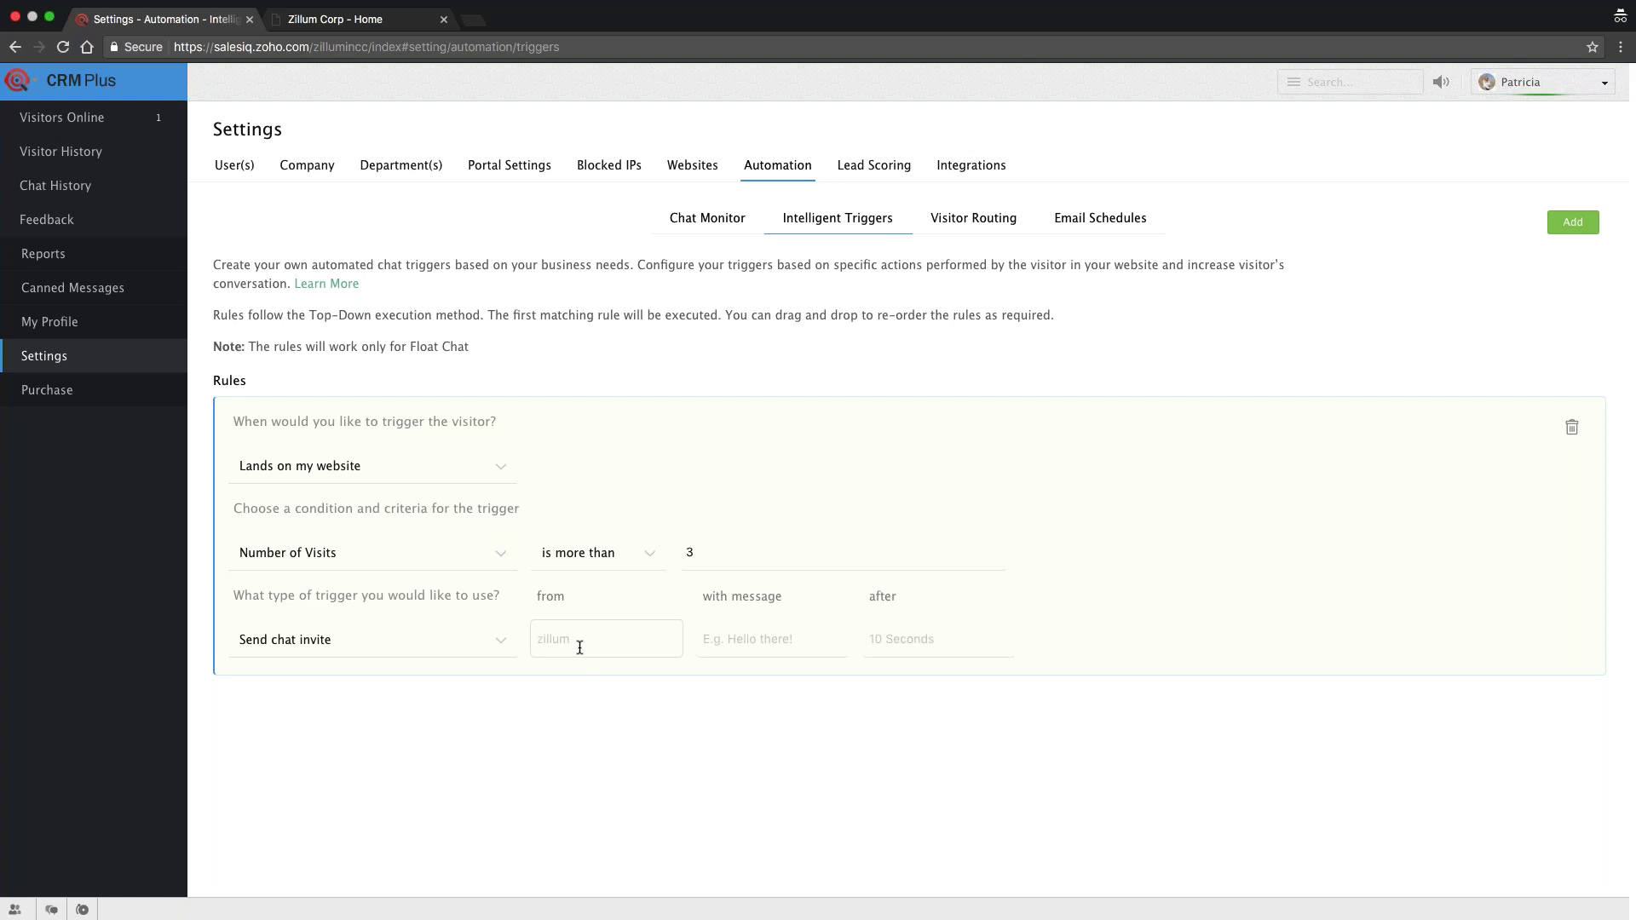
text(John Doe)
triple_click(621, 644)
click(781, 650)
text(Message!)
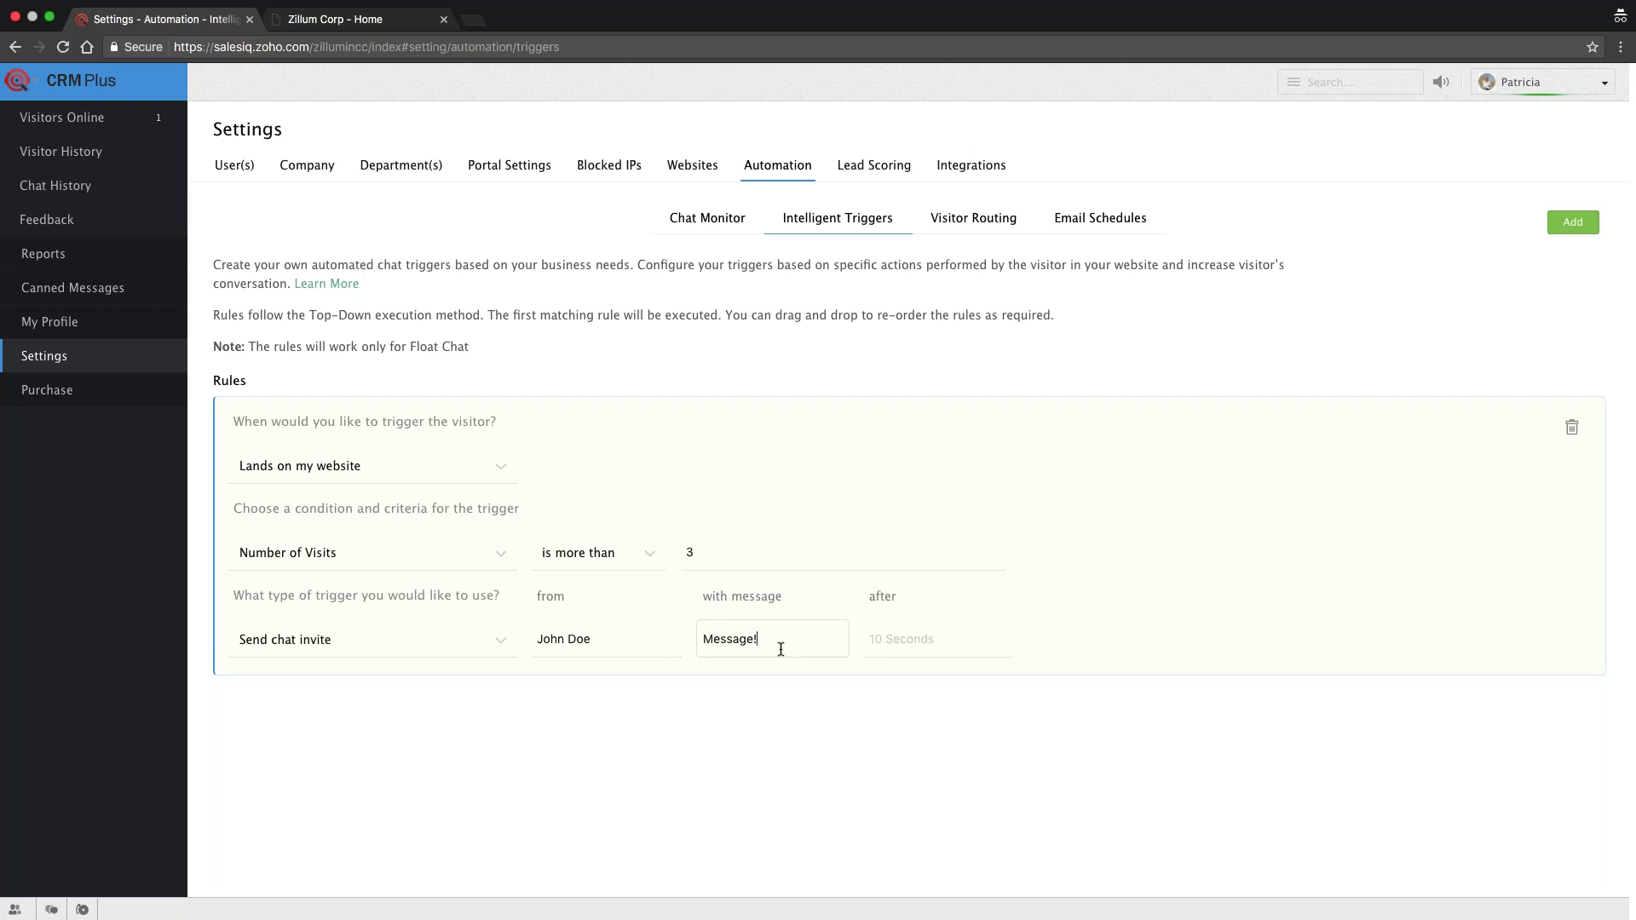
key(BackSpace)
key(BackSpace)
key(BackSpace)
key(BackSpace)
key(BackSpace)
key(BackSpace)
key(BackSpace)
key(BackSpace)
Step: Enter "Have questions on the delivery charges on your invoice? Talk to us..." as the chat invite message and read it through
text(Hv)
key(BackSpace)
text(ave)
text( questions on)
text( the delivery )
text(charges )
text(on your)
text( invoice)
text(? Talk to)
text( us...)
key(Home)
key(Right)
key(Right)
key(Right)
key(Right)
key(Right)
key(Right)
key(Right)
key(Right)
key(Right)
key(Right)
key(Right)
key(Right)
key(Right)
key(Right)
key(Right)
key(Right)
key(Right)
key(Right)
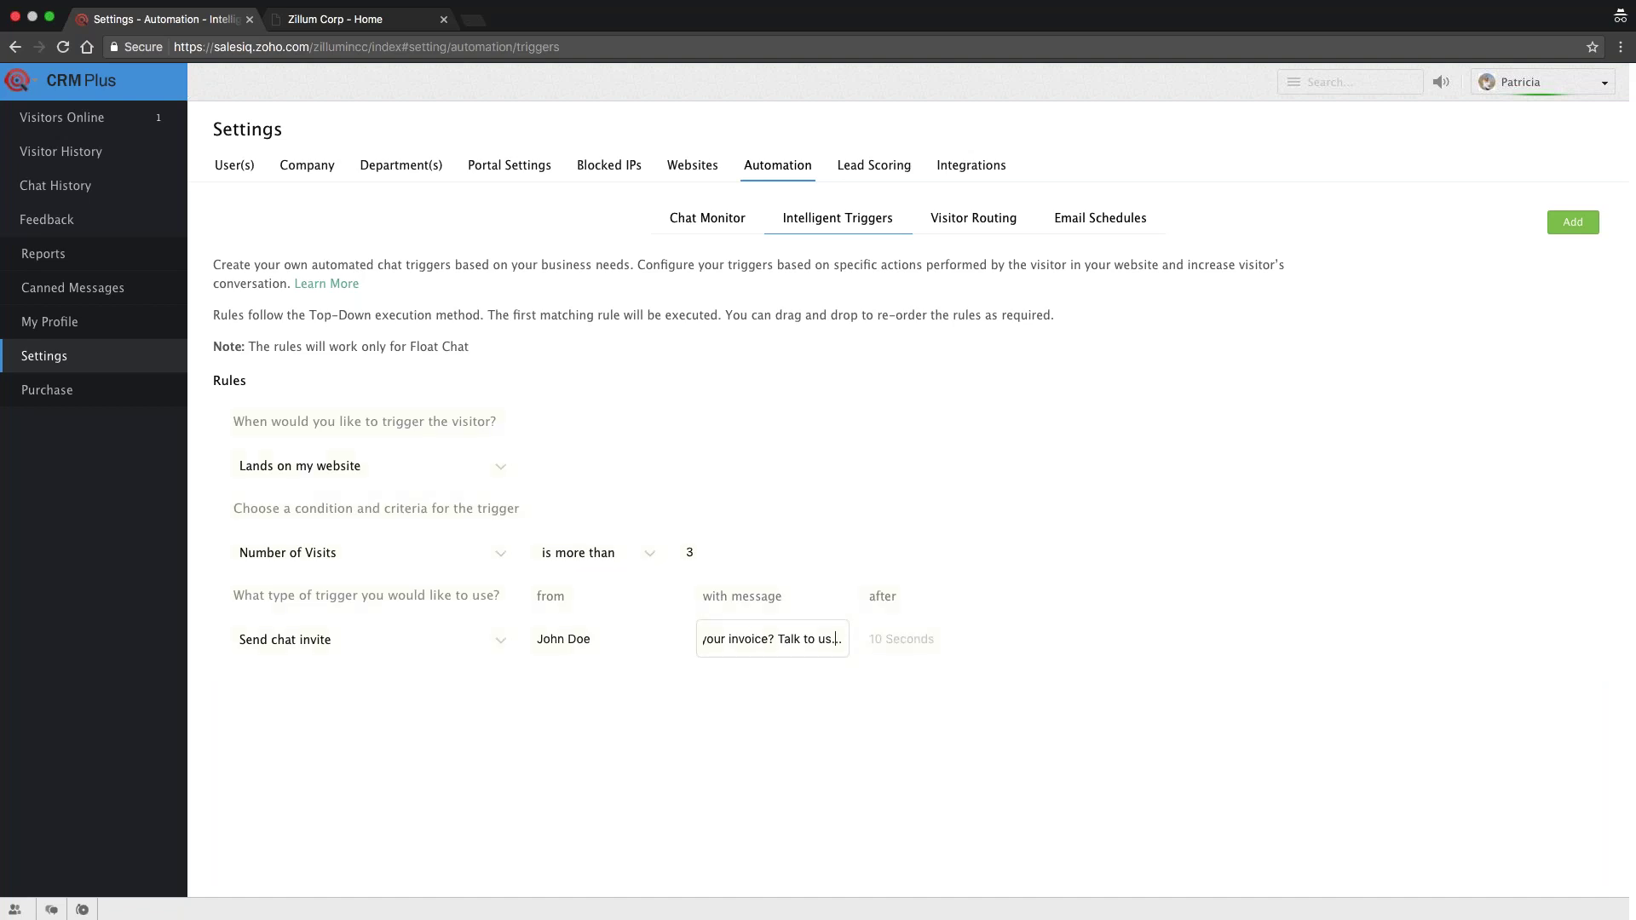
triple_click(783, 640)
Step: Set the chat invite to be sent after 30 Seconds, then review the message and sender fields
click(885, 630)
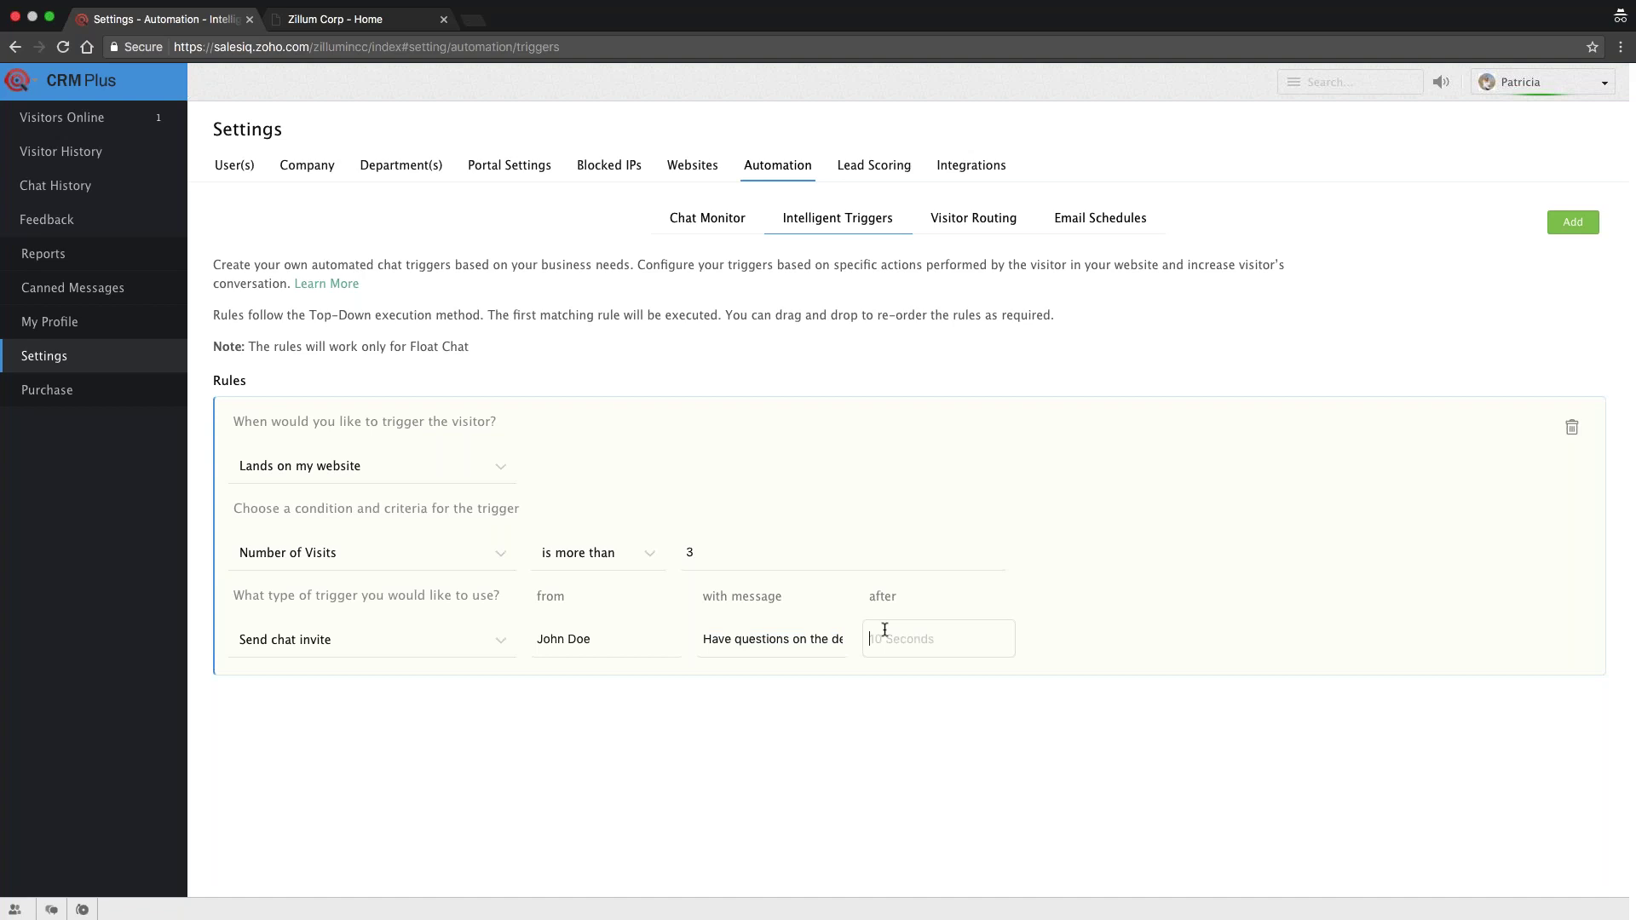
text(10)
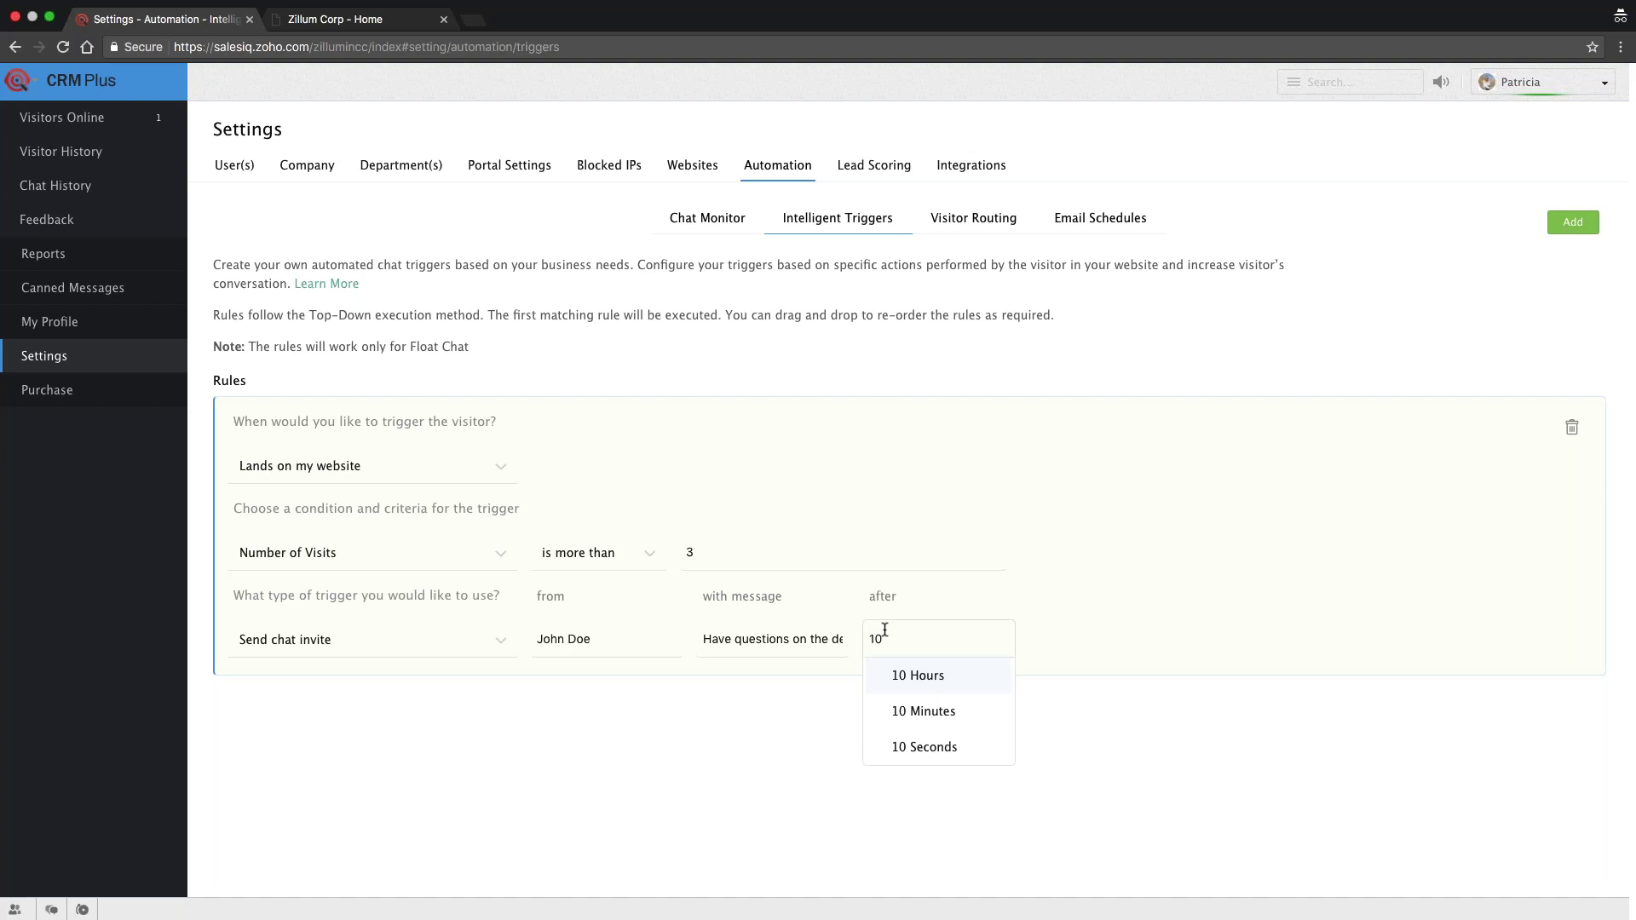
key(BackSpace)
key(BackSpace)
text(30)
click(945, 747)
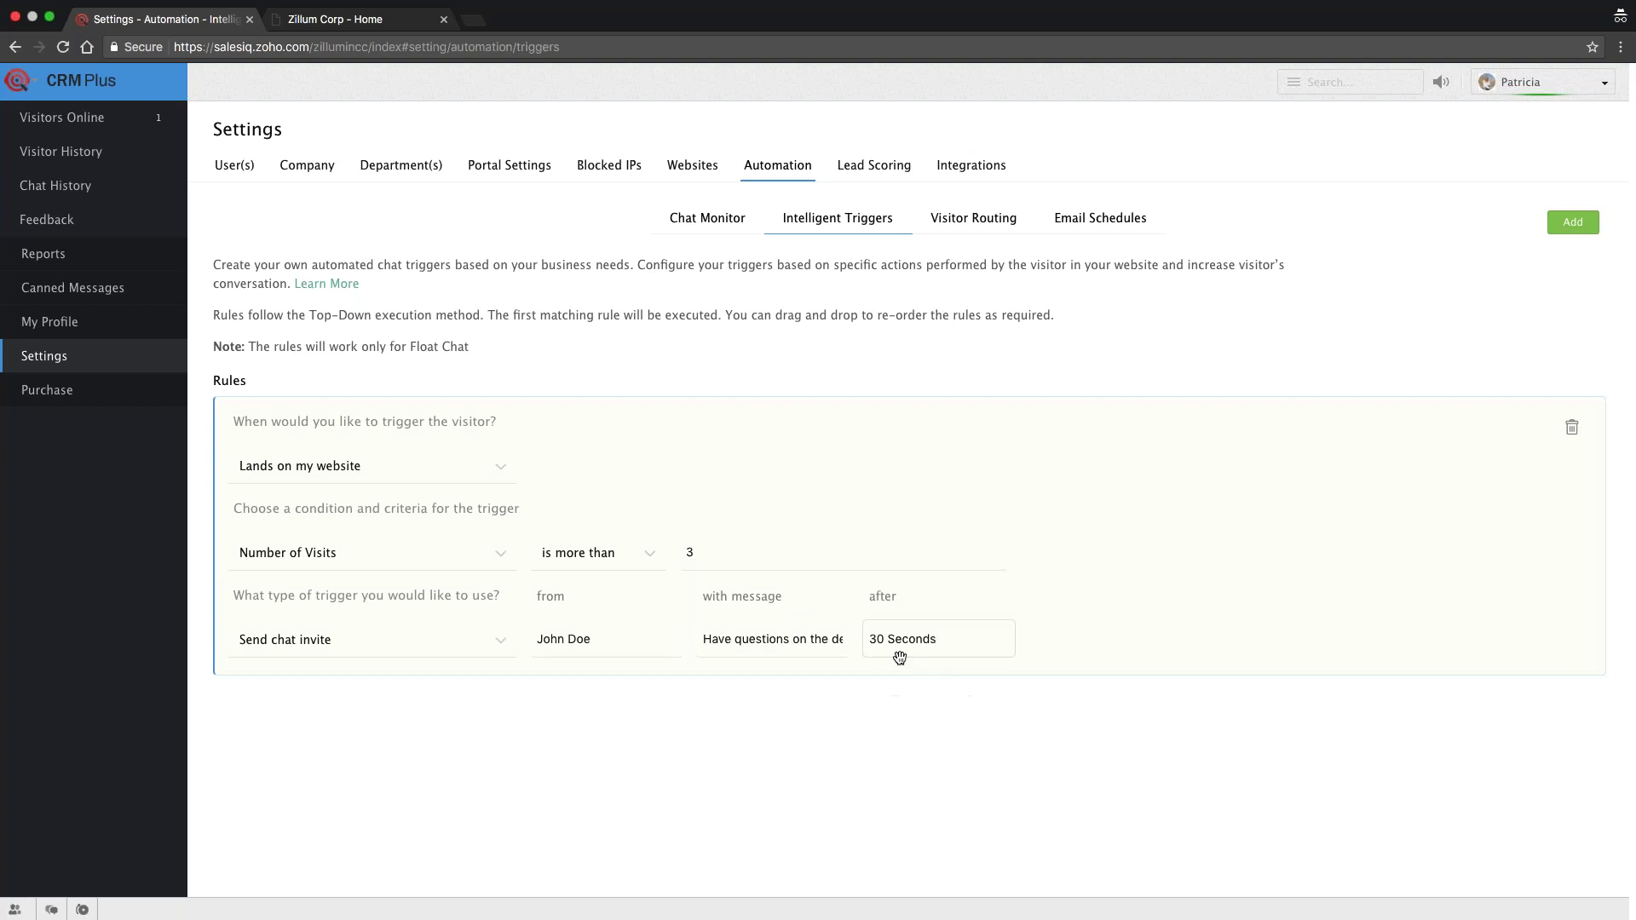
triple_click(785, 645)
triple_click(601, 639)
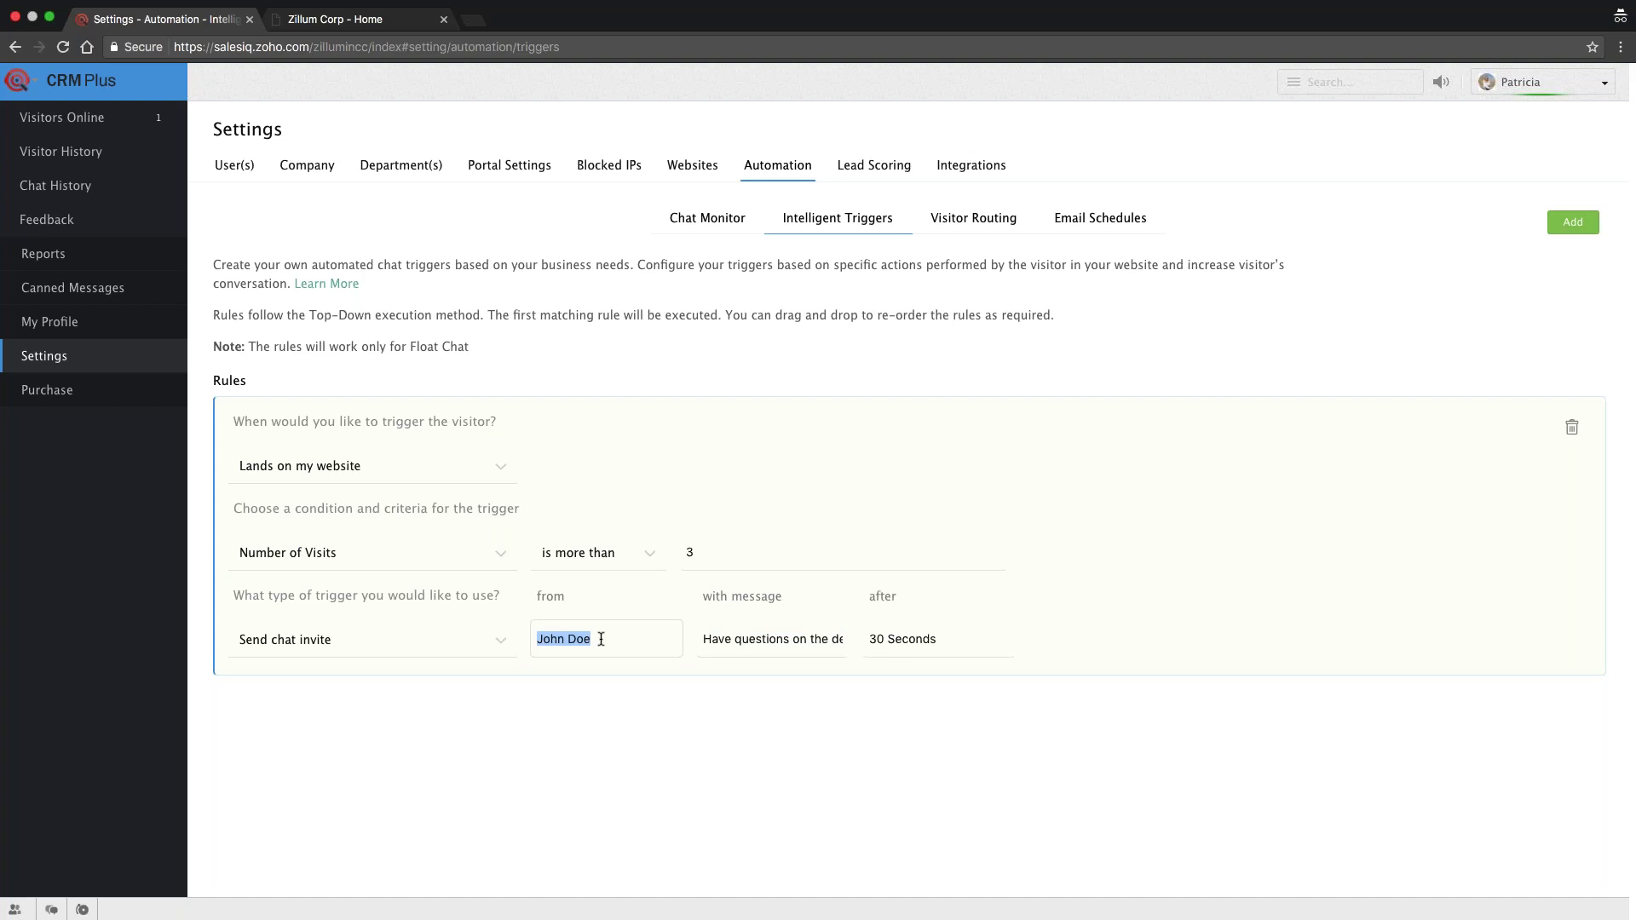
Step: Look at the chat window on the Zillum Corp website, then add another rule to the intelligent triggers
click(334, 19)
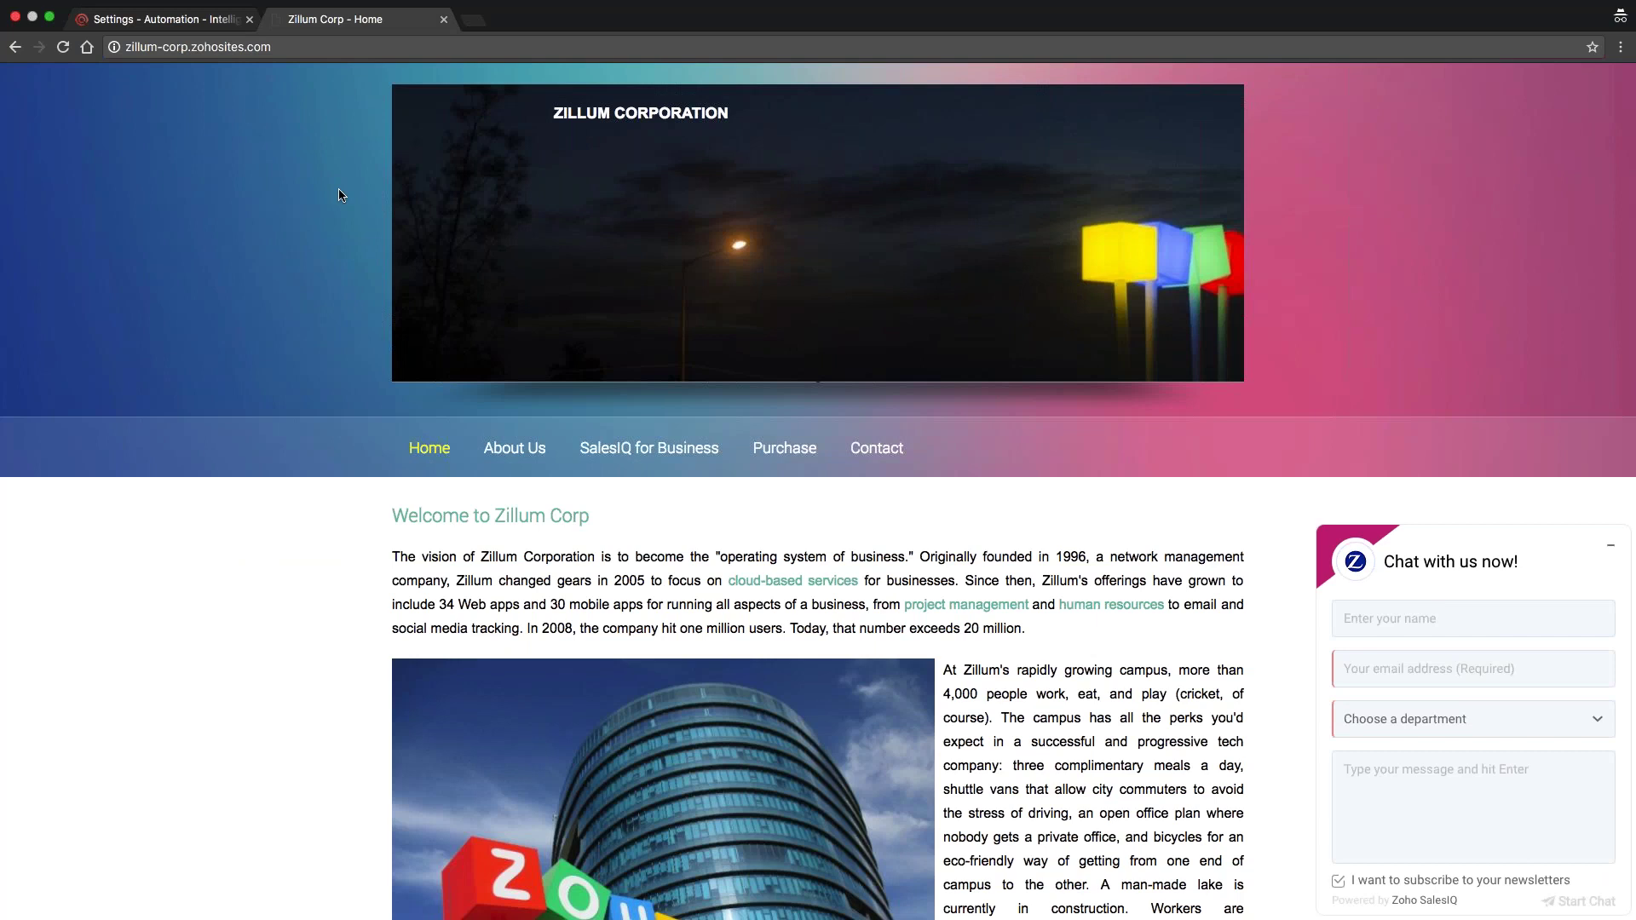
click(205, 19)
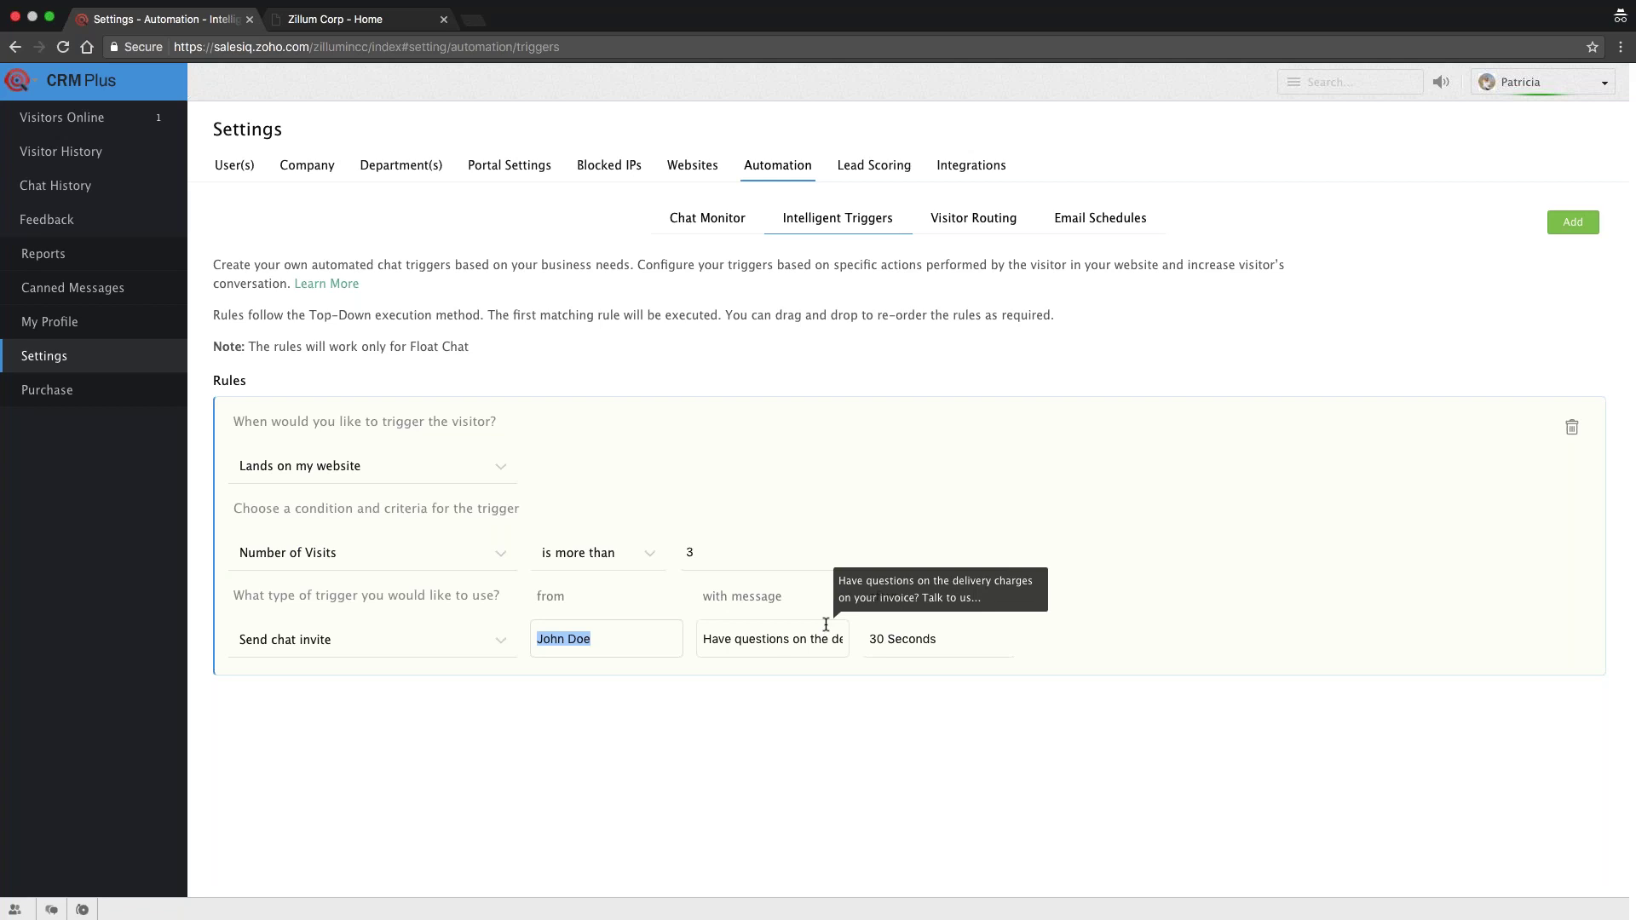
click(1573, 222)
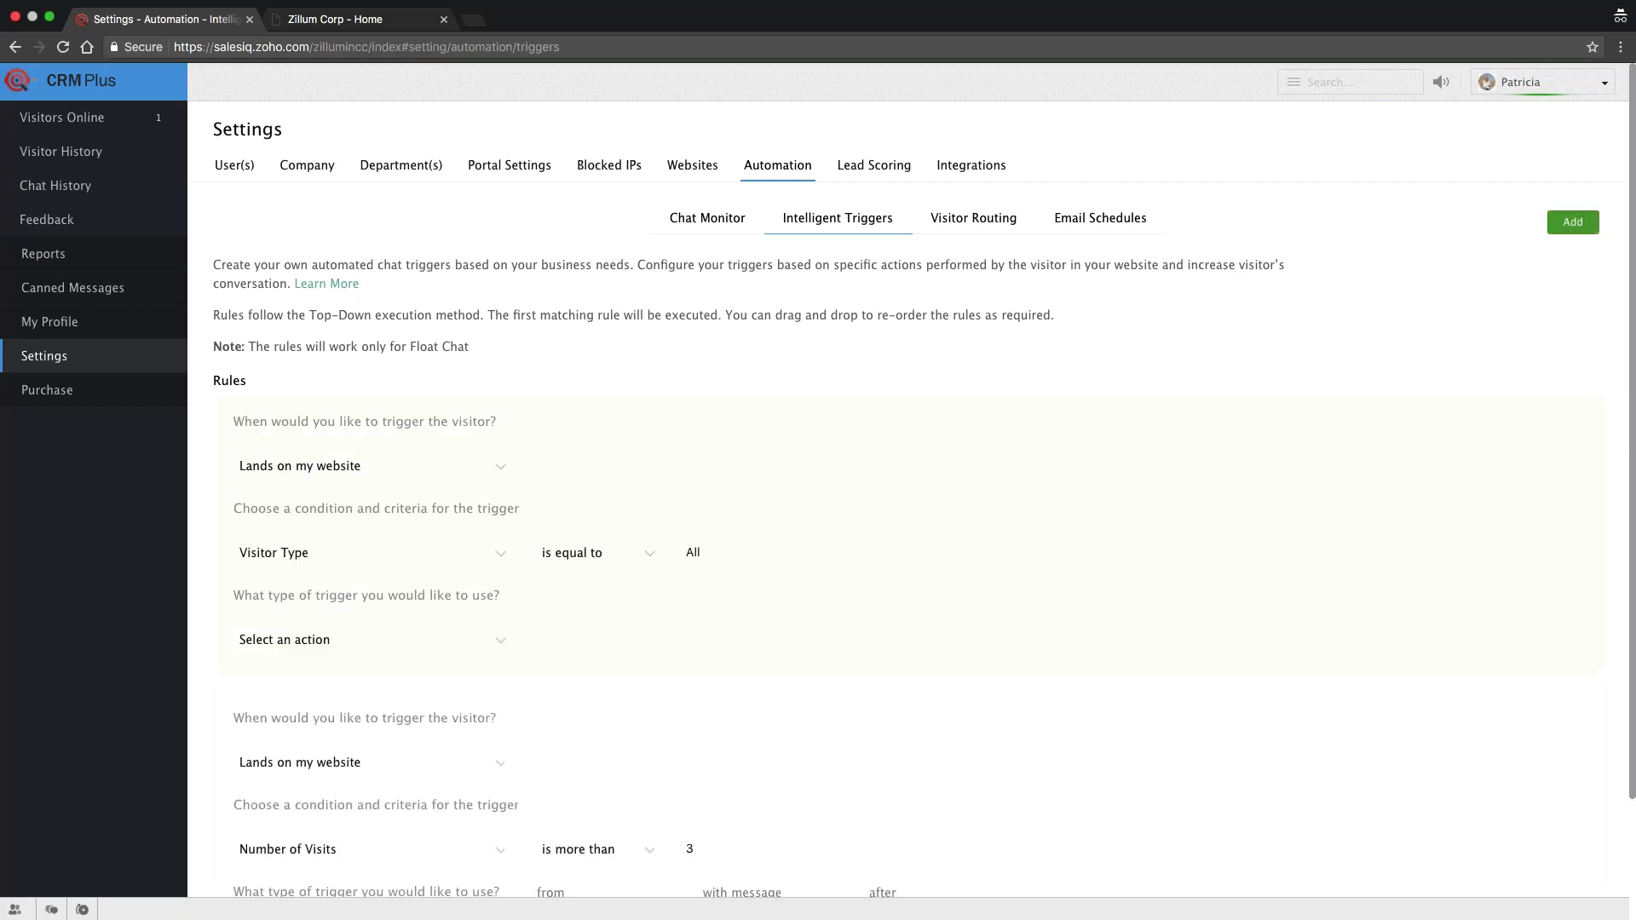
scroll(705, 694, down, 2)
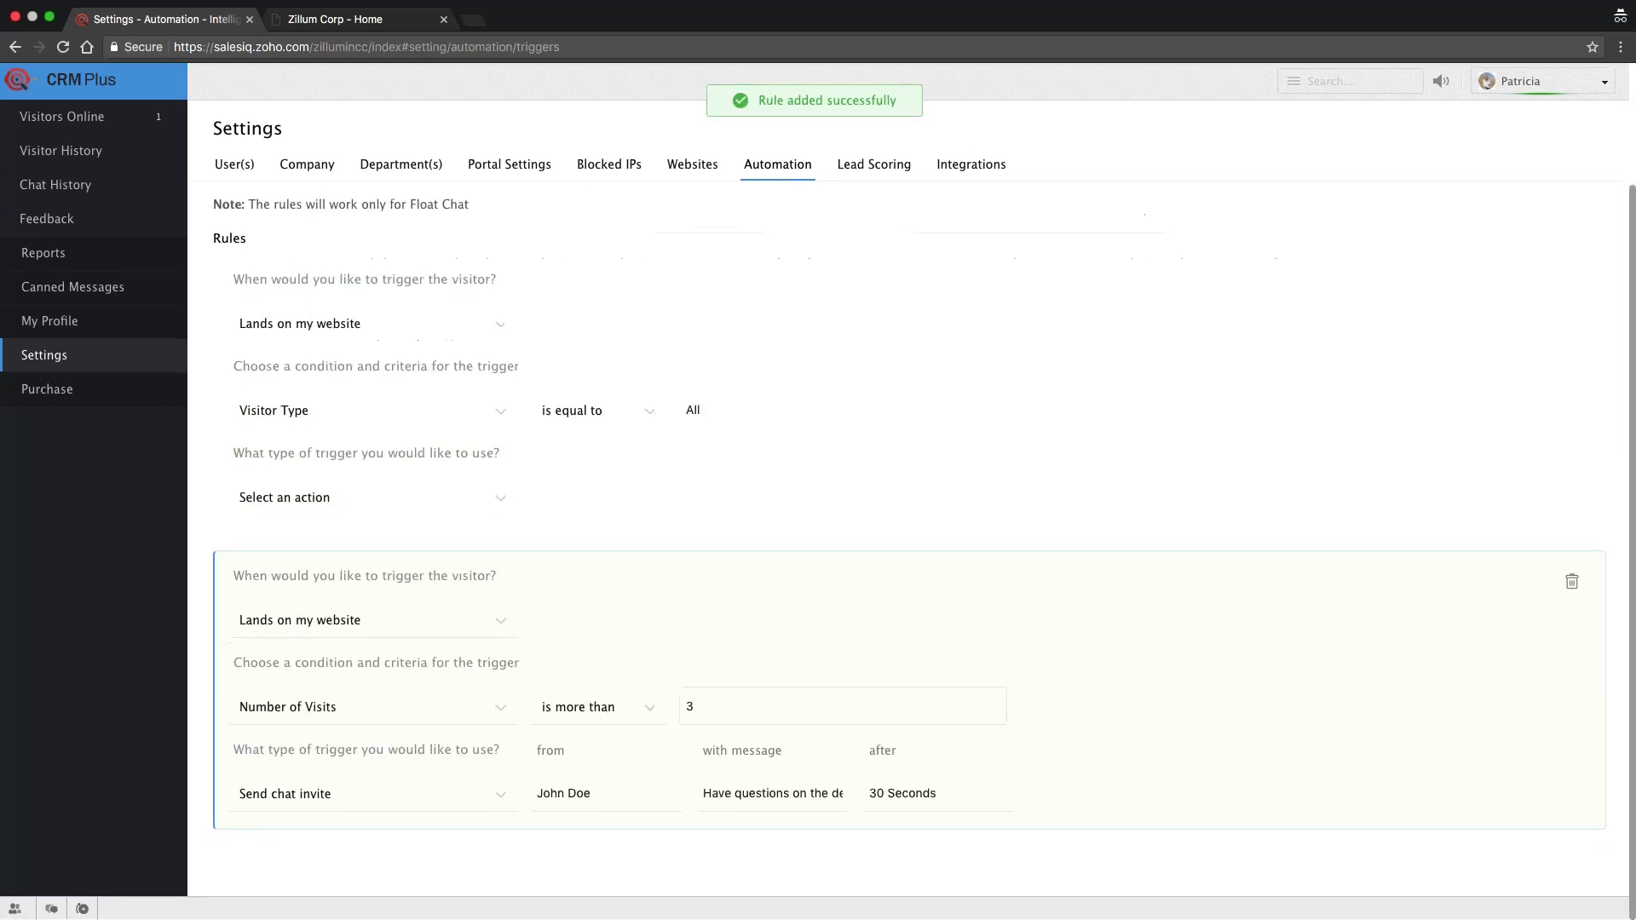
click(467, 710)
text(url)
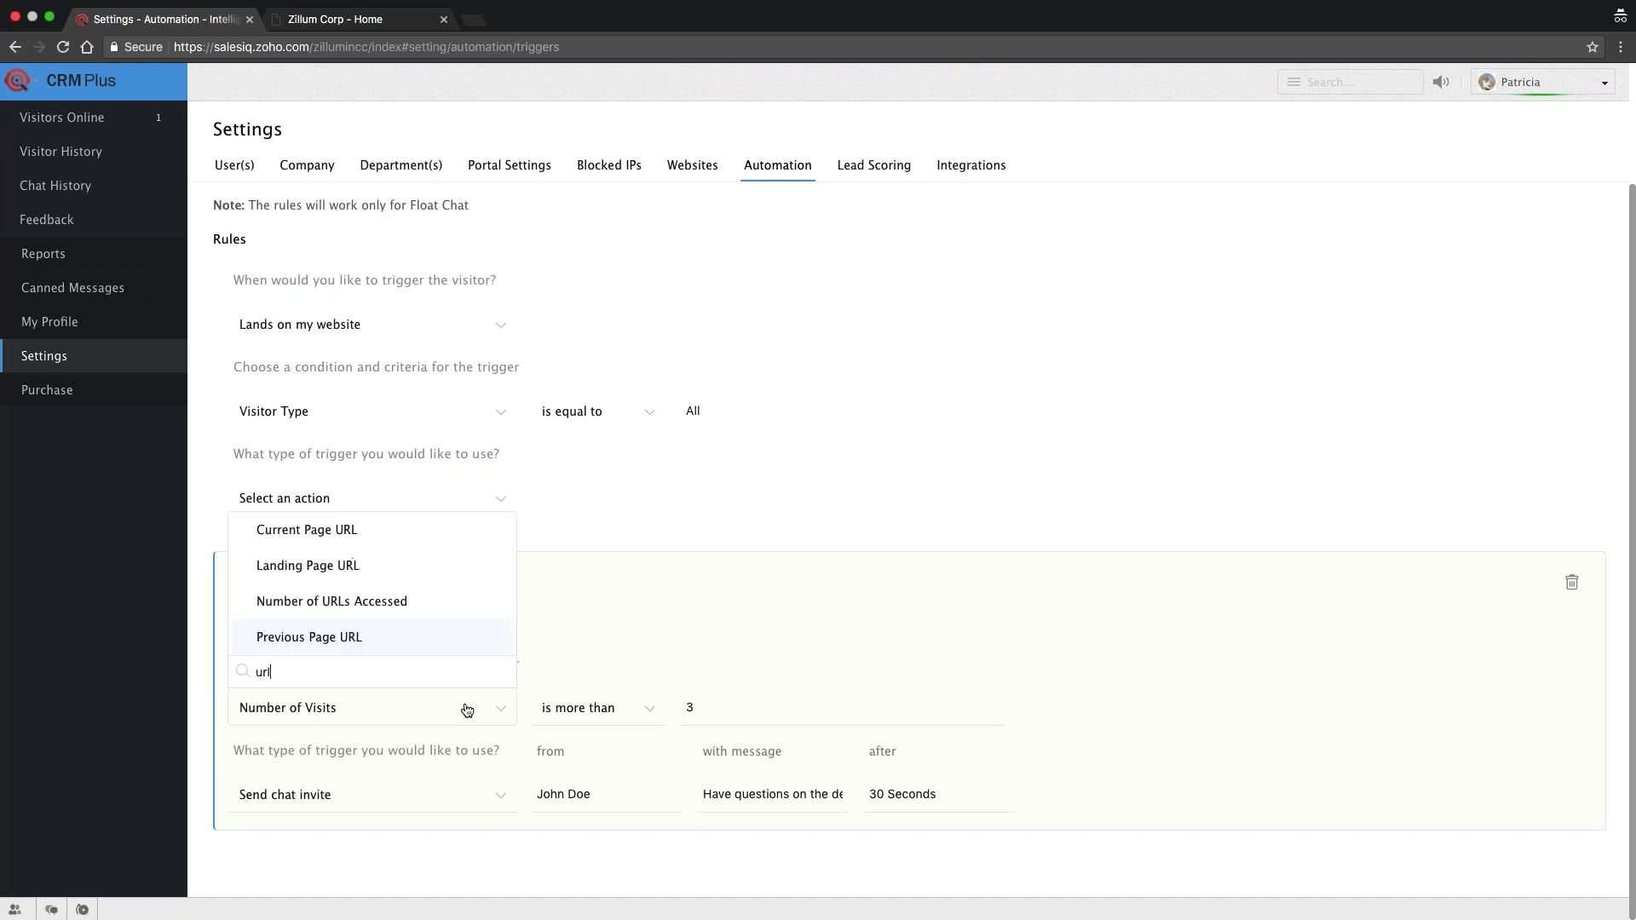
scroll(467, 711, up, 2)
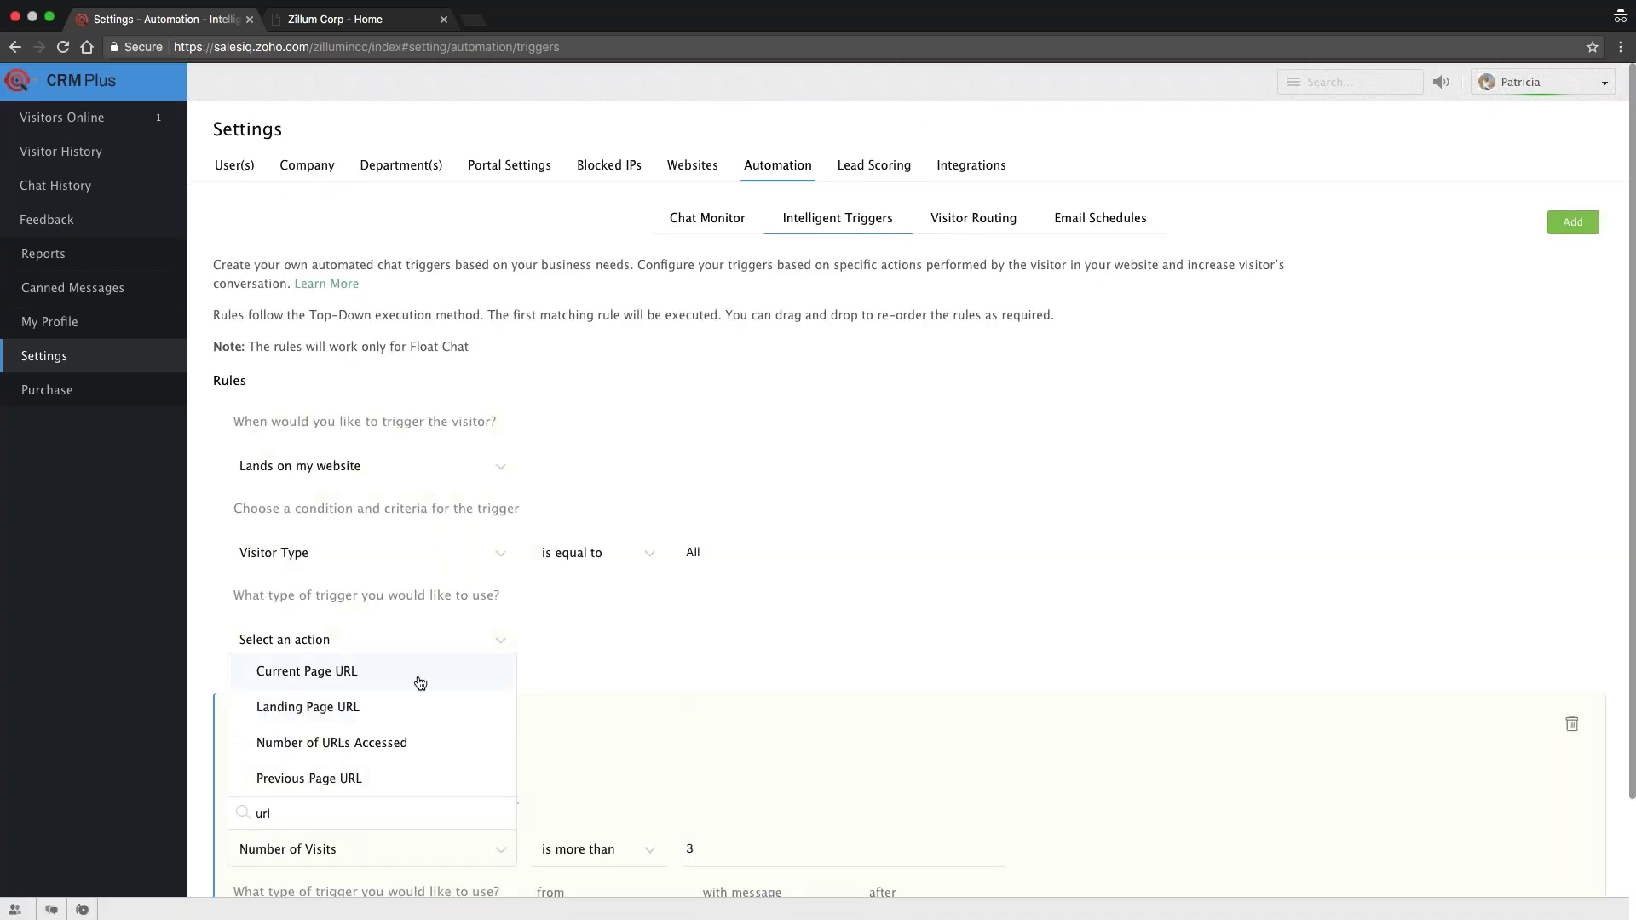
click(418, 673)
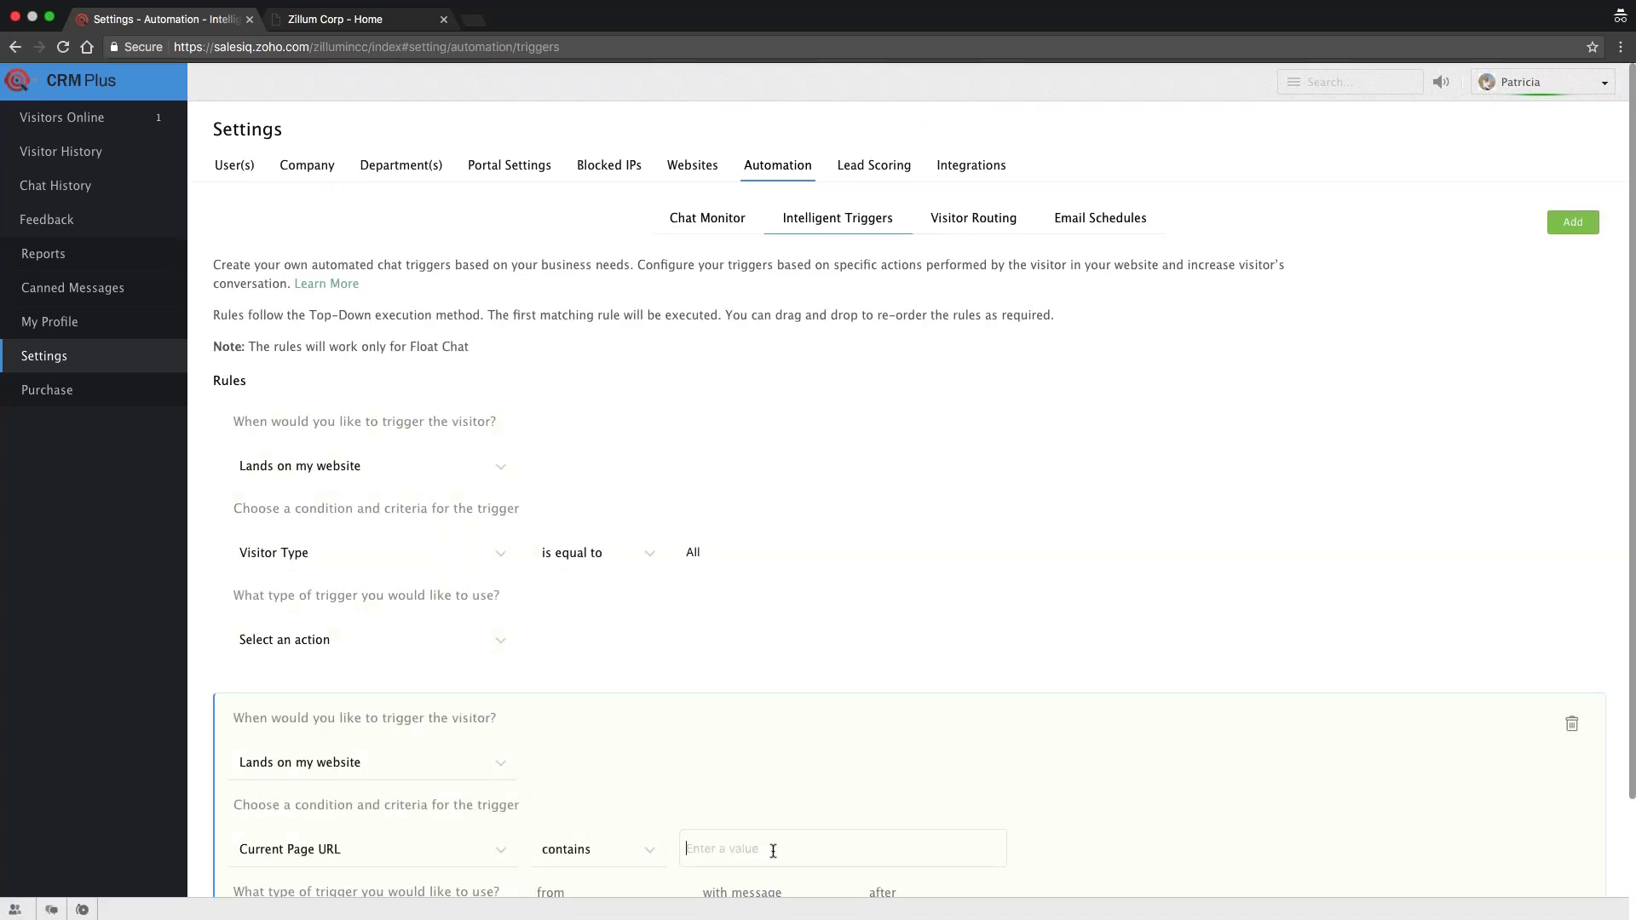
scroll(773, 850, down, 2)
text(www)
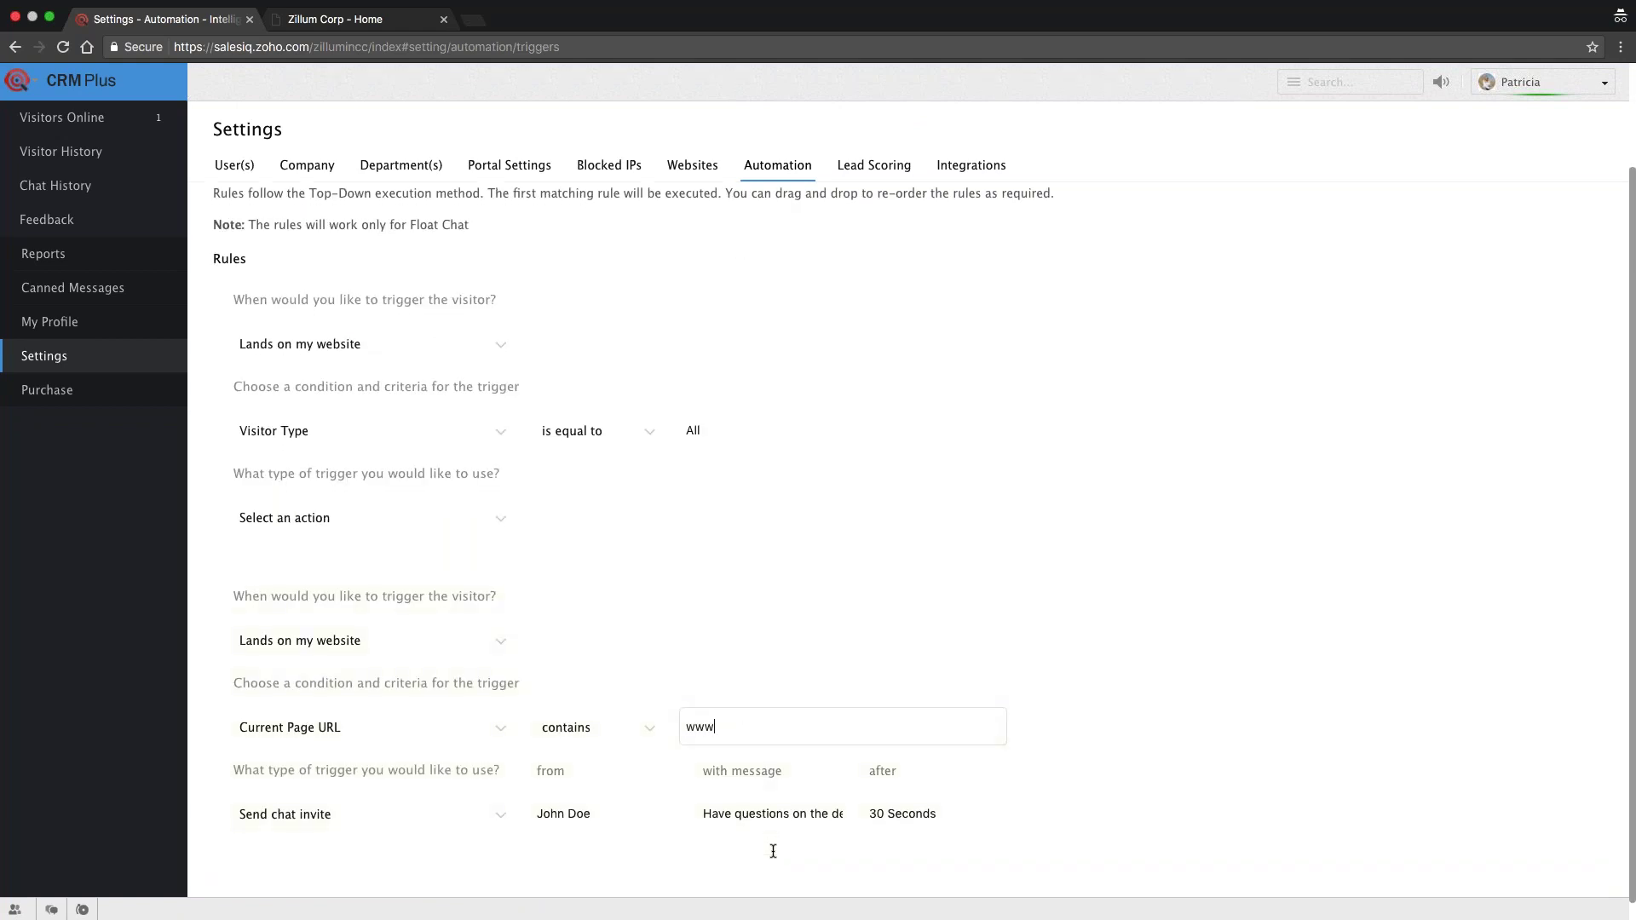
text(.zoho.com)
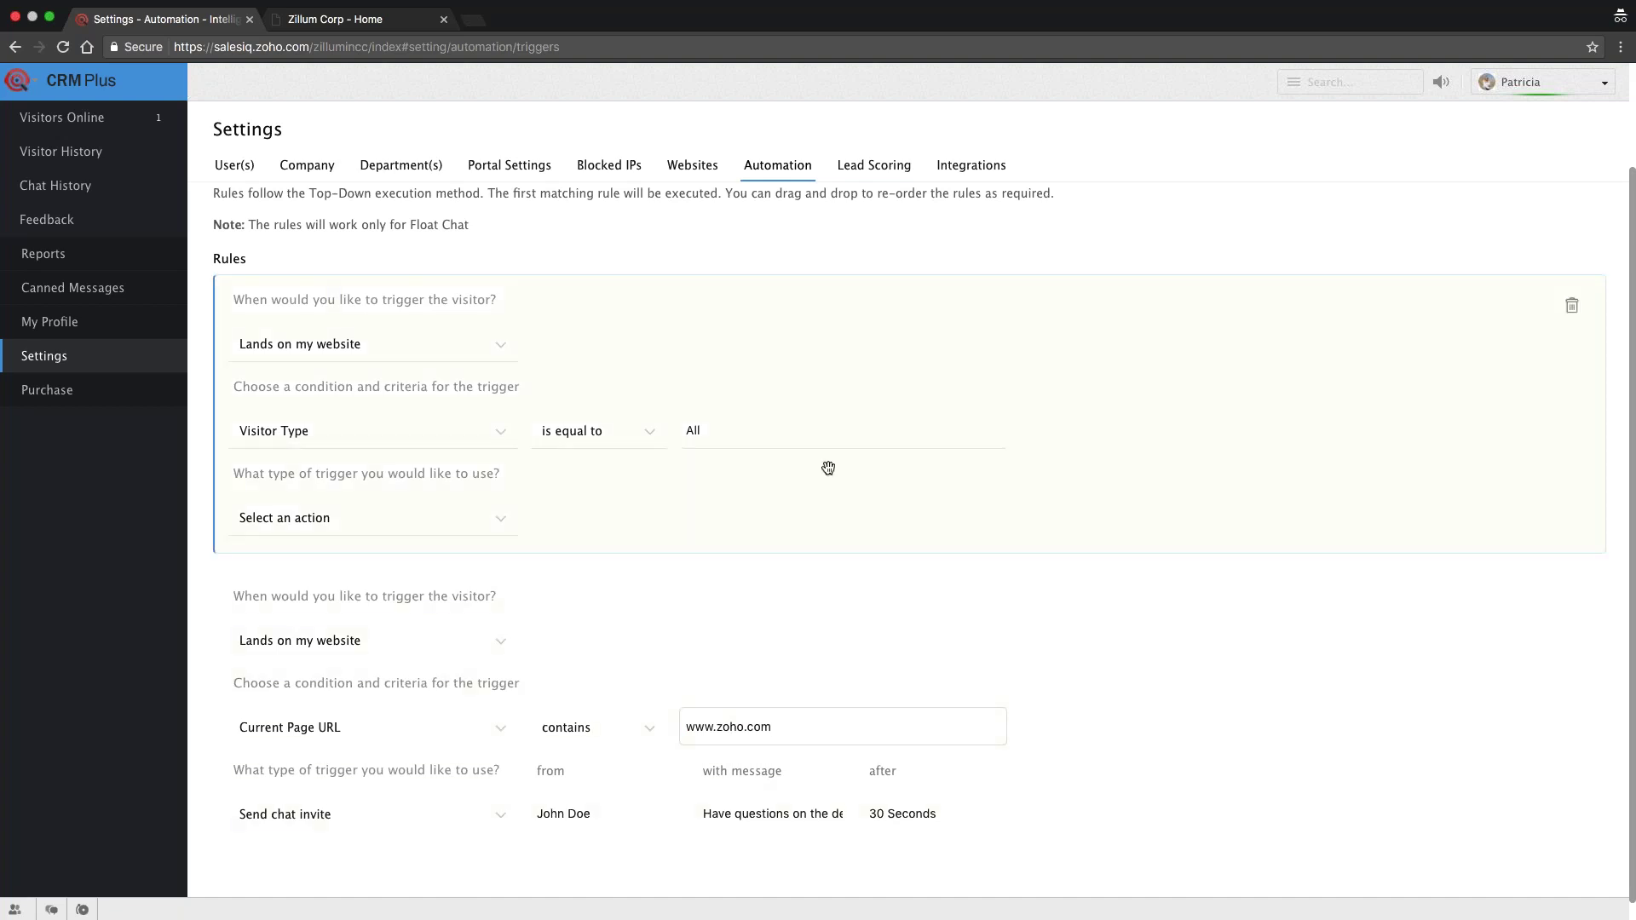
Step: Move the chat invite rule above the Visitor Type rule so it runs first, and review the rule order
drag(815, 619, 814, 443)
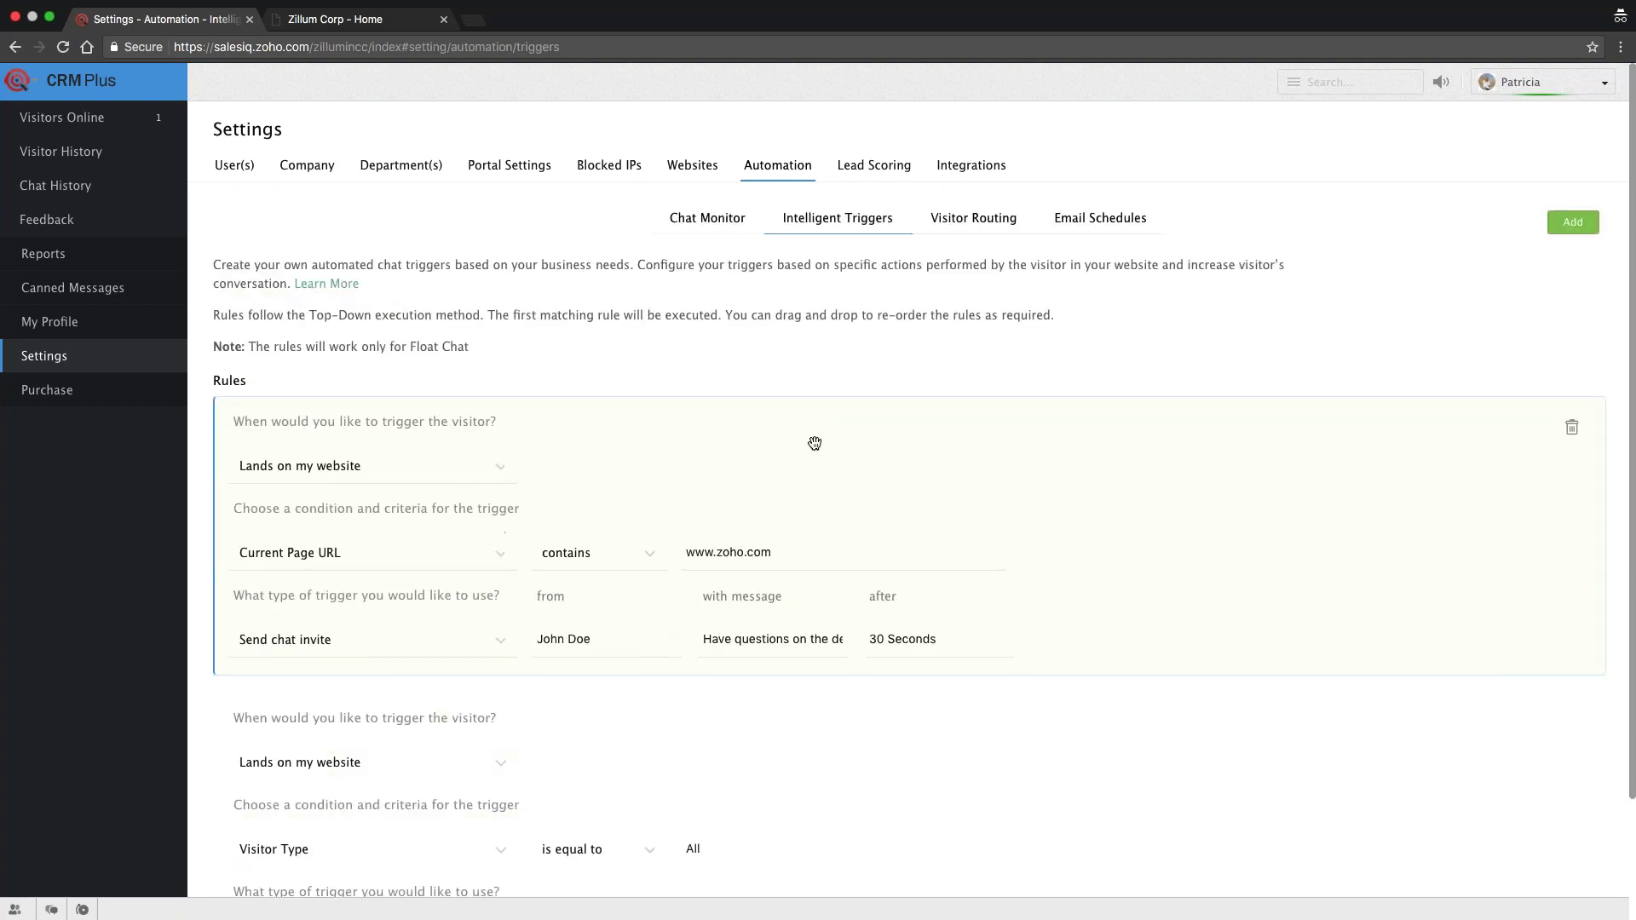
scroll(776, 490, down, 2)
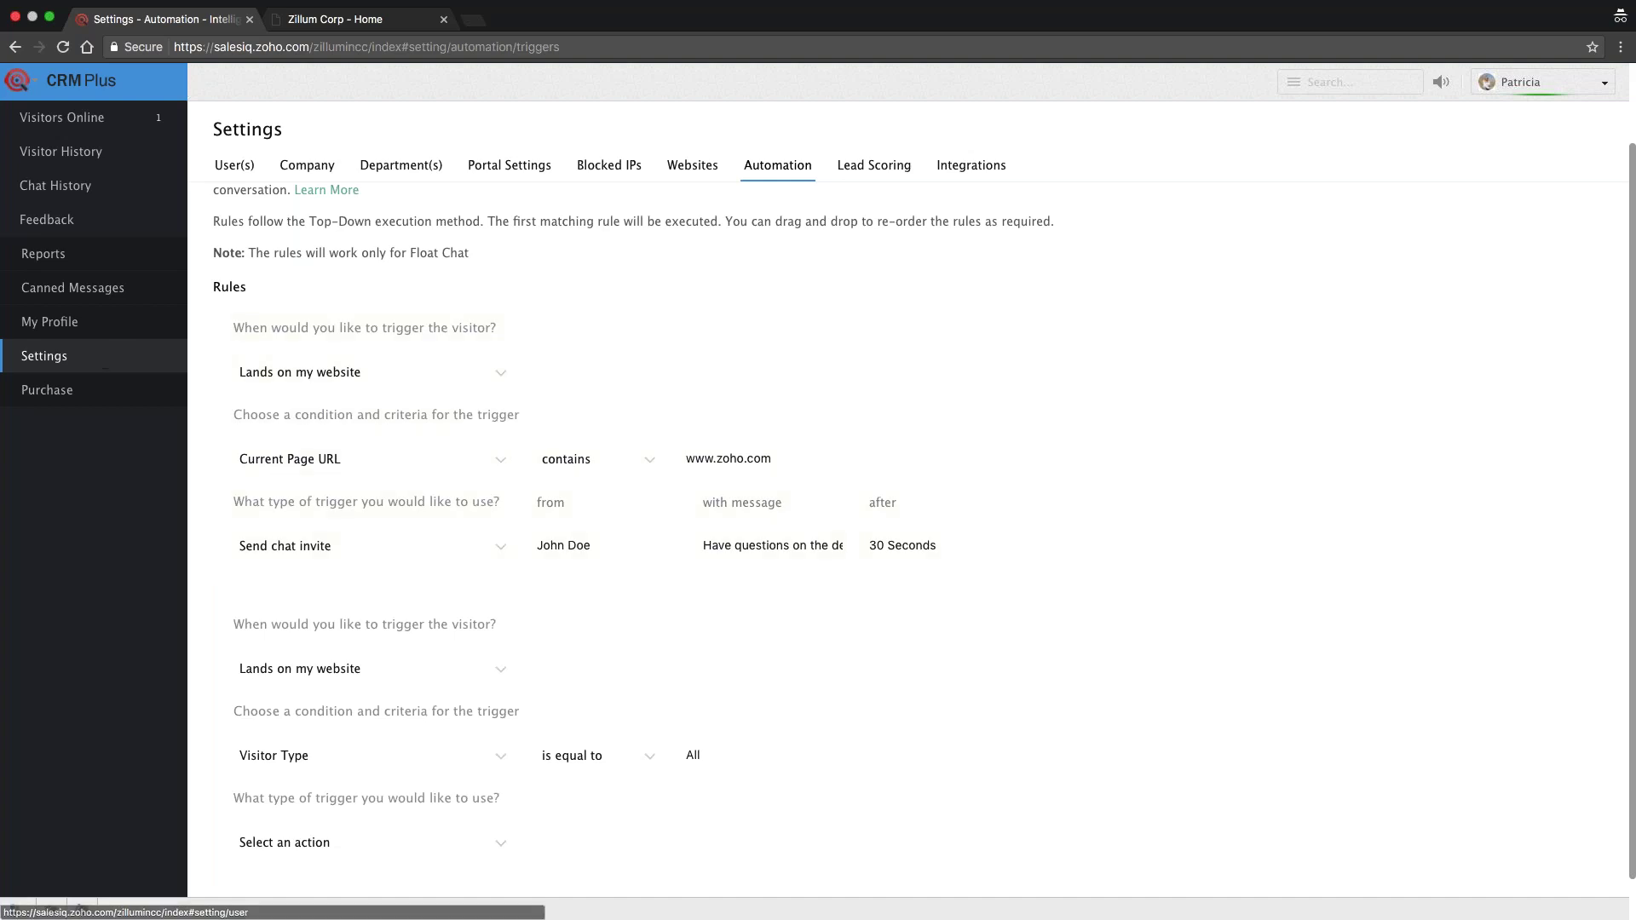
scroll(793, 196, up, 3)
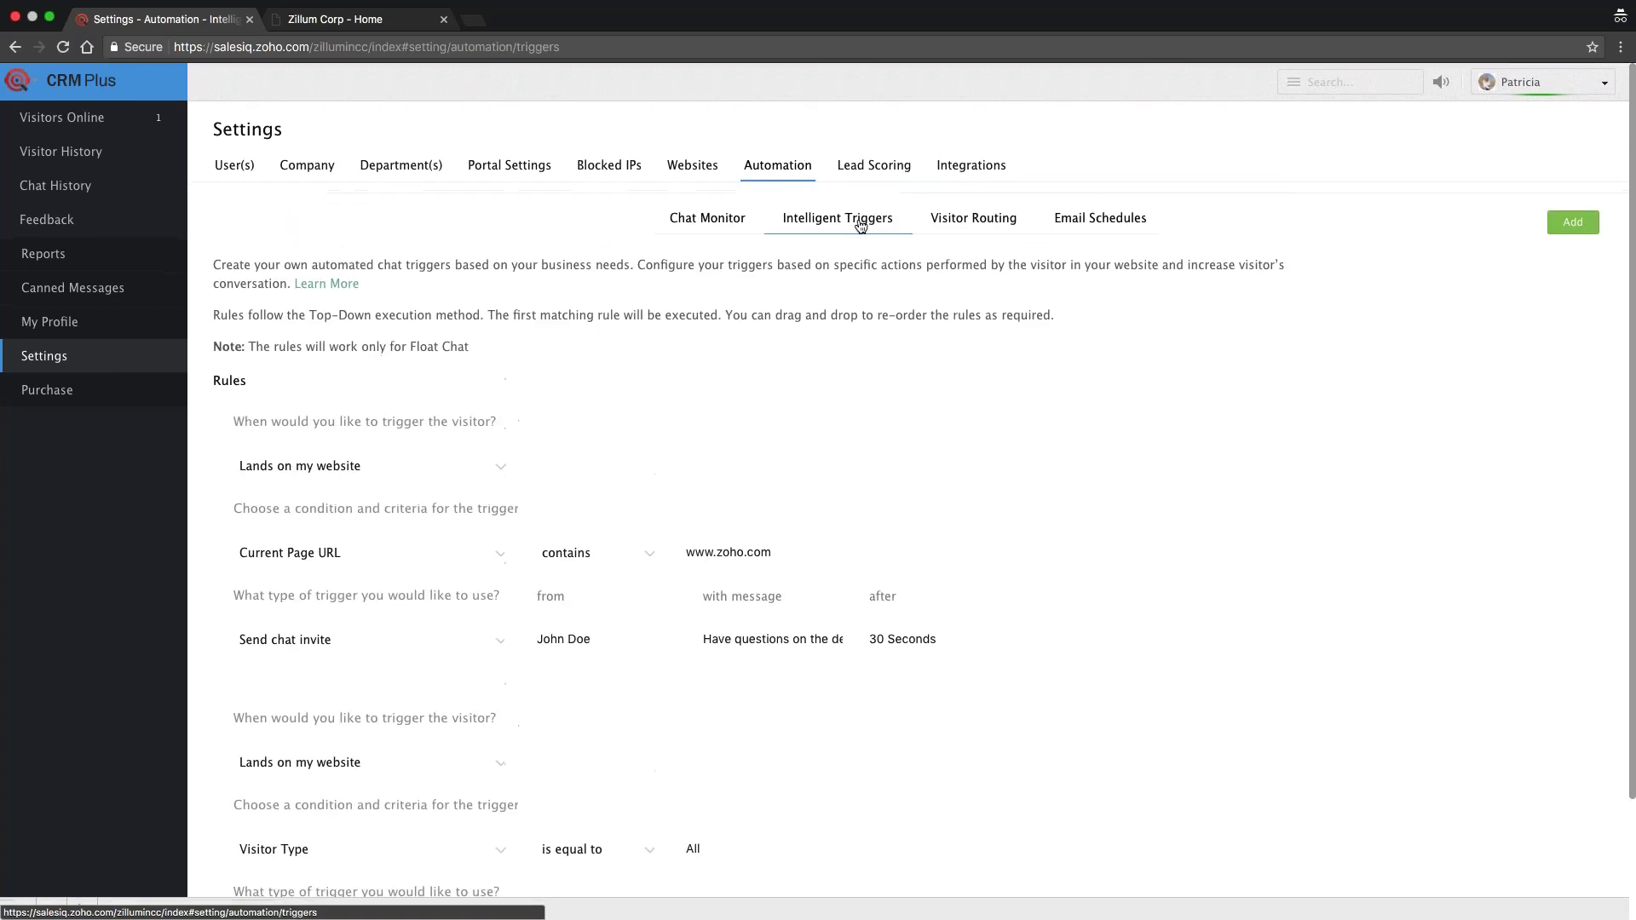
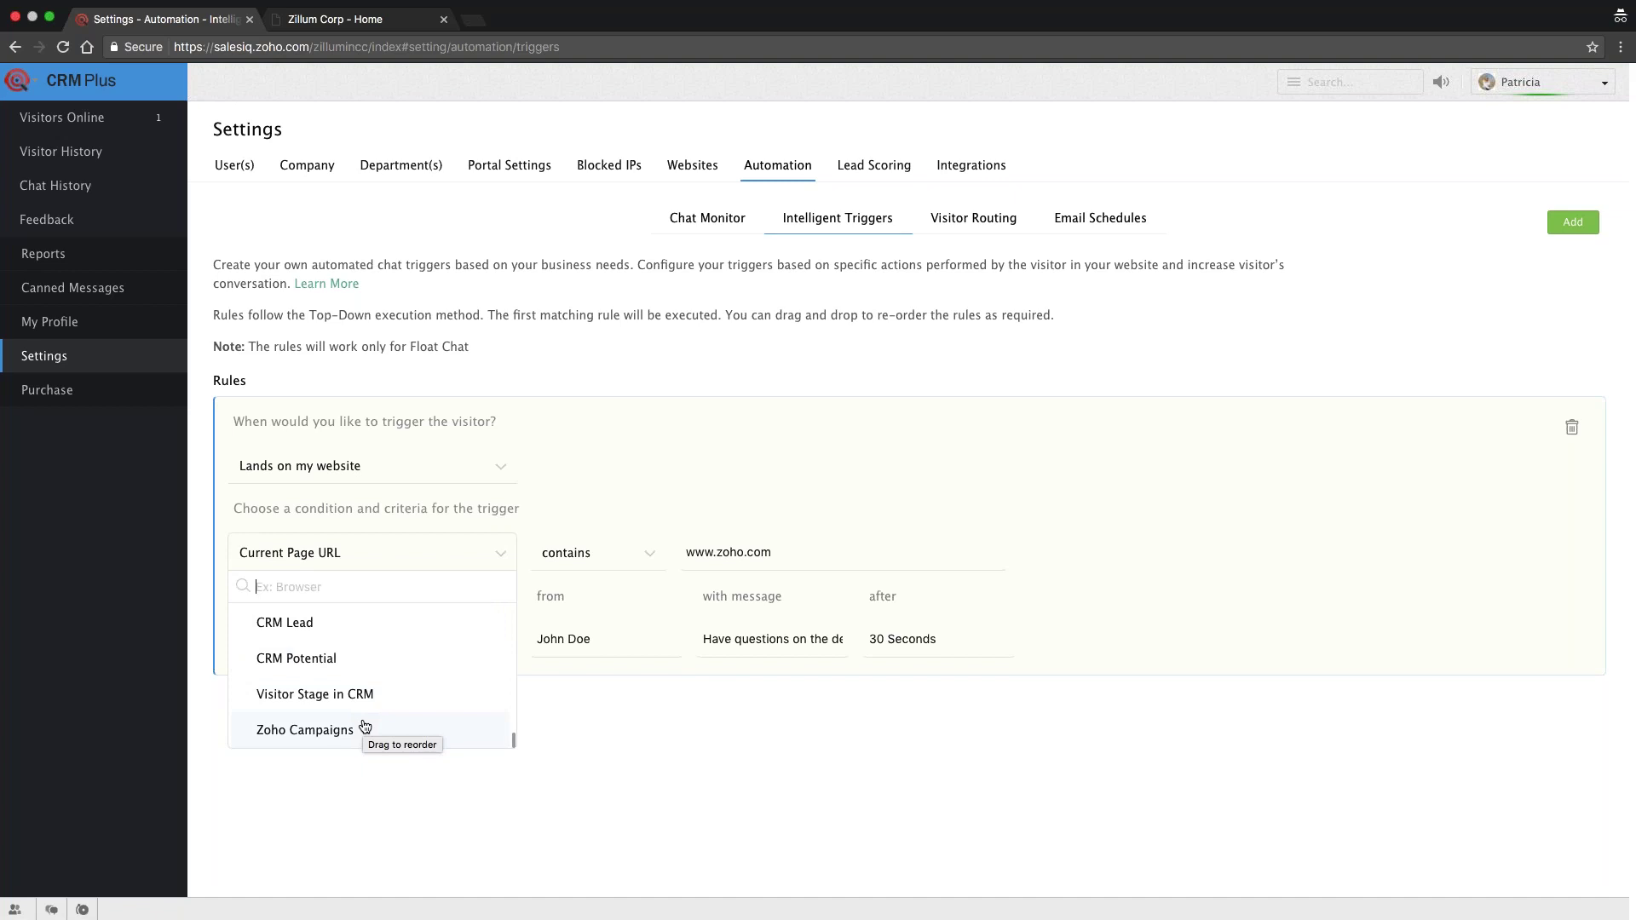
Step: Set the chat invite rule's condition to Zoho Campaigns and choose the CRM Plus Webinar campaign dated 29 March, 2016
click(313, 743)
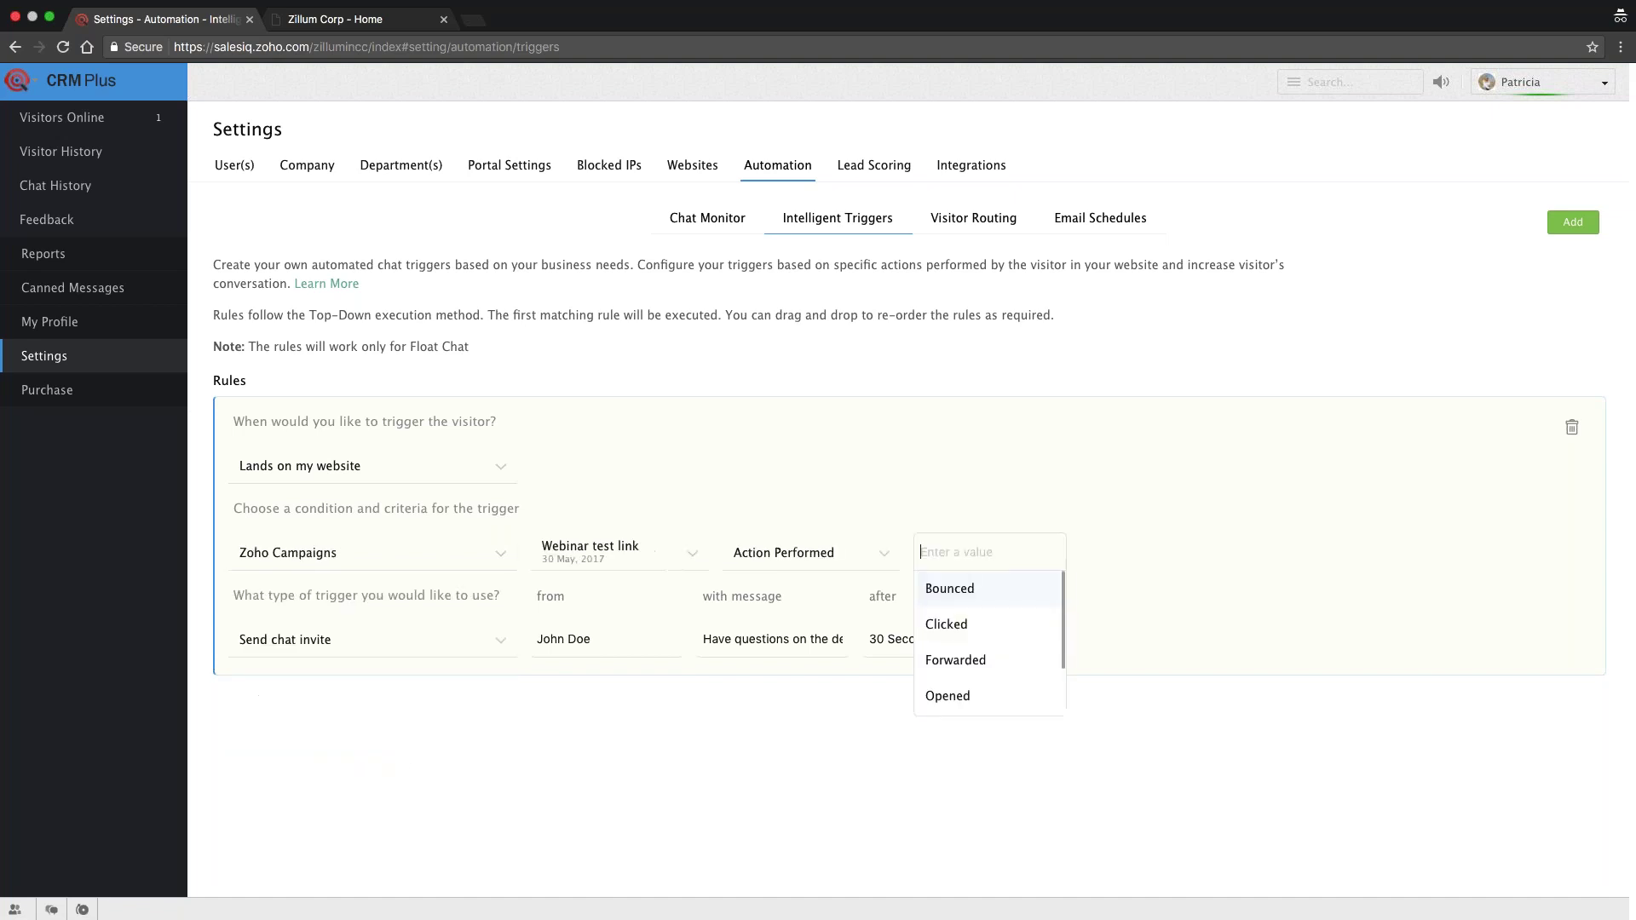
click(617, 564)
scroll(600, 705, up, 5)
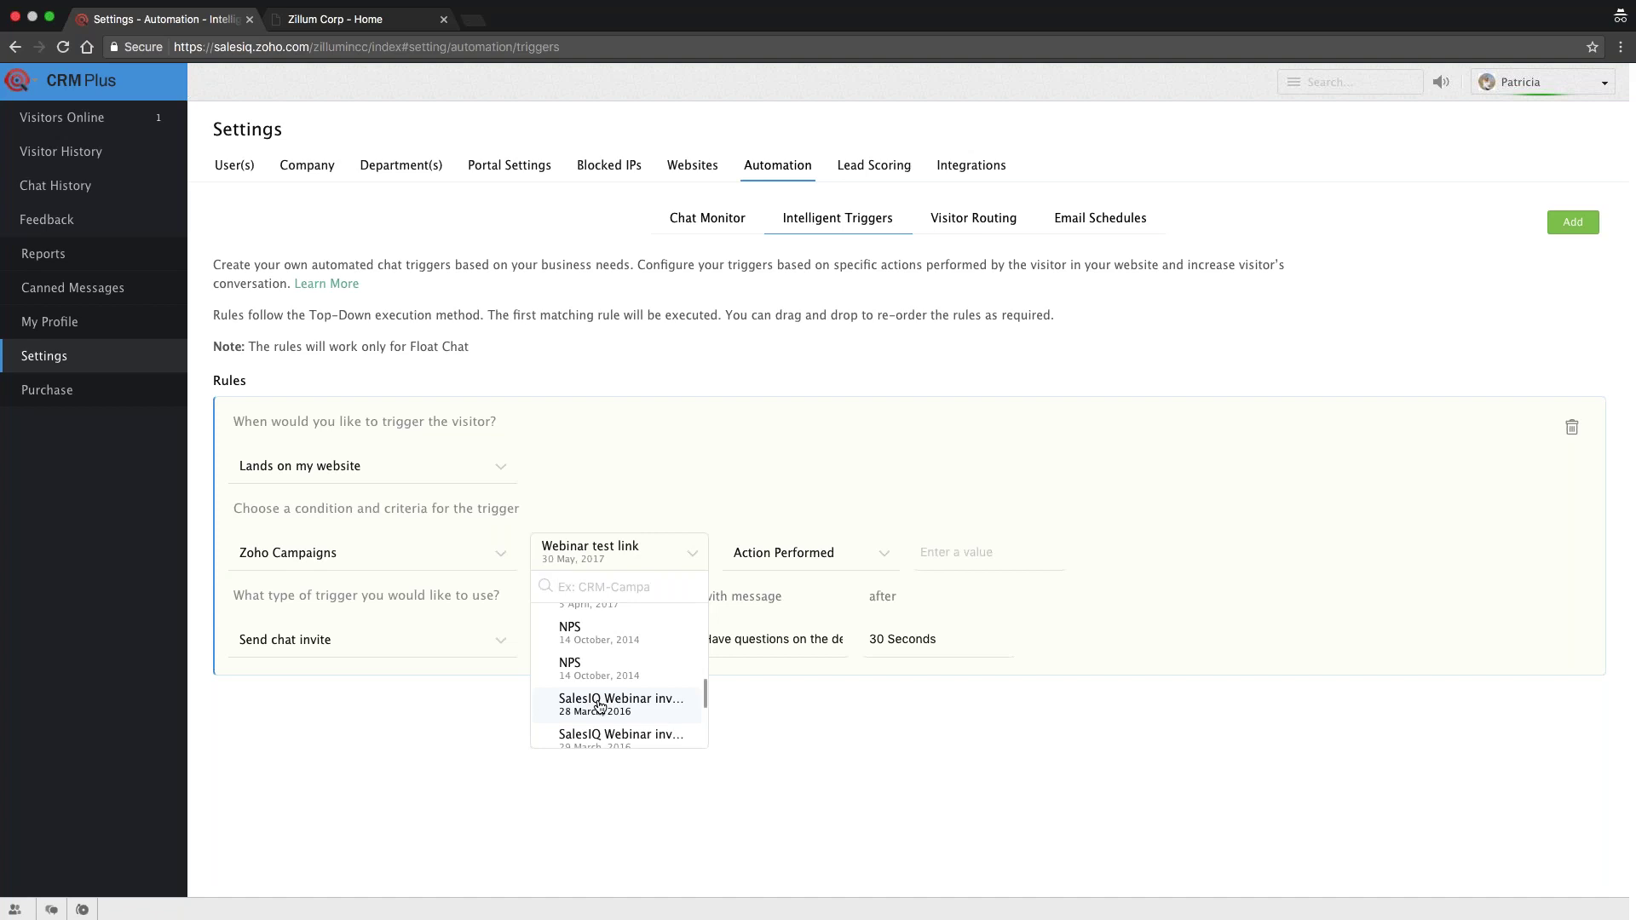
scroll(600, 705, up, 8)
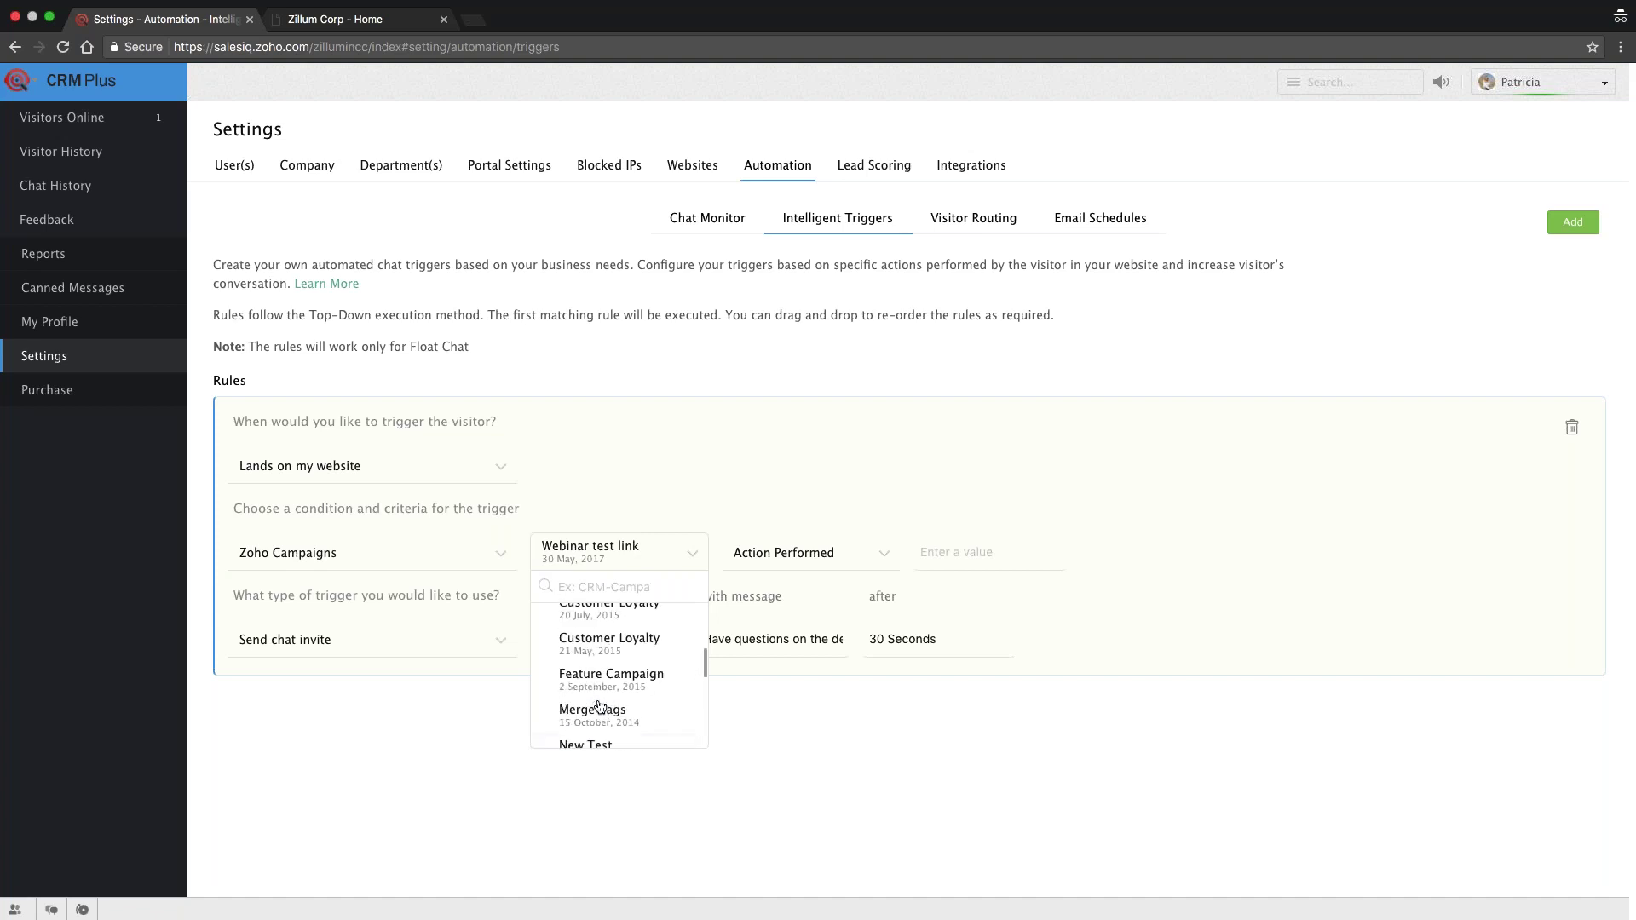
scroll(599, 706, up, 3)
scroll(600, 705, down, 2)
scroll(600, 706, down, 10)
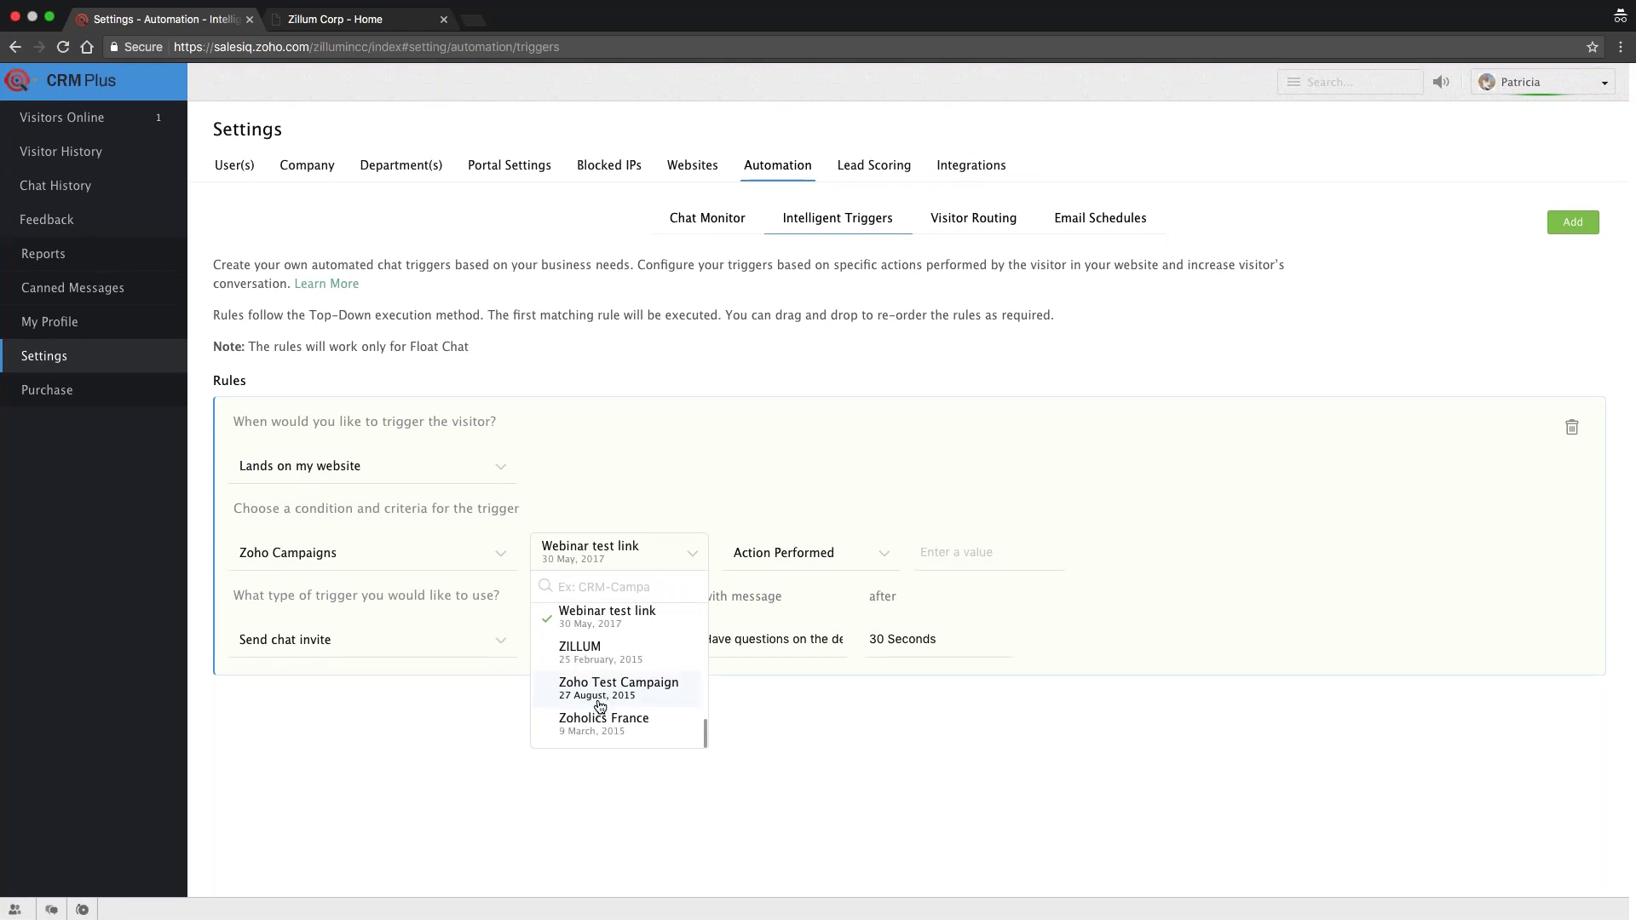
scroll(600, 705, up, 12)
scroll(600, 706, up, 1)
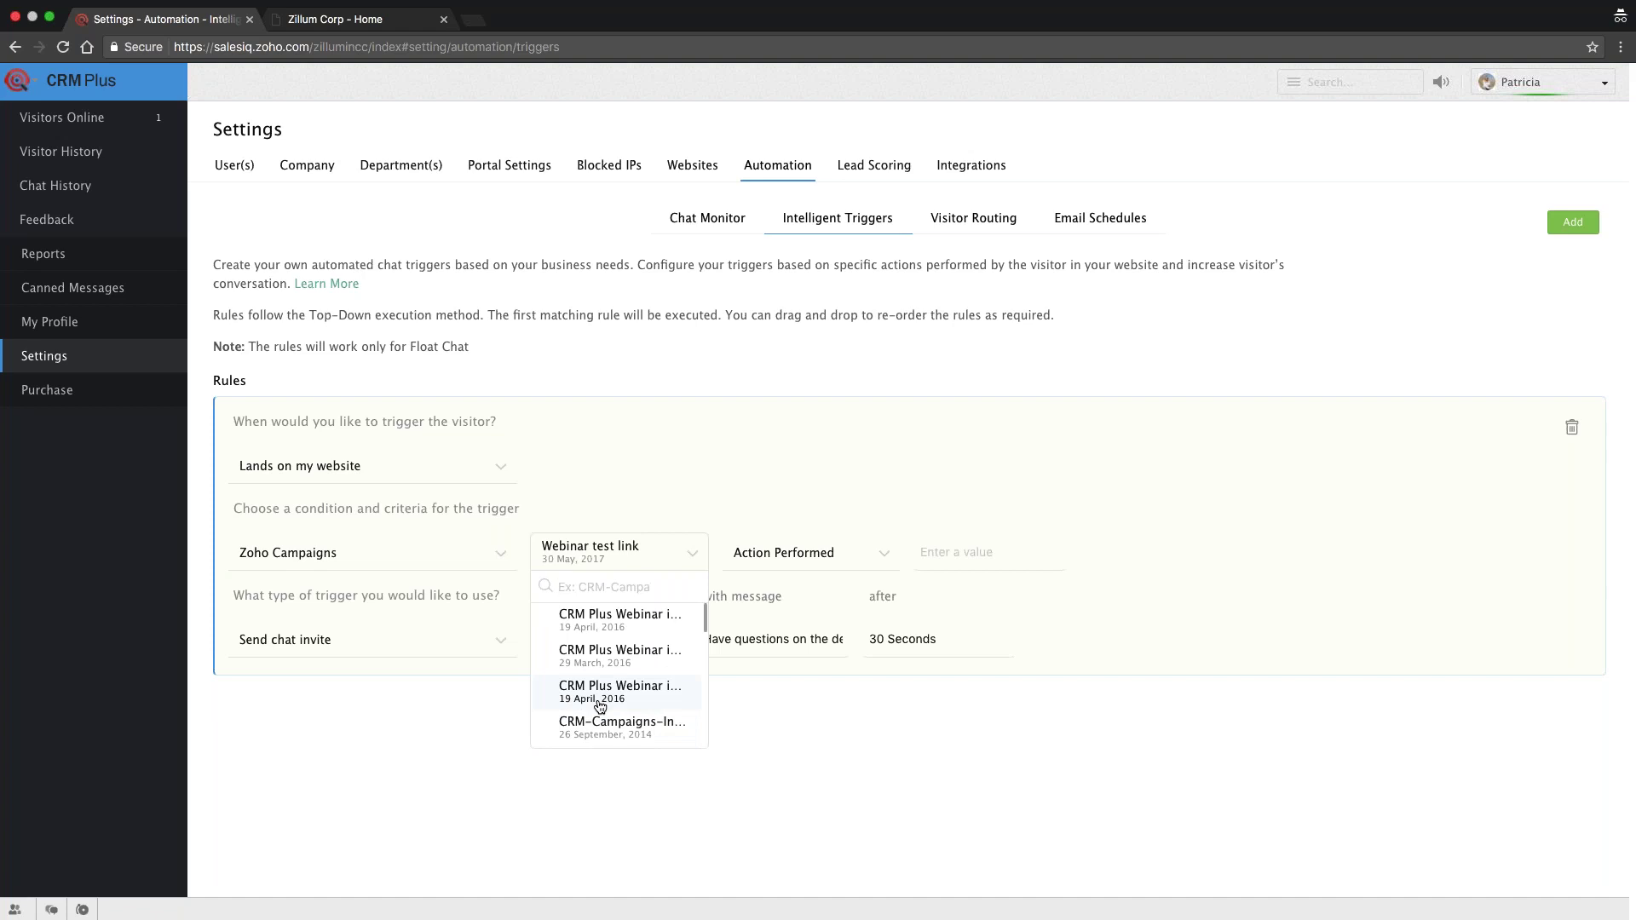
click(619, 663)
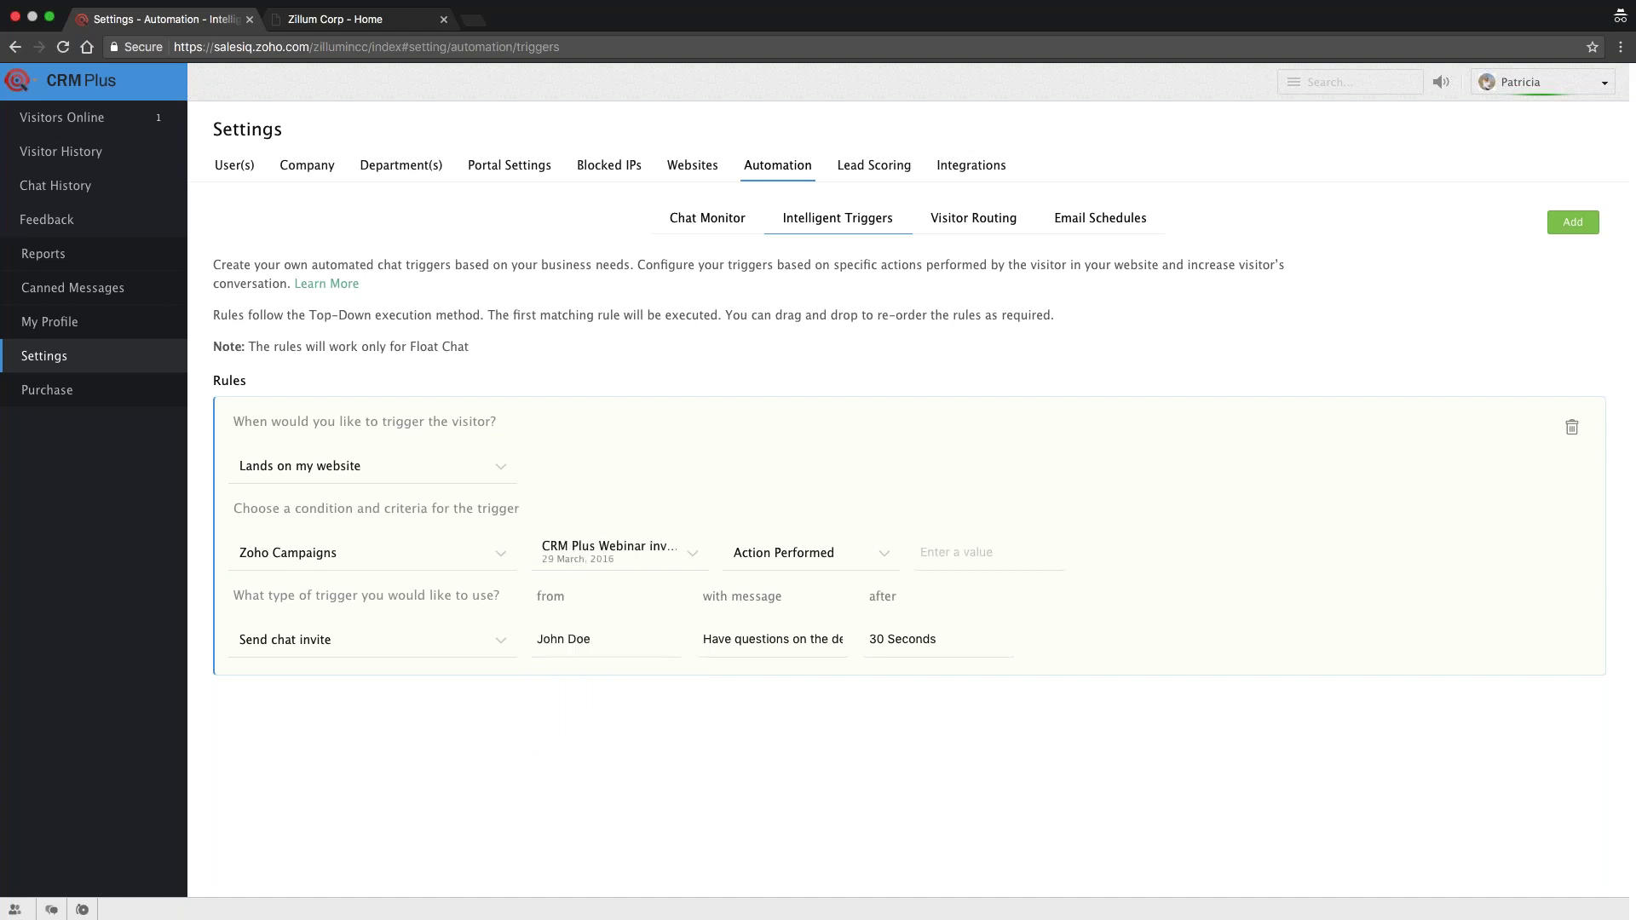
Step: Try Forwarded as the campaign's Action Performed value, replace it with Opened, and highlight the invite message
click(816, 564)
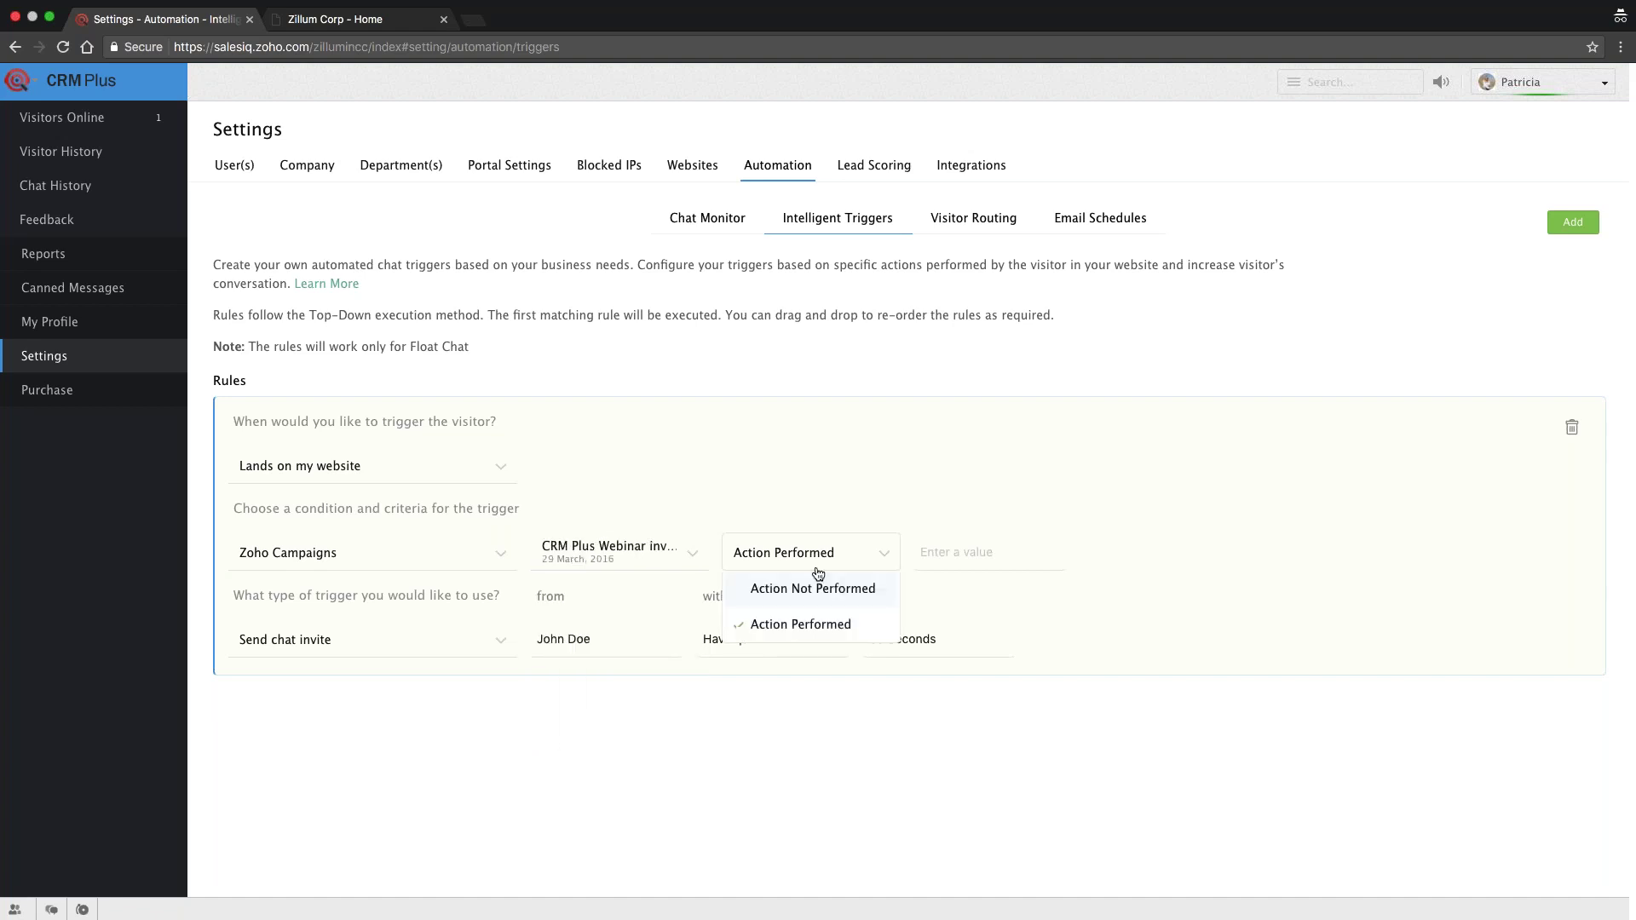
click(947, 556)
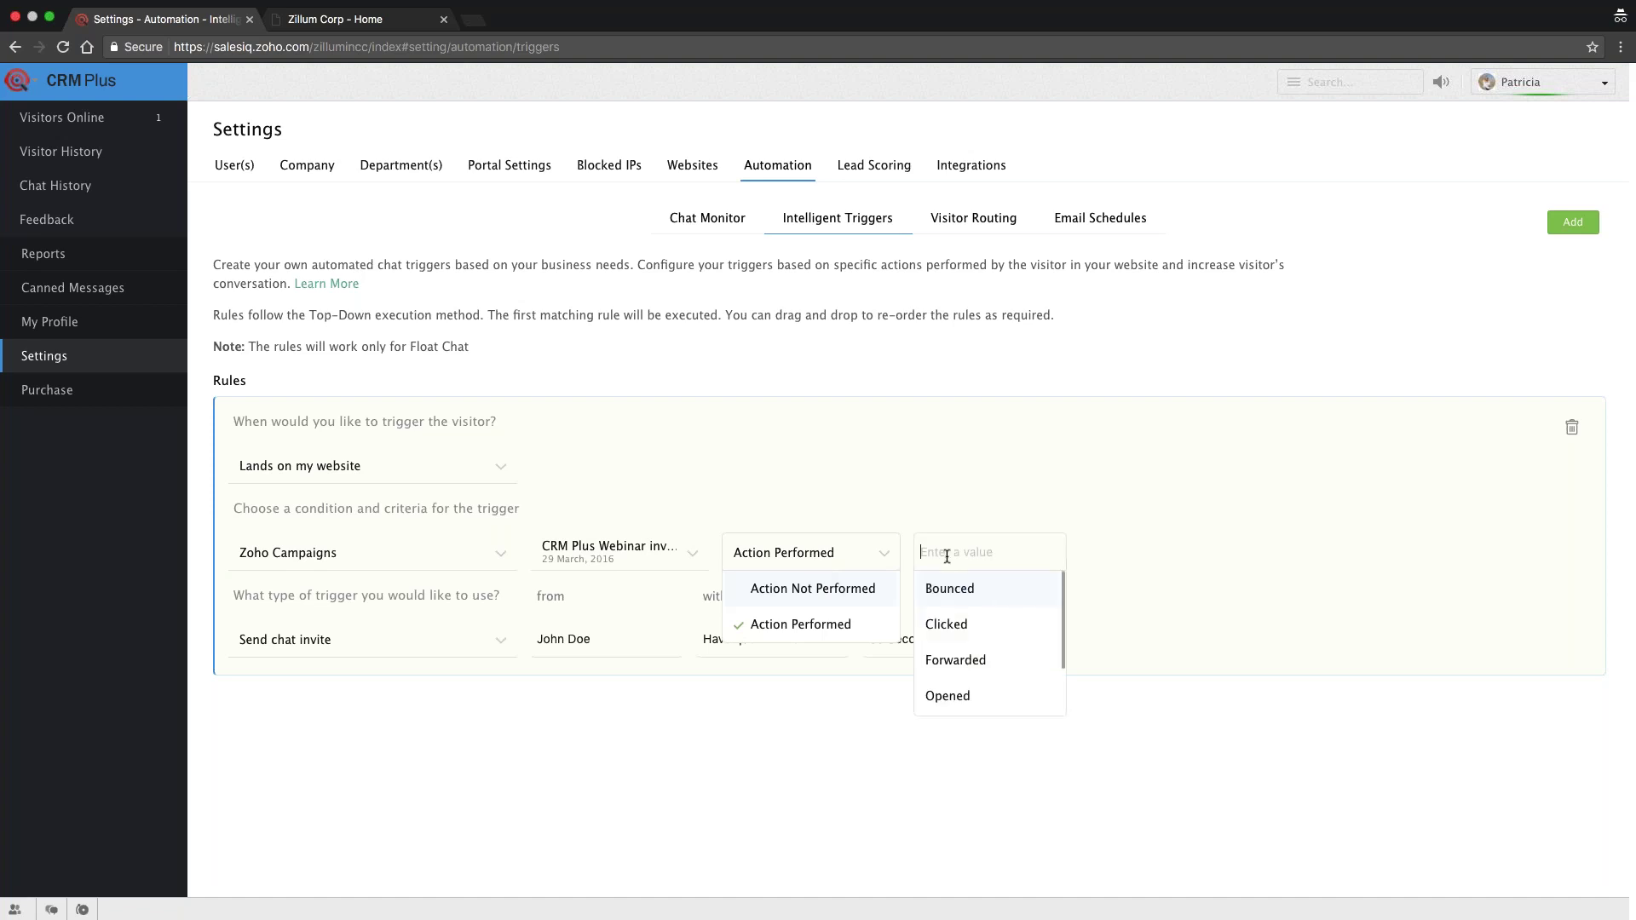
click(1017, 661)
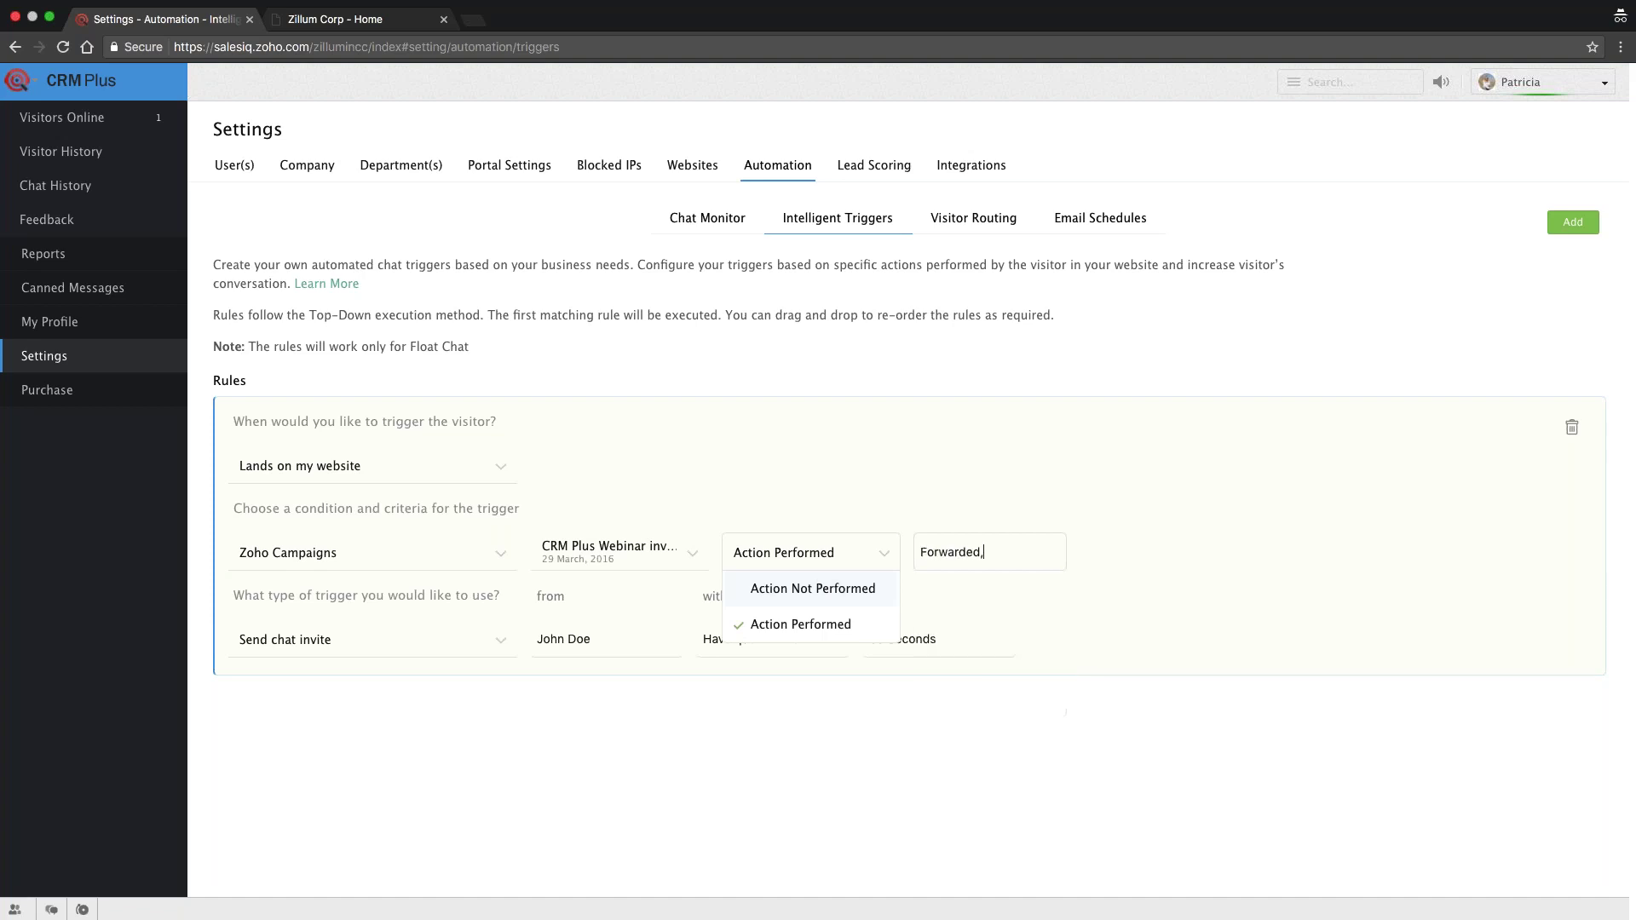
double_click(1019, 553)
key(BackSpace)
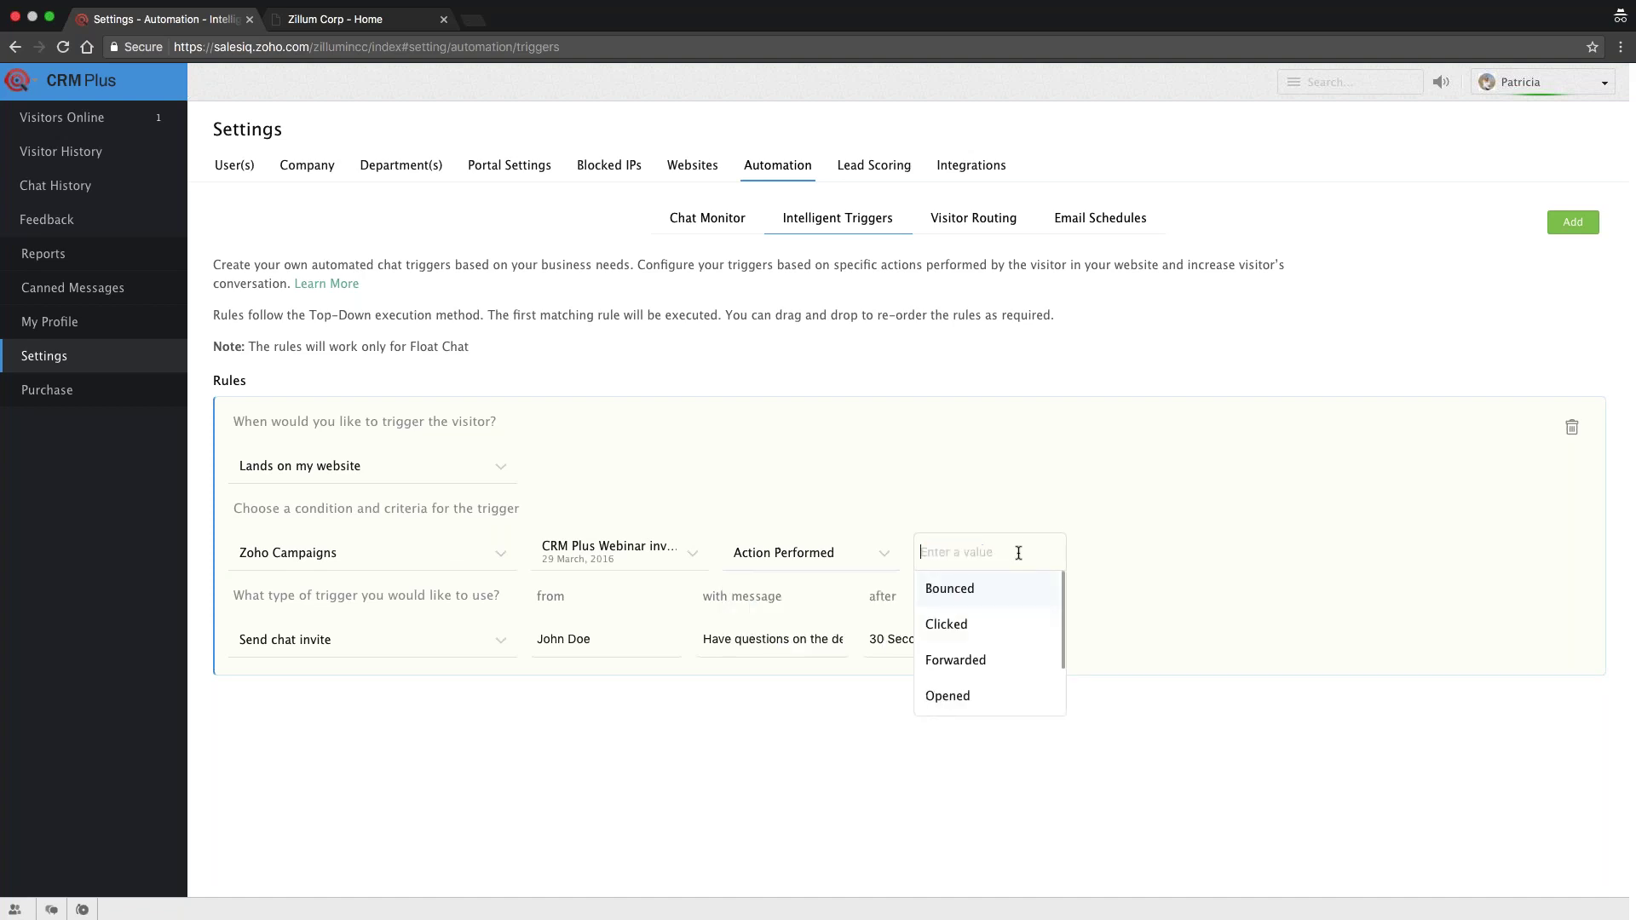
click(950, 694)
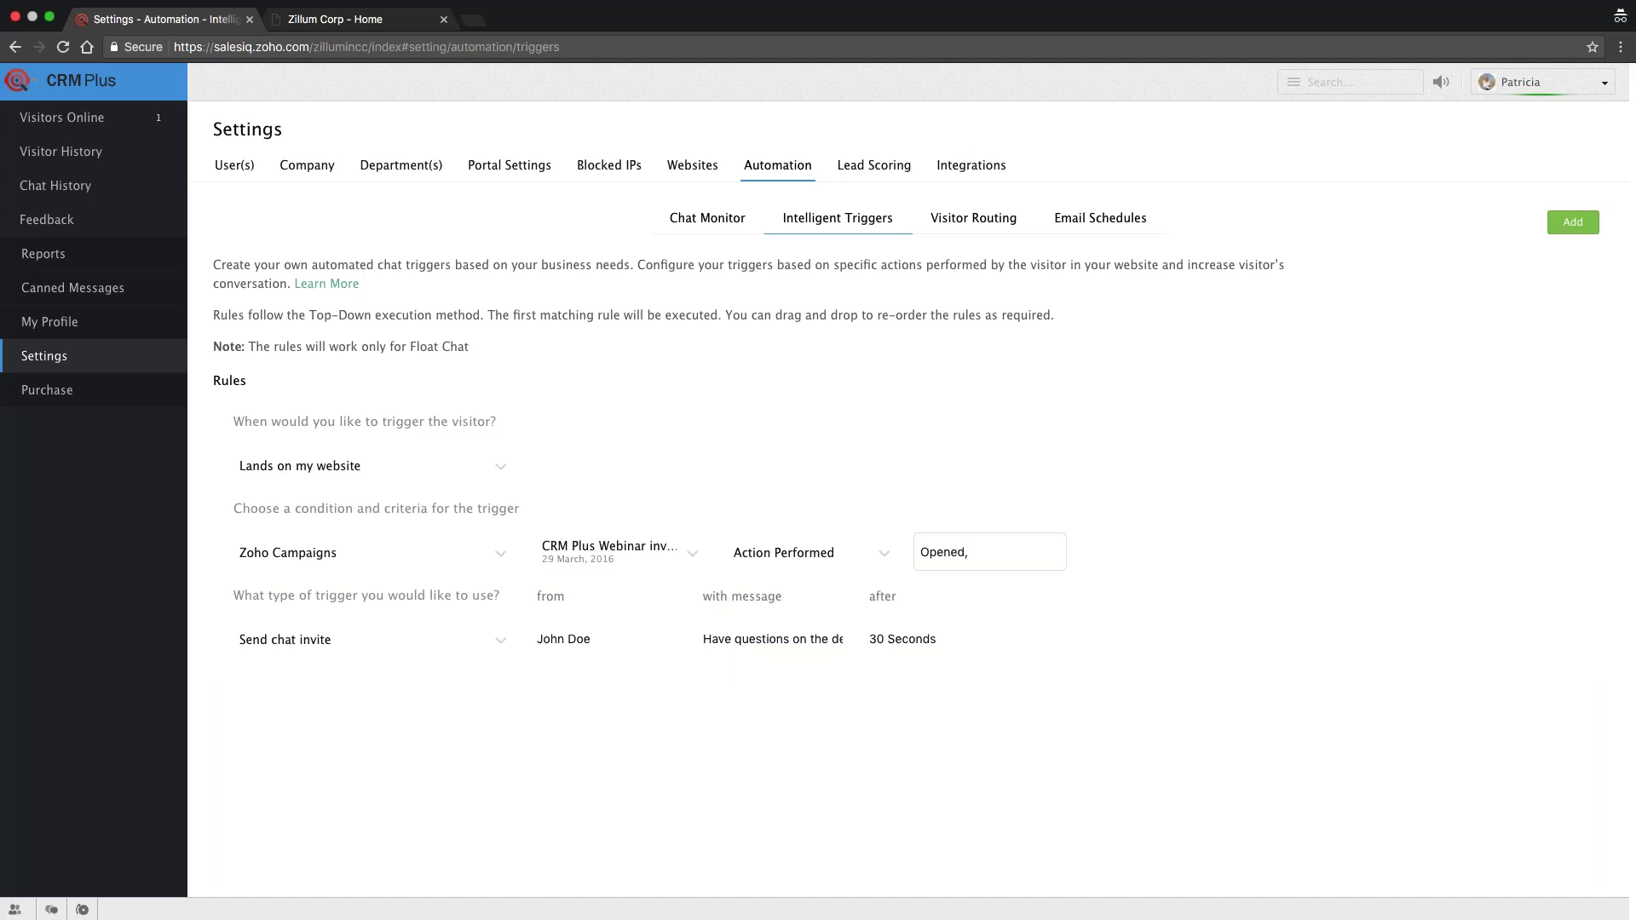
triple_click(822, 621)
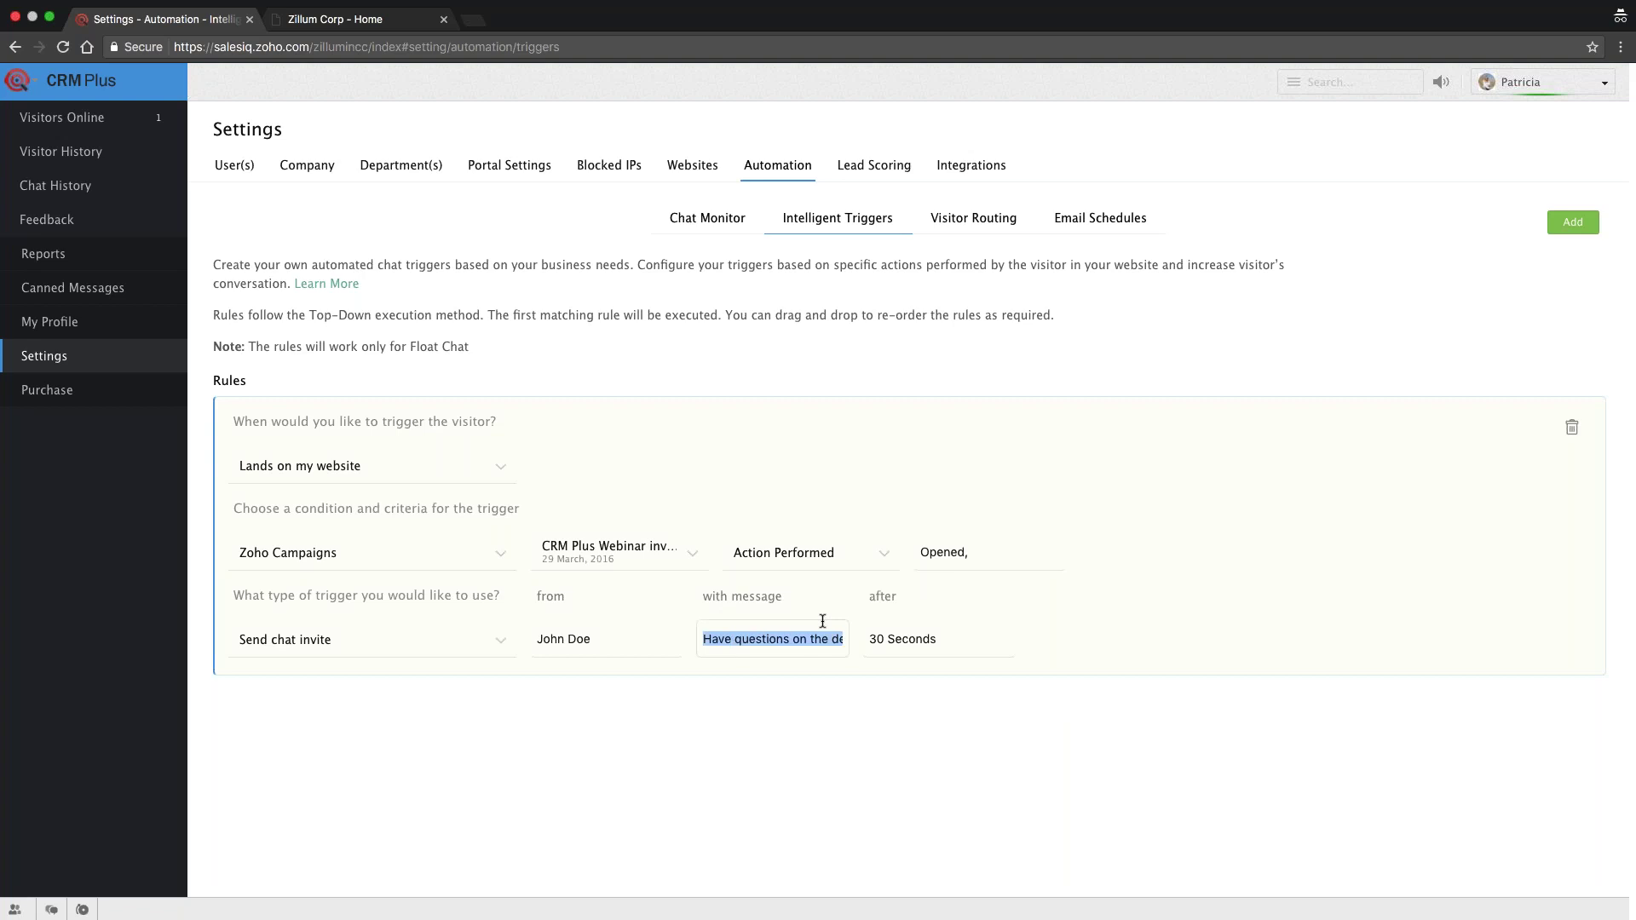
Step: Change the rule's condition to Visitor Type is equal to New
click(424, 550)
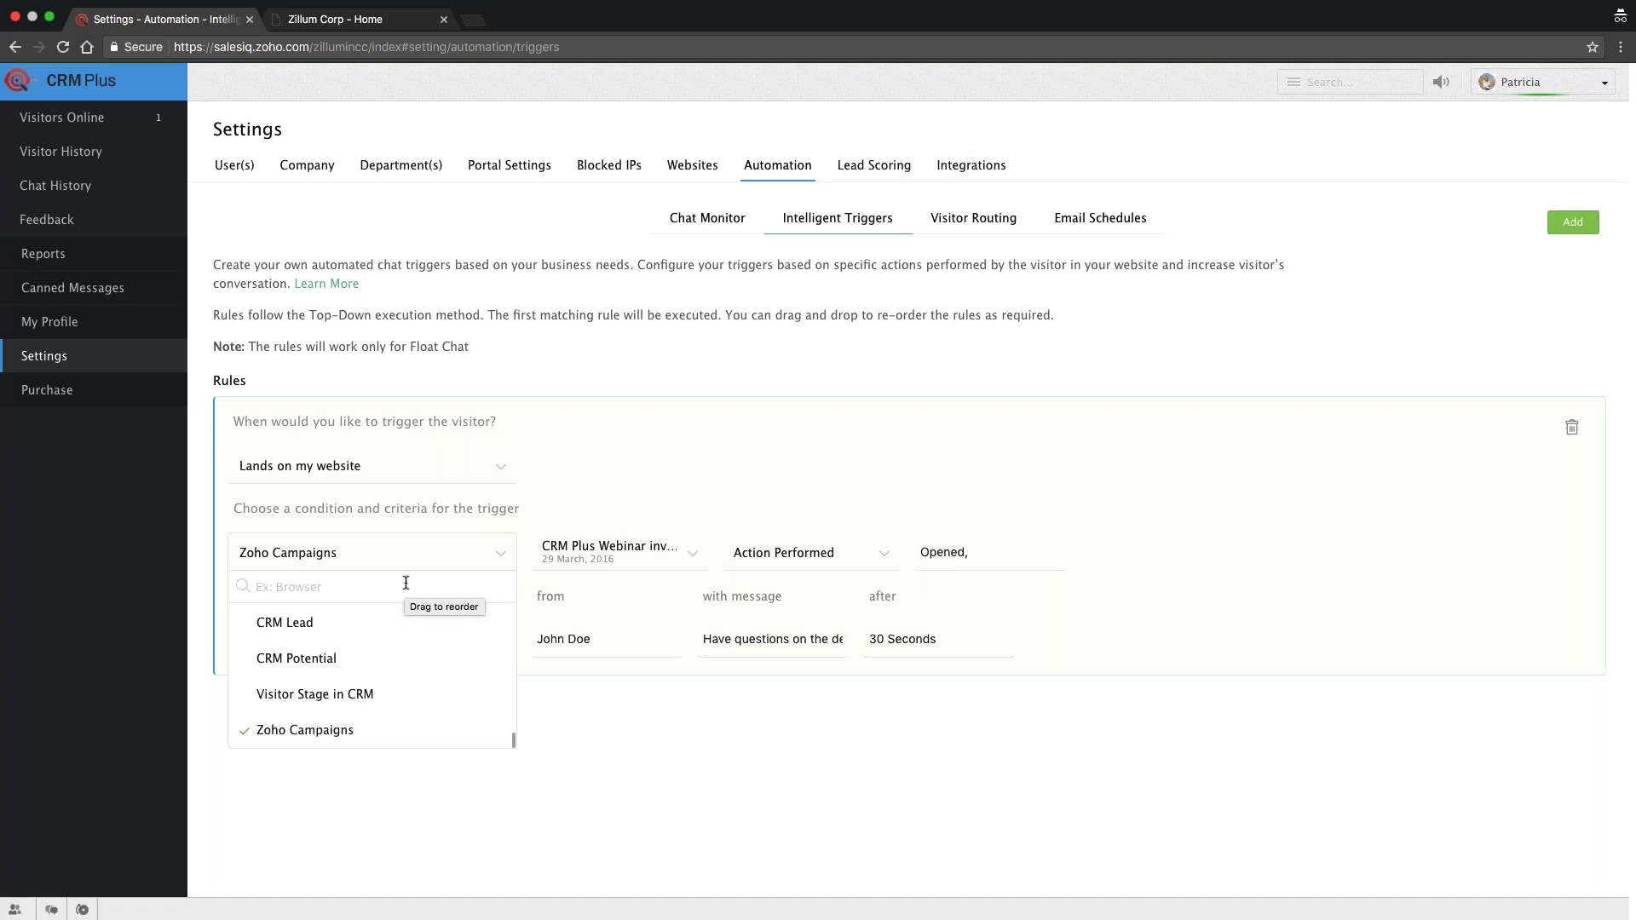
text(visi)
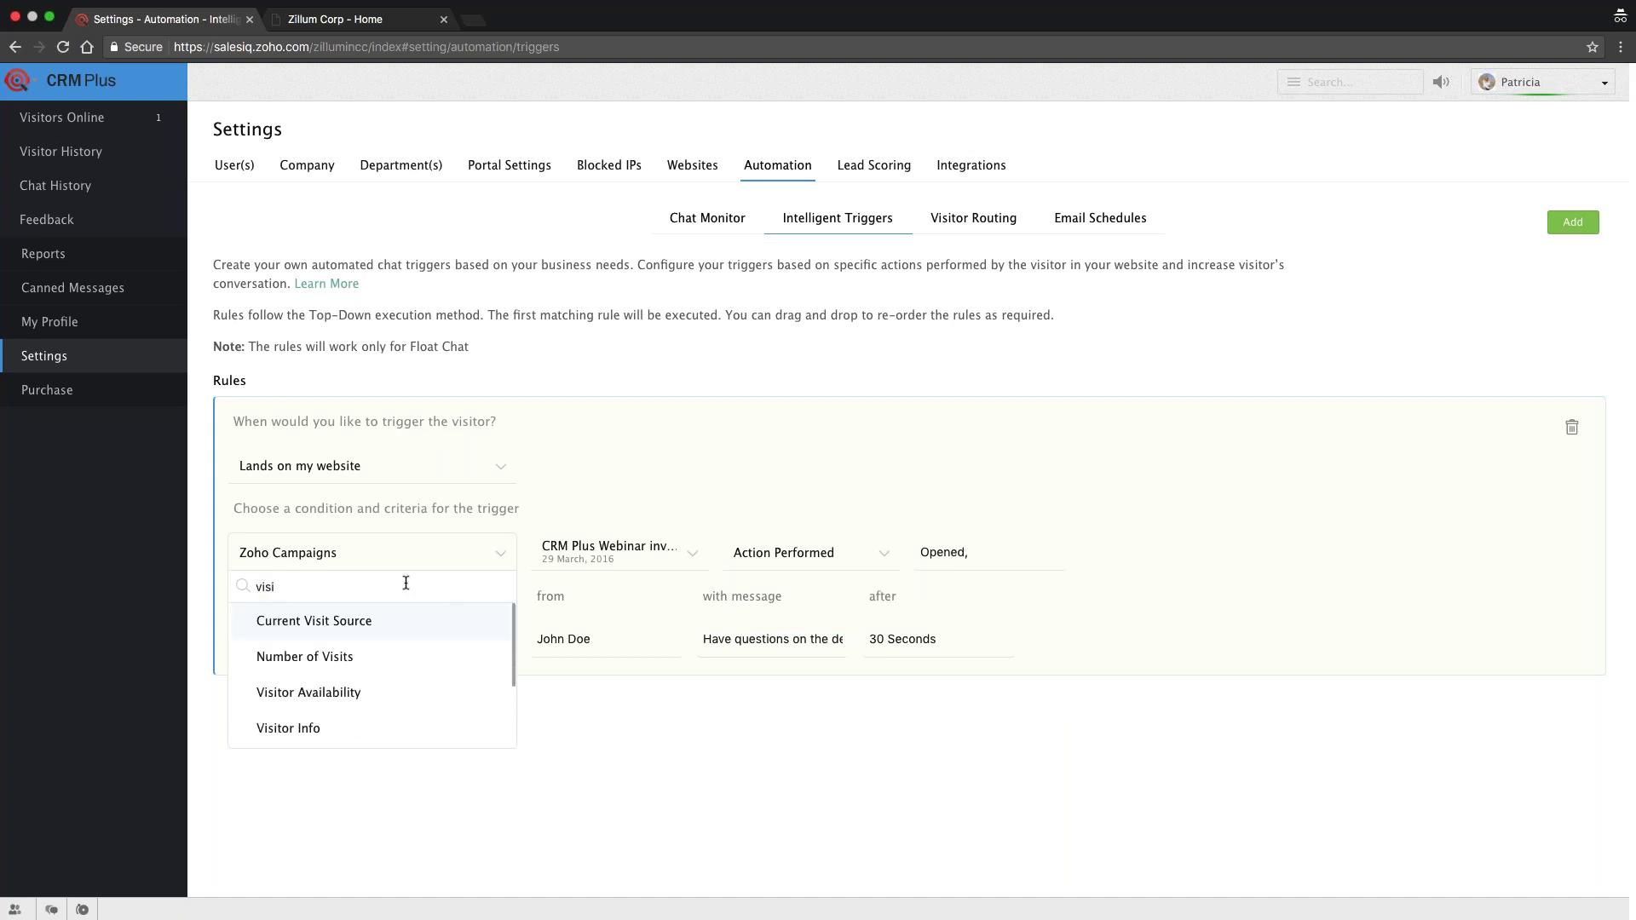
scroll(349, 722, down, 1)
scroll(349, 722, down, 1)
click(339, 738)
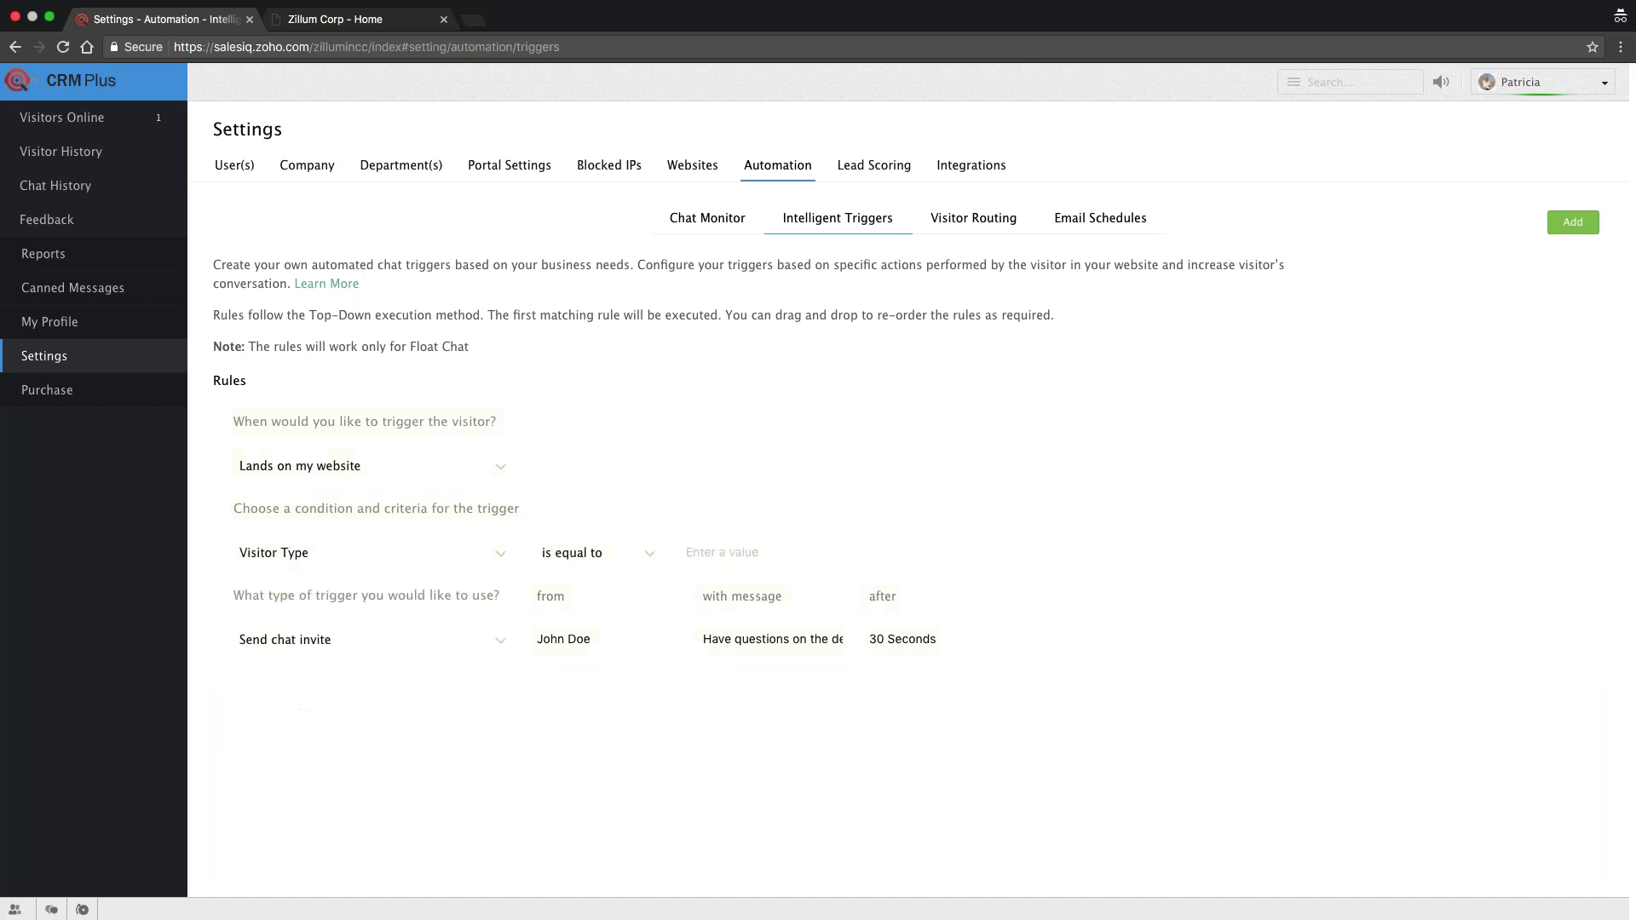
click(738, 556)
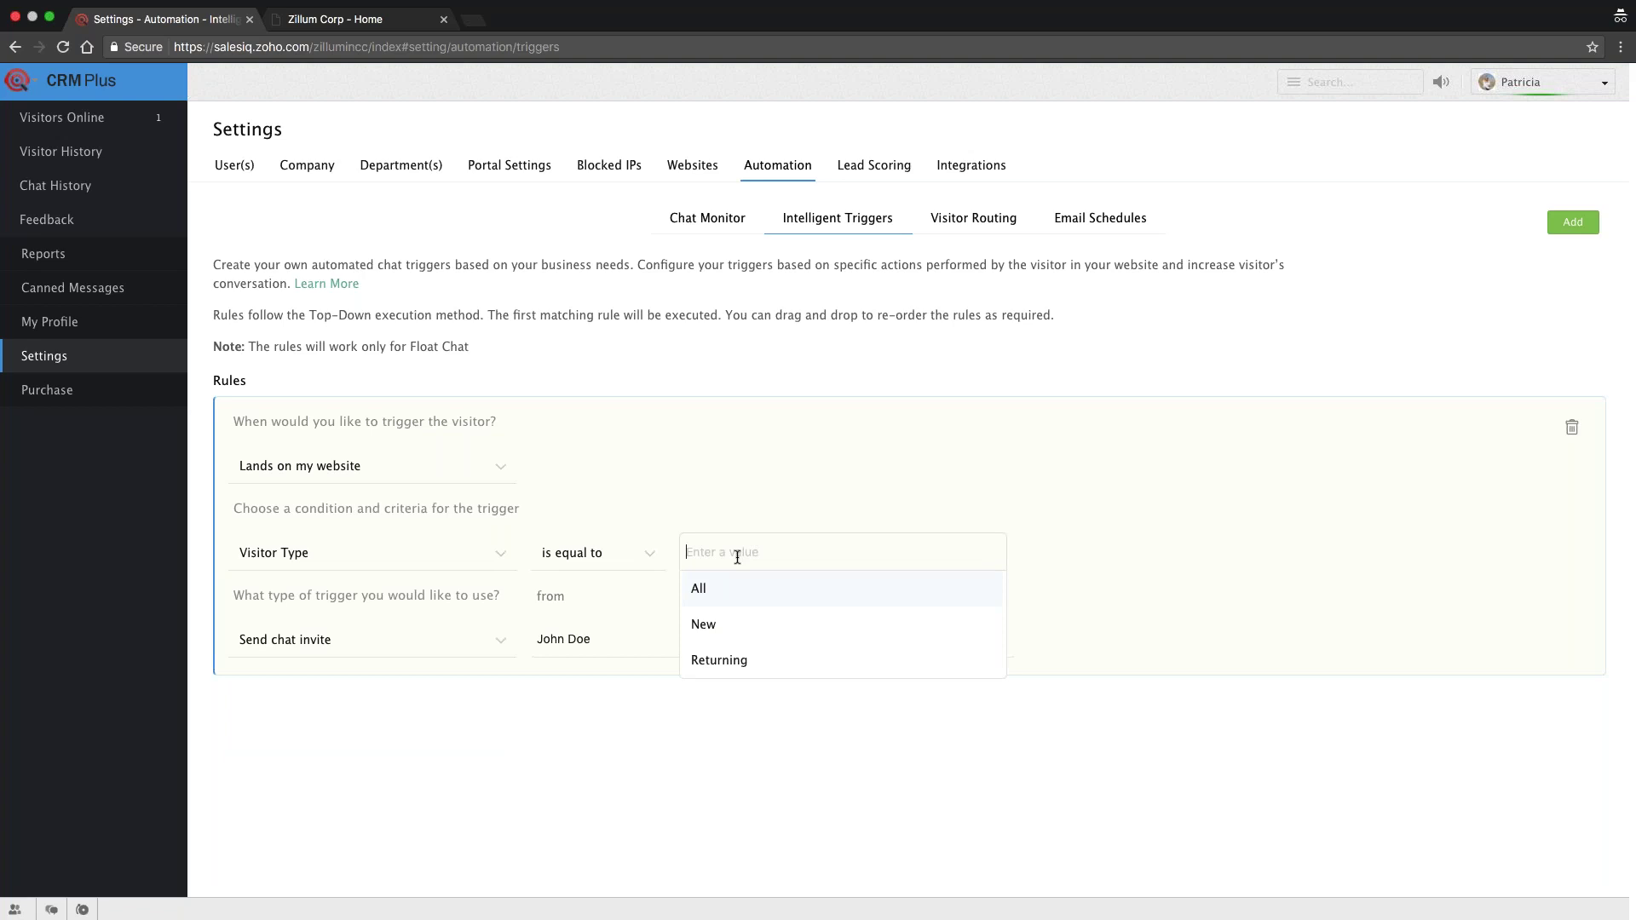
click(738, 624)
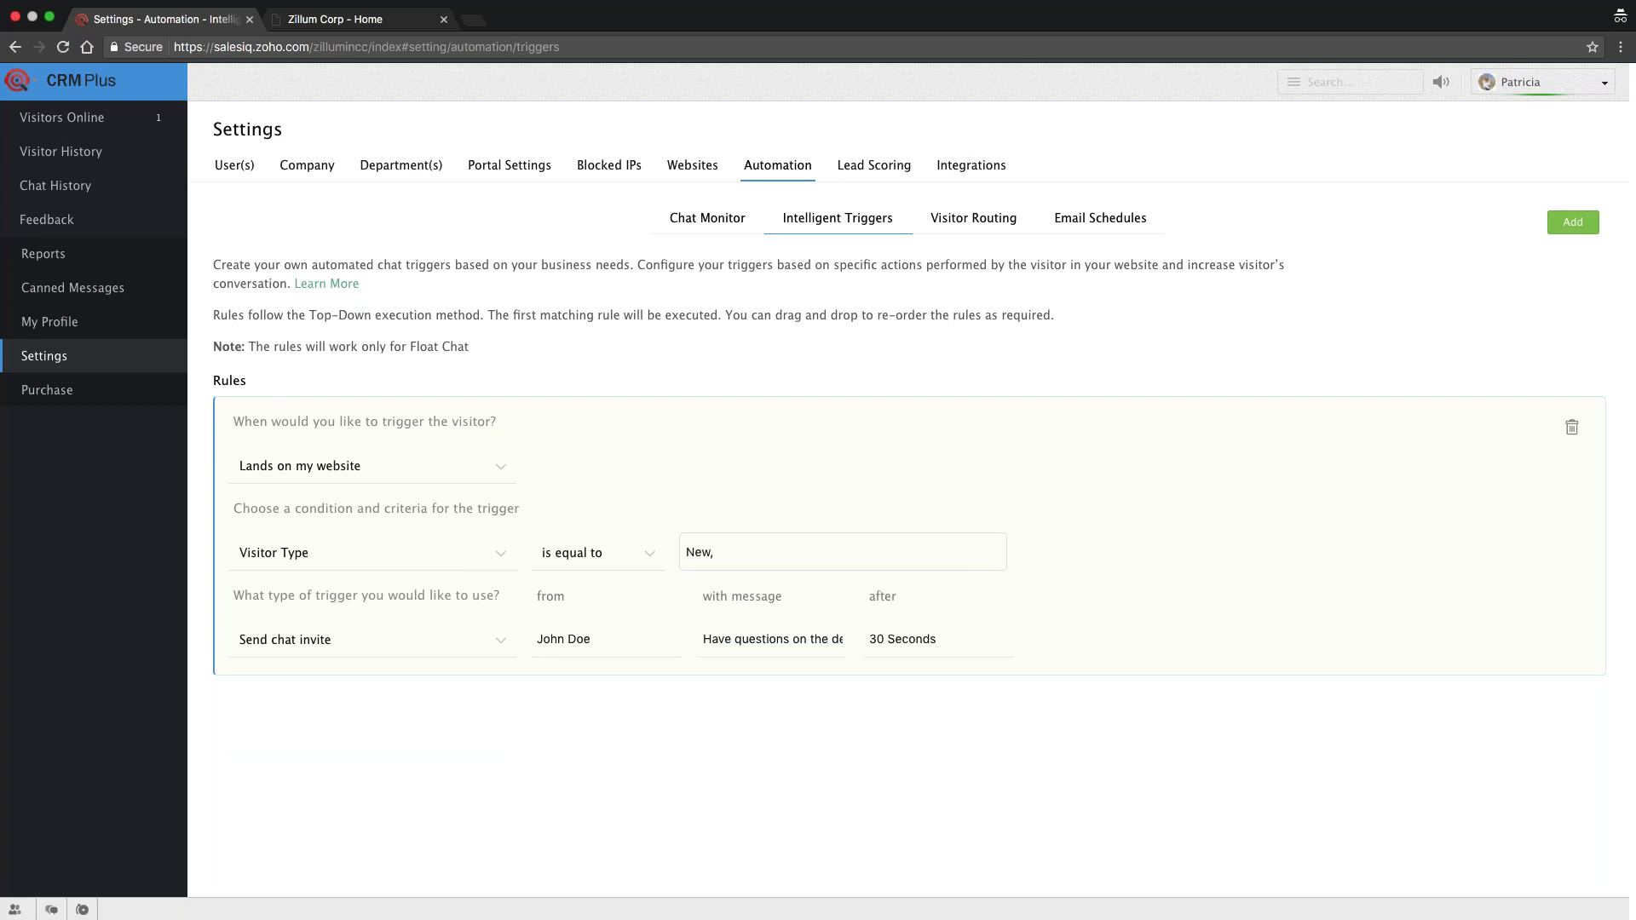
Step: Replace the Visitor Type value with Returning, then look at the Zillum Corp website and return to the trigger rule
click(751, 560)
key(ctrl+a)
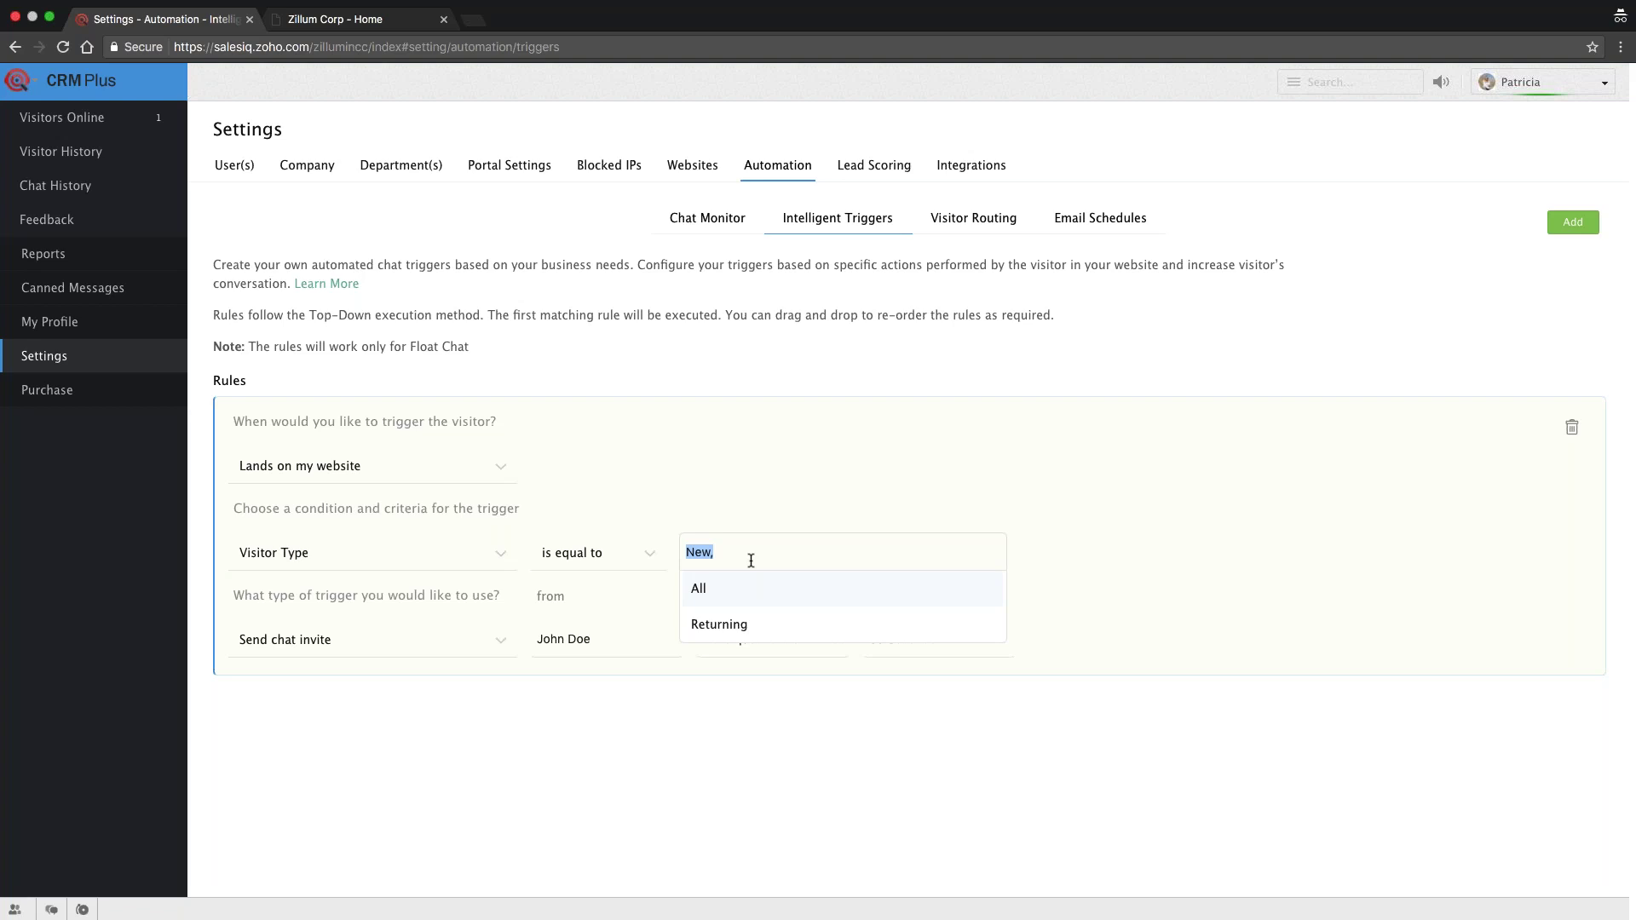
key(BackSpace)
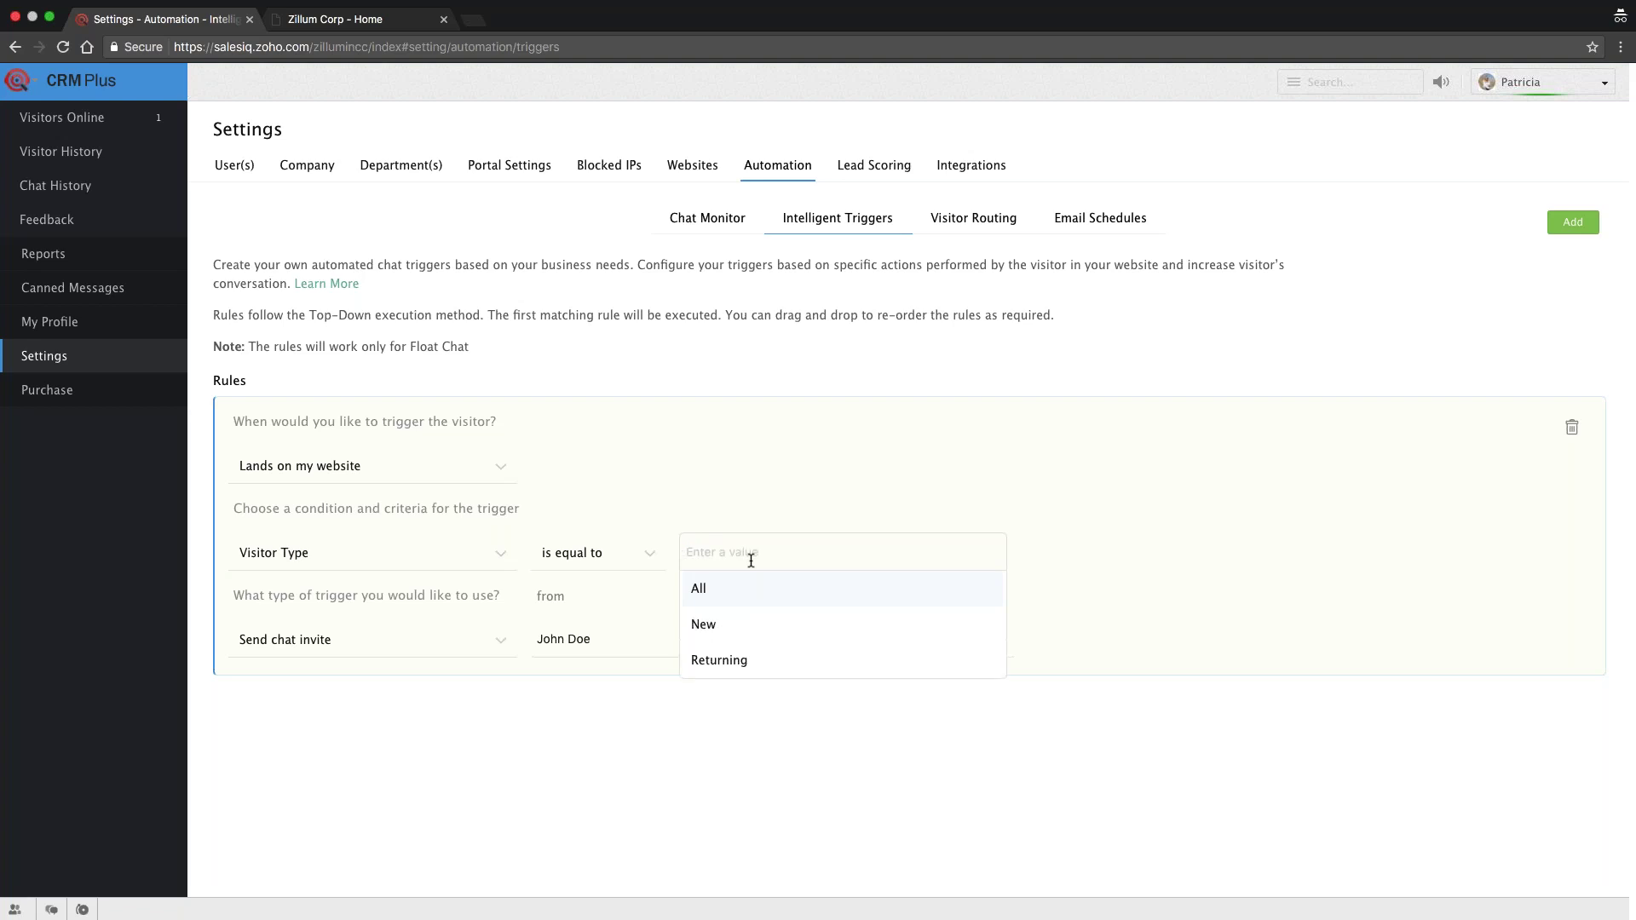
click(720, 657)
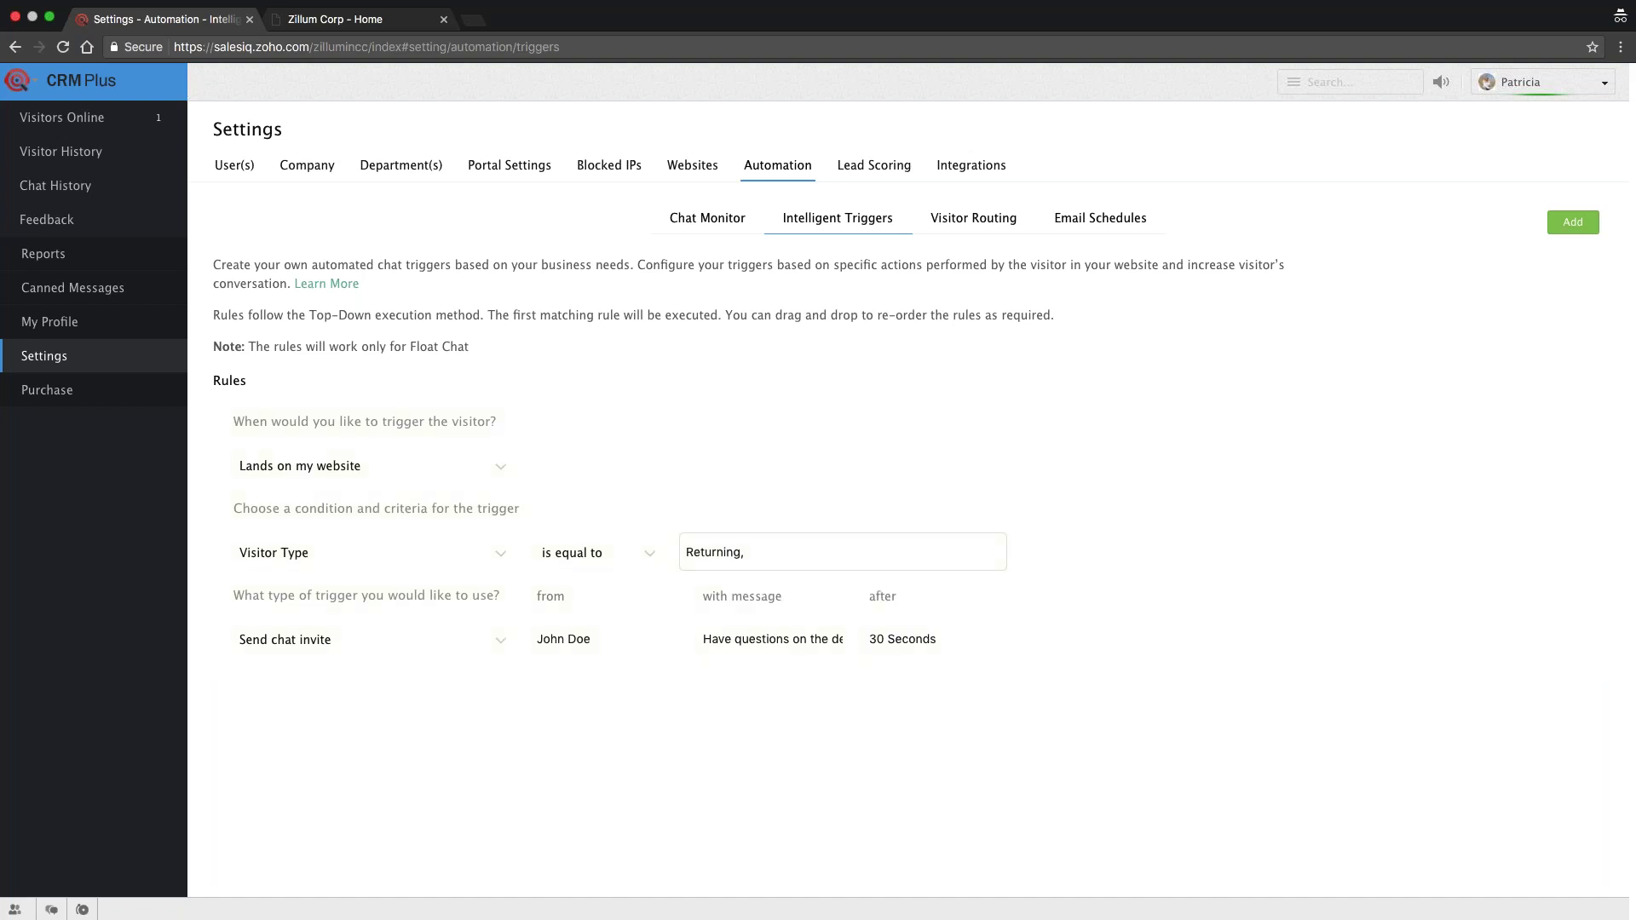
click(358, 38)
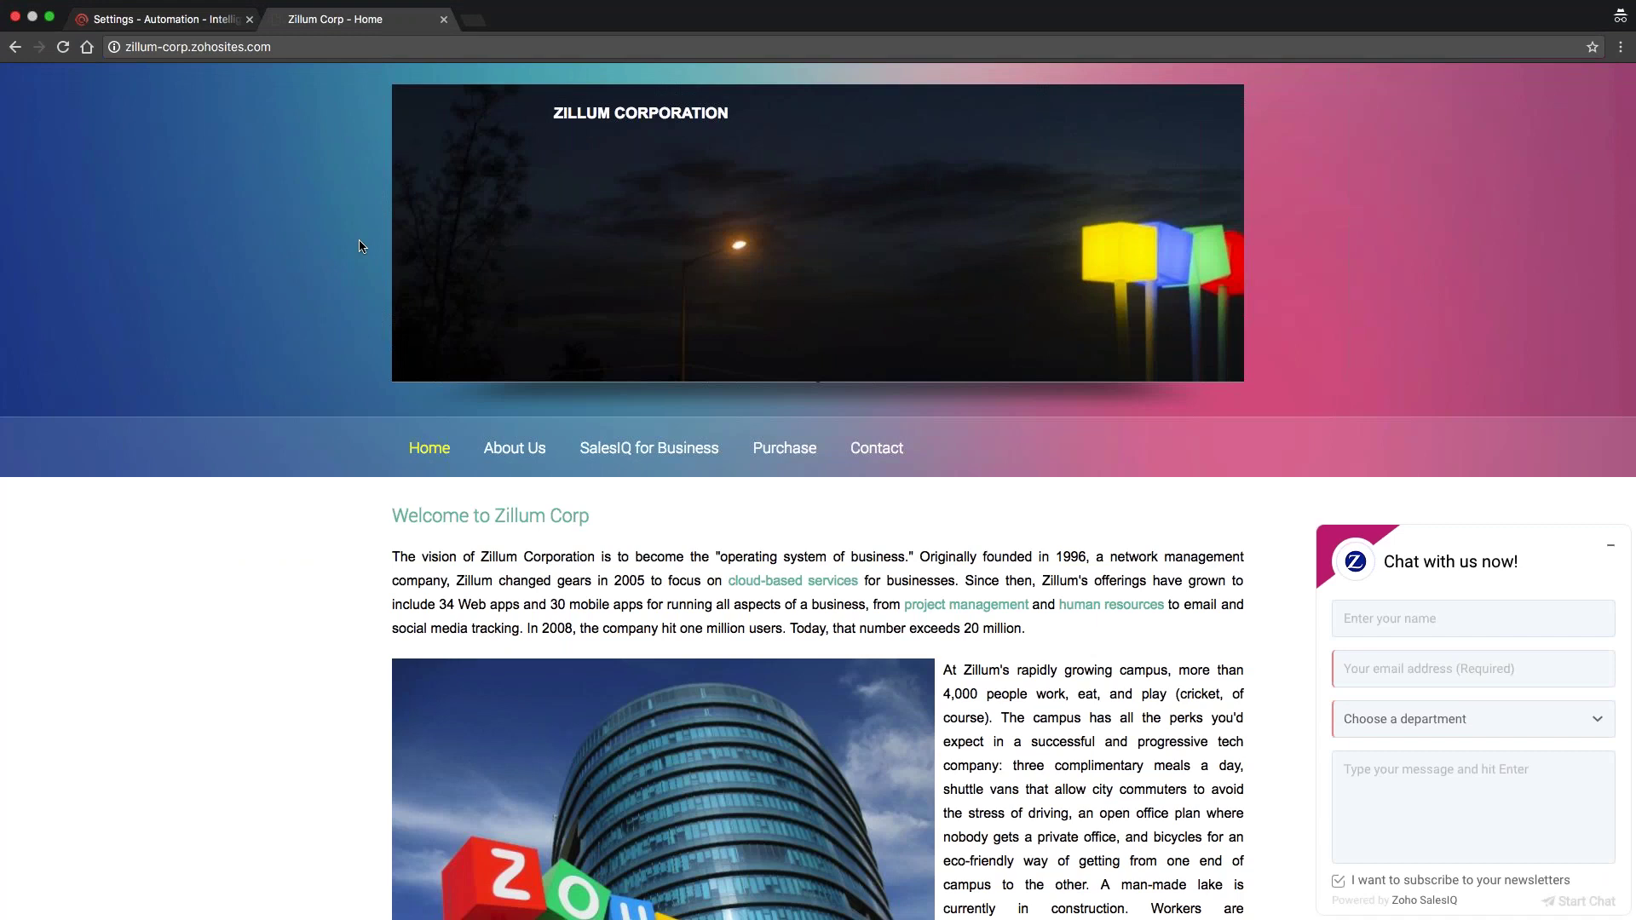
click(171, 18)
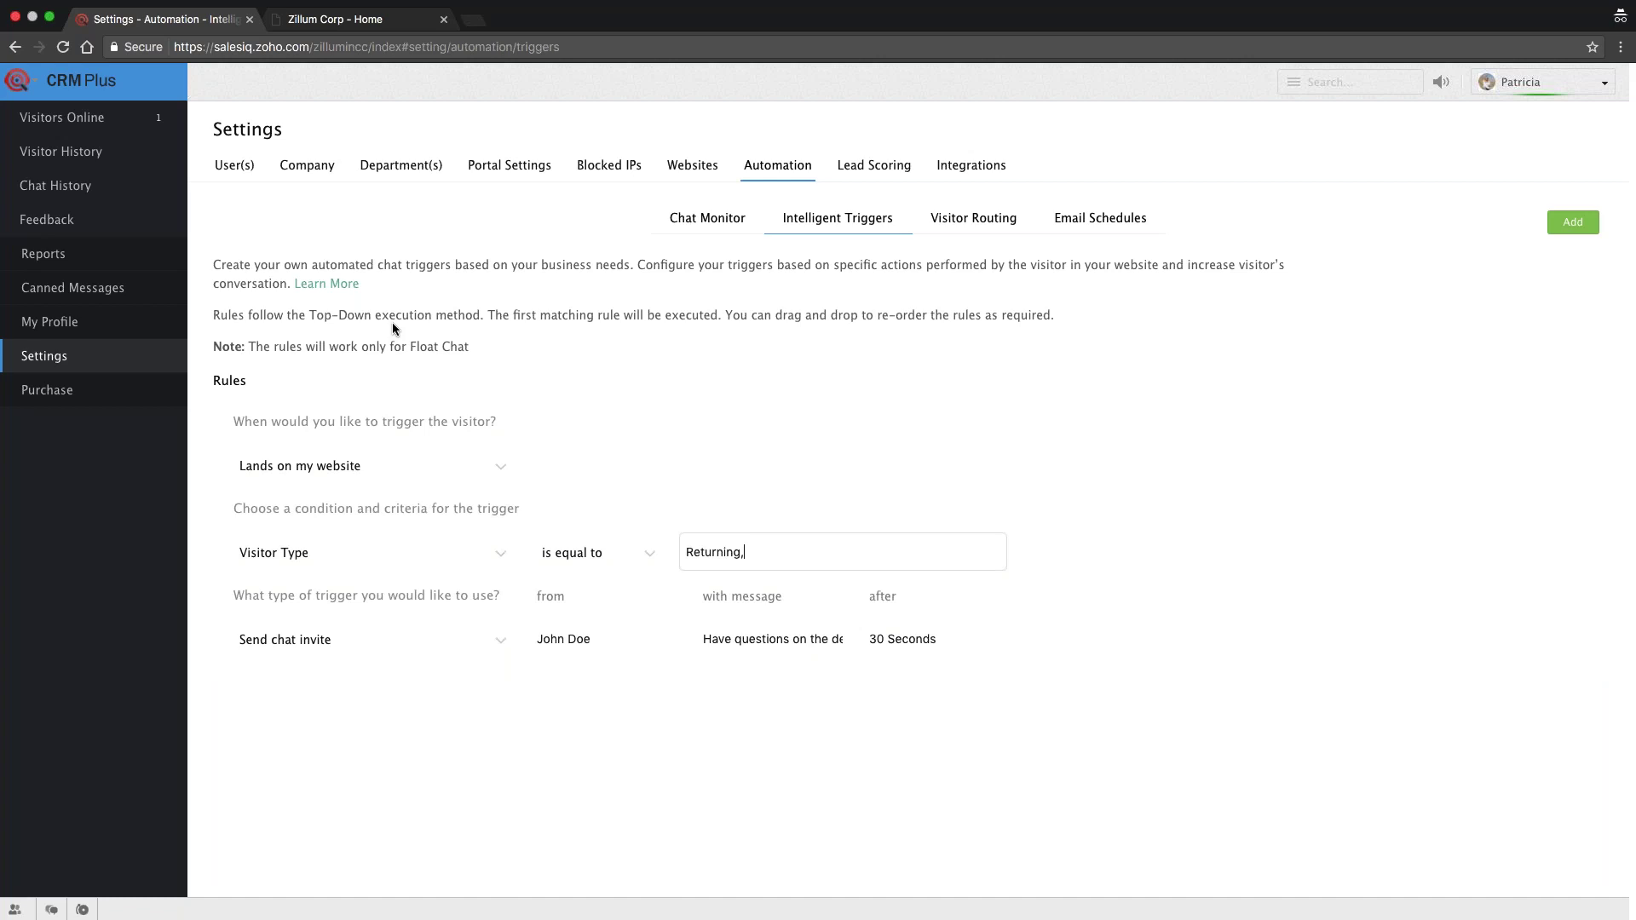
click(469, 550)
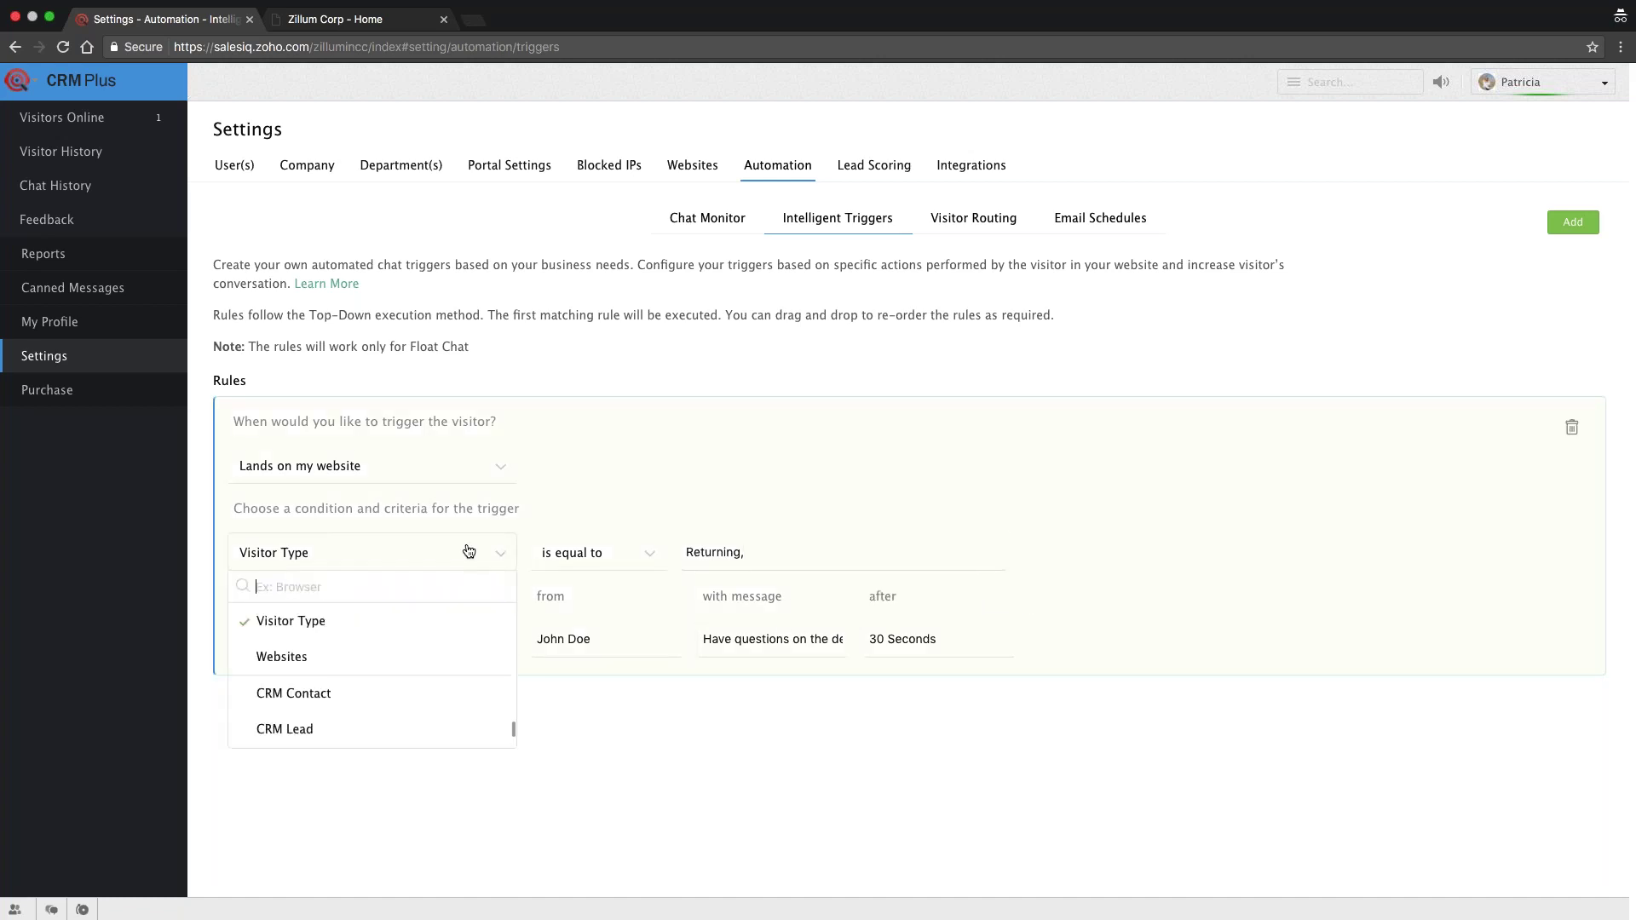
click(532, 507)
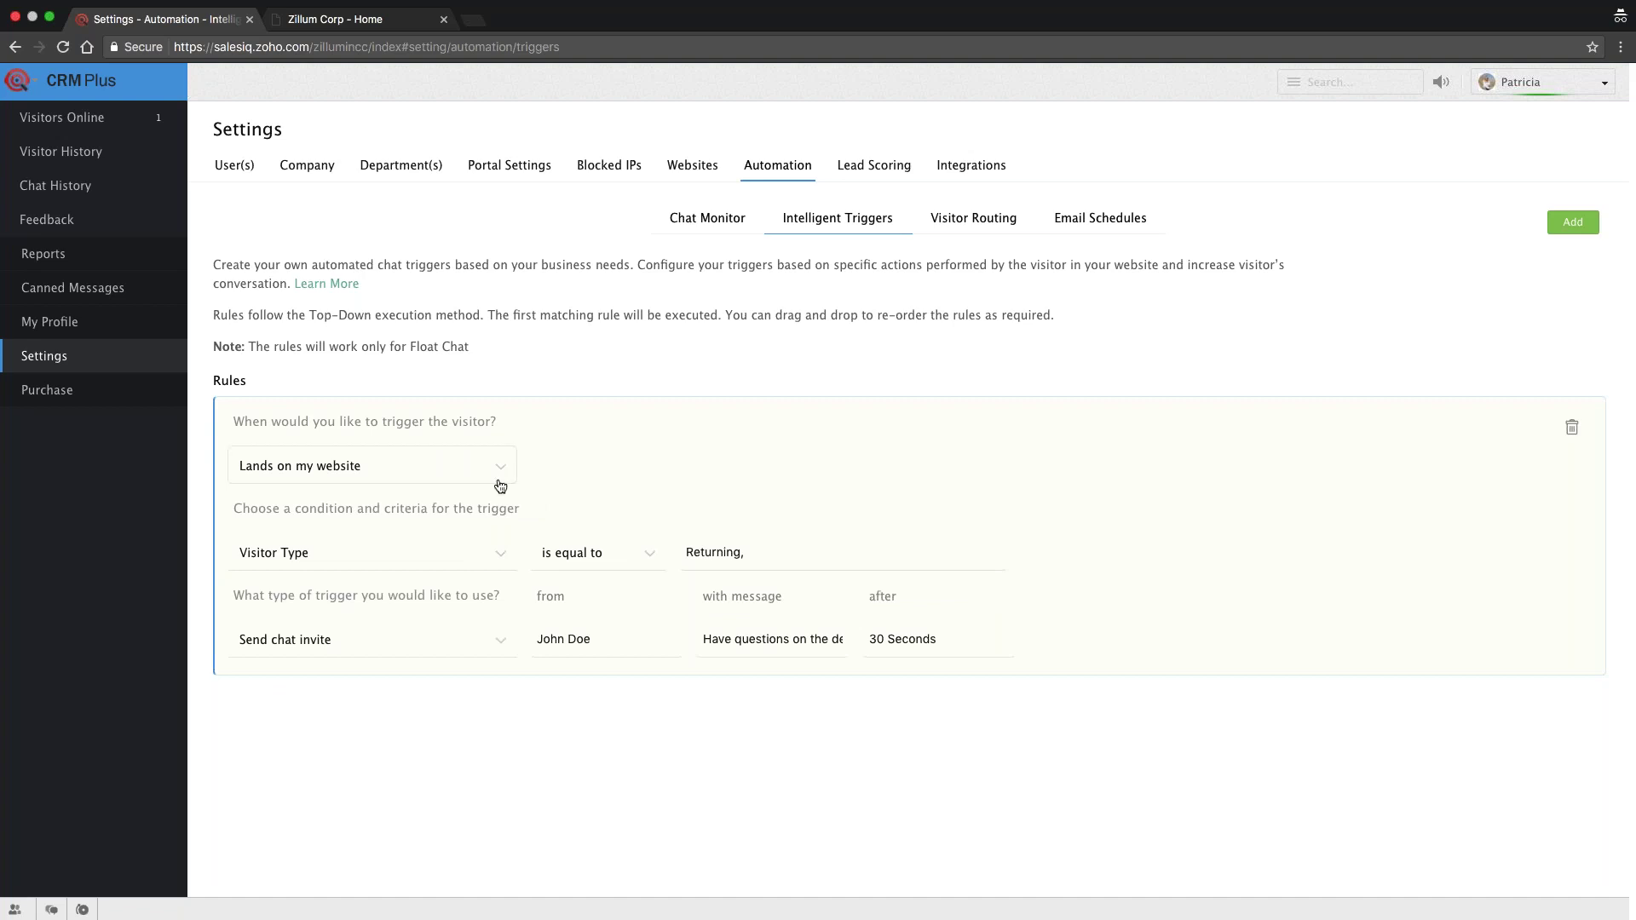
click(501, 487)
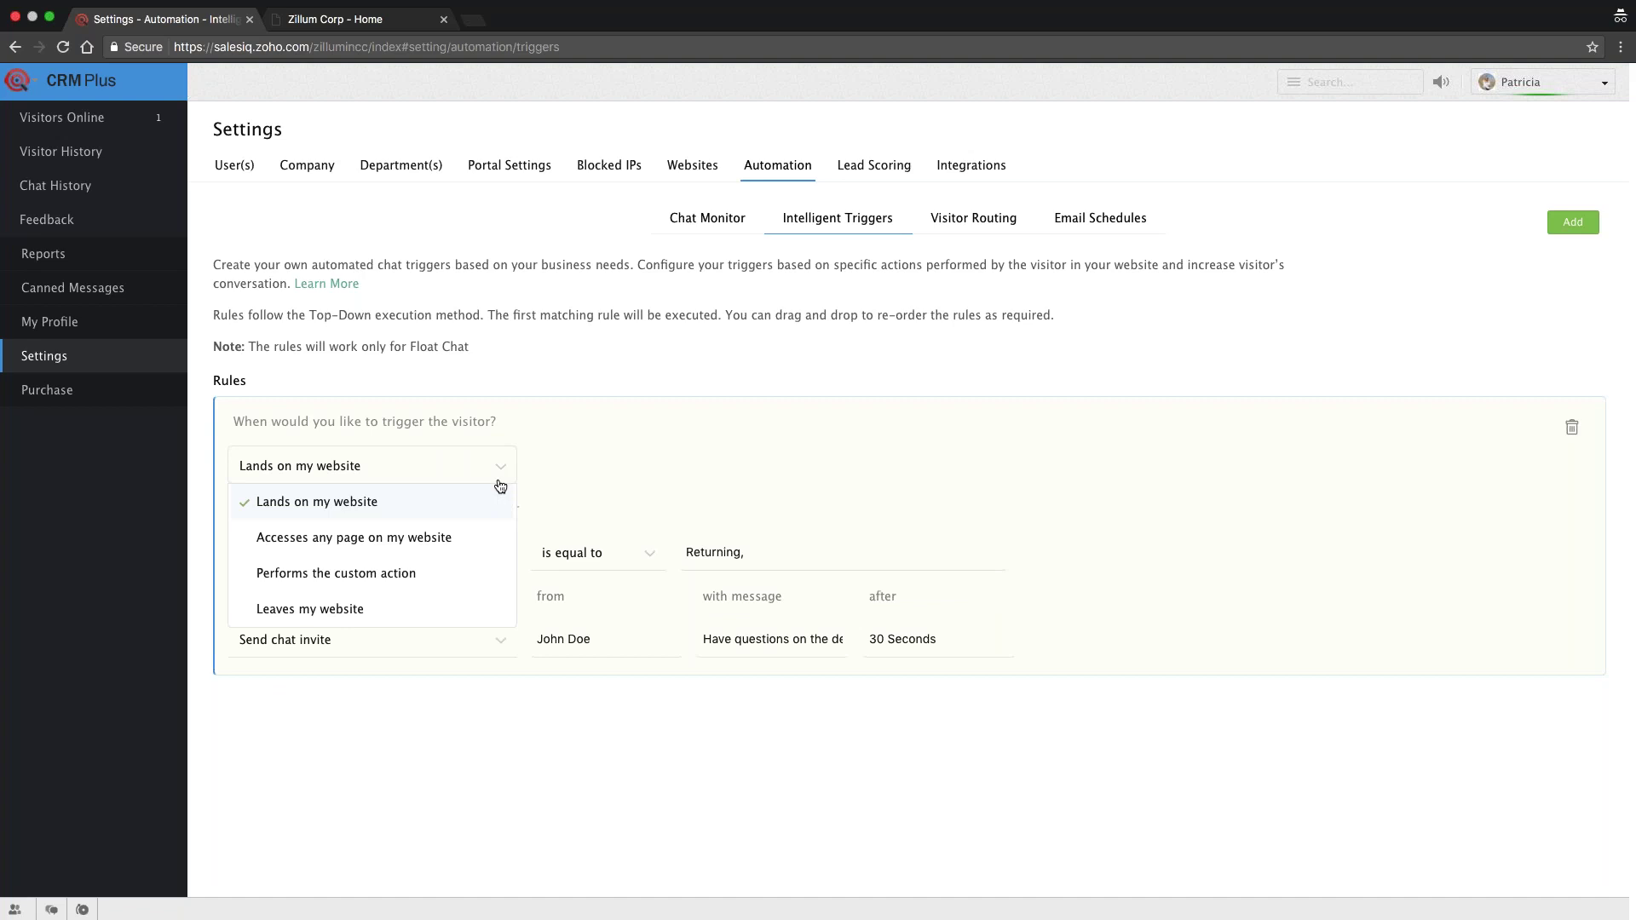
click(558, 450)
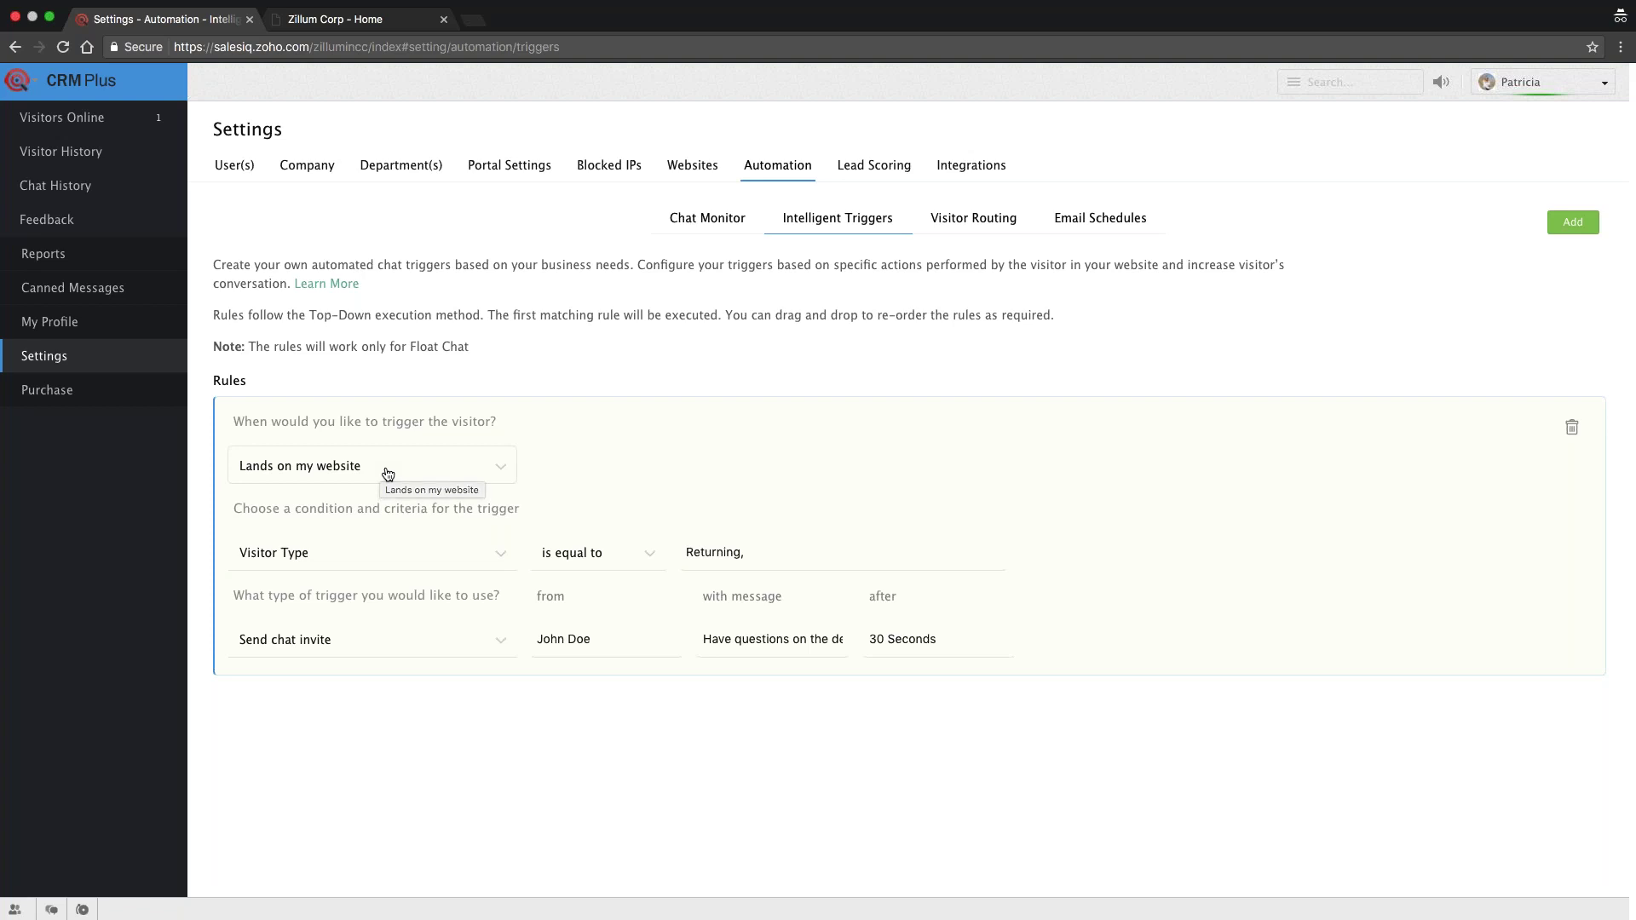
Step: Change the rule's condition to Current Page URL and its trigger event to Accesses any page on my website
click(384, 554)
text(url)
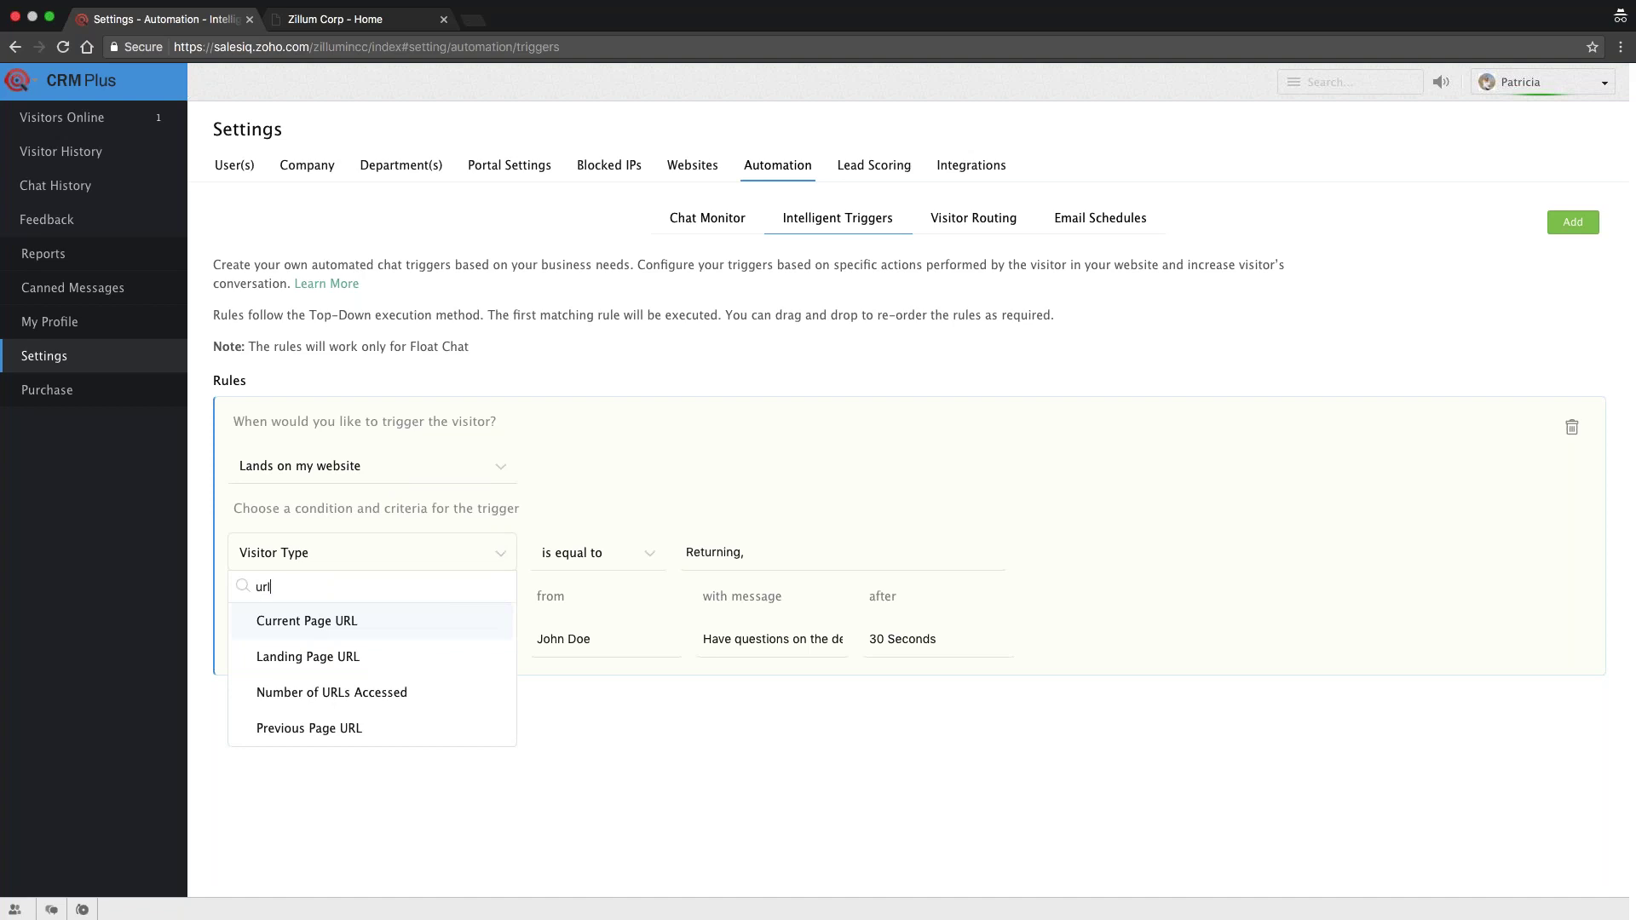
click(326, 630)
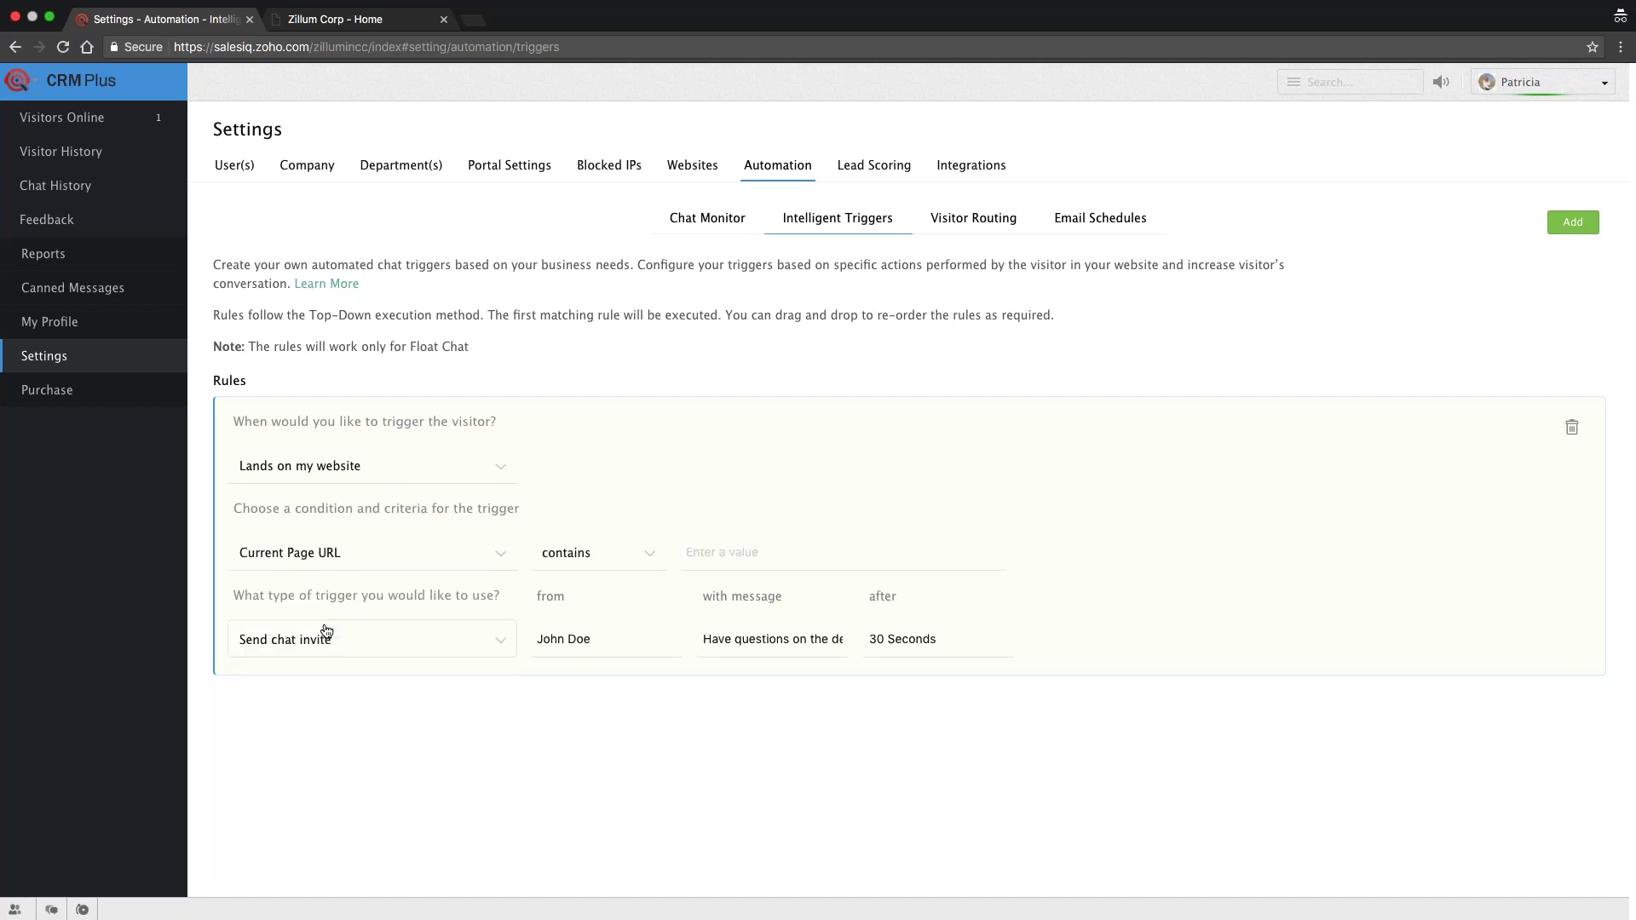
click(317, 462)
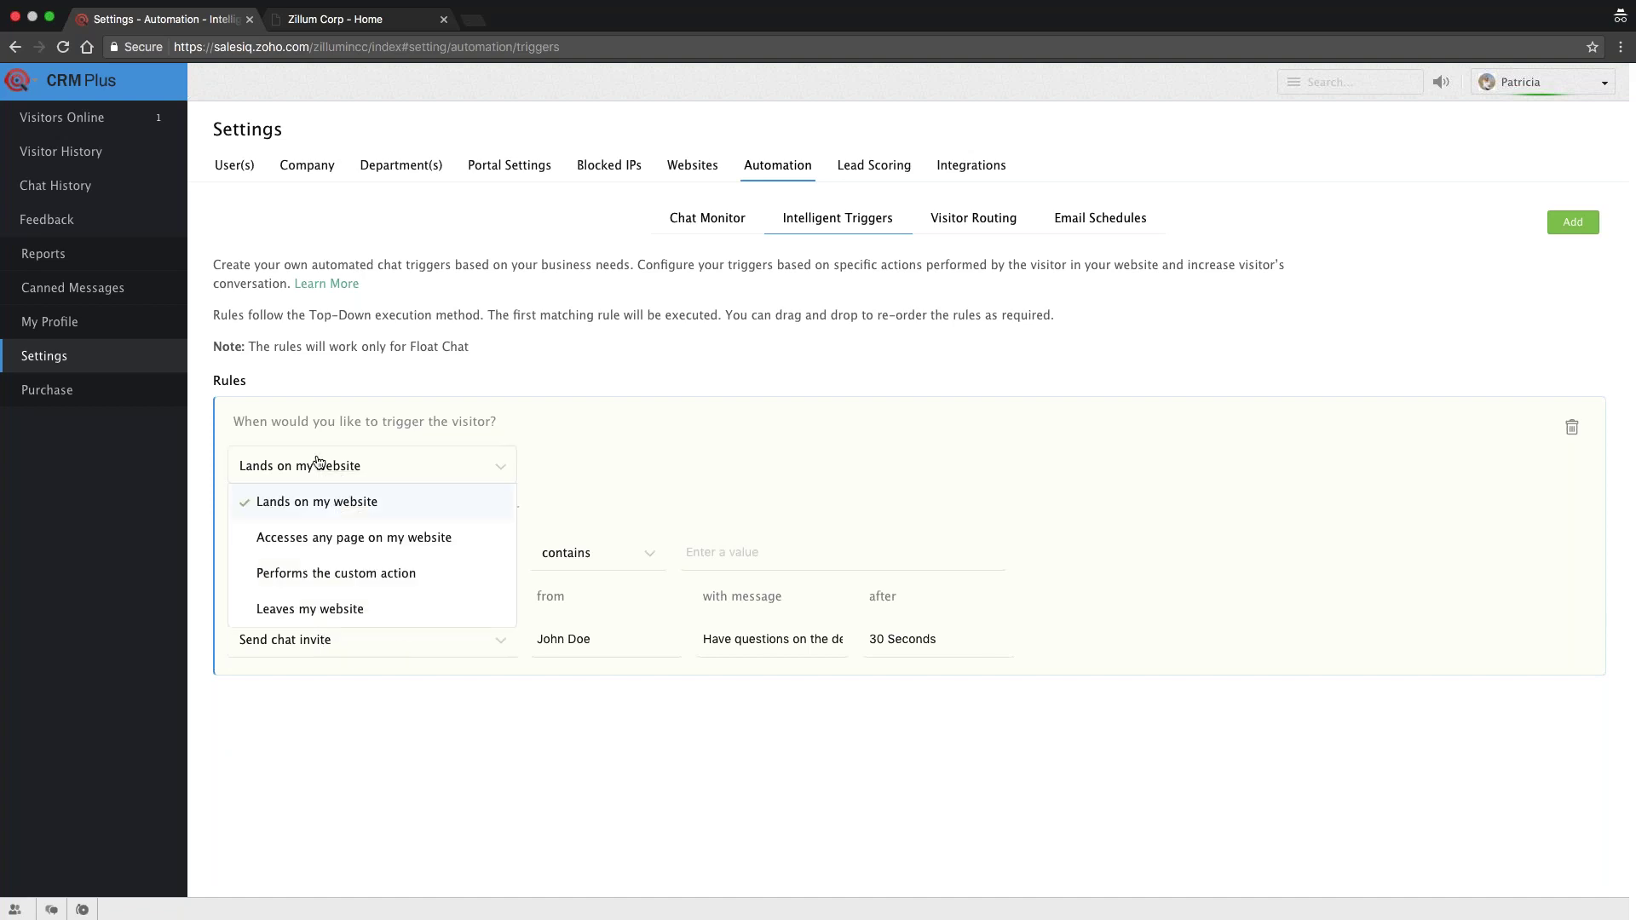
click(326, 537)
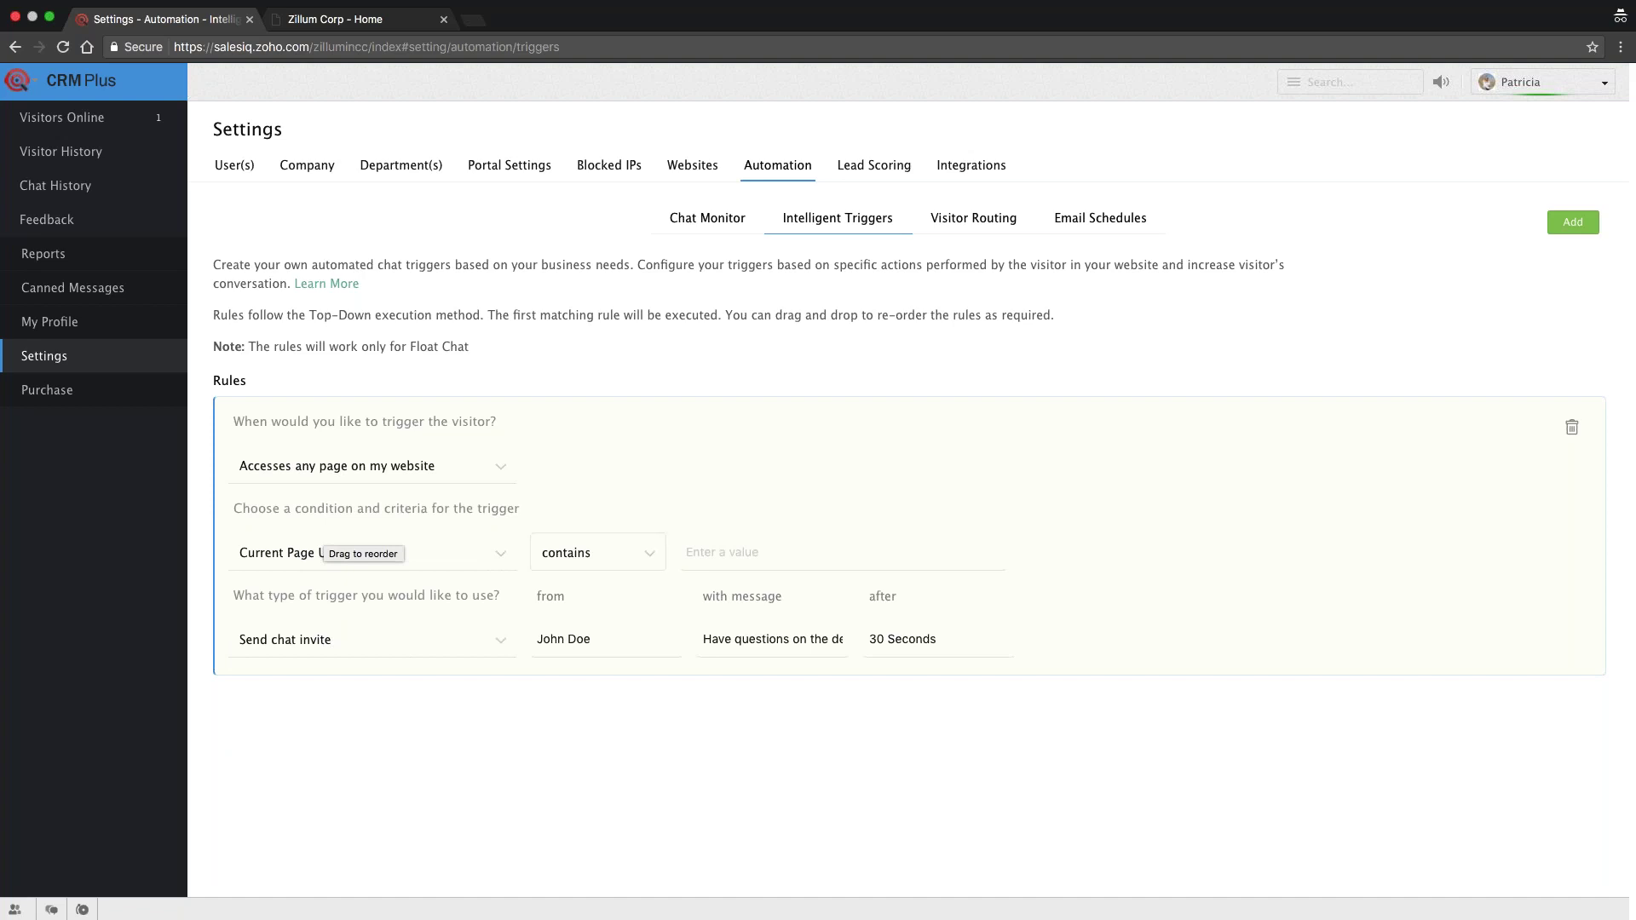
click(694, 566)
text(pricing)
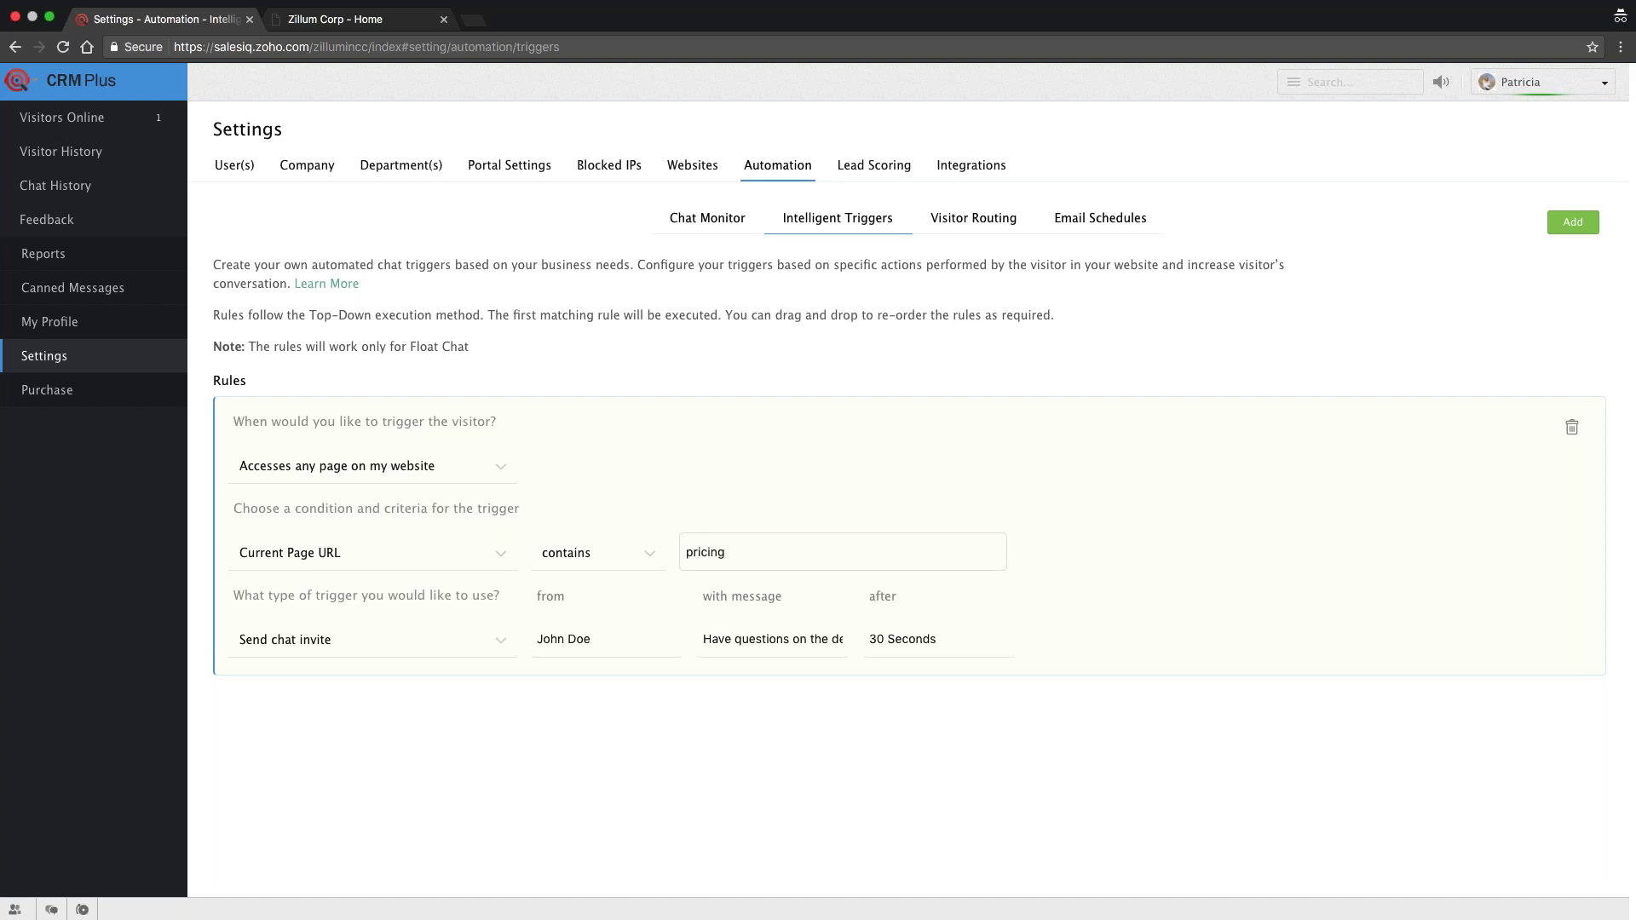
text(www.)
text(zho)
key(BackSpace)
key(BackSpace)
key(BackSpace)
text(o)
key(BackSpace)
text(zoho.com/)
Step: Review the rule's URL value and invite message, and look through the trigger events and URL-related conditions available
click(741, 637)
click(758, 556)
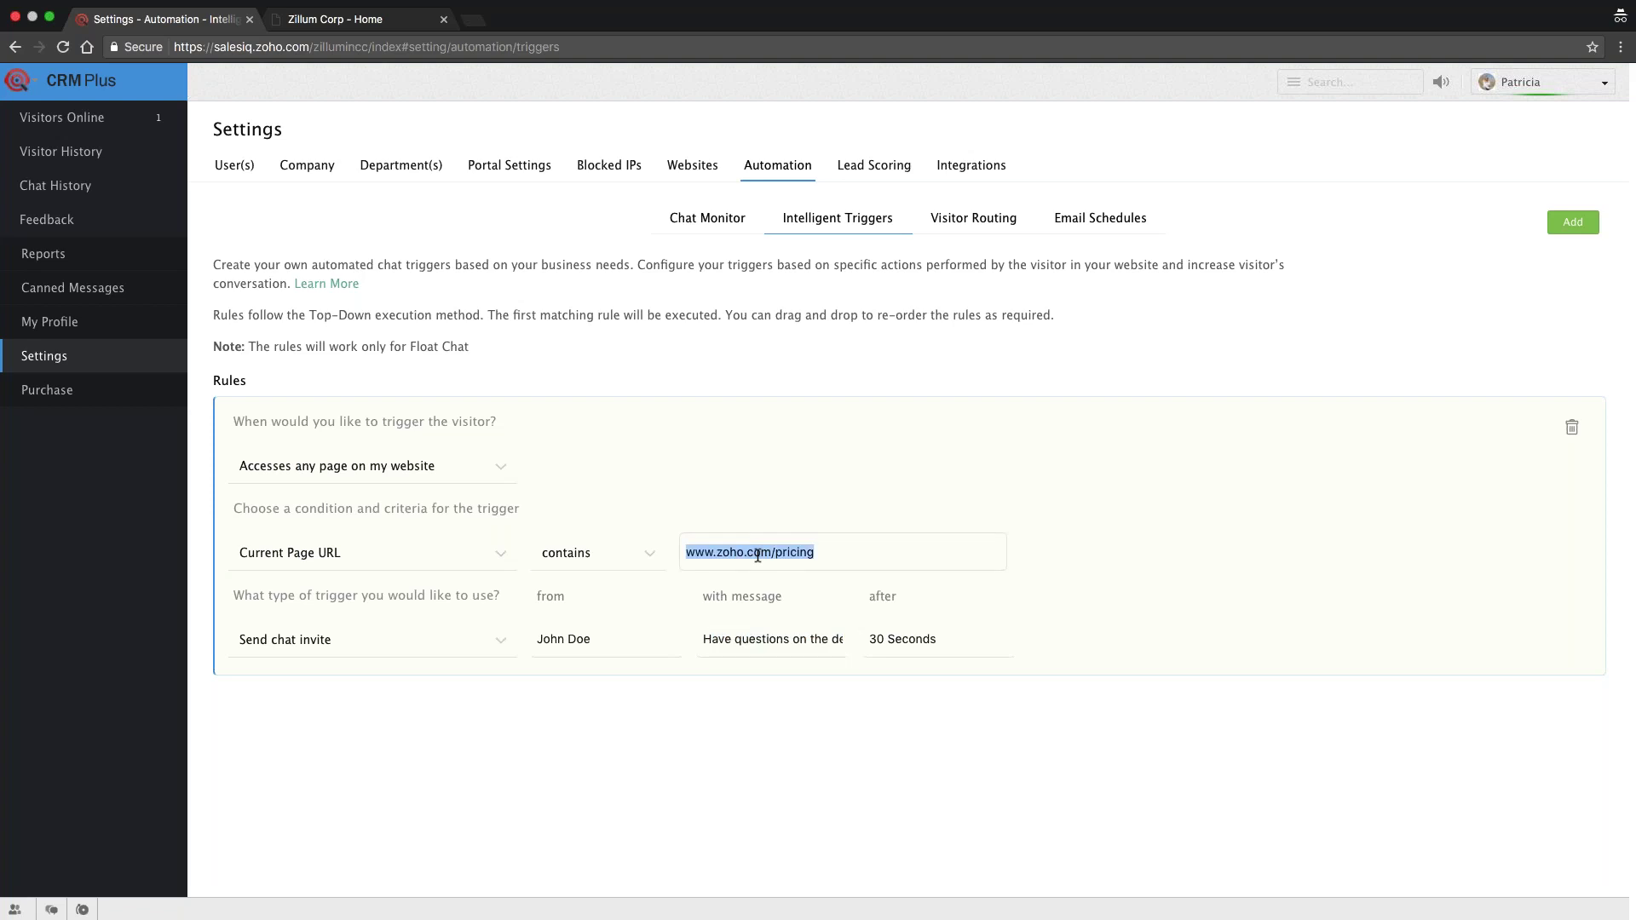
click(766, 644)
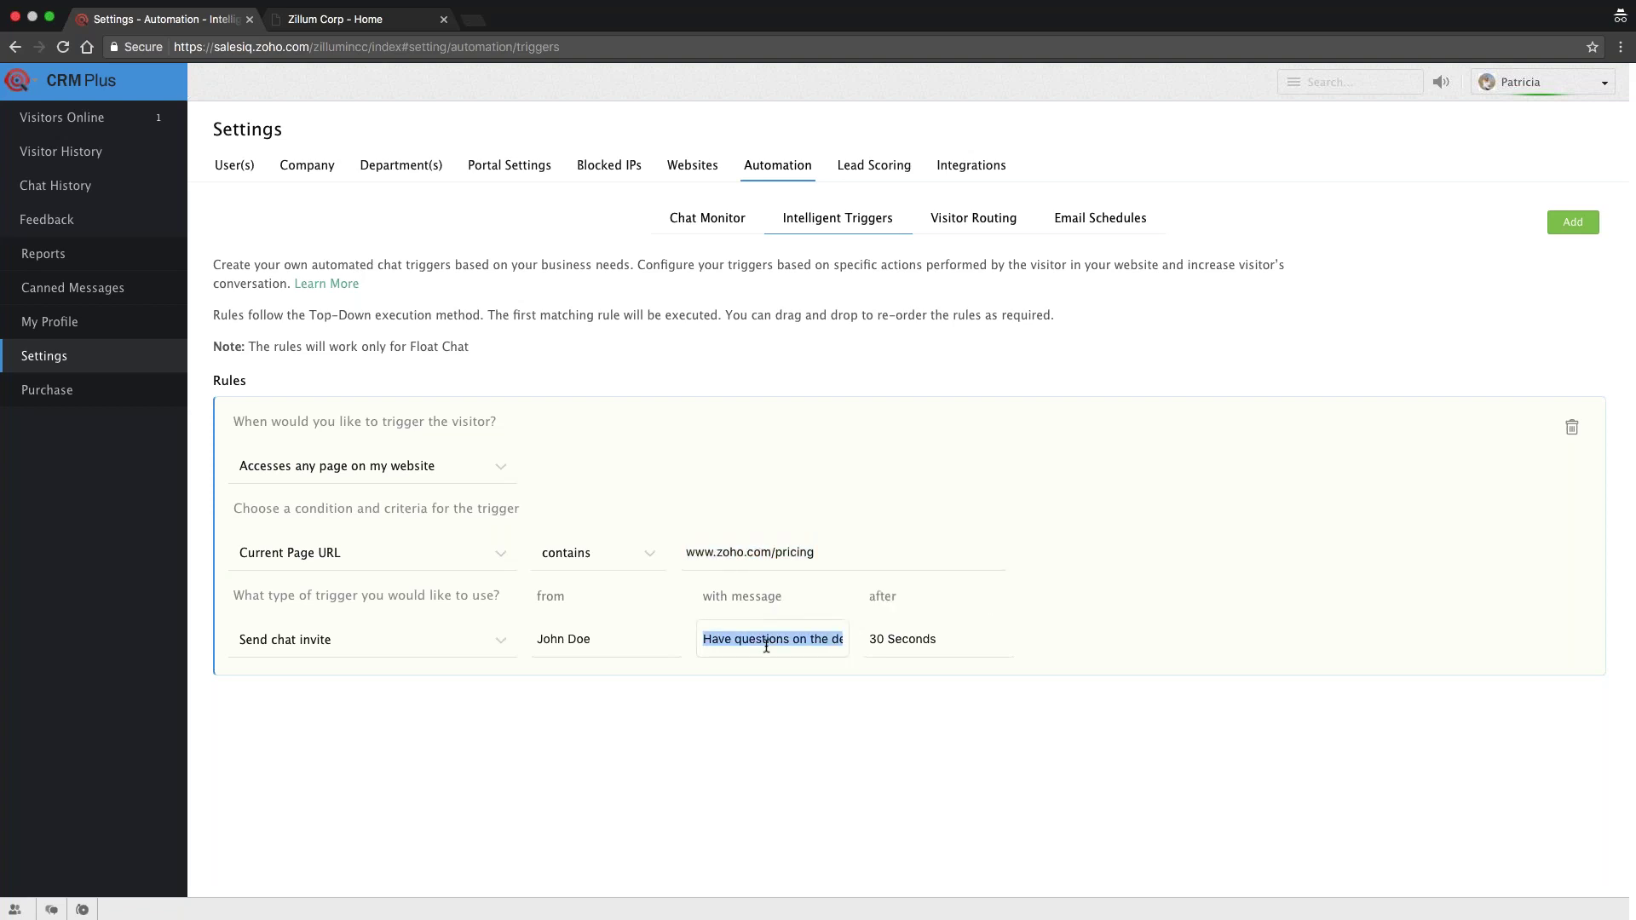
click(429, 471)
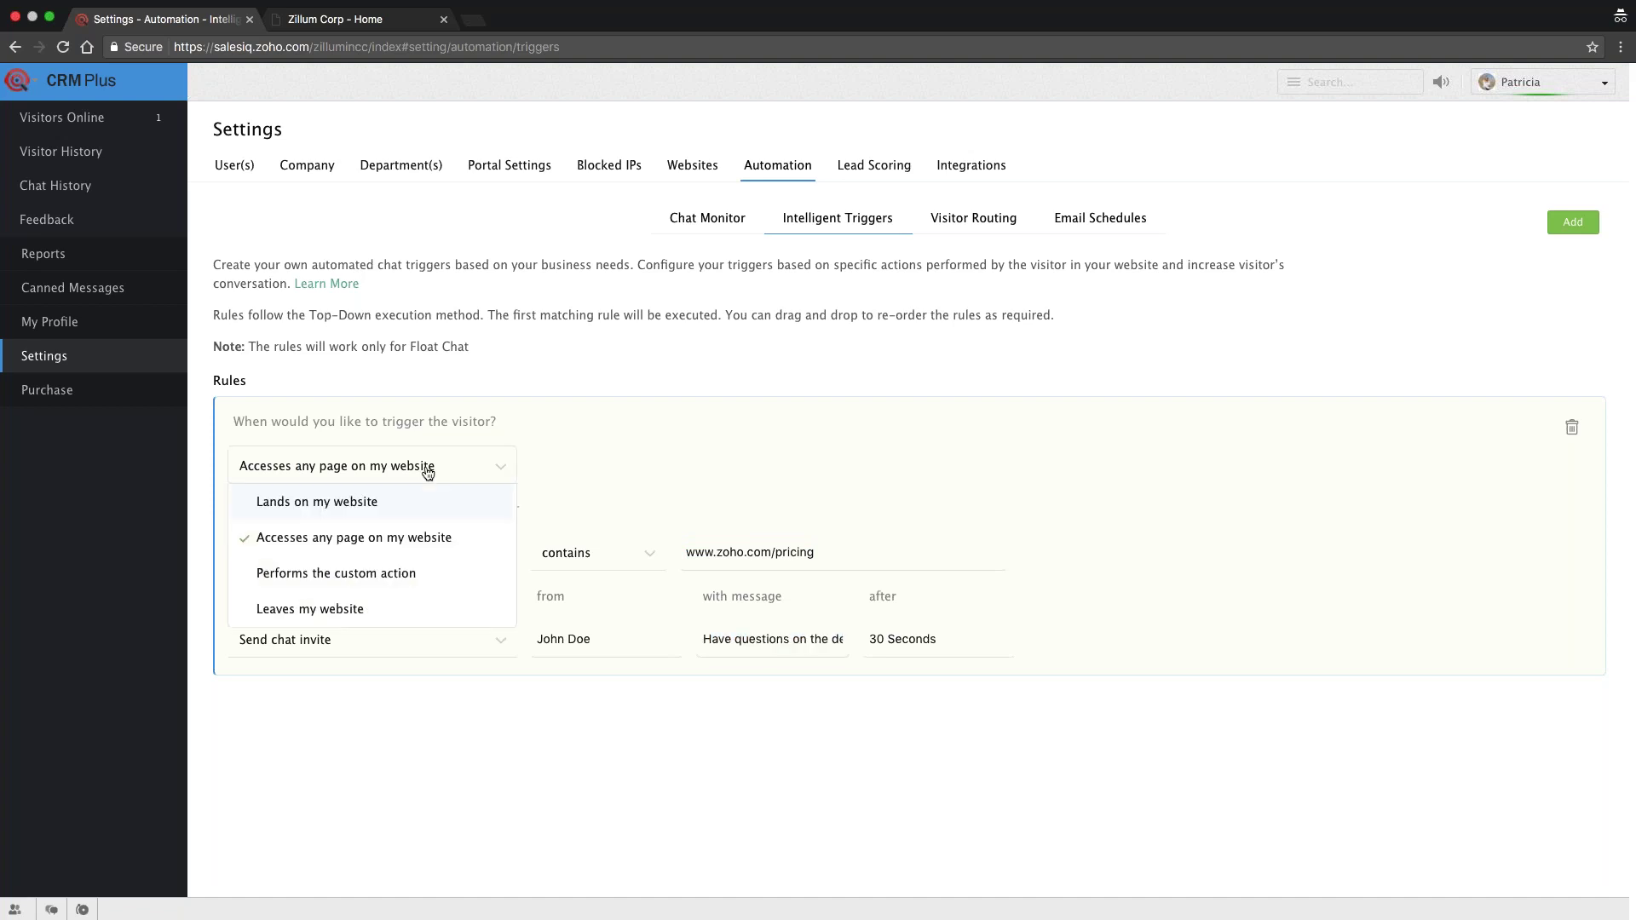
click(379, 535)
click(452, 553)
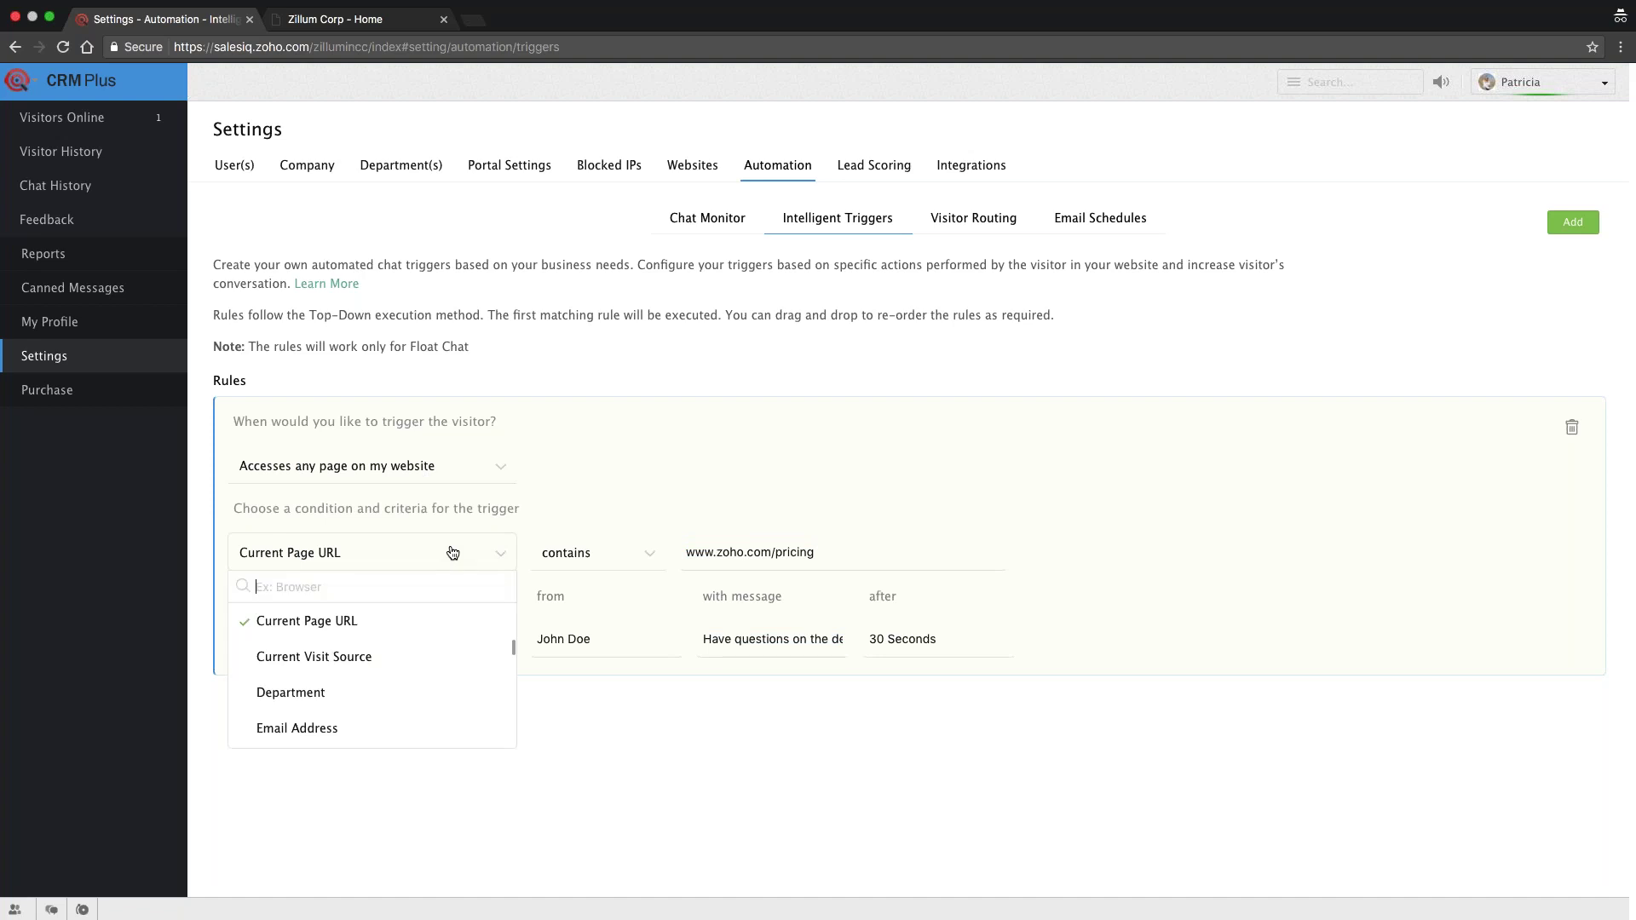
text(url)
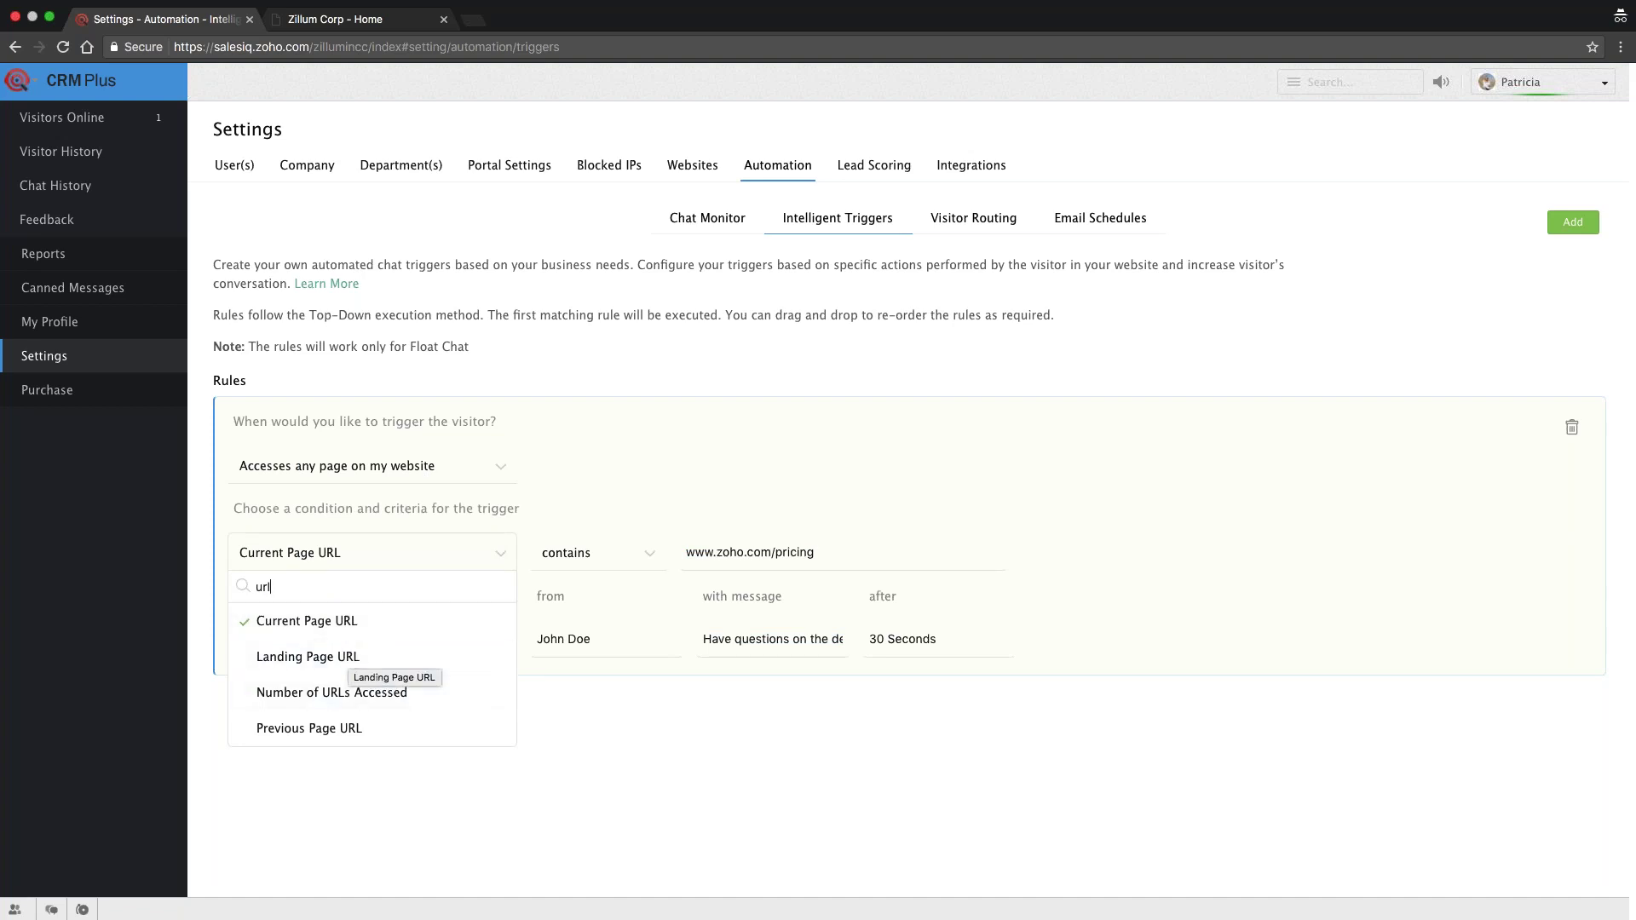
click(560, 502)
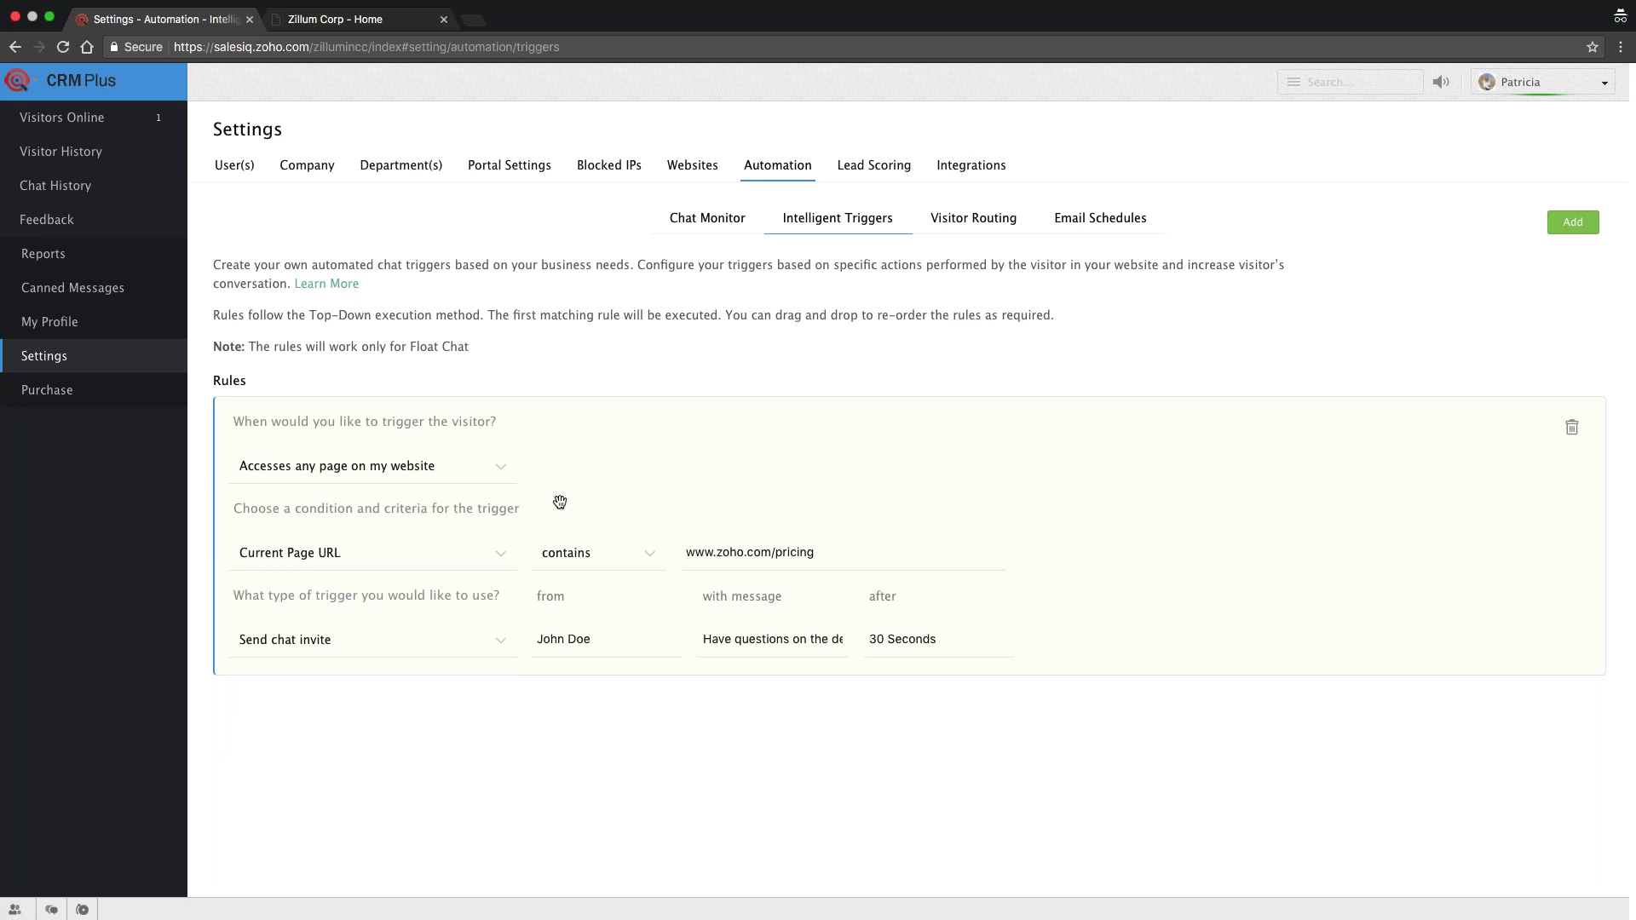
Step: Change the rule's trigger event to Performs the custom action, then glance at the Zillum Corp website and return to the rule
click(484, 467)
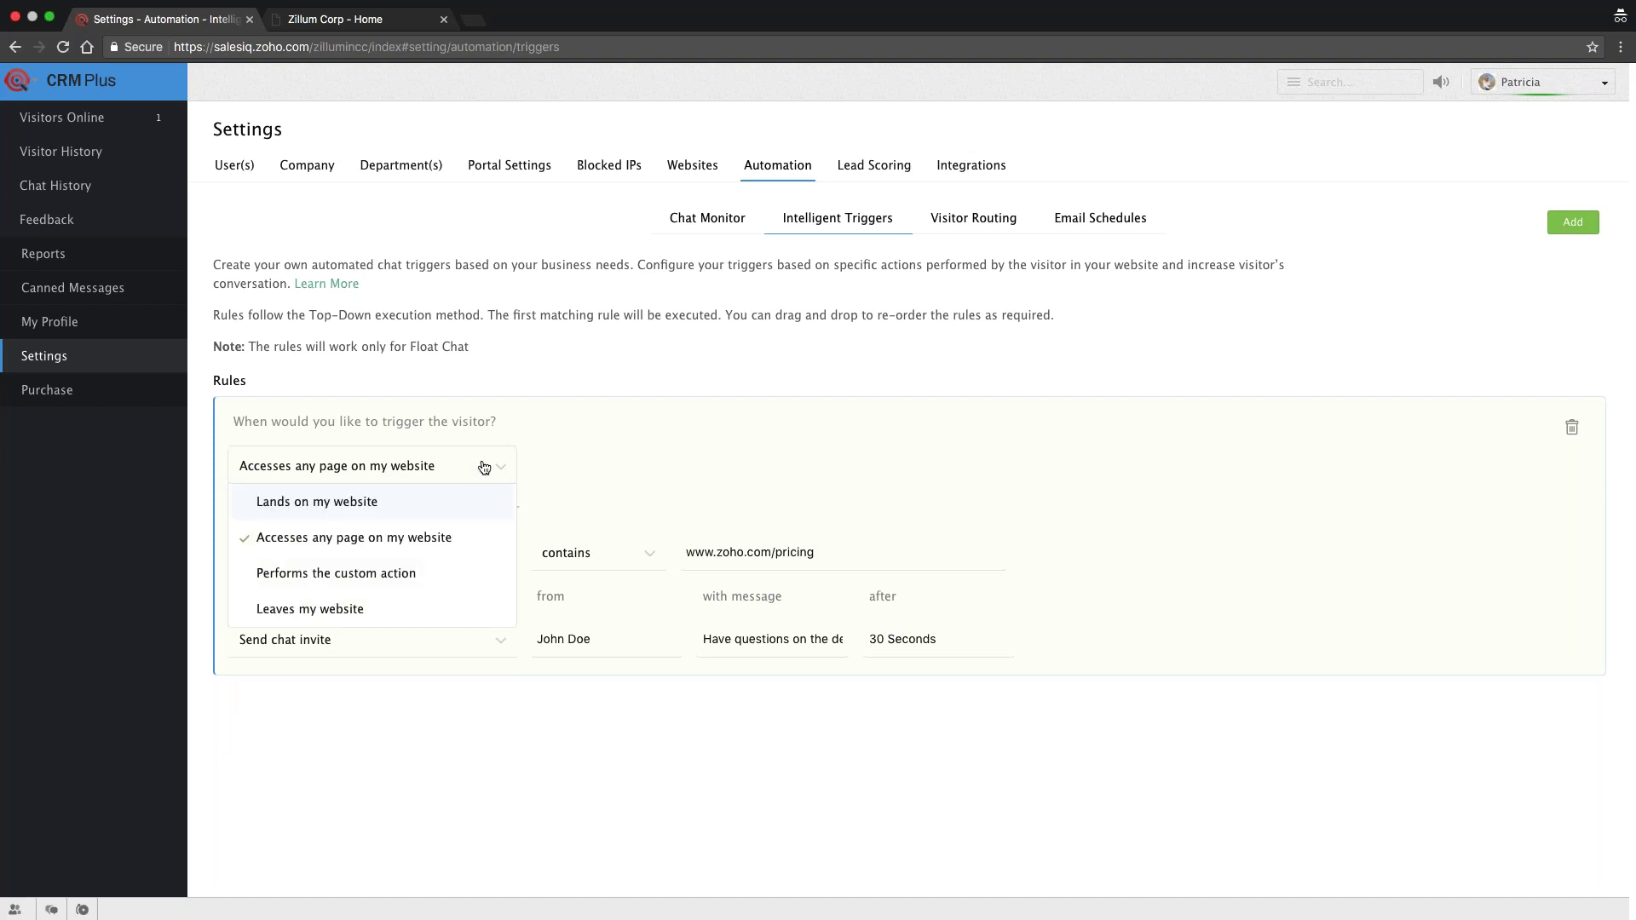
click(423, 566)
click(381, 21)
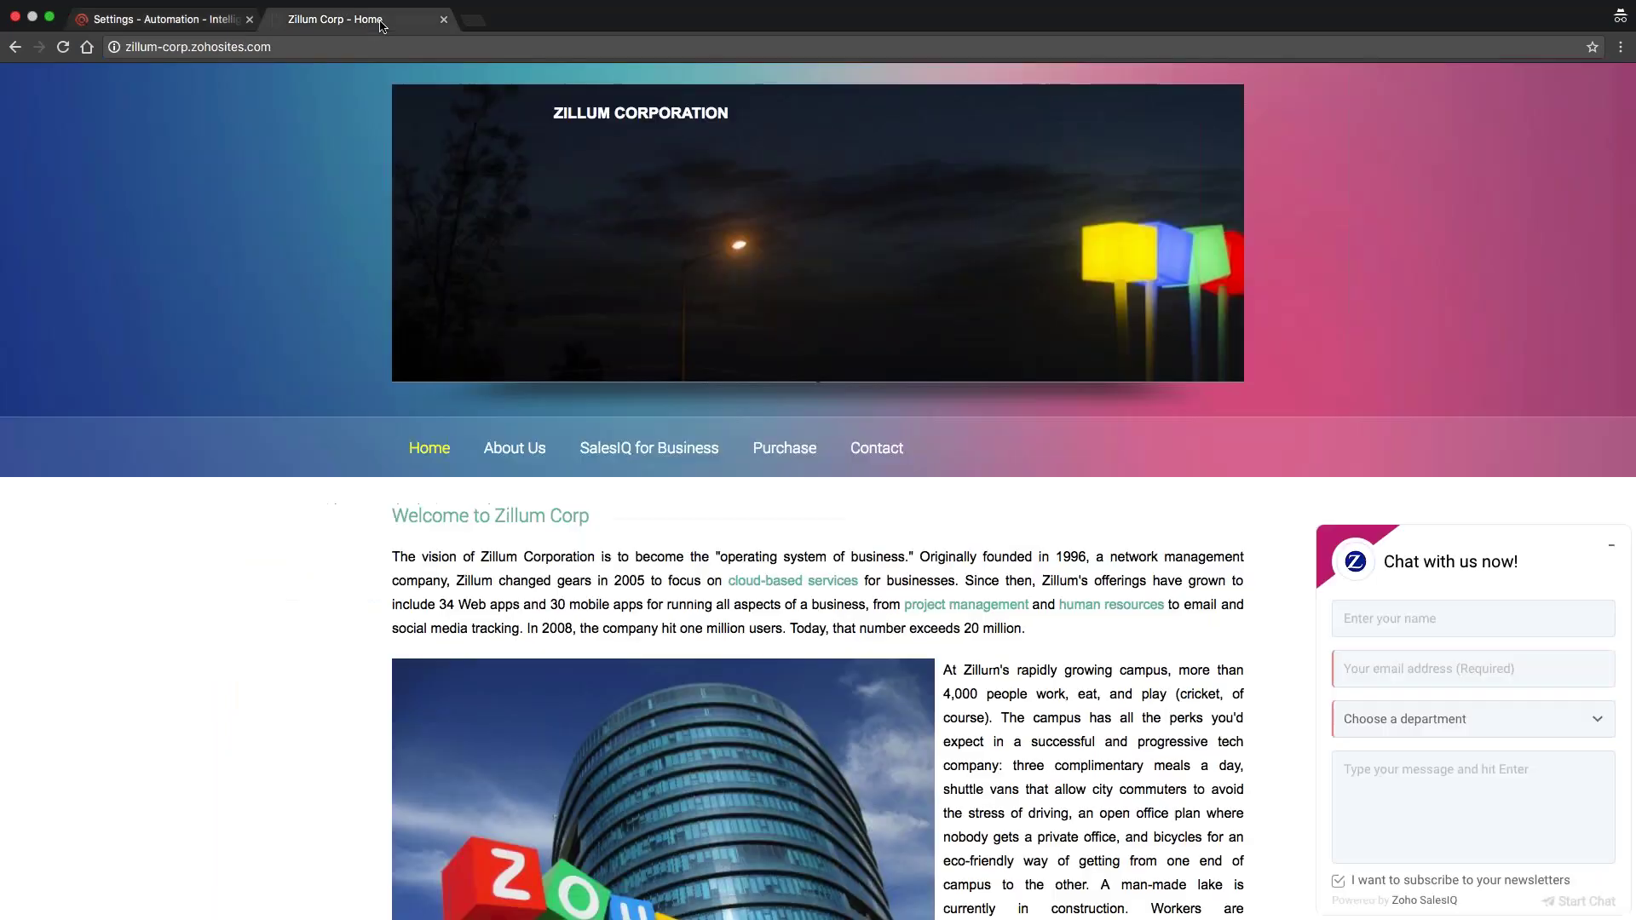
click(234, 20)
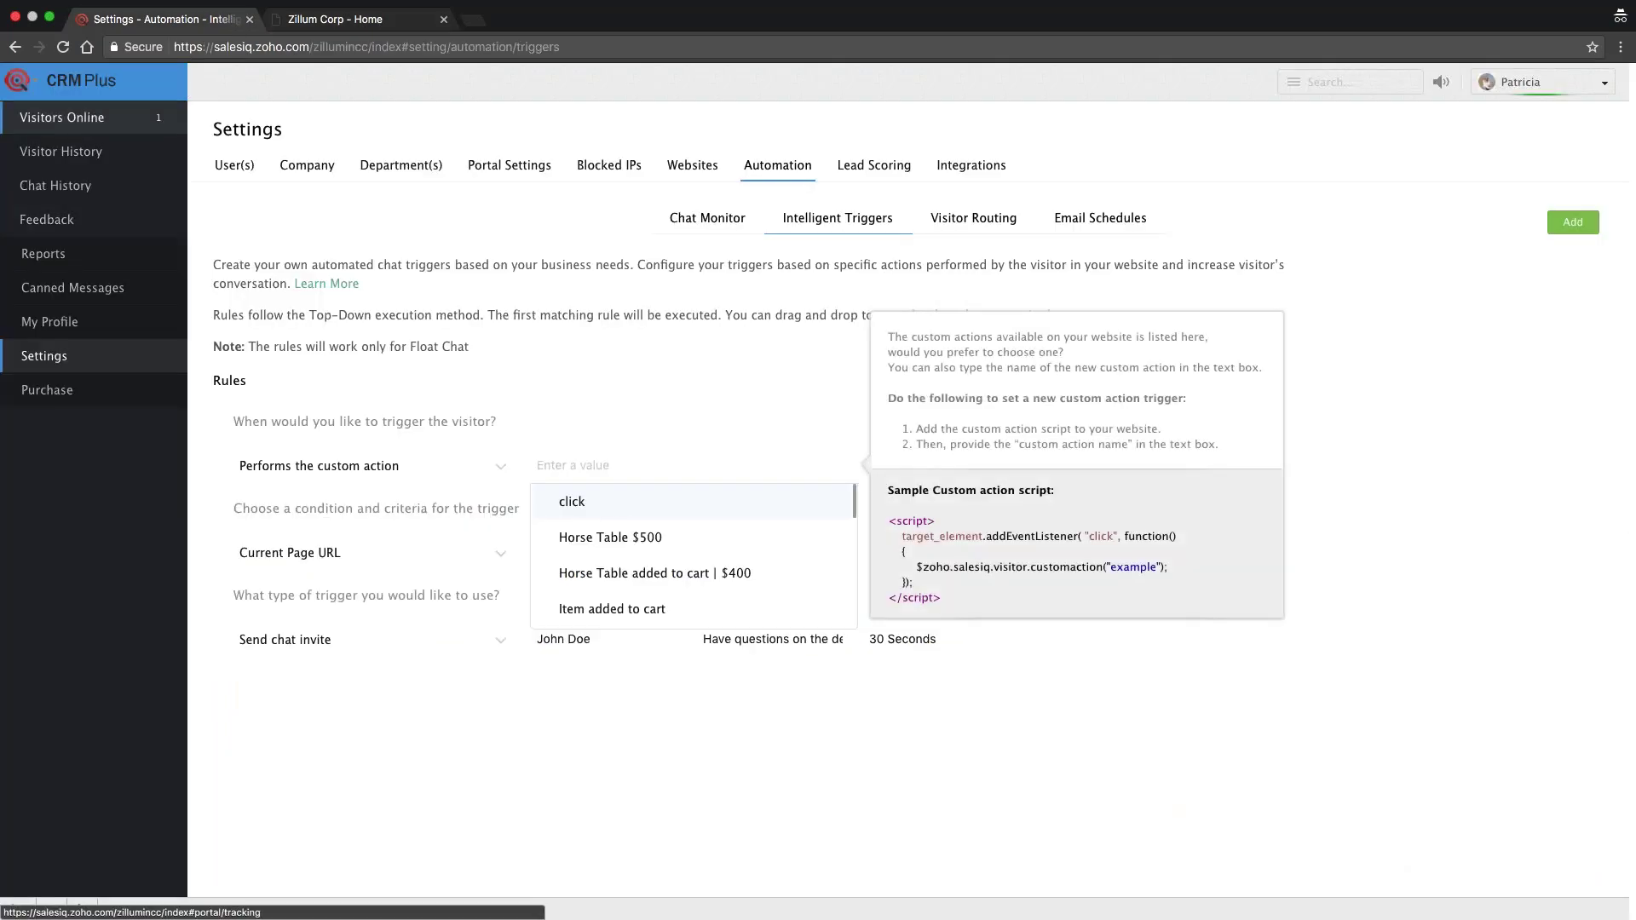
Step: Open the visitor history and examine the visits and actions of a recent visitor from 30 May, 2017
click(64, 117)
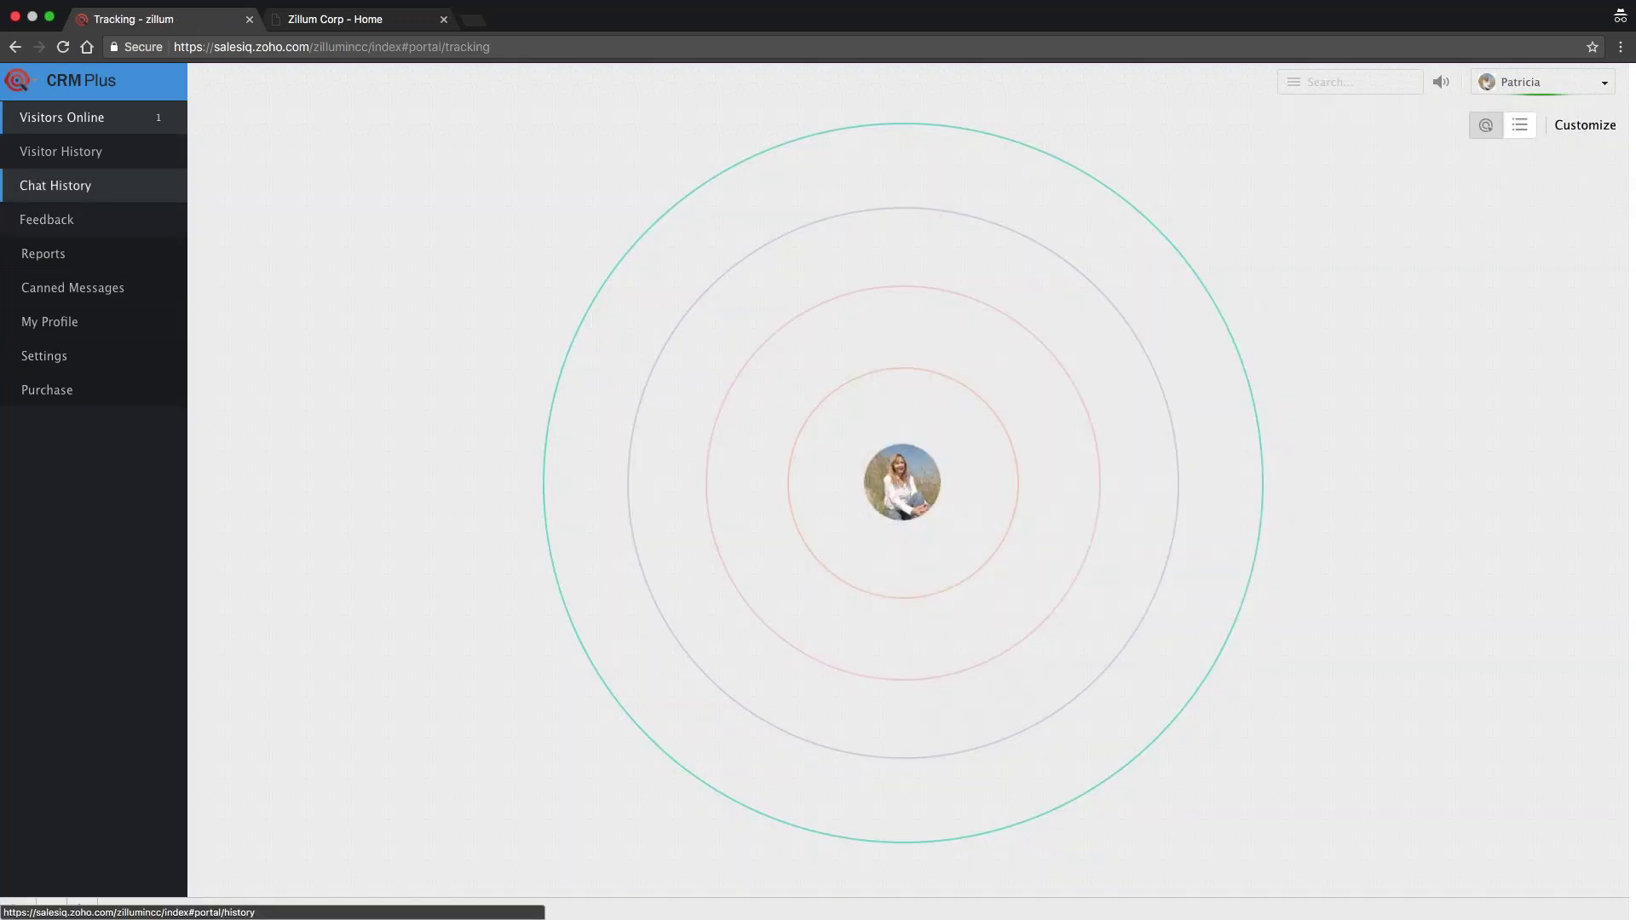
click(130, 160)
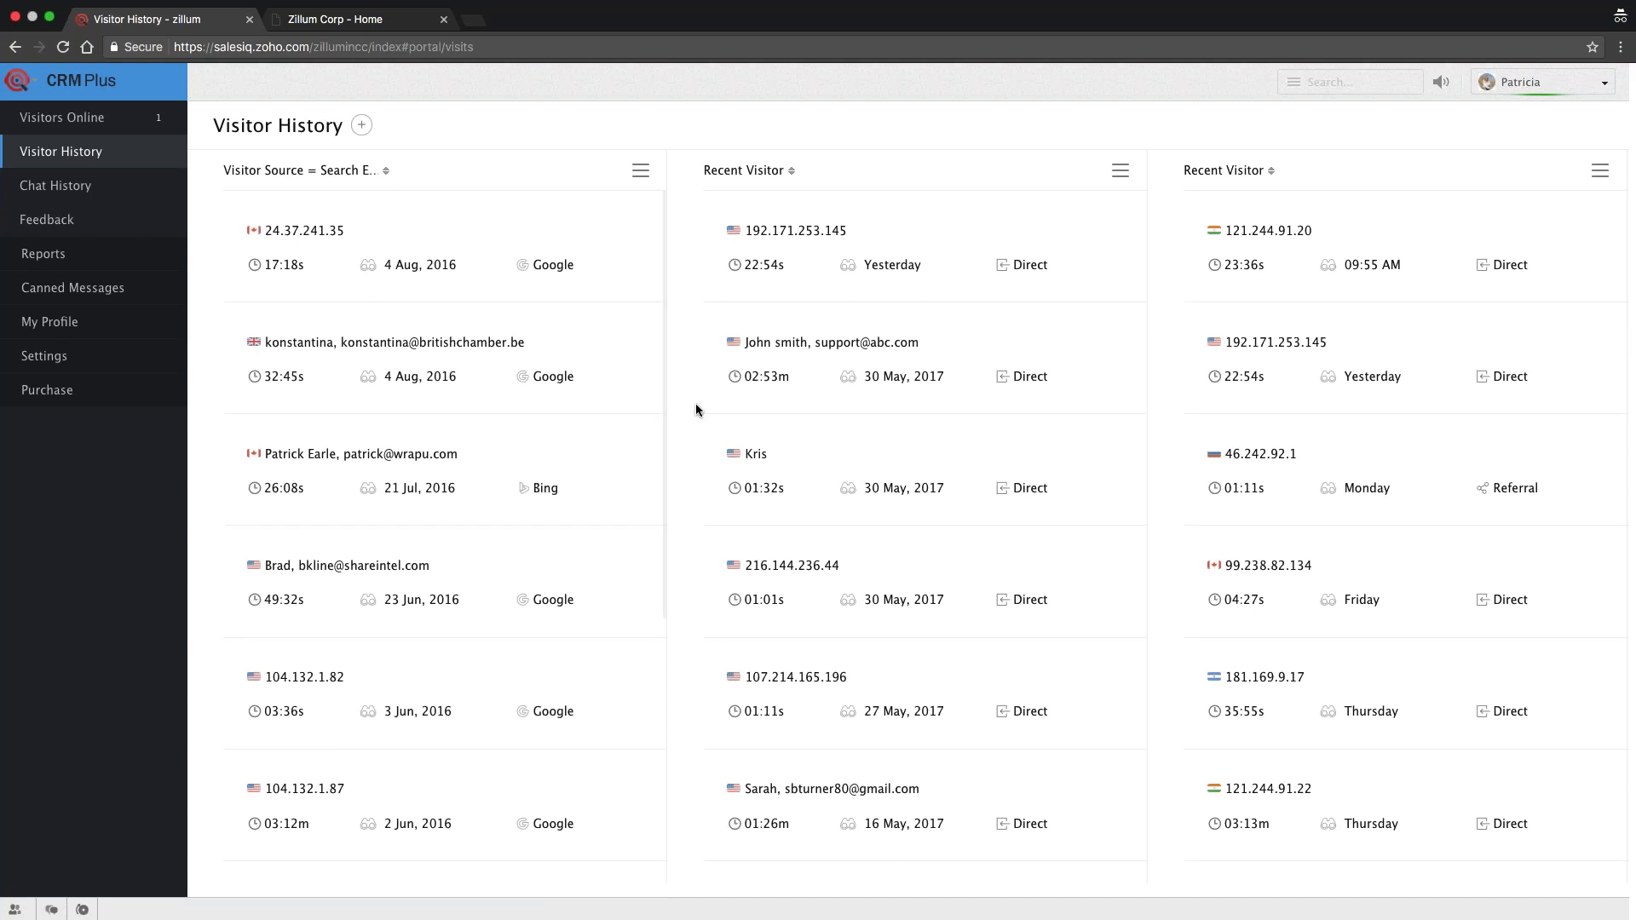
click(980, 338)
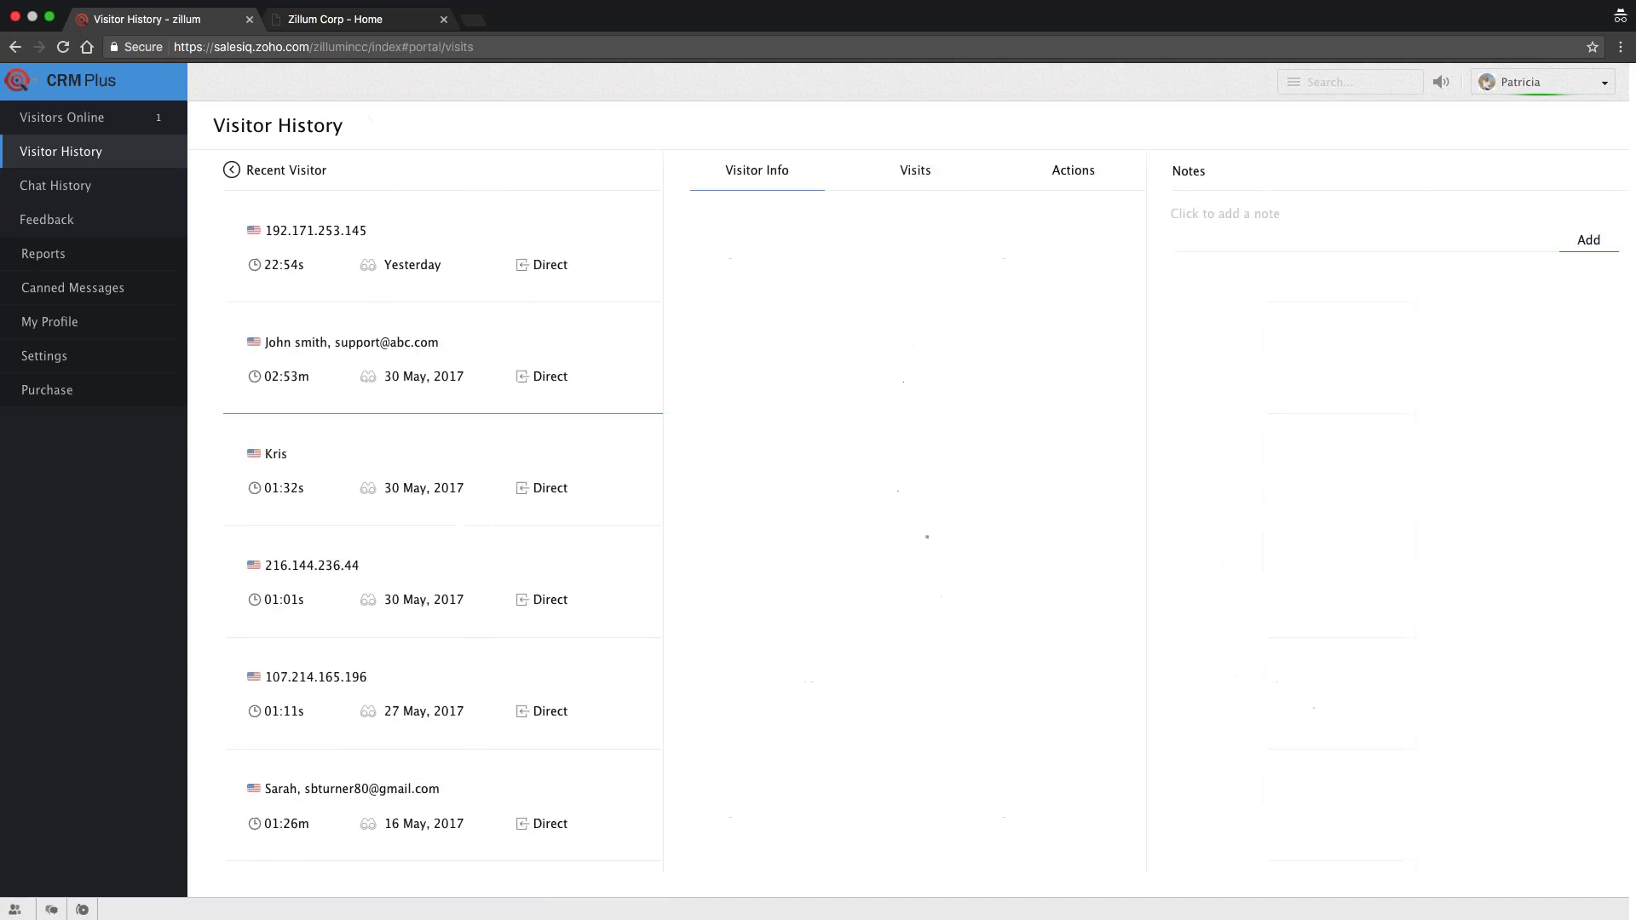
click(1065, 168)
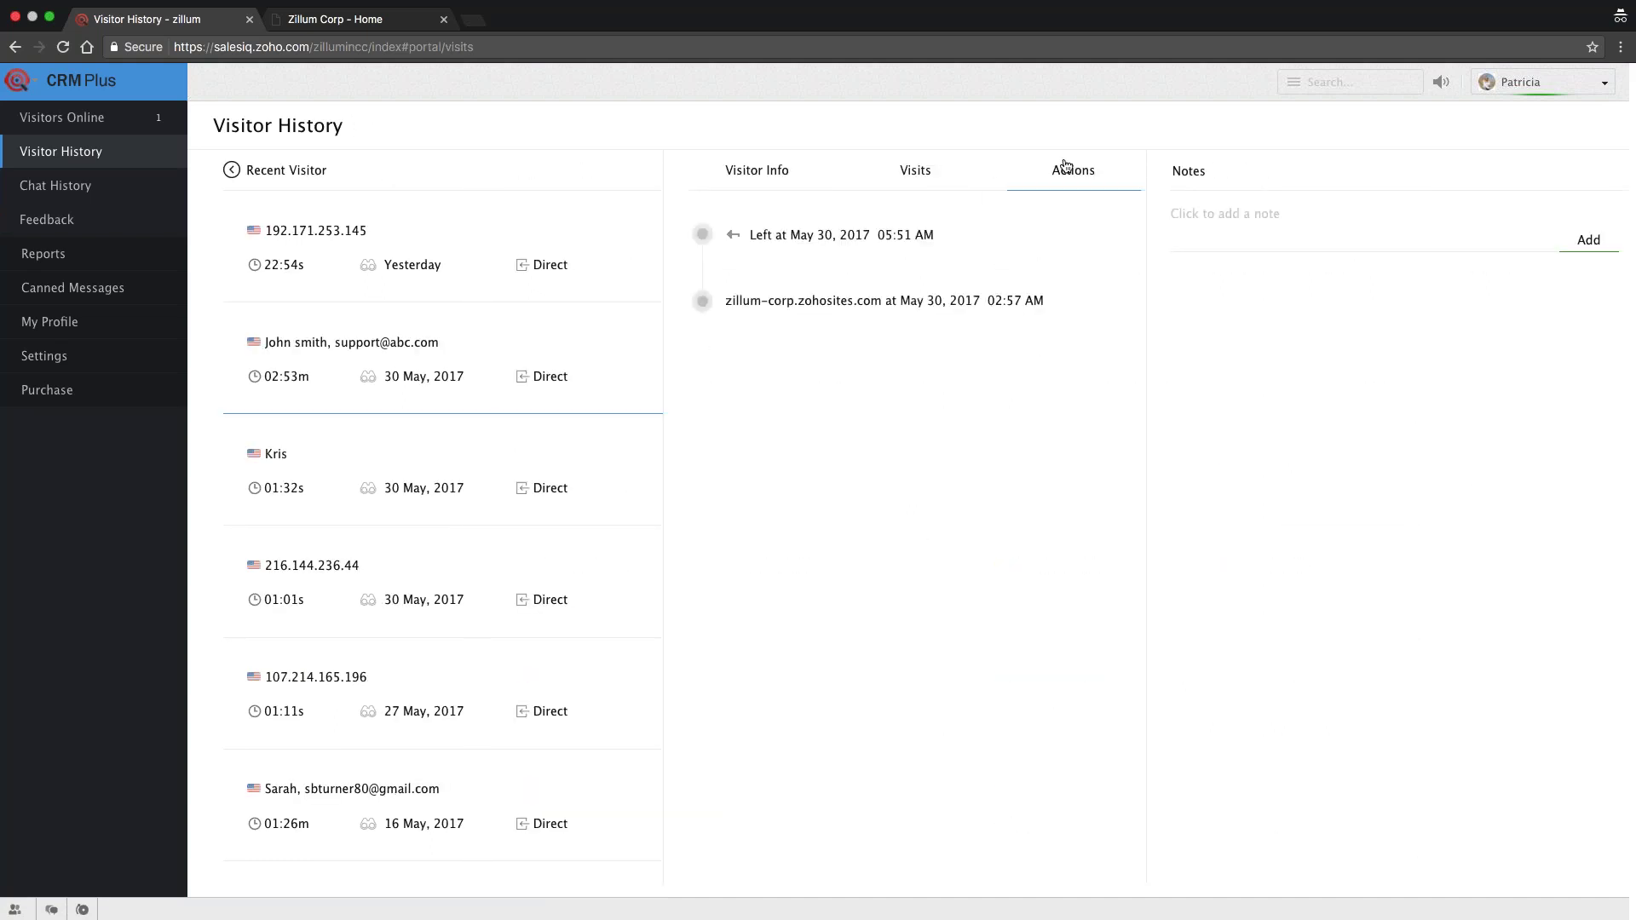
click(915, 170)
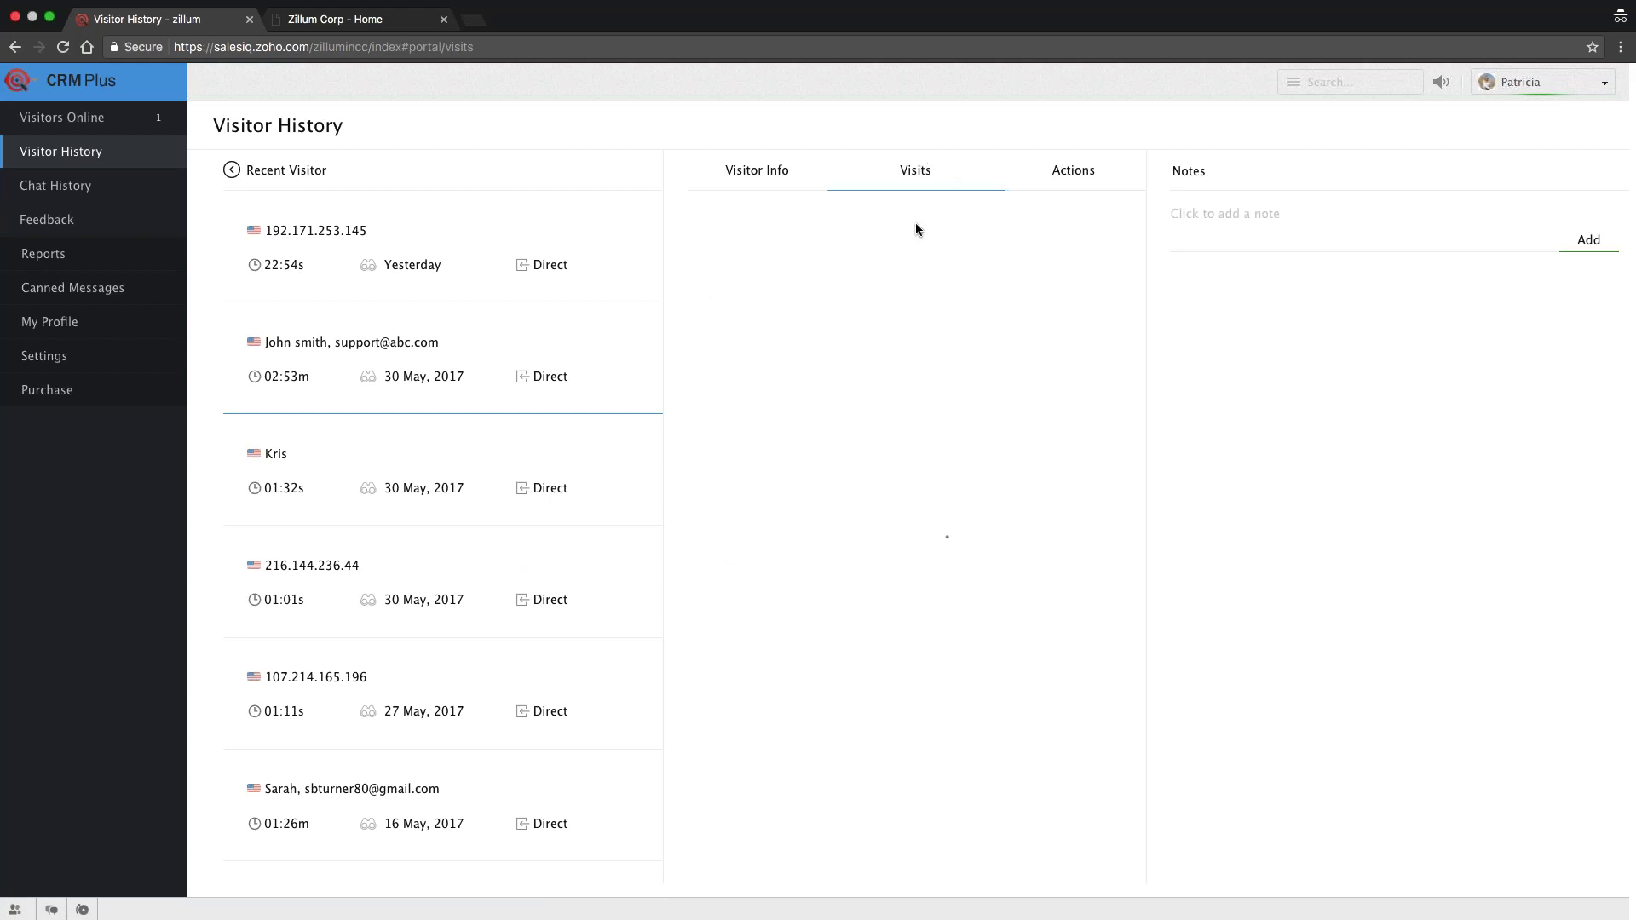
click(816, 258)
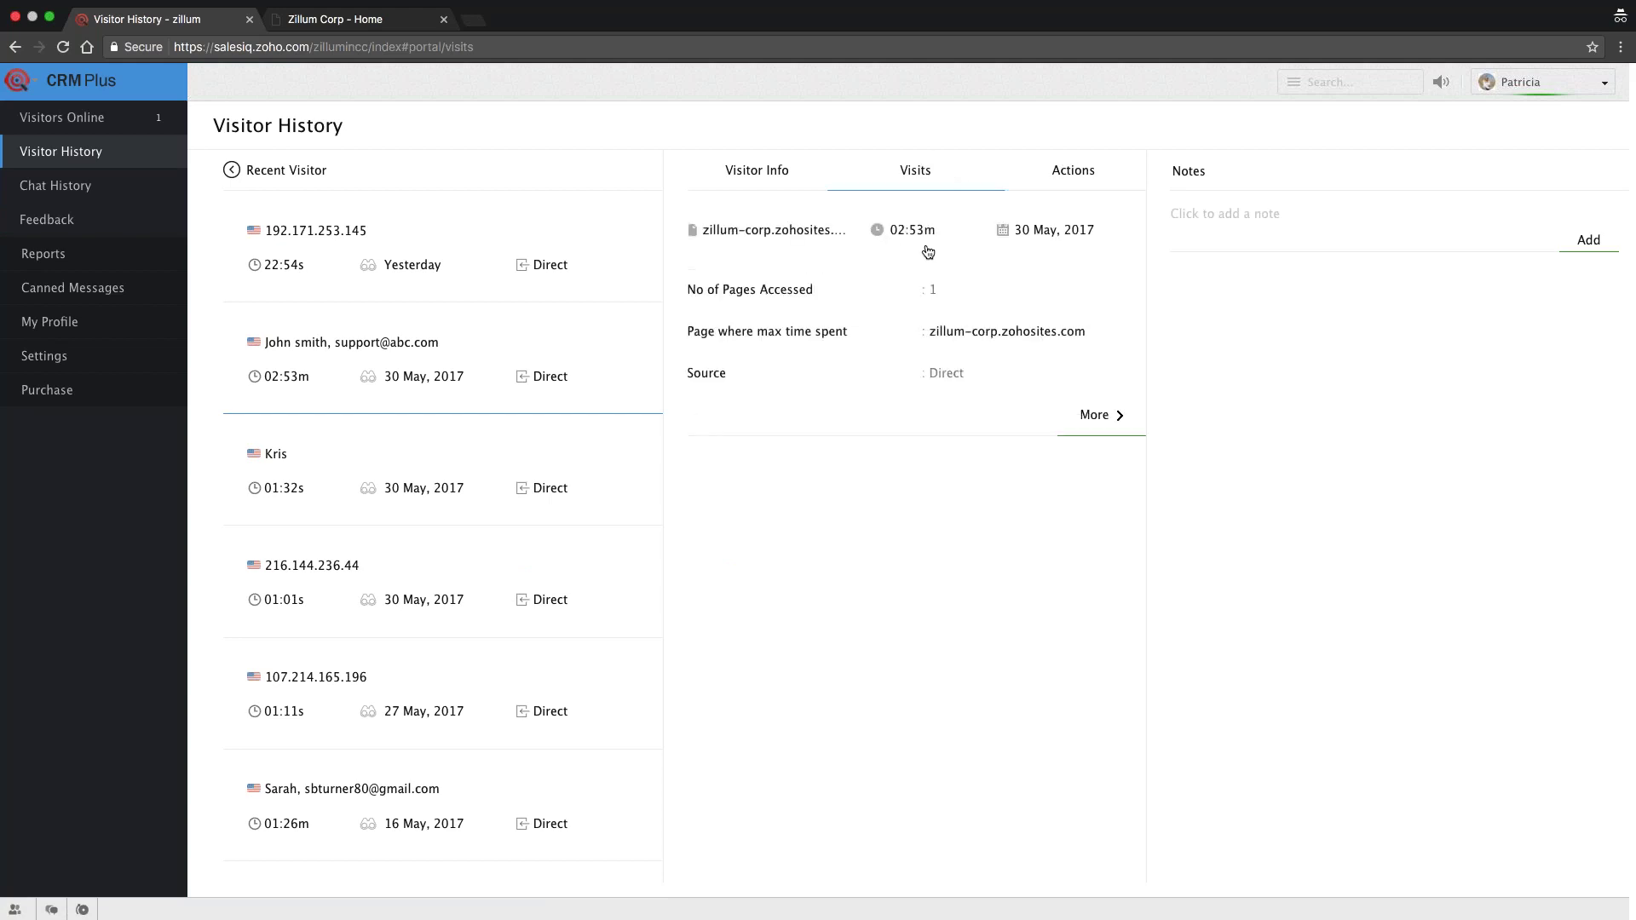
click(1059, 190)
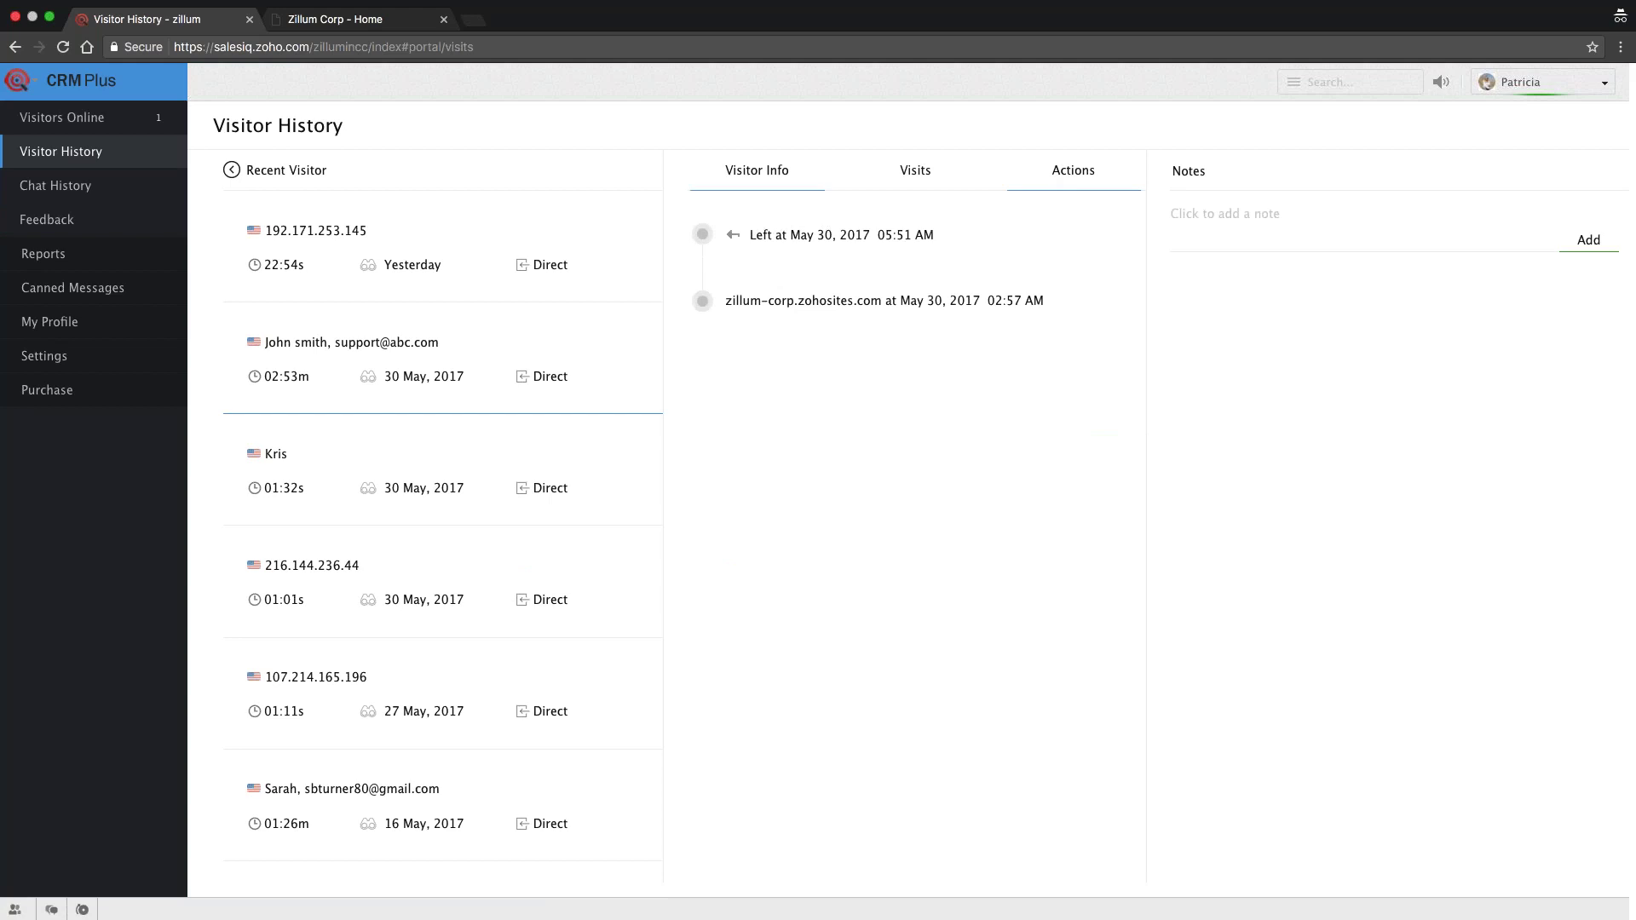
Step: Switch to the Zillum Corp website, examine the home page and the Purchase page's checkout form, and minimise the chat window
click(348, 25)
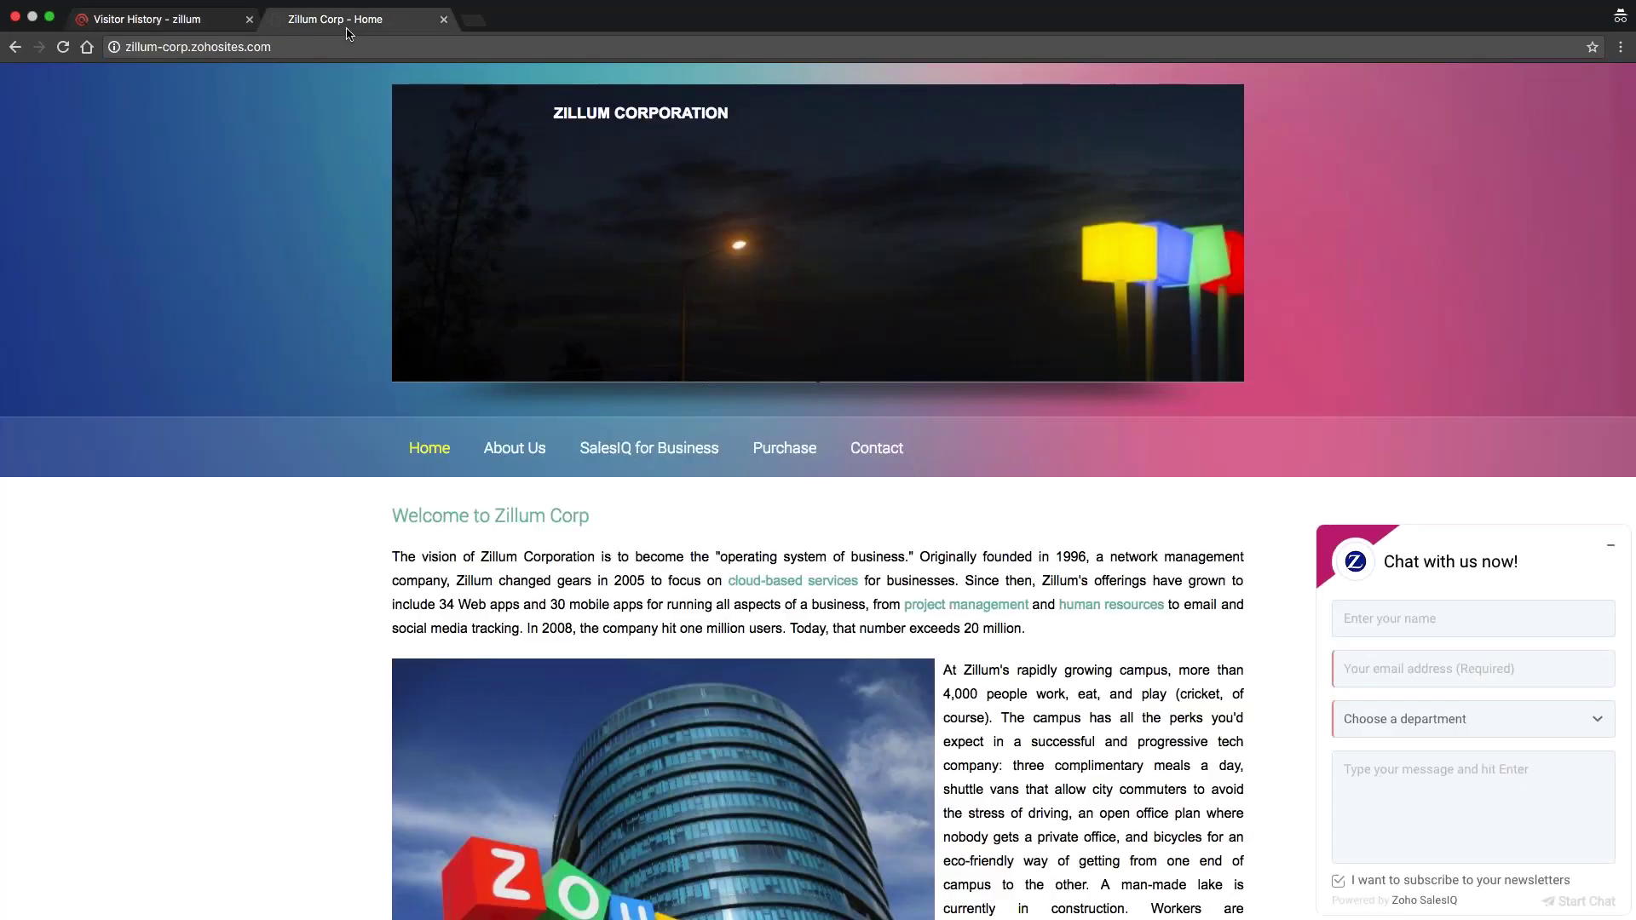
scroll(650, 443, down, 15)
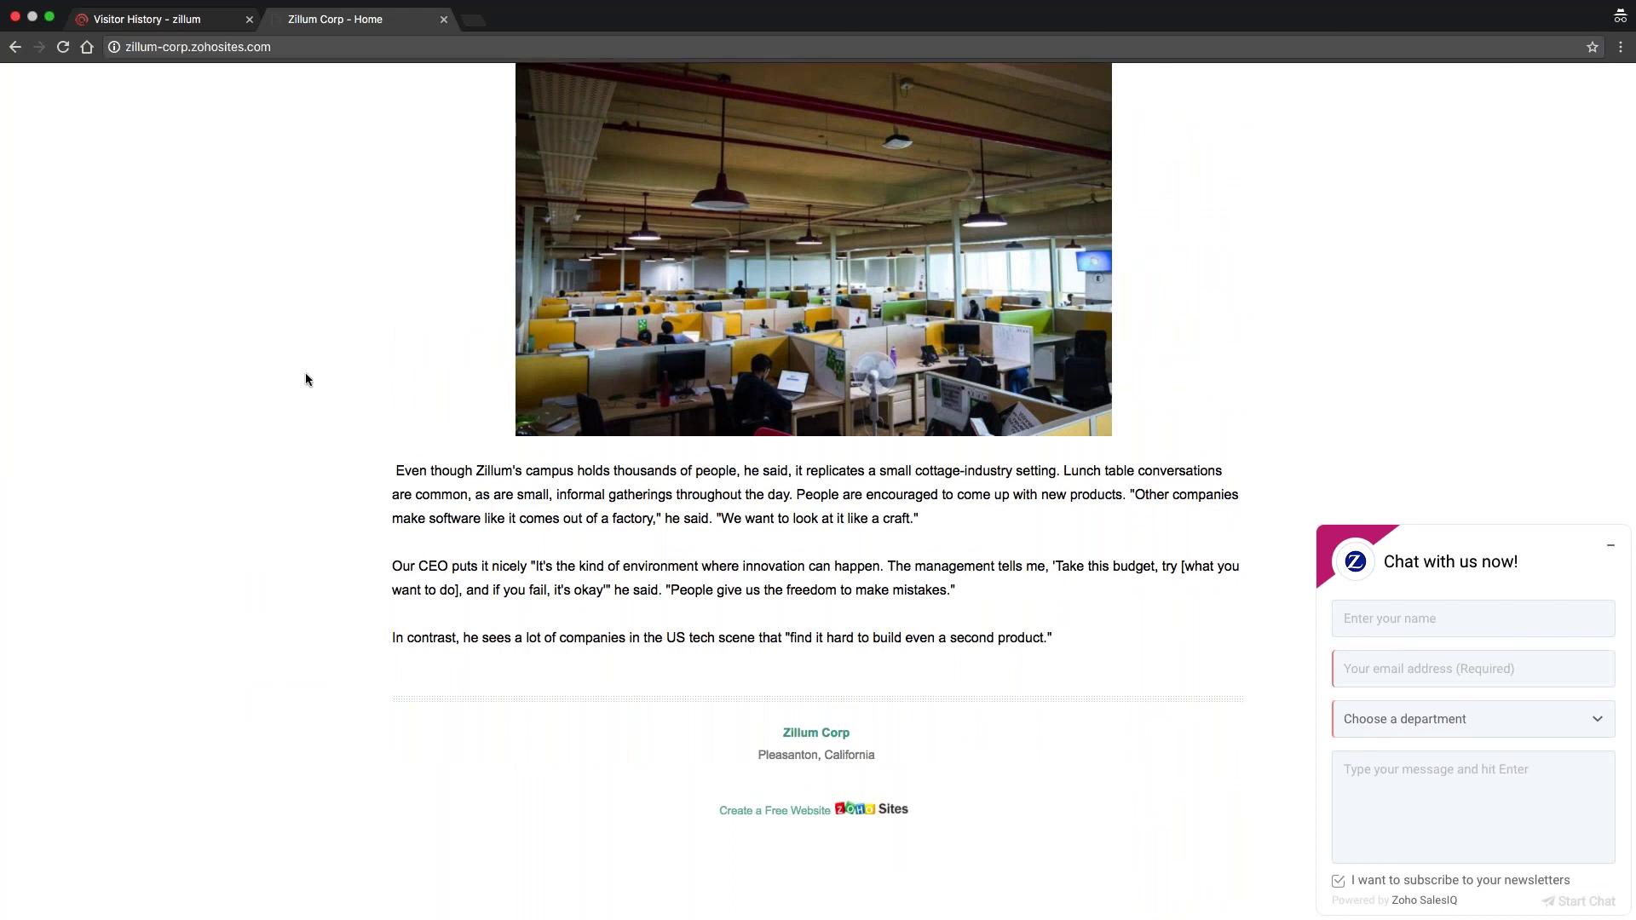
scroll(305, 372, up, 15)
click(780, 449)
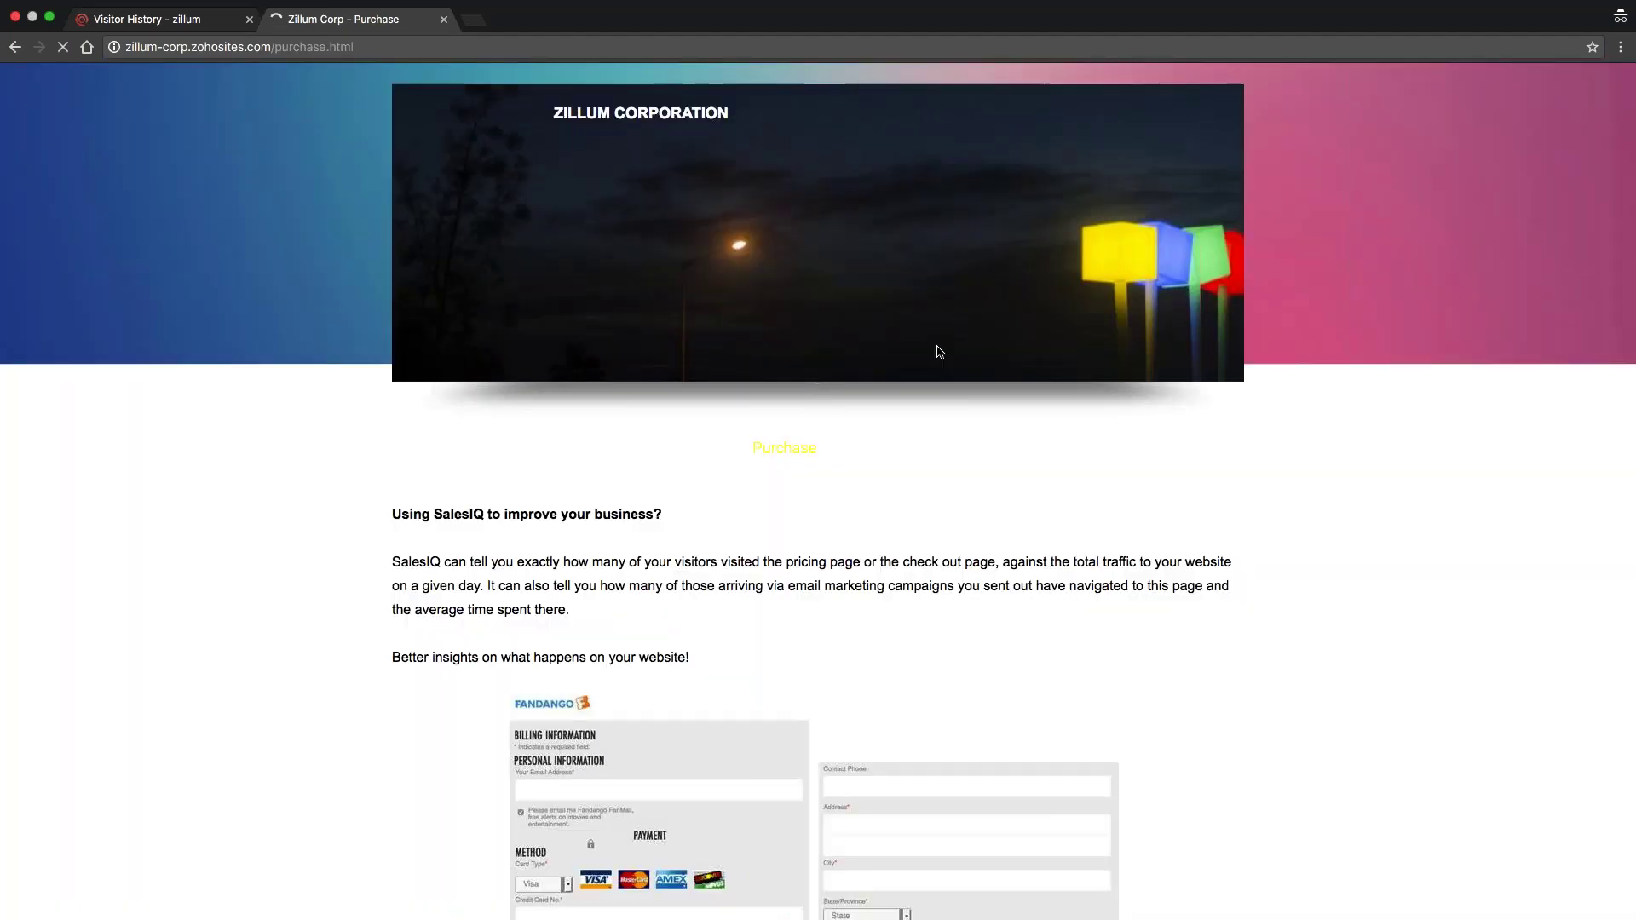
scroll(937, 352, down, 5)
scroll(937, 352, down, 1)
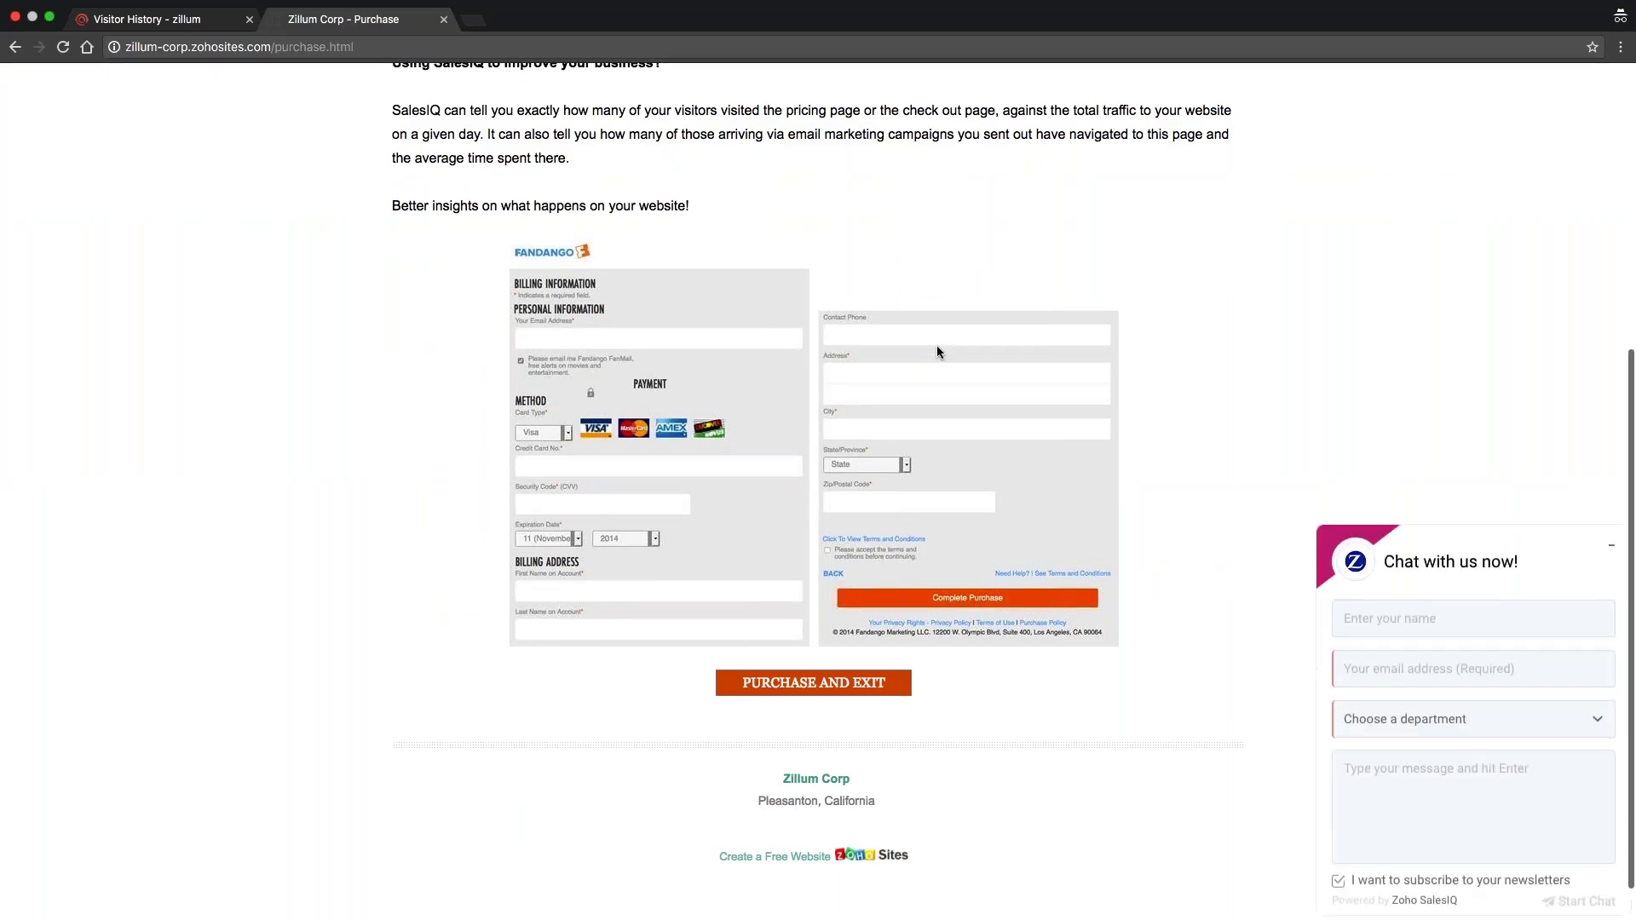
click(1610, 544)
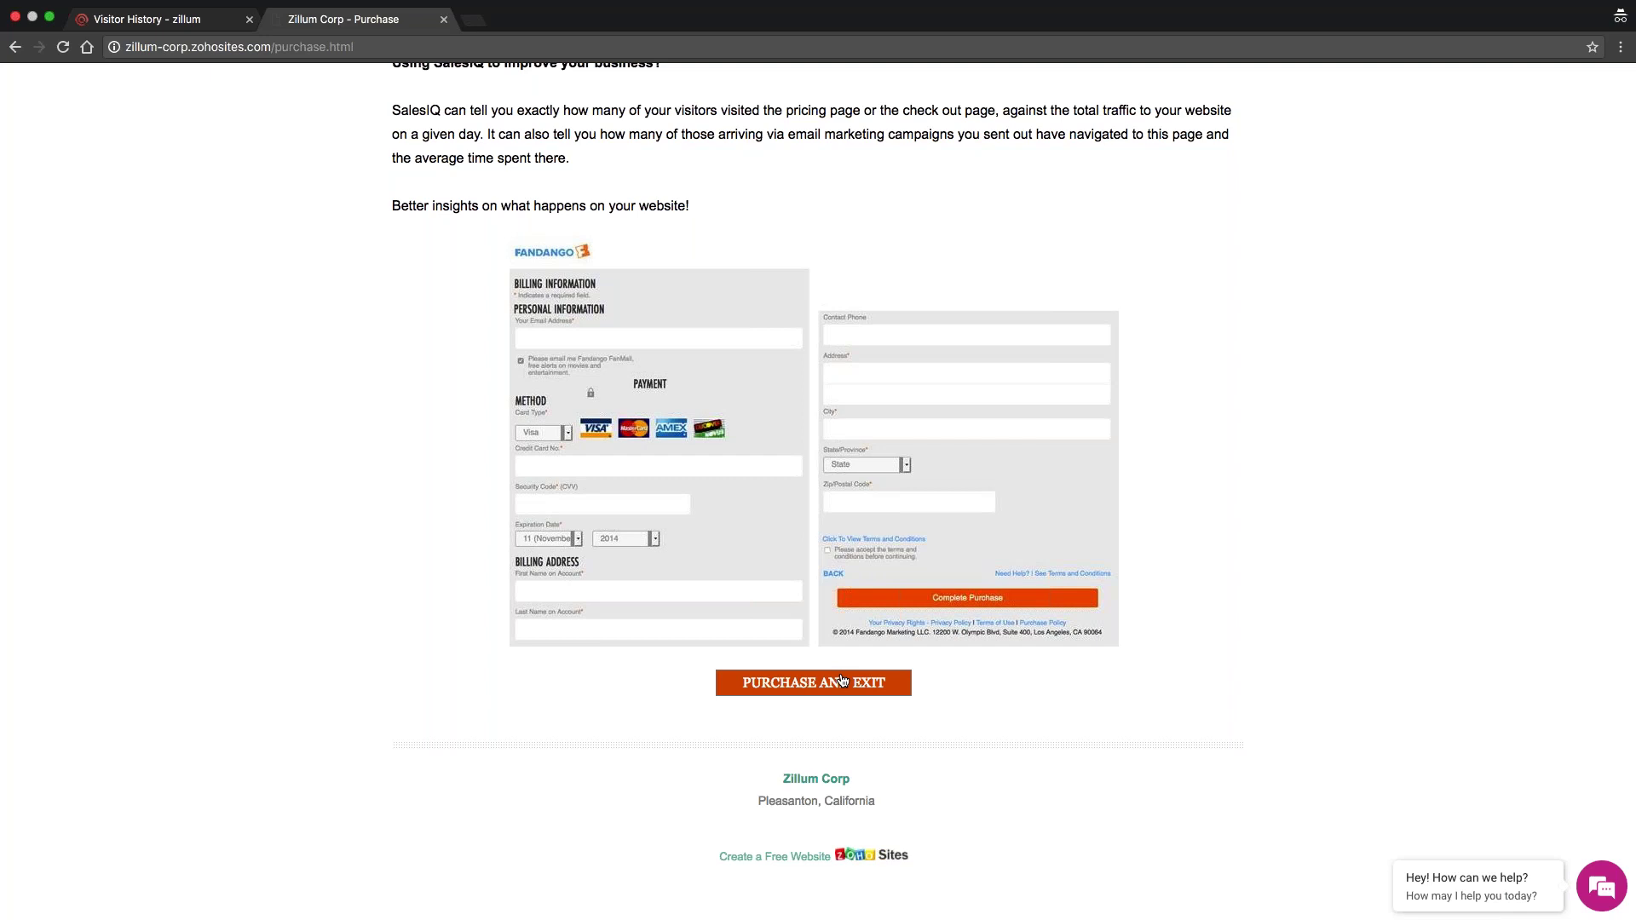
Step: Return to the SalesIQ portal and reopen the Intelligent Triggers rules in the automation settings
key(ctrl+shift+Tab)
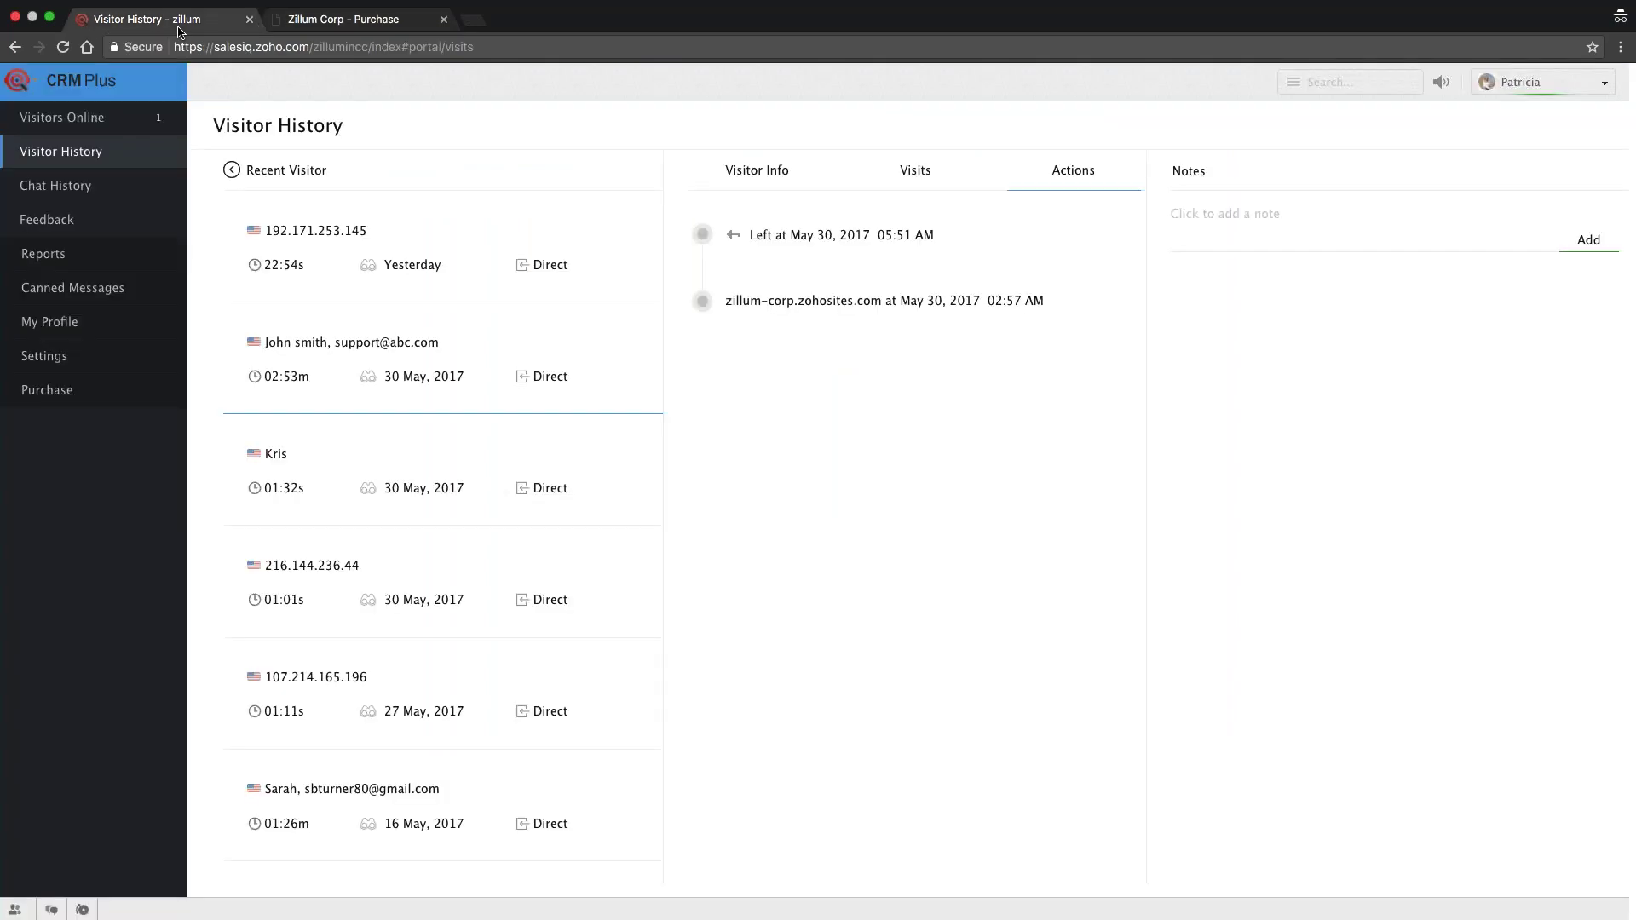
click(44, 356)
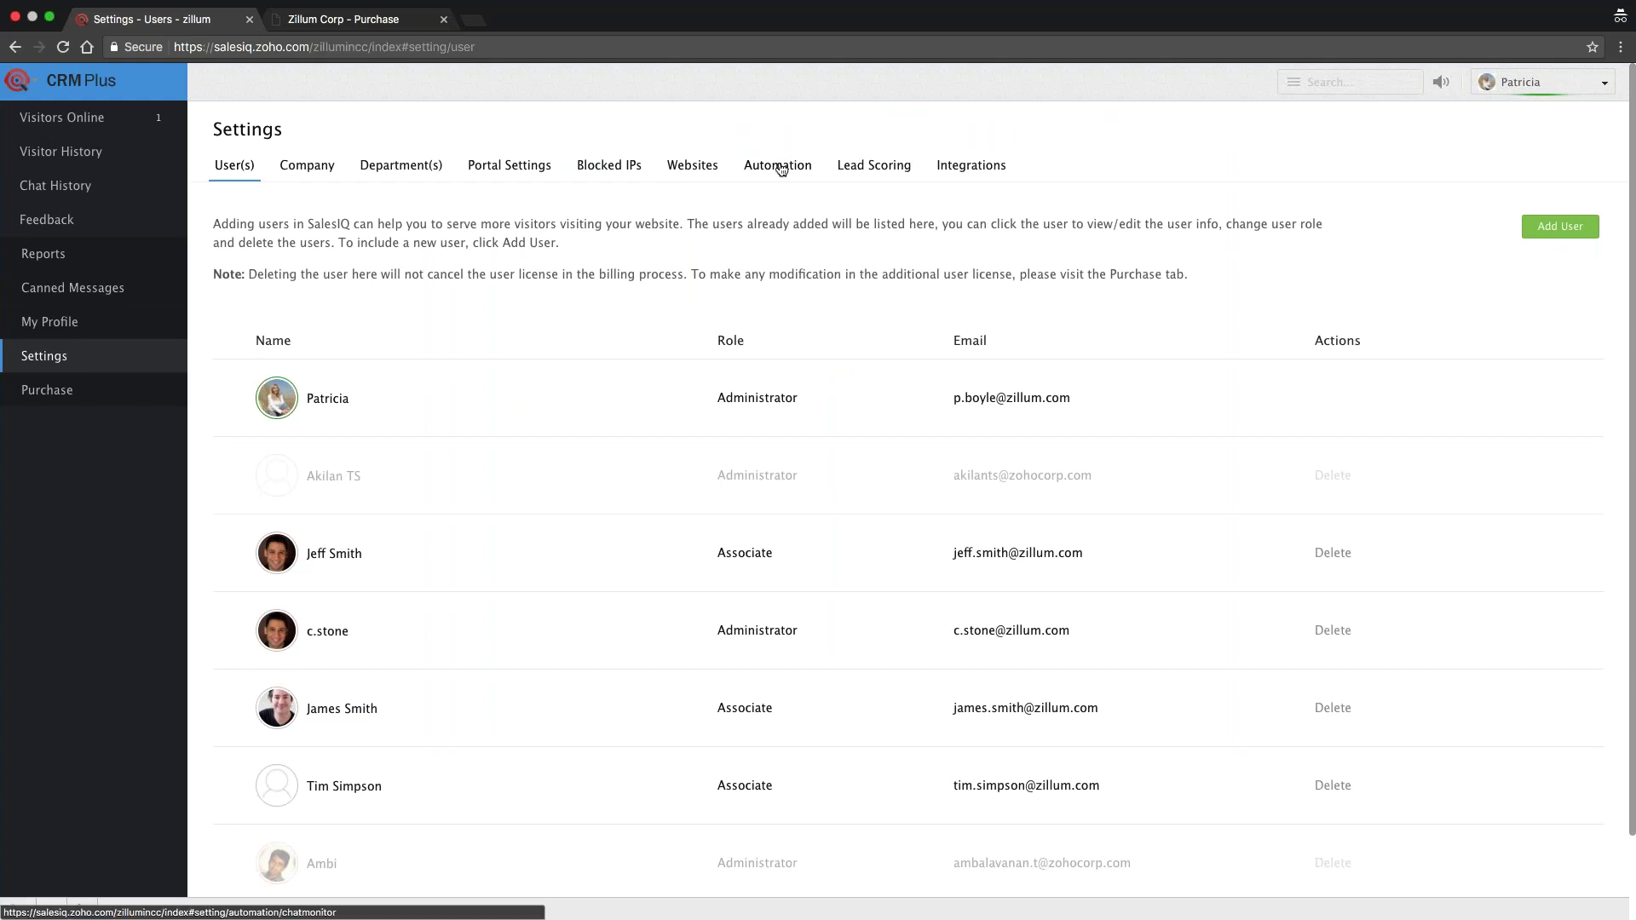
click(781, 169)
click(872, 223)
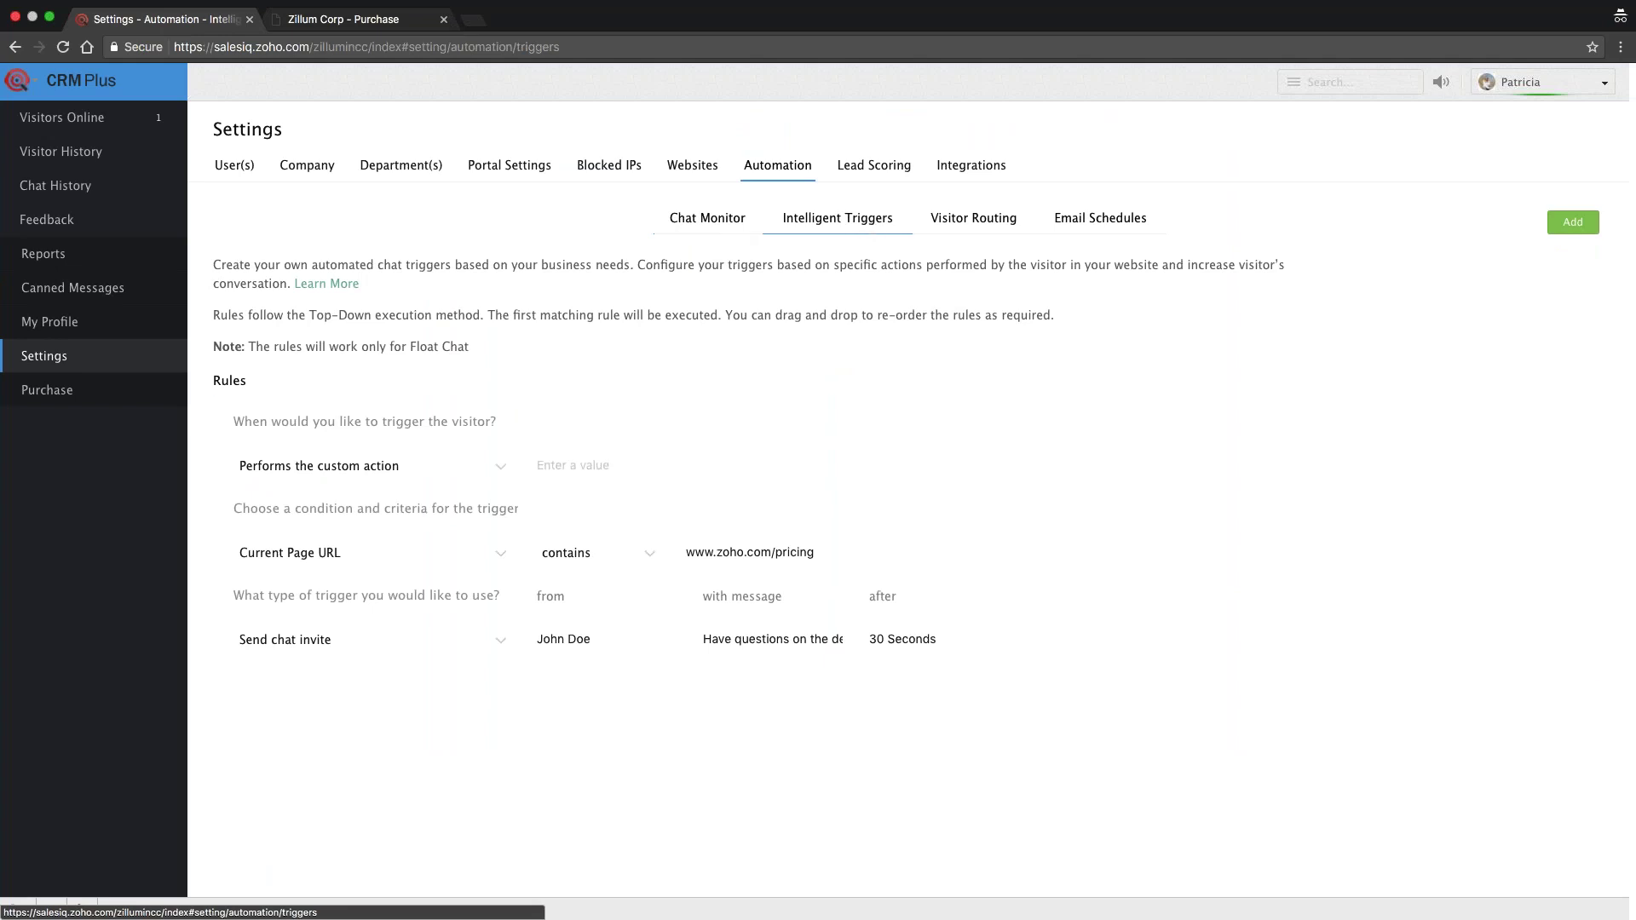
Step: Reselect Performs the custom action as the trigger event and examine the available custom actions and the sample script
click(368, 475)
click(371, 588)
click(587, 482)
click(592, 465)
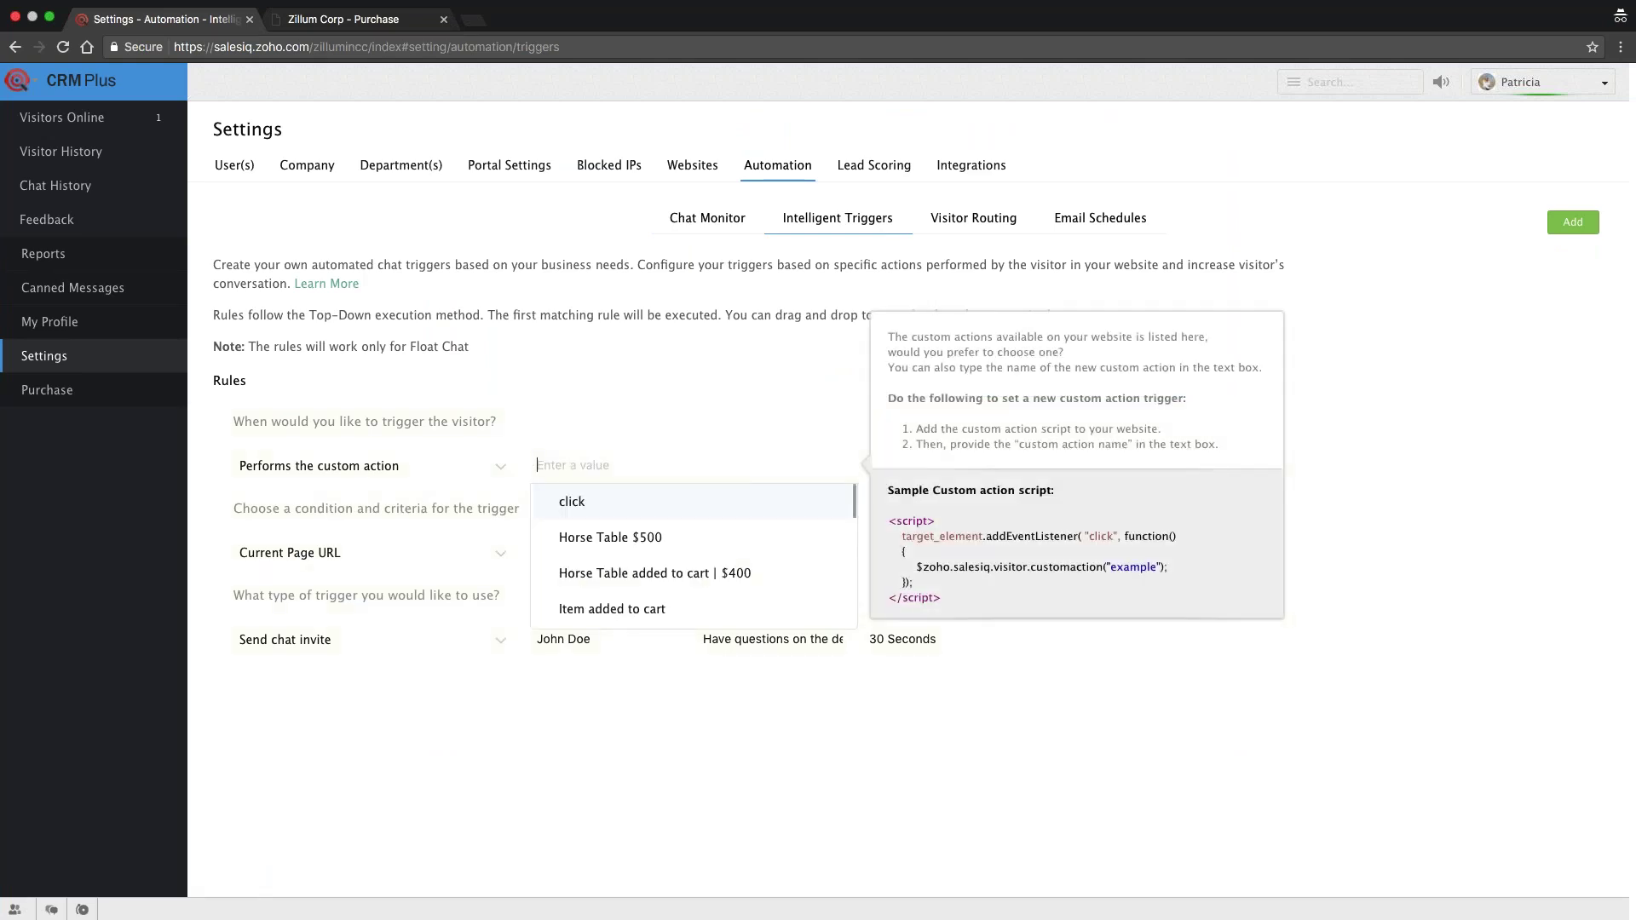
drag(942, 590, 876, 519)
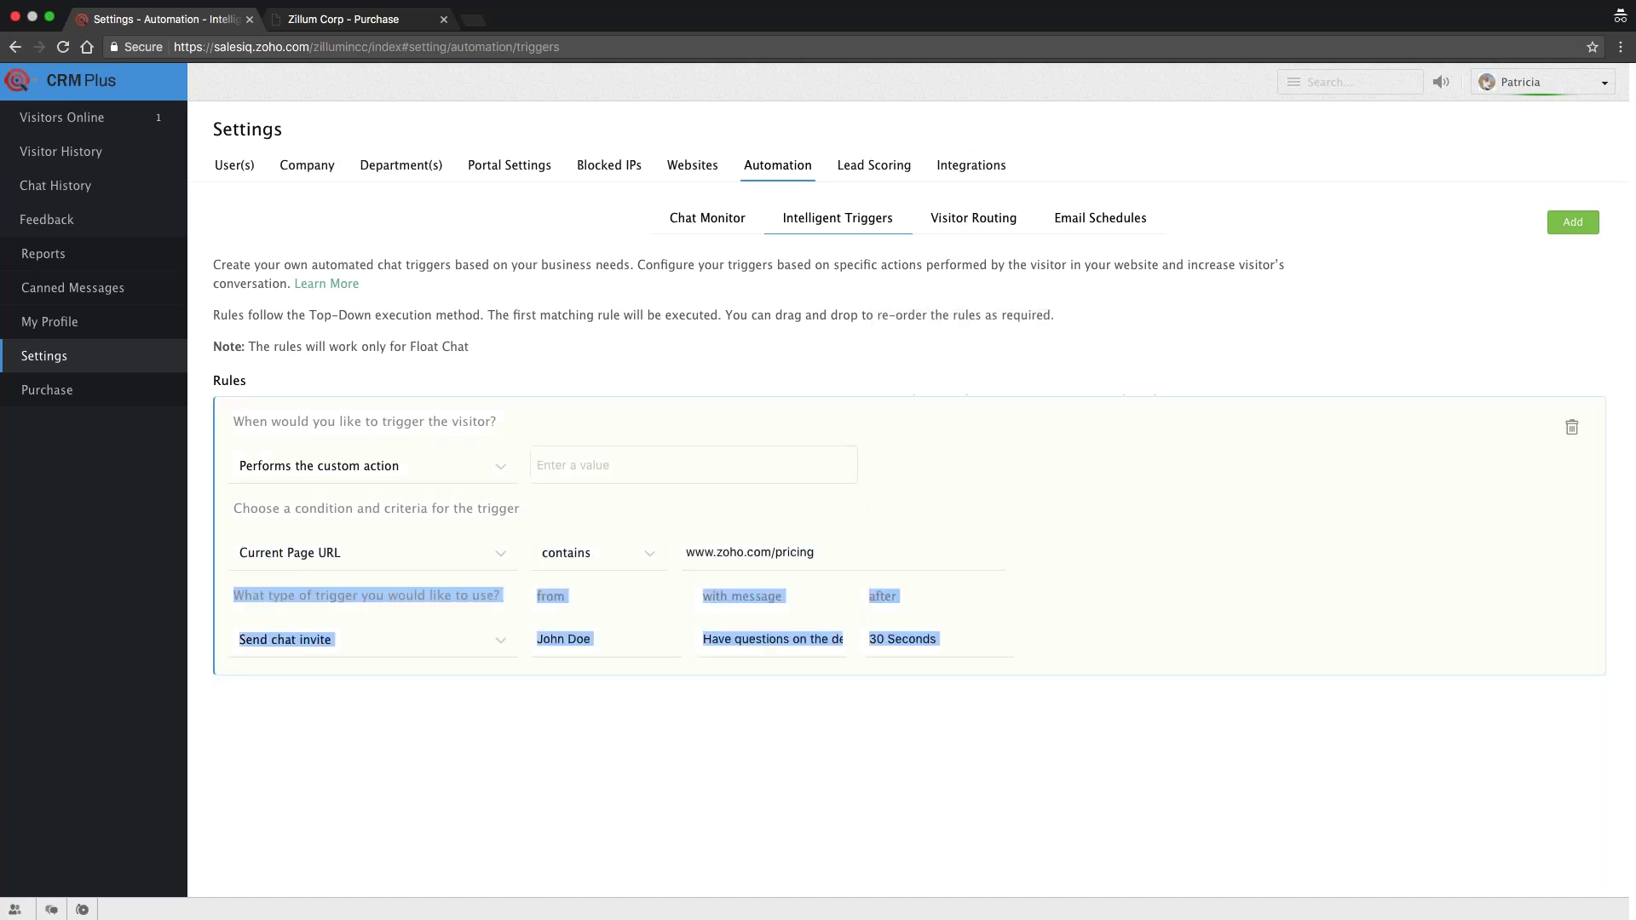
Step: Examine the sample custom action script and the Purchase and Exit button on the Zillum Corp Purchase page
click(712, 459)
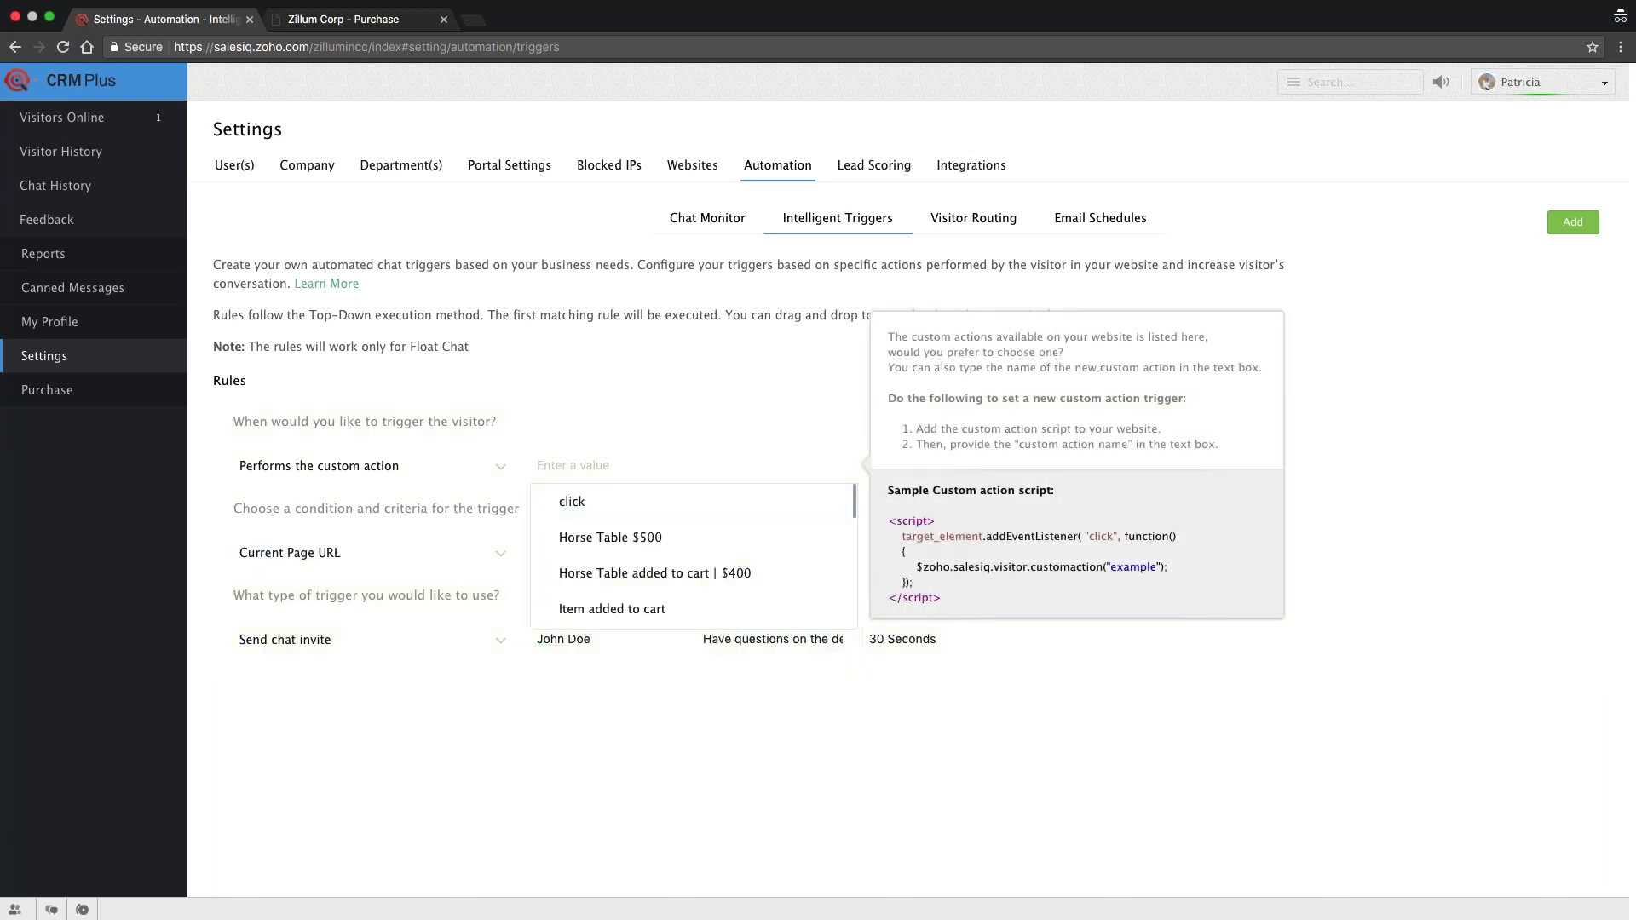
drag(942, 598, 887, 519)
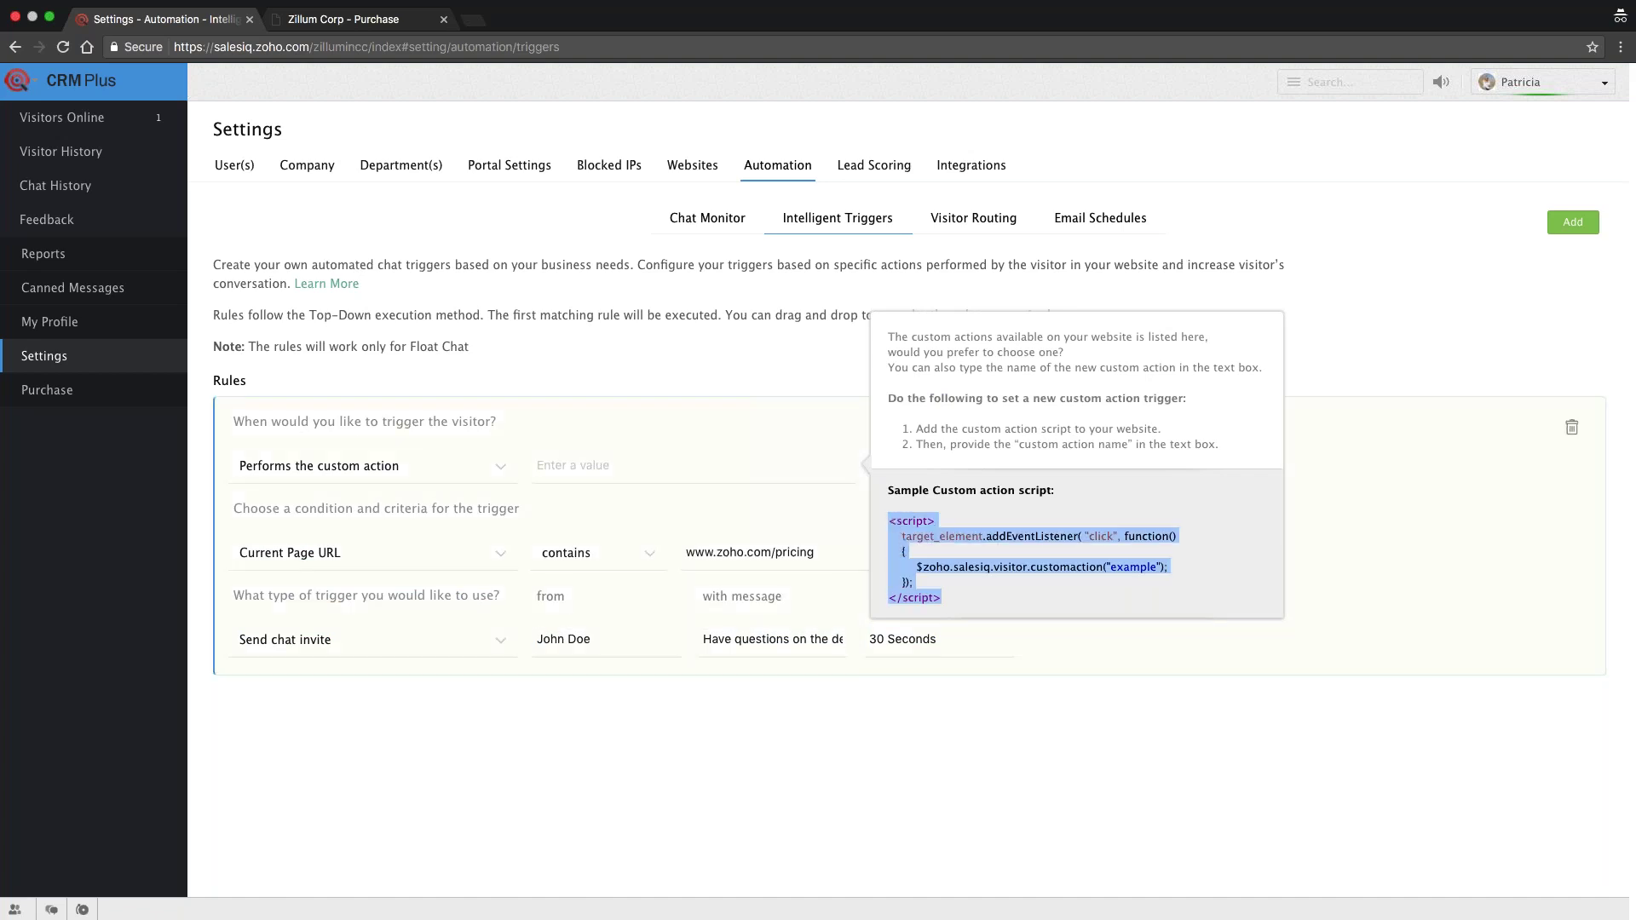
key(ctrl+Tab)
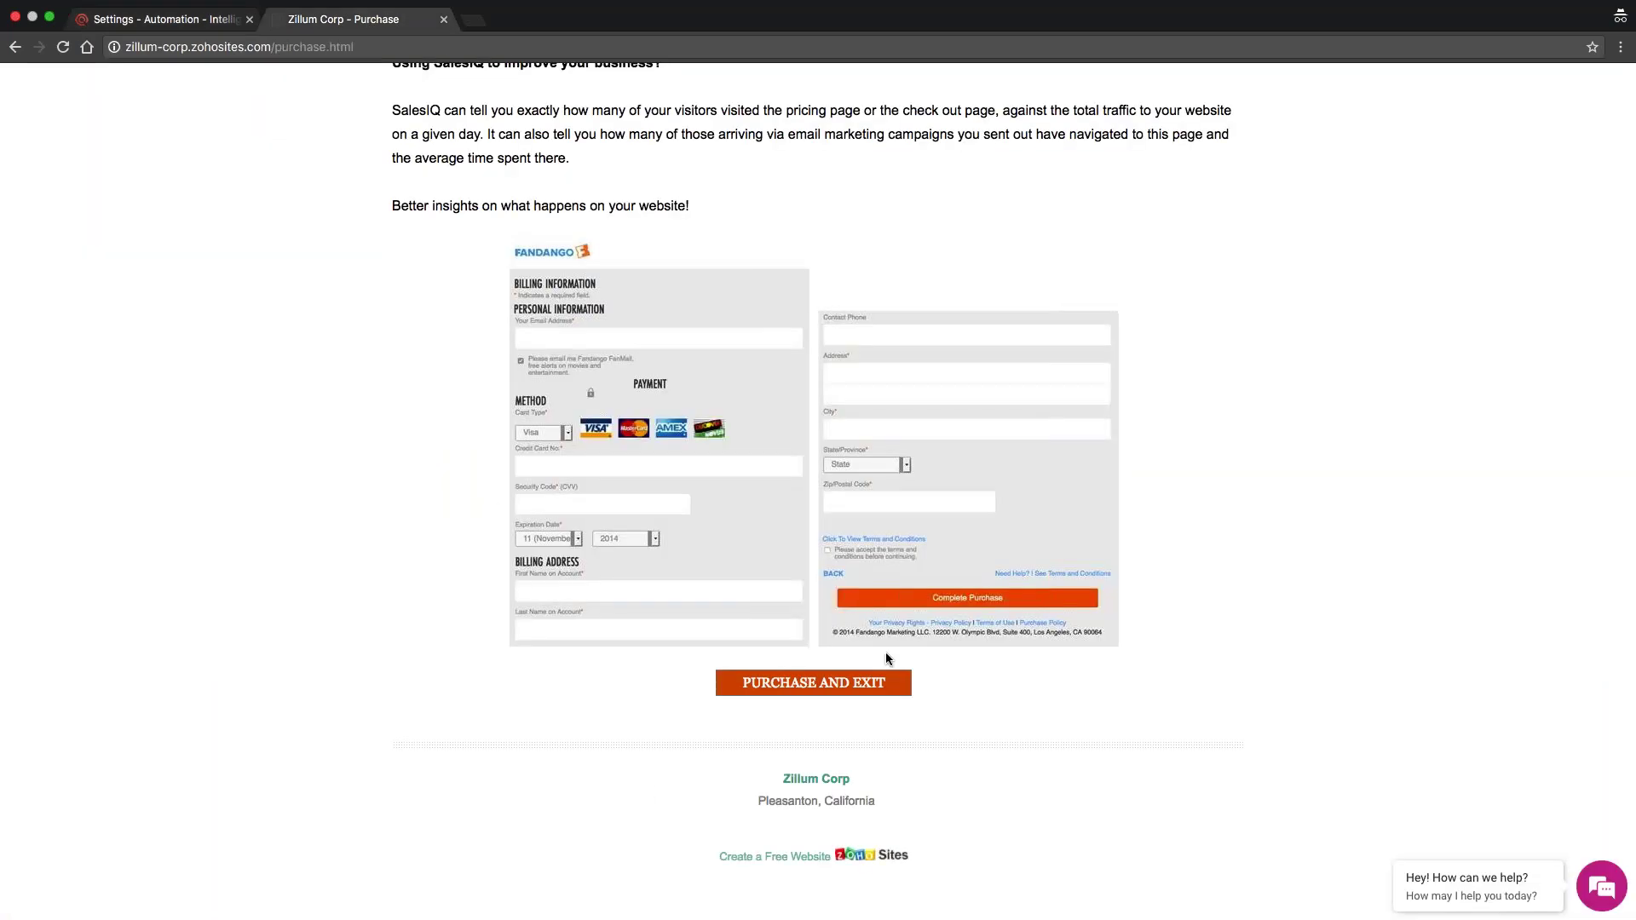
click(886, 657)
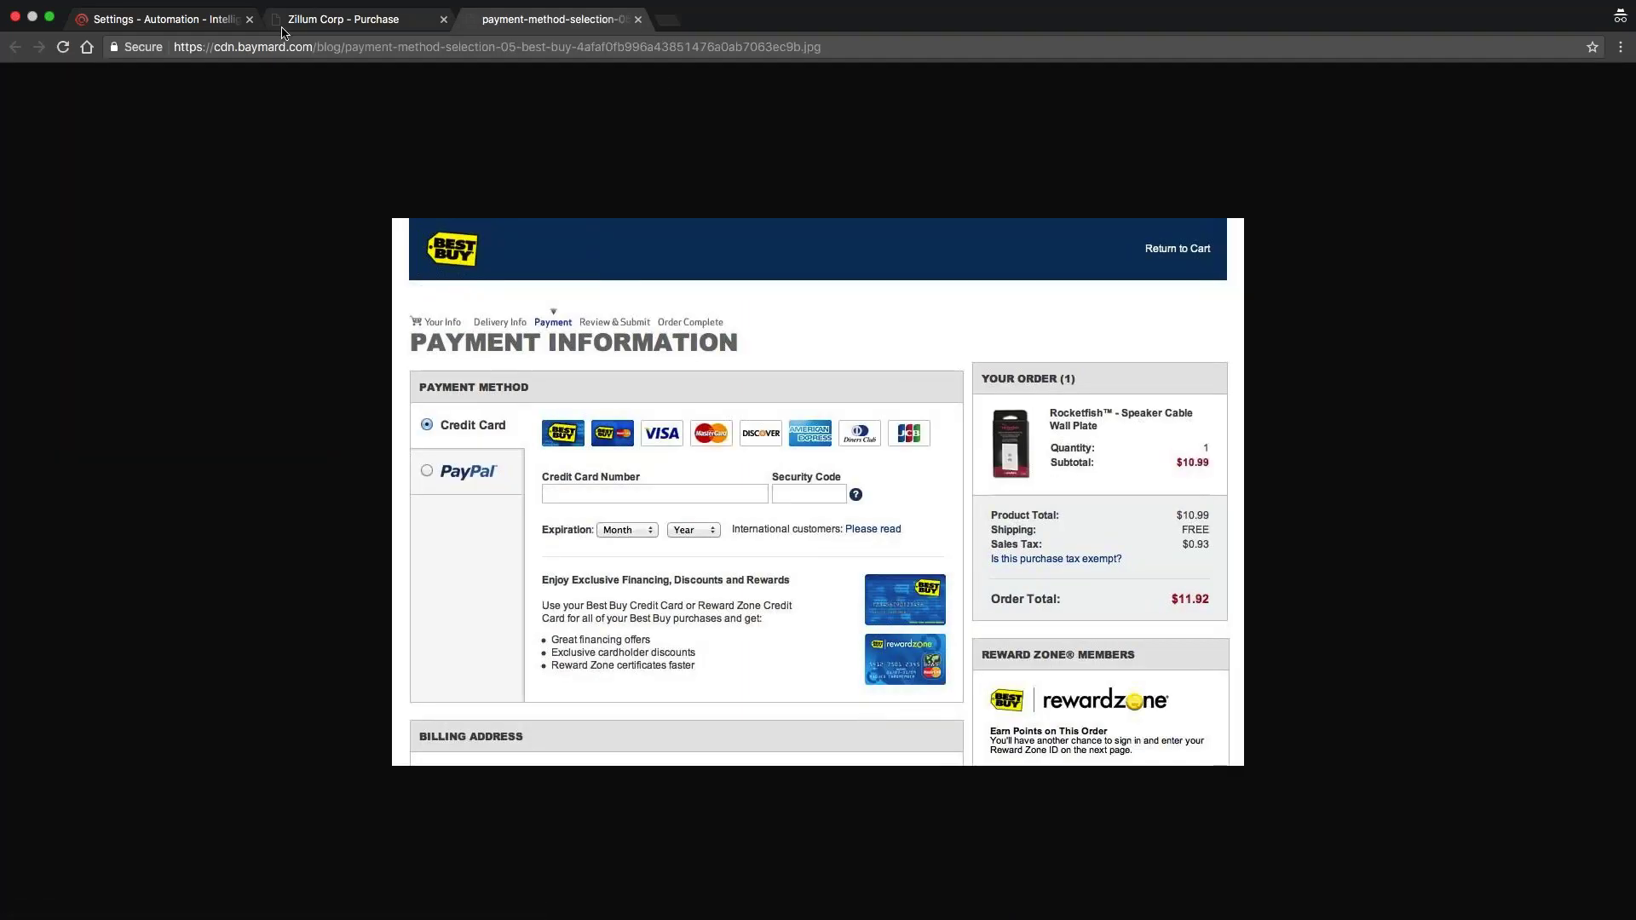
click(348, 30)
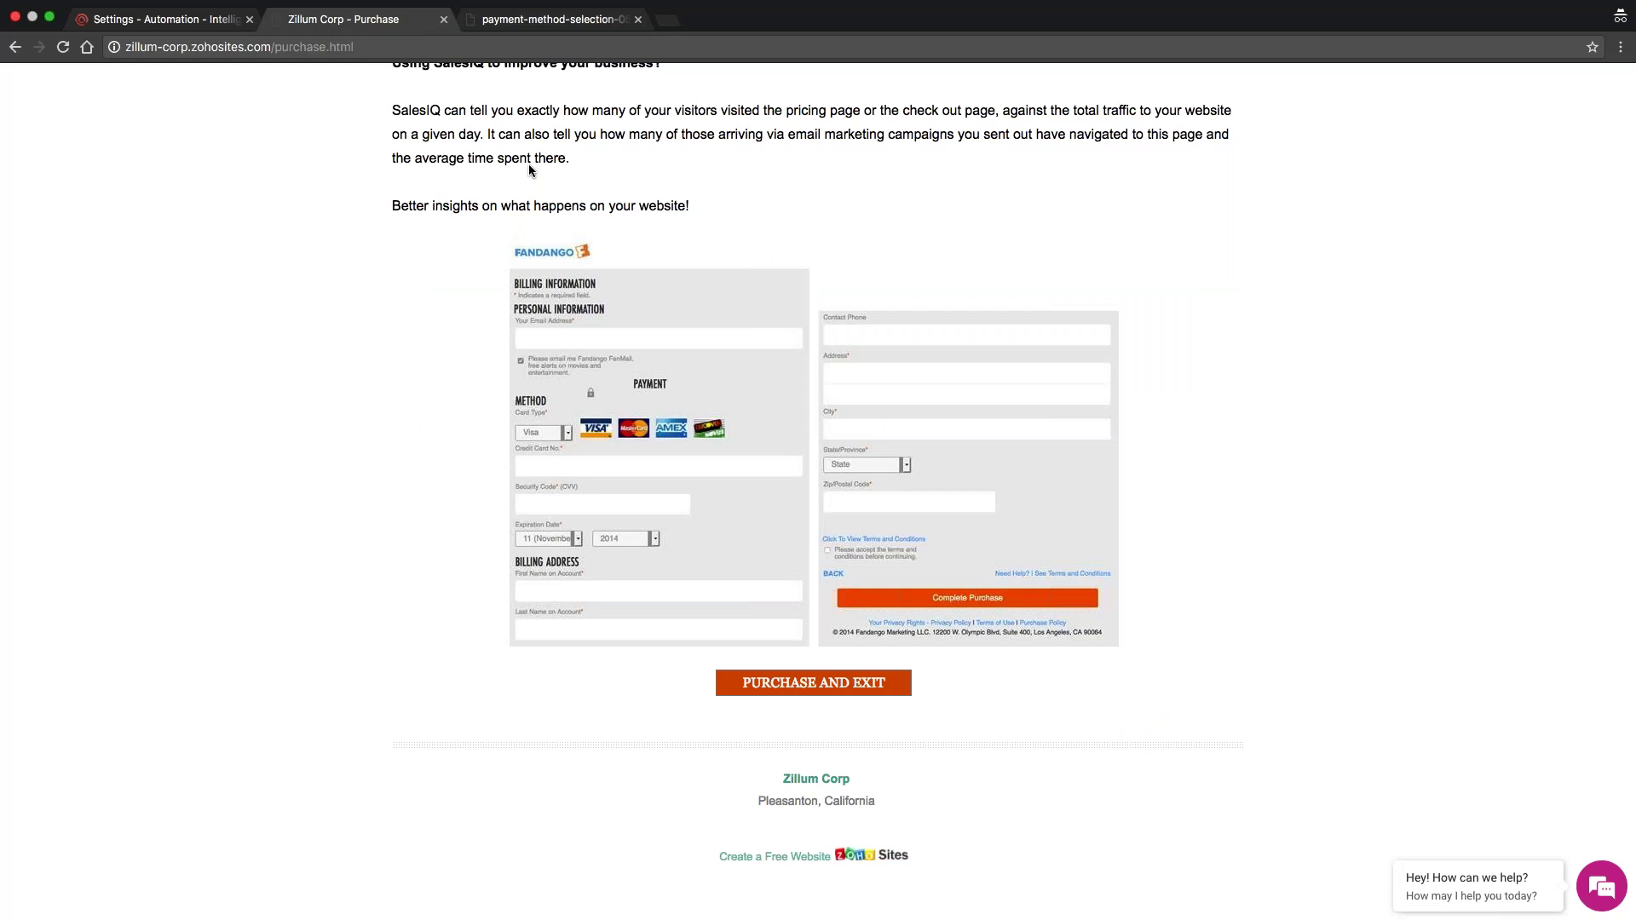
key(super+l)
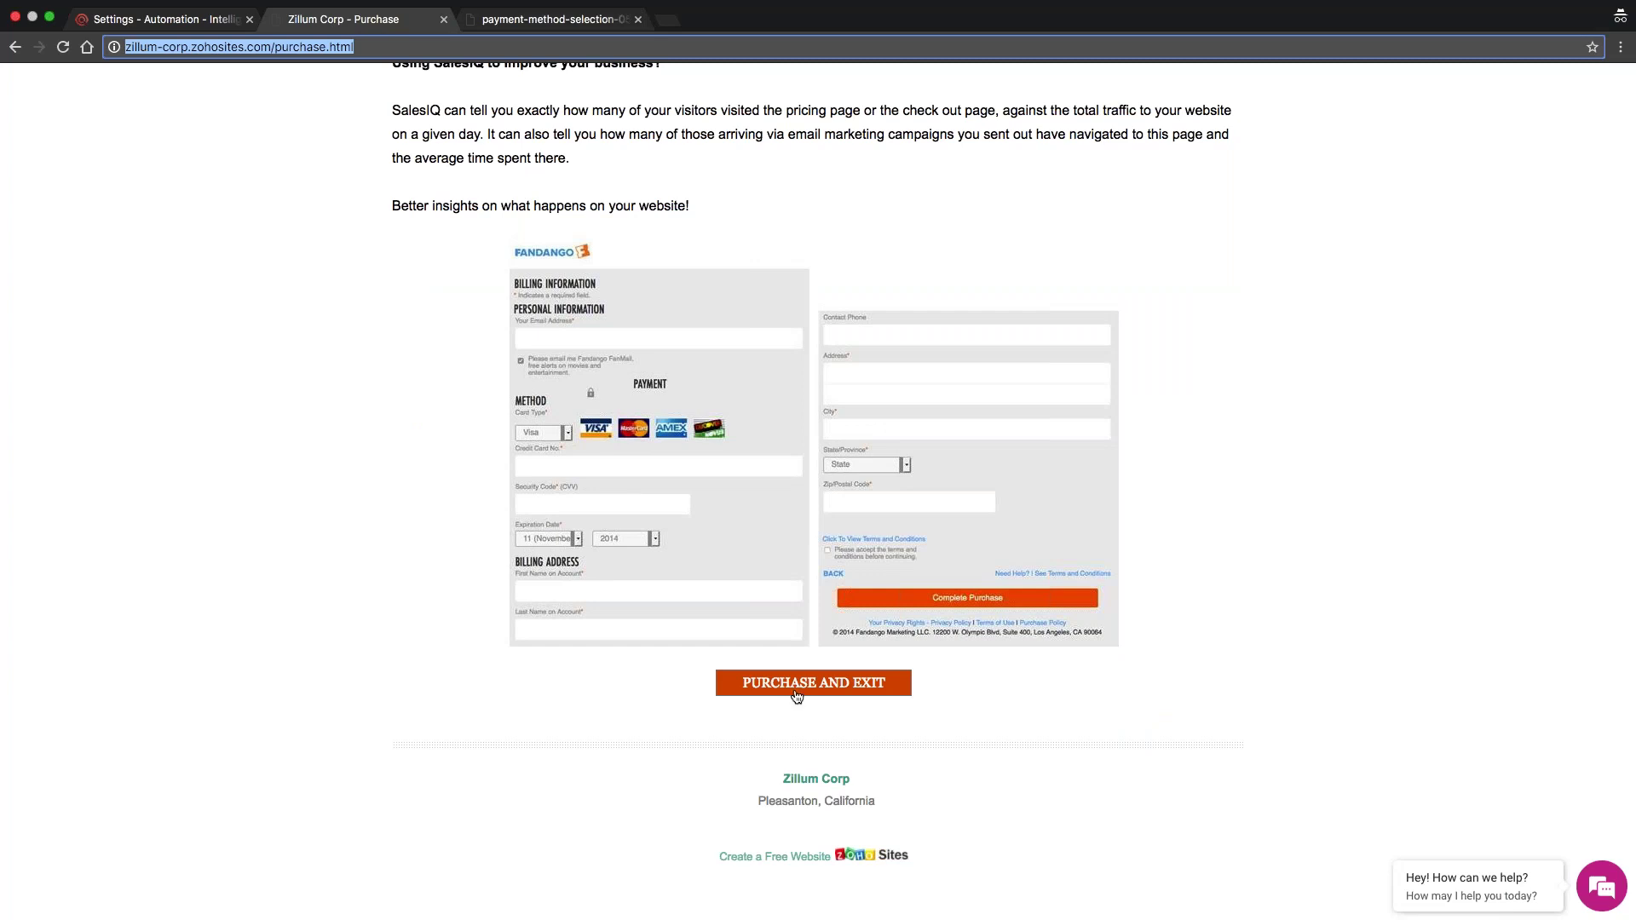
Step: Return to the SalesIQ trigger rule, choose Item added to cart as the custom action, and review the chat invite message
key(ctrl+shift+Tab)
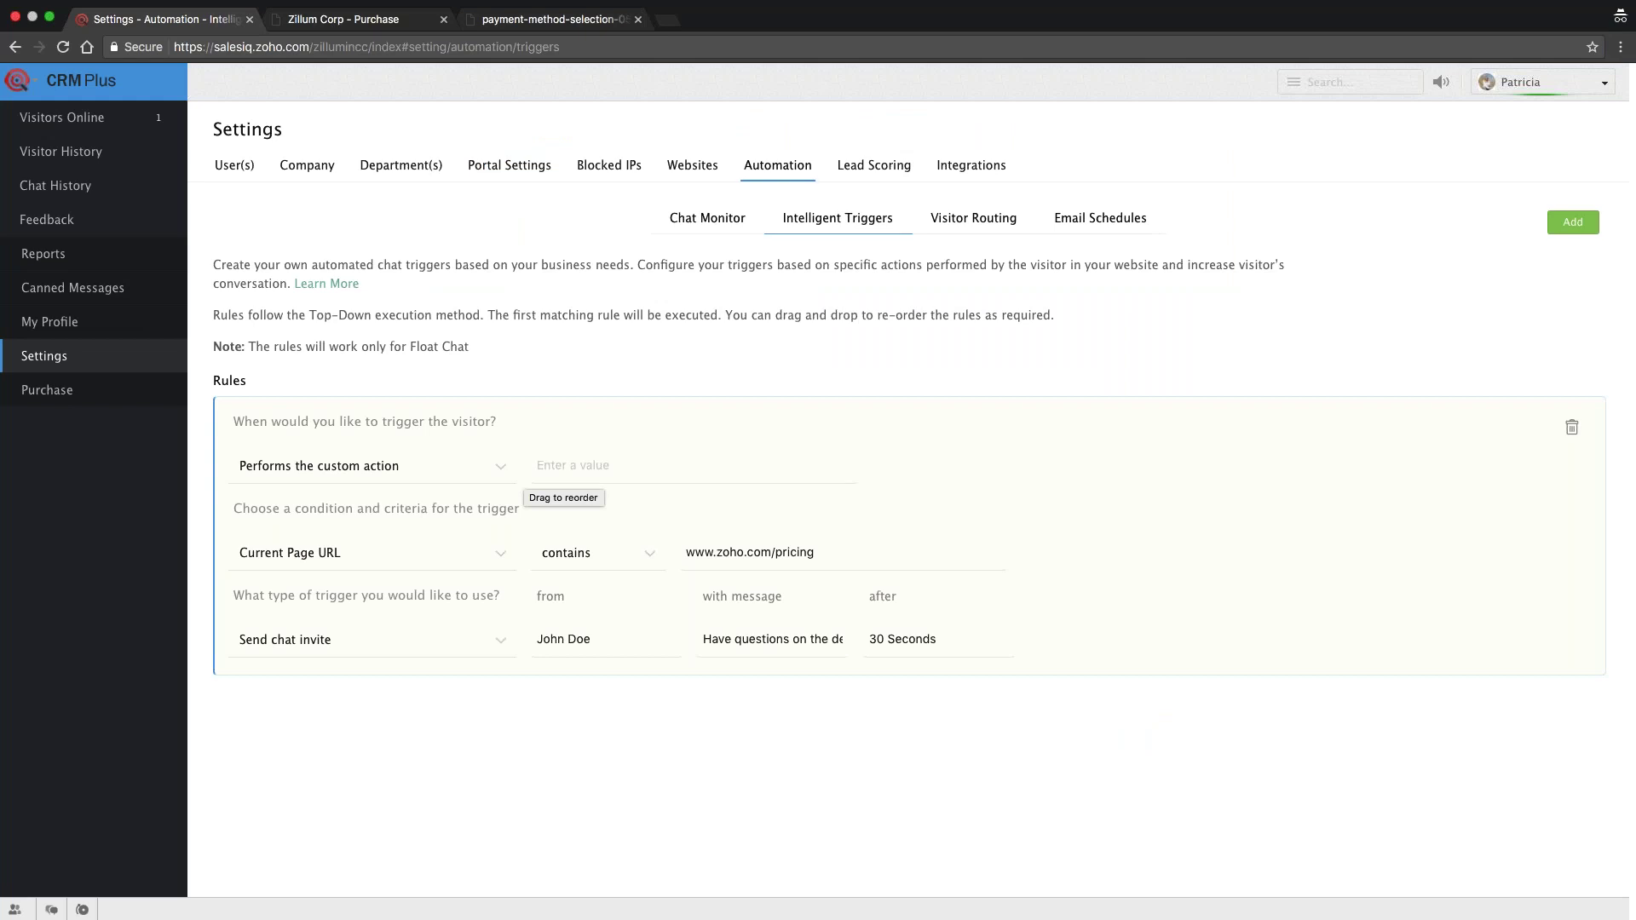
click(551, 470)
scroll(650, 553, down, 2)
scroll(654, 541, up, 1)
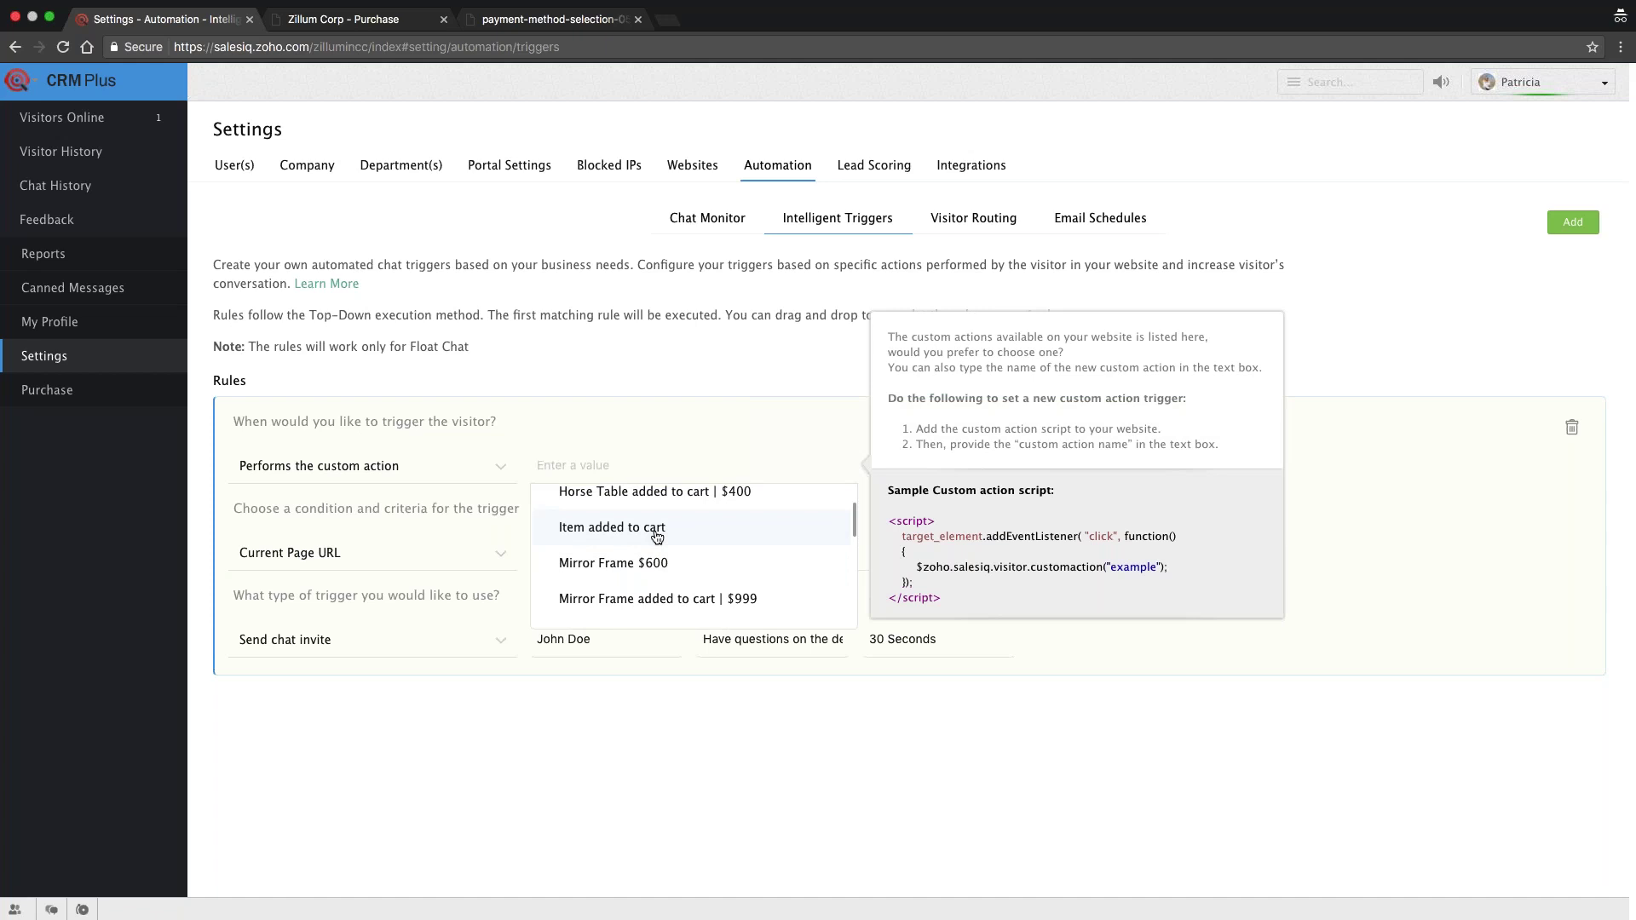
click(656, 529)
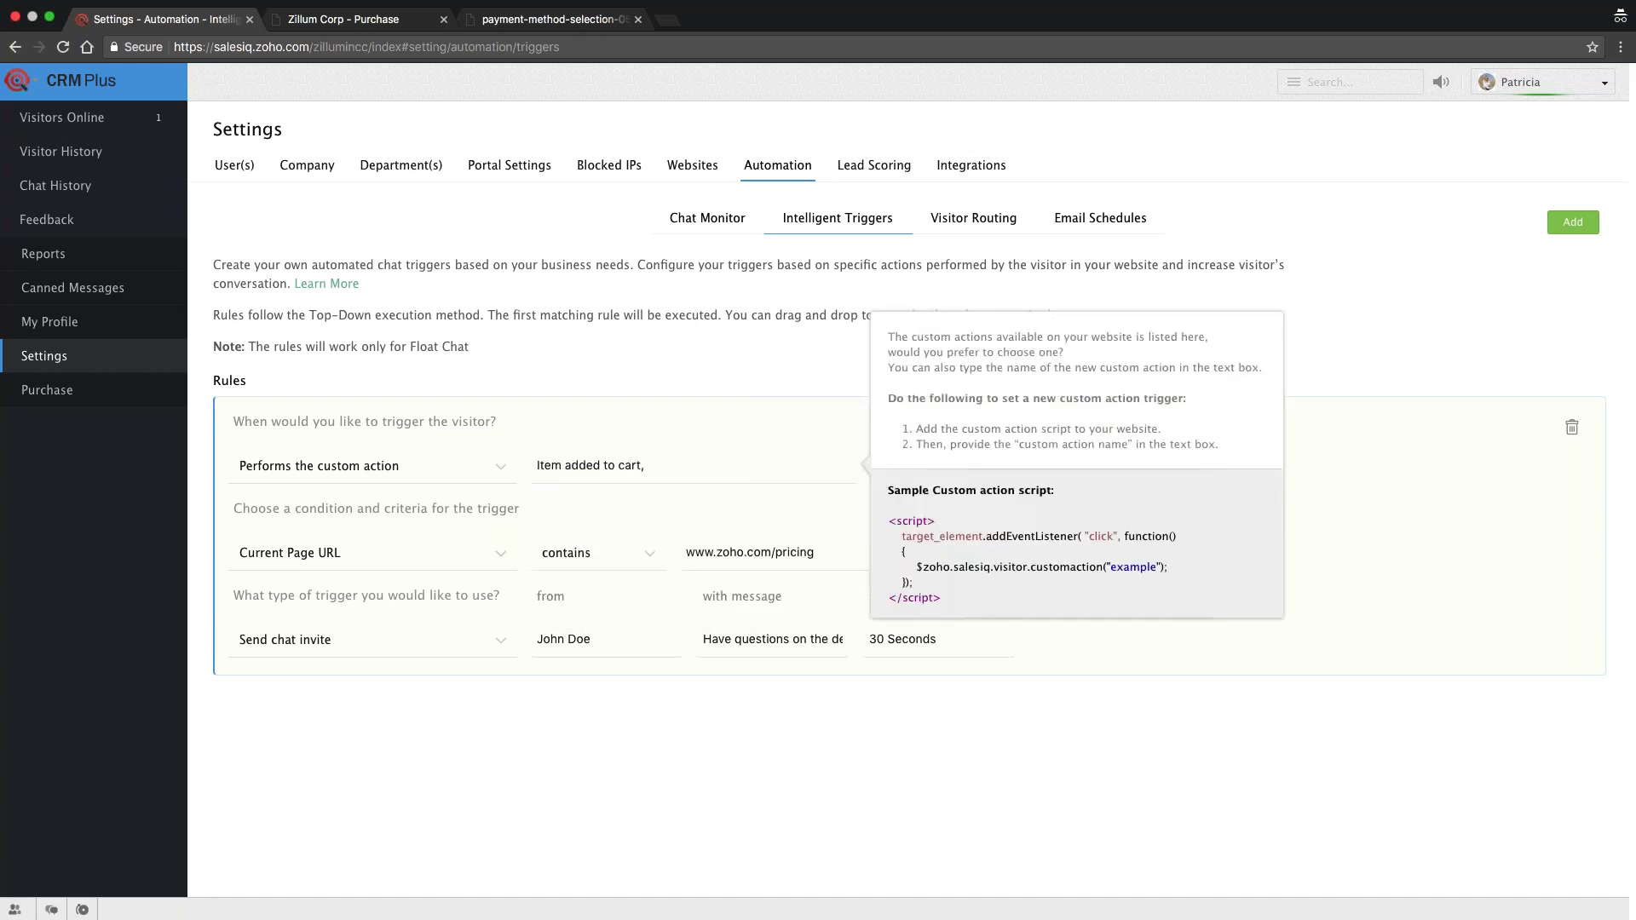
click(647, 512)
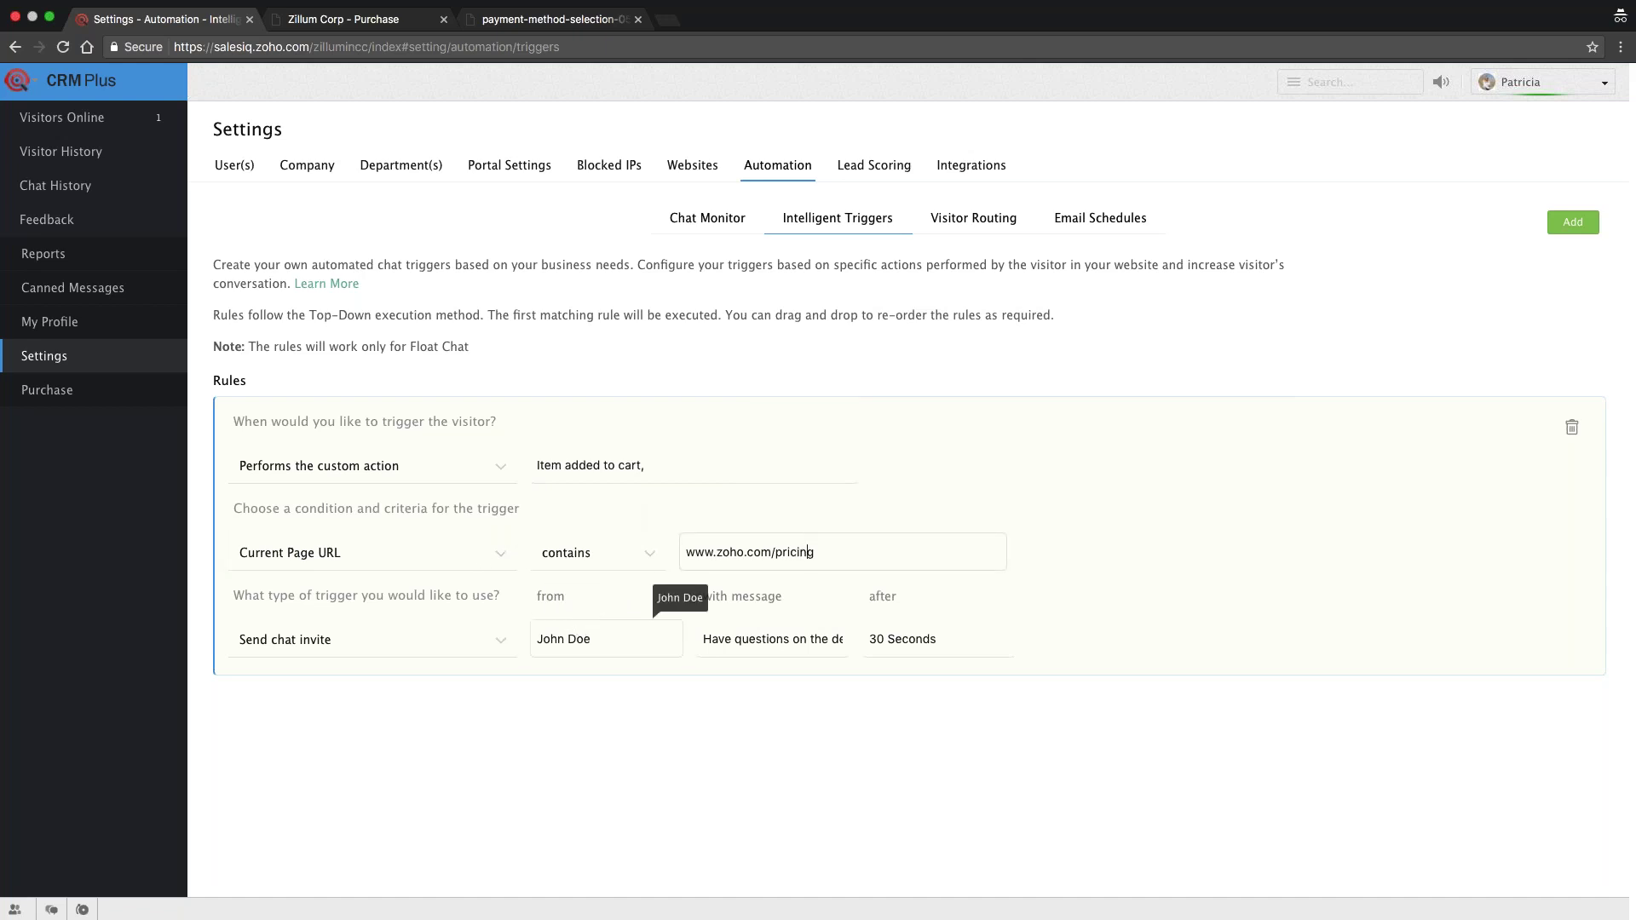
triple_click(794, 645)
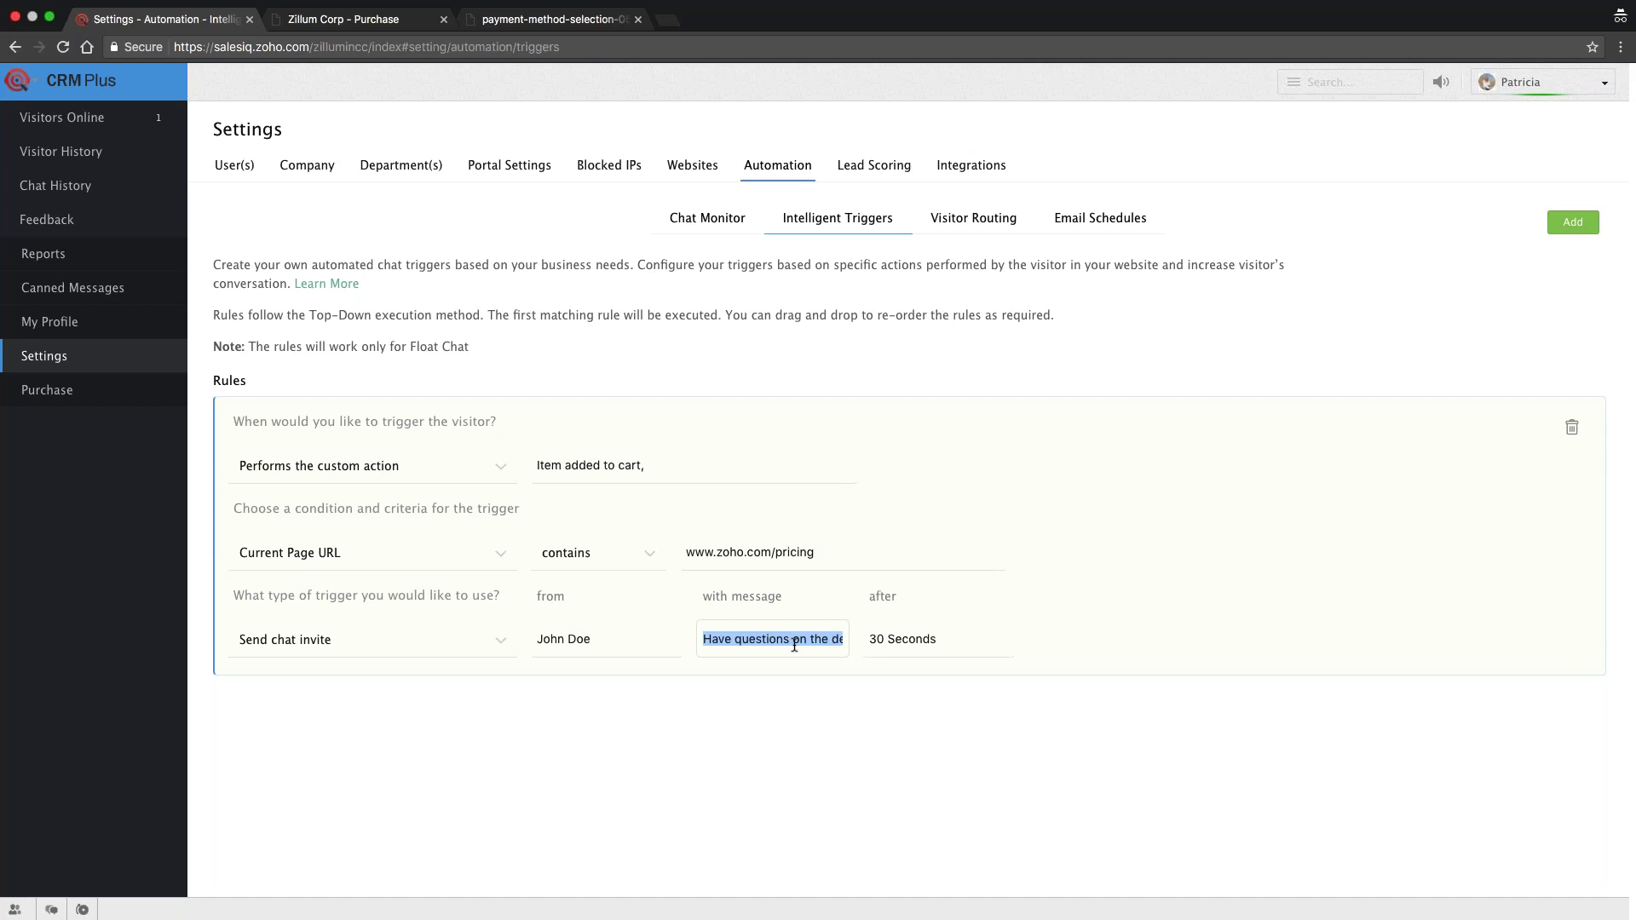
Step: Examine the remaining custom actions, the trigger event options and the sample custom action script
triple_click(541, 466)
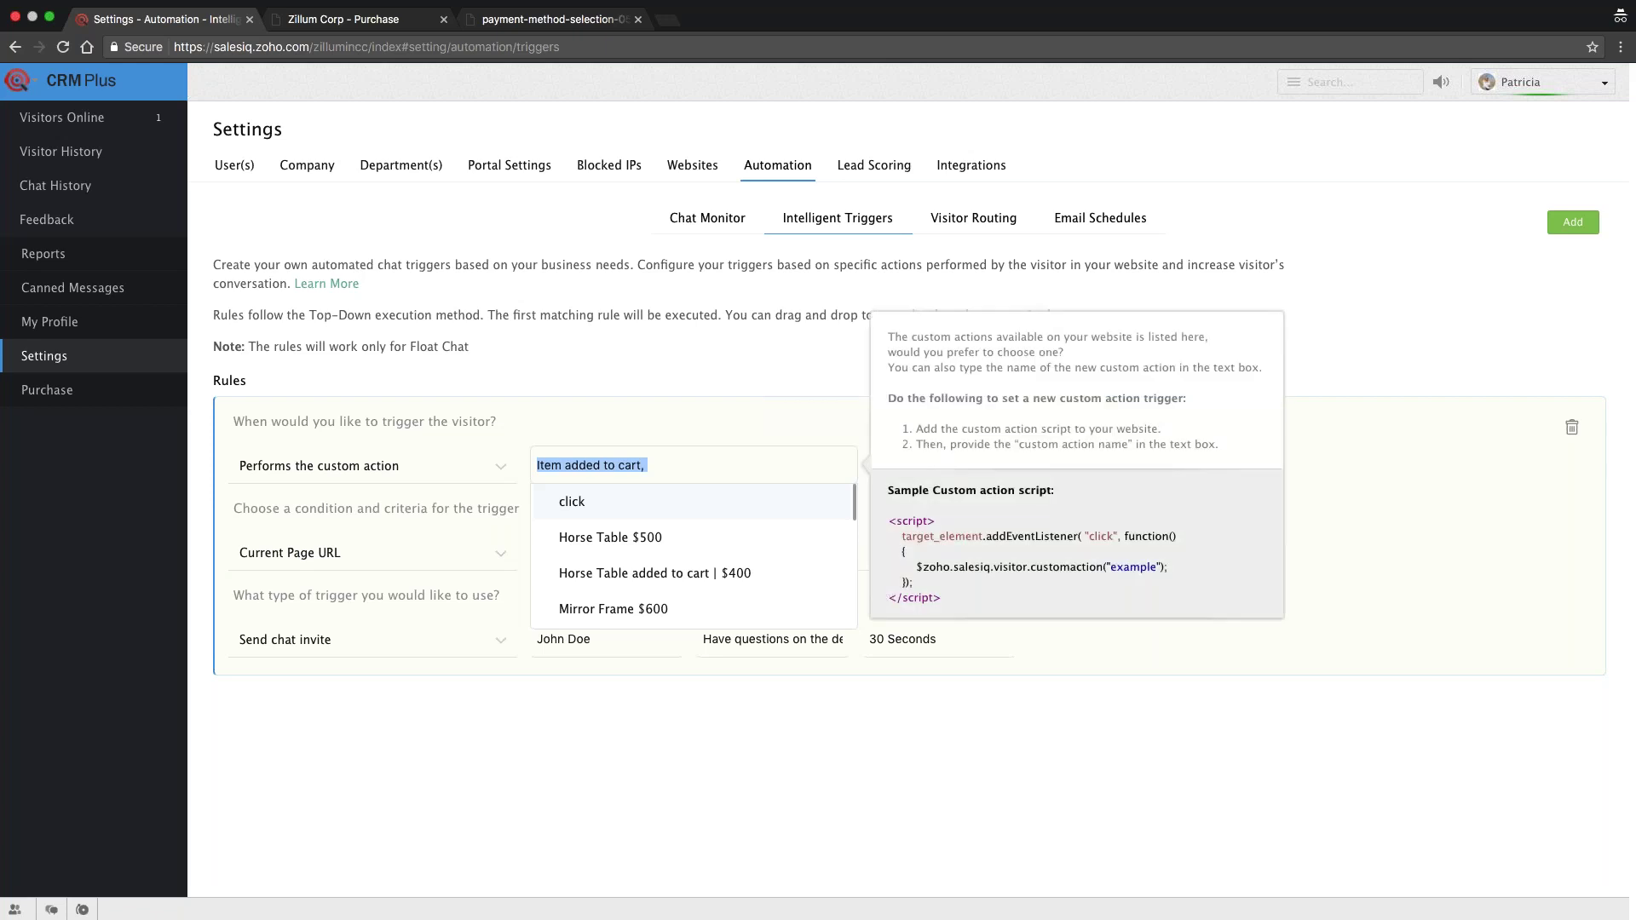
scroll(654, 545, down, 6)
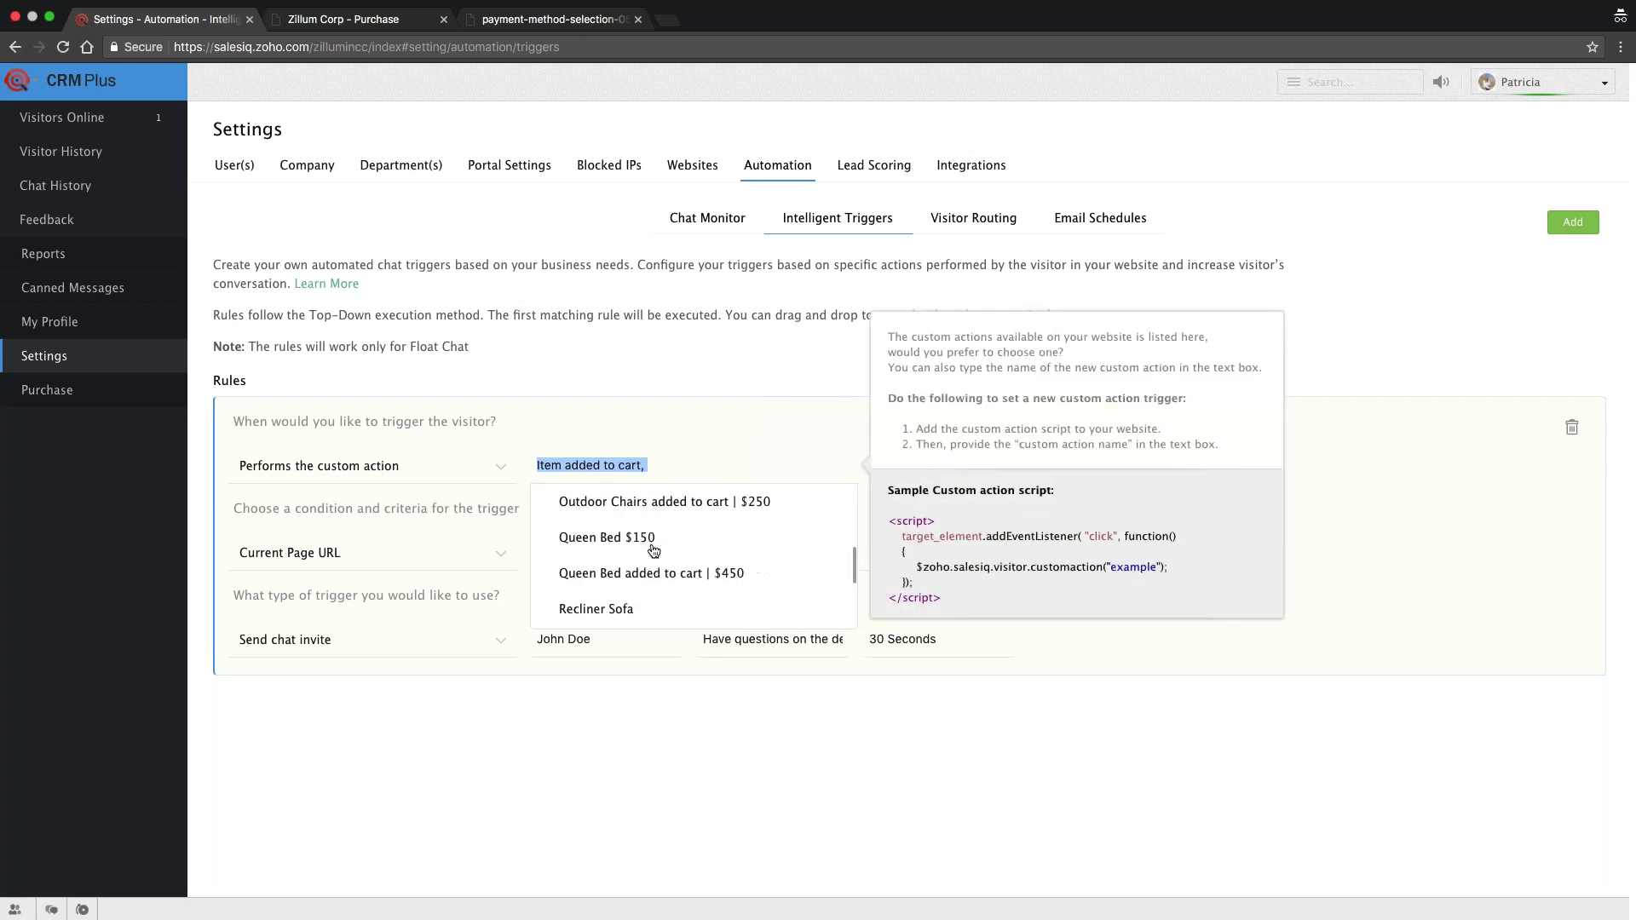
scroll(654, 551, down, 2)
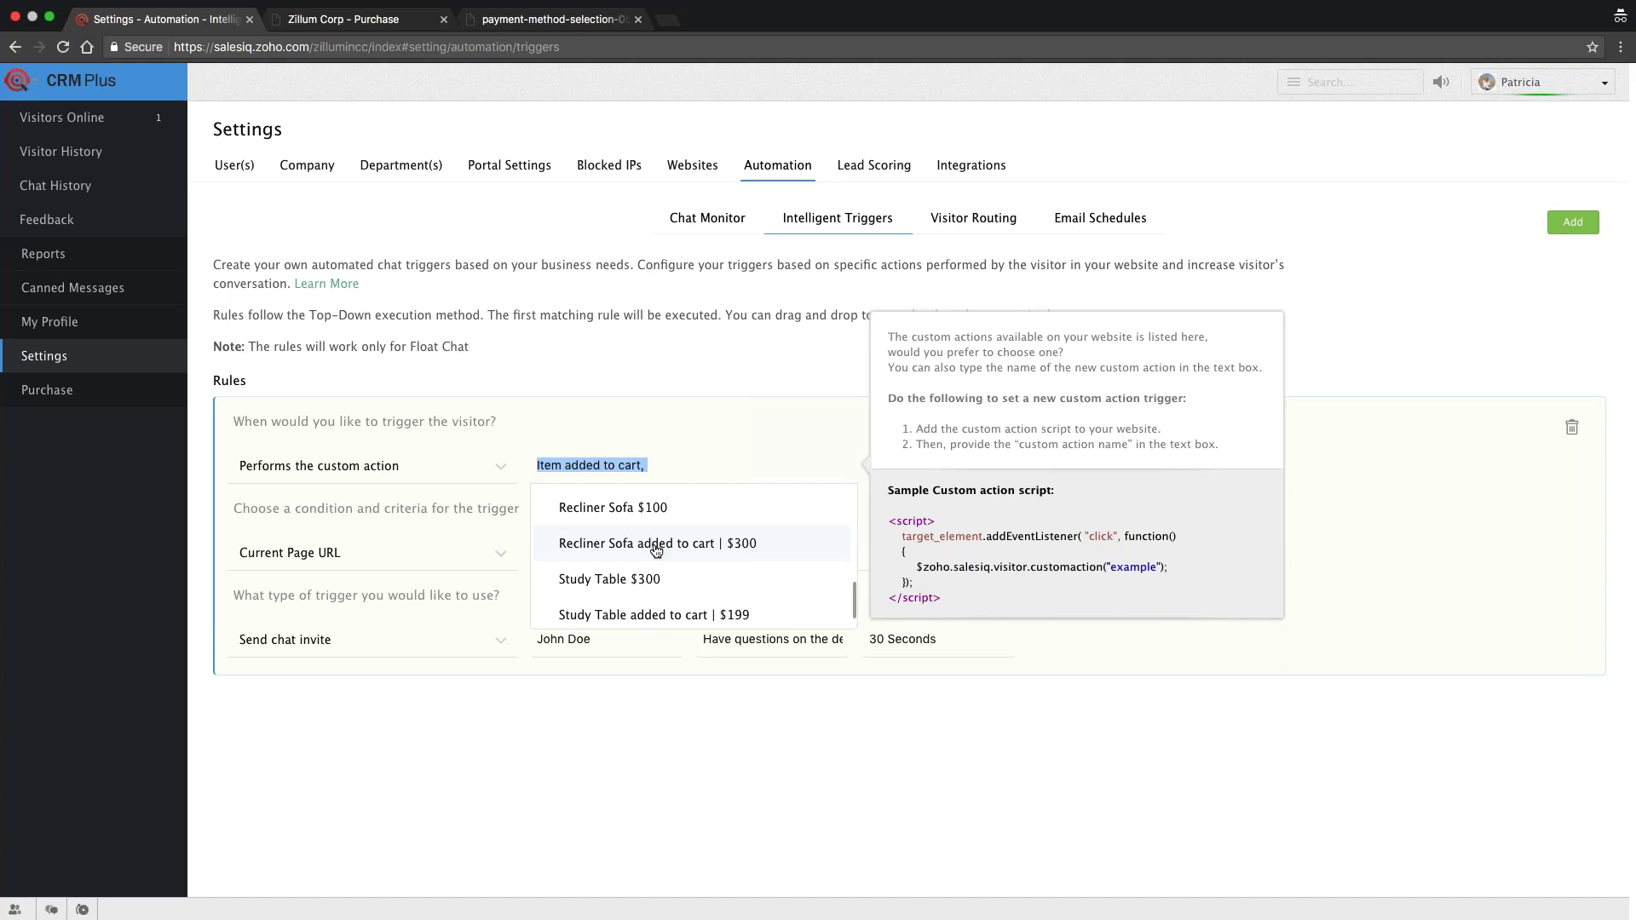
click(375, 467)
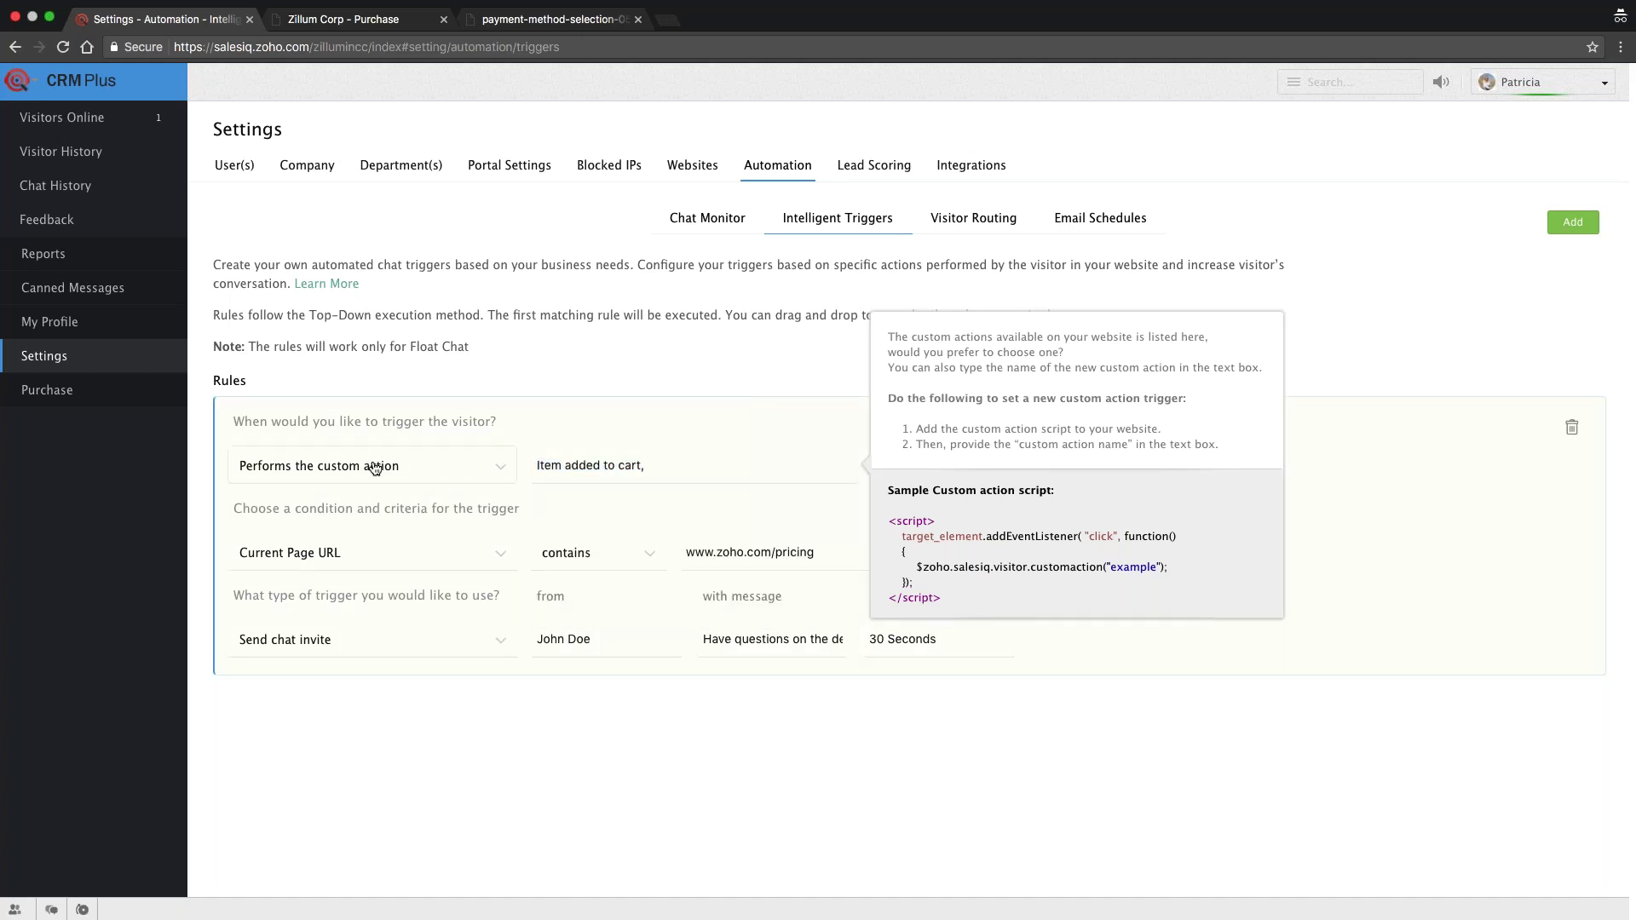
click(375, 467)
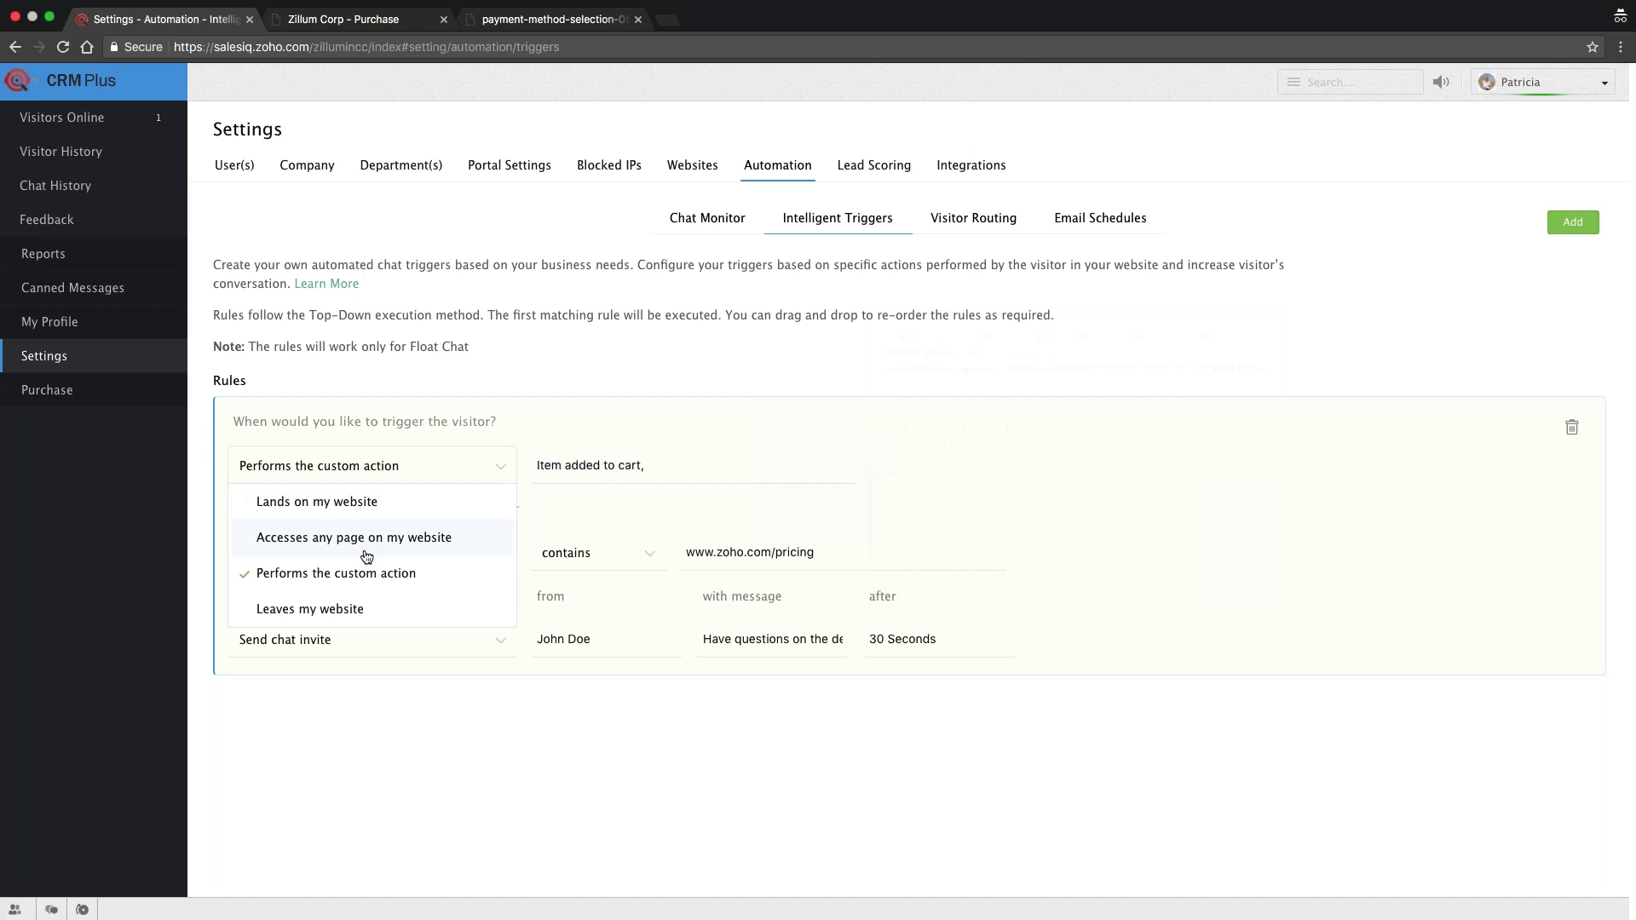
click(613, 465)
drag(941, 598, 893, 509)
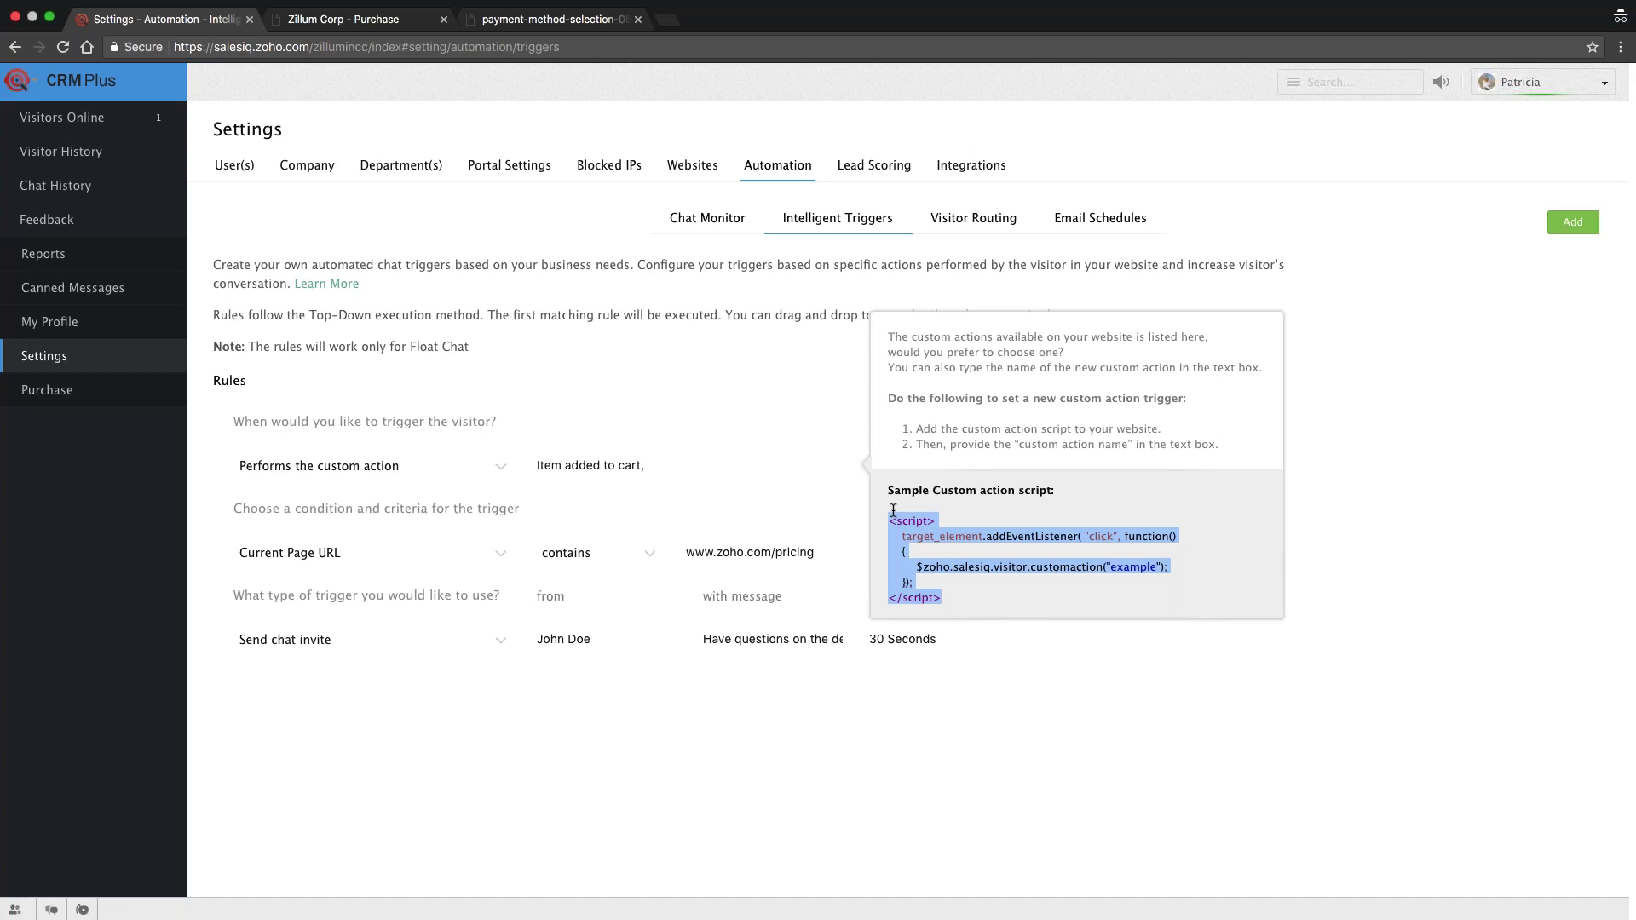
Step: Set the trigger event to Leaves my website with the condition Visitor Type is equal to New
click(500, 466)
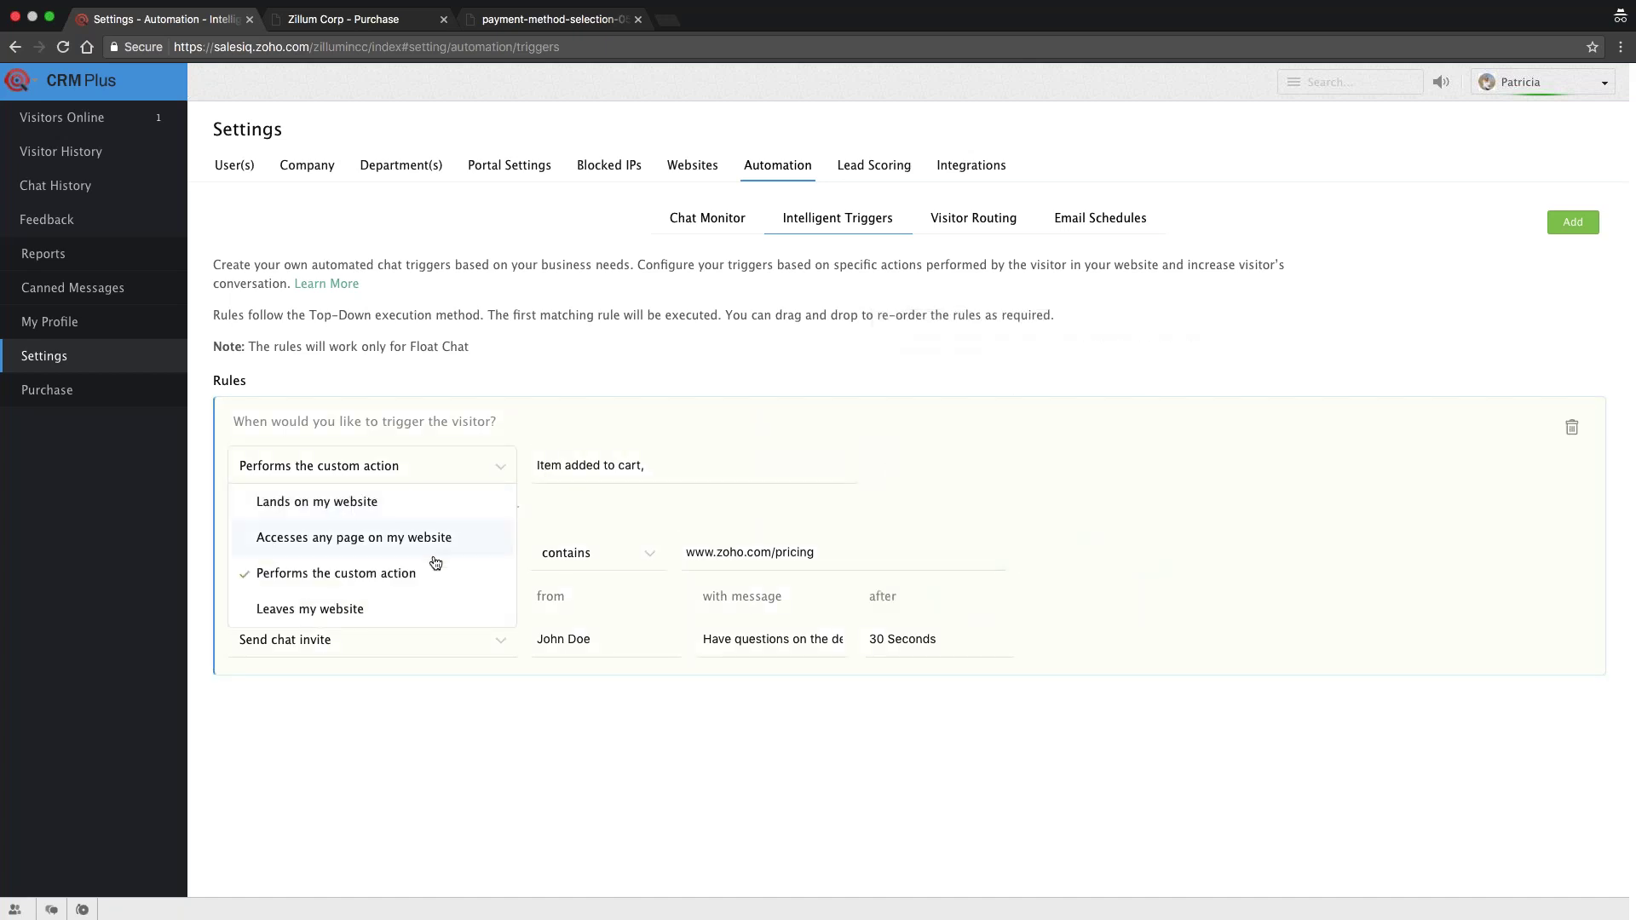
click(400, 611)
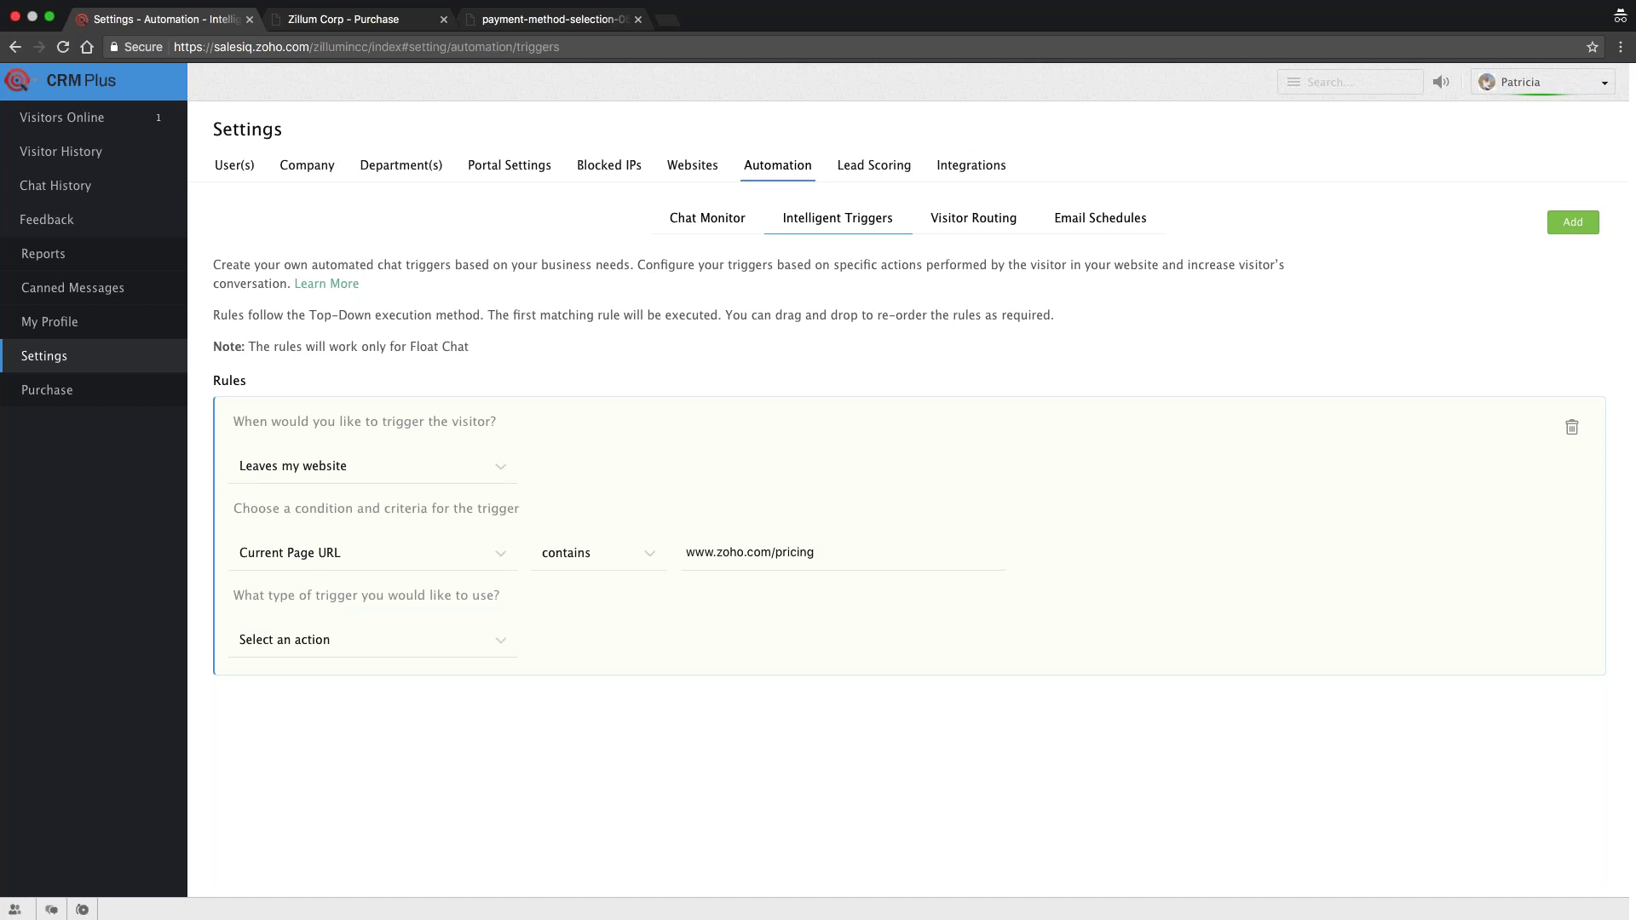
click(375, 553)
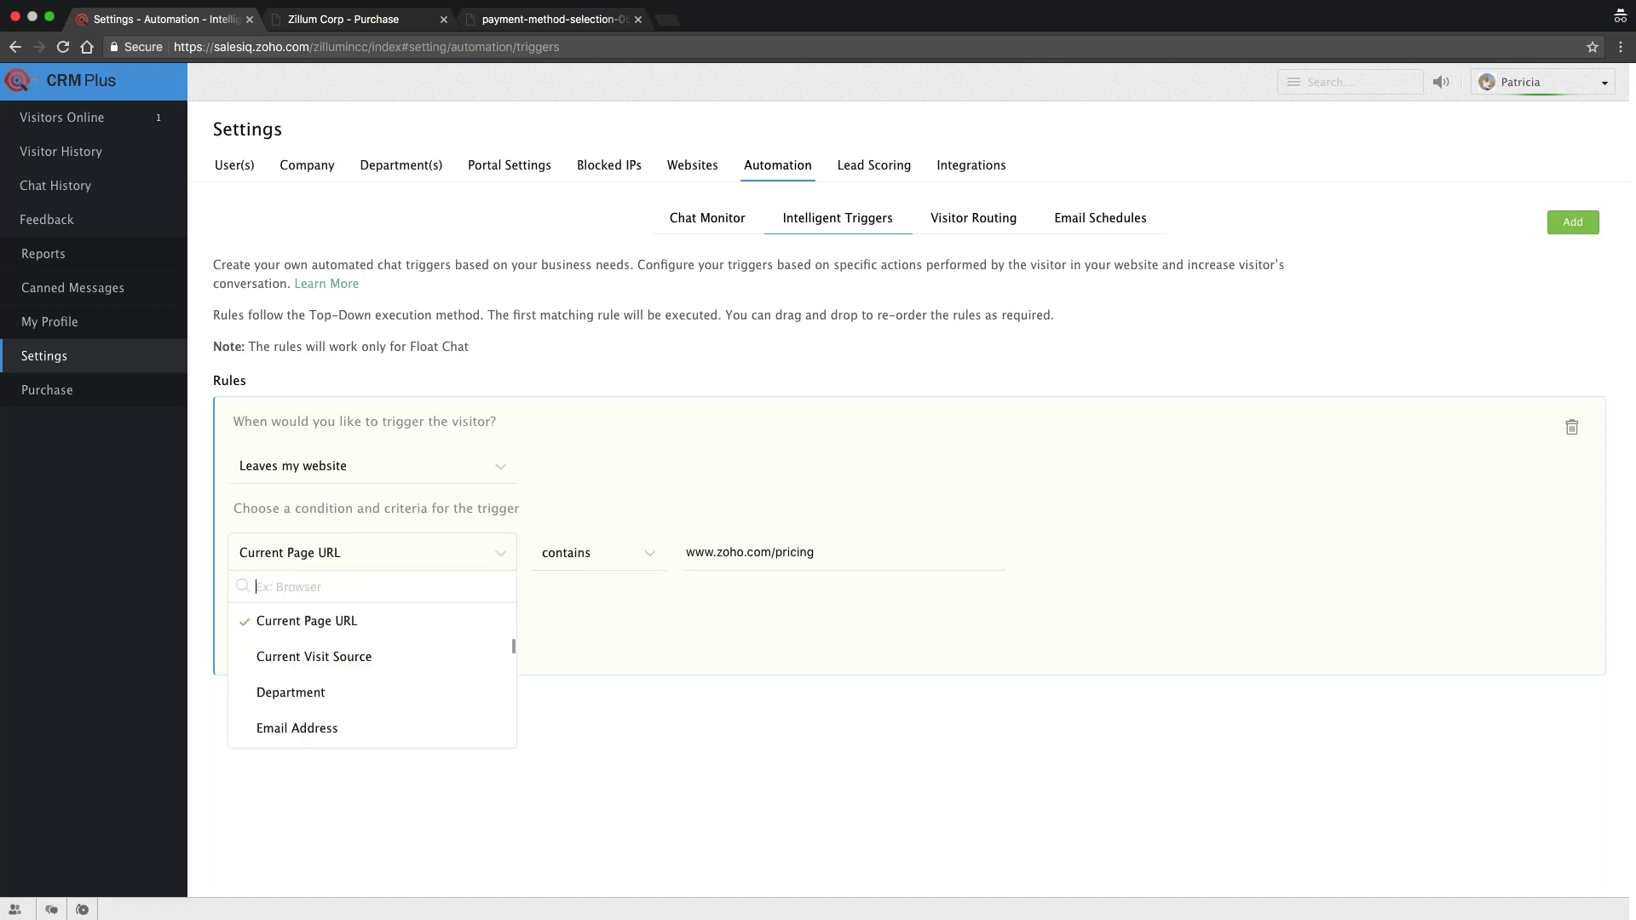
text(type)
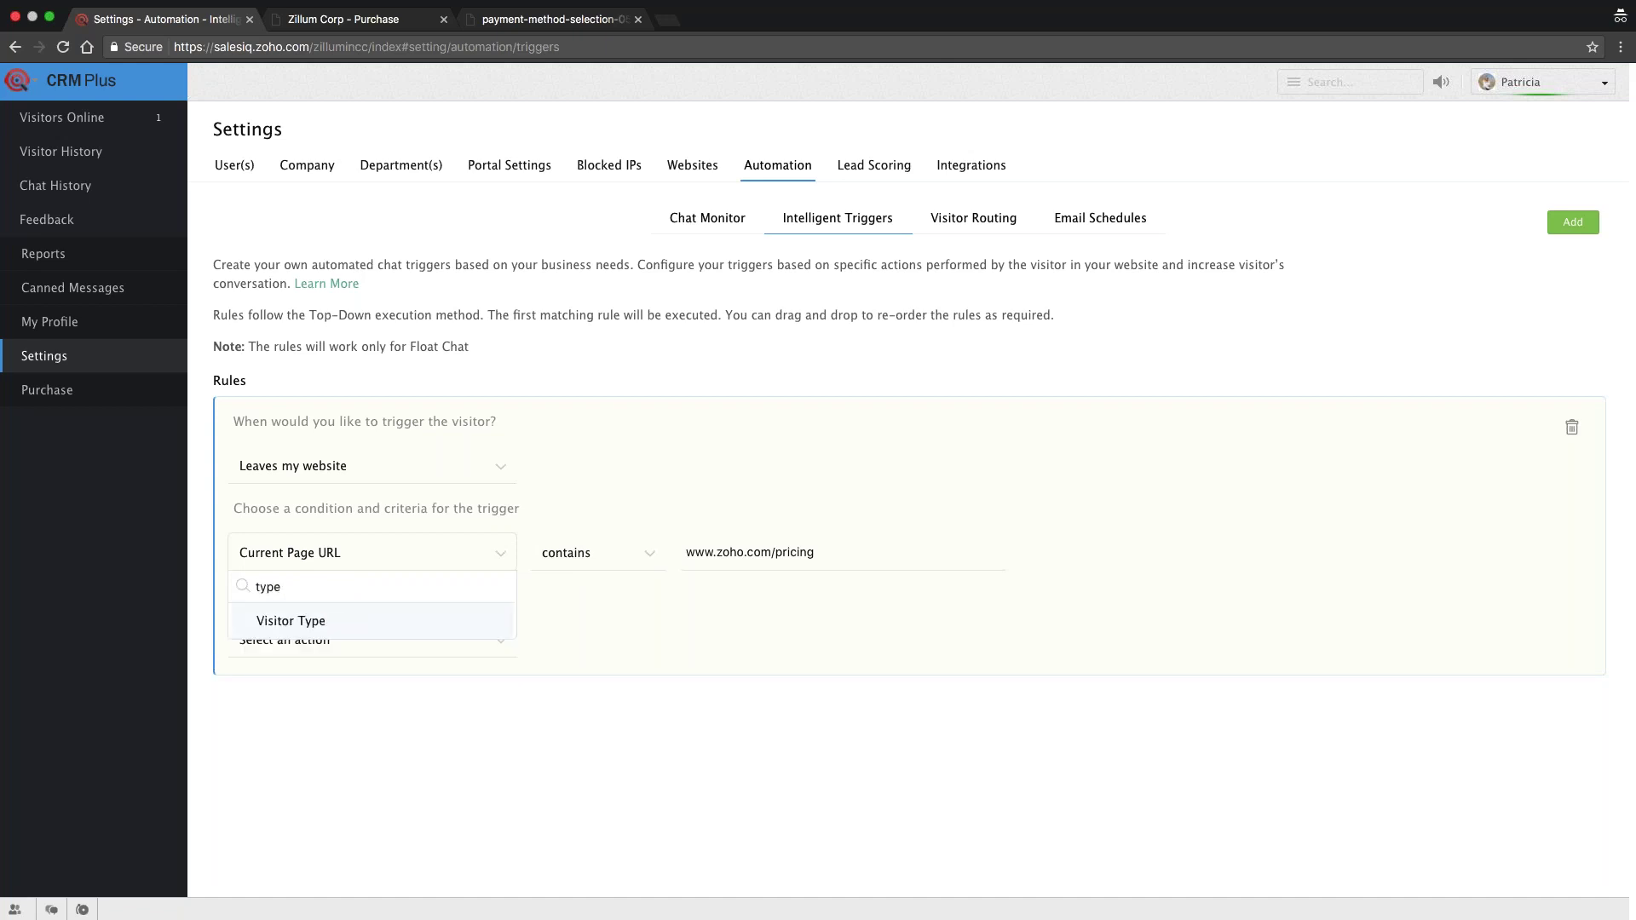
click(311, 621)
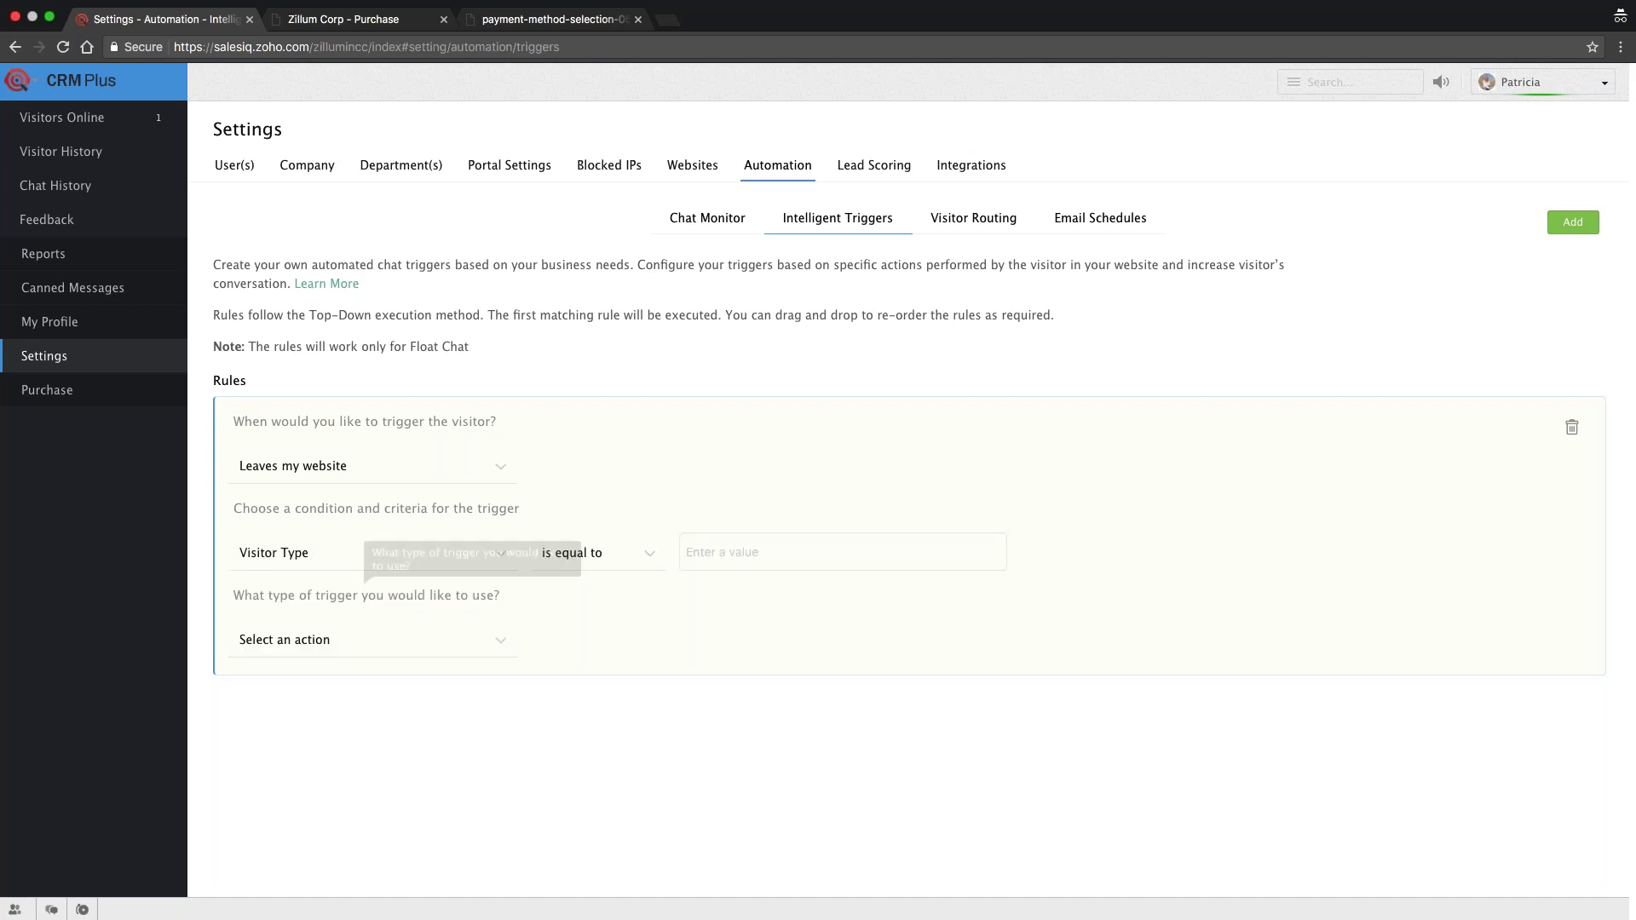
click(725, 552)
click(720, 623)
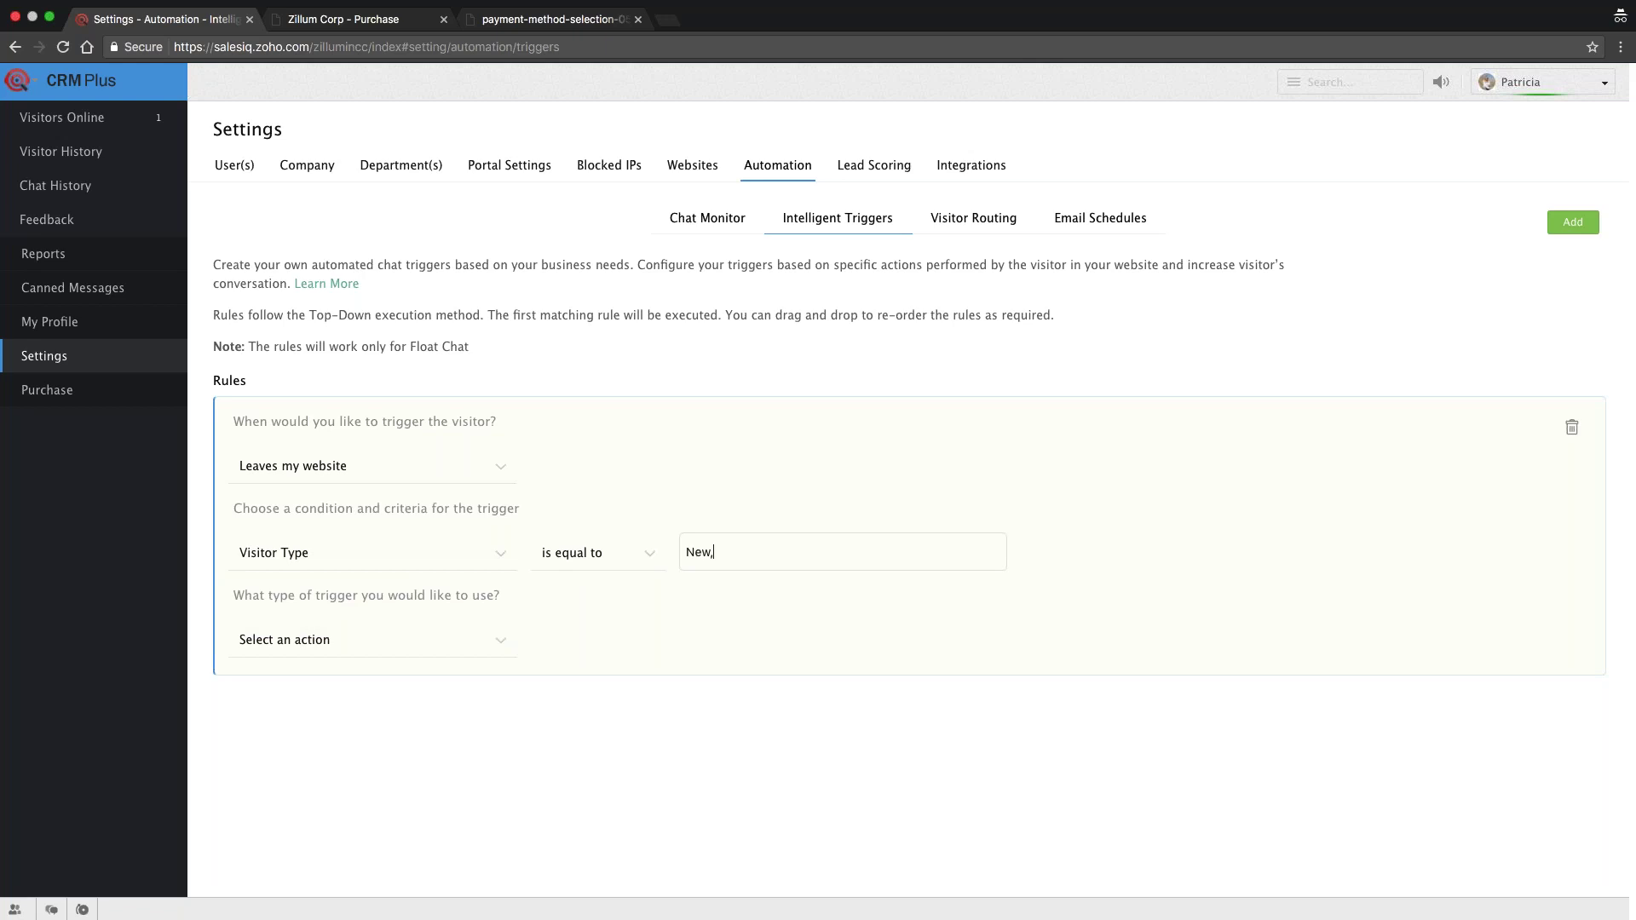
Step: Choose Add to mailing list as the trigger action, review the existing campaign lists and cancel the mailing list setup
click(322, 645)
scroll(332, 717, down, 1)
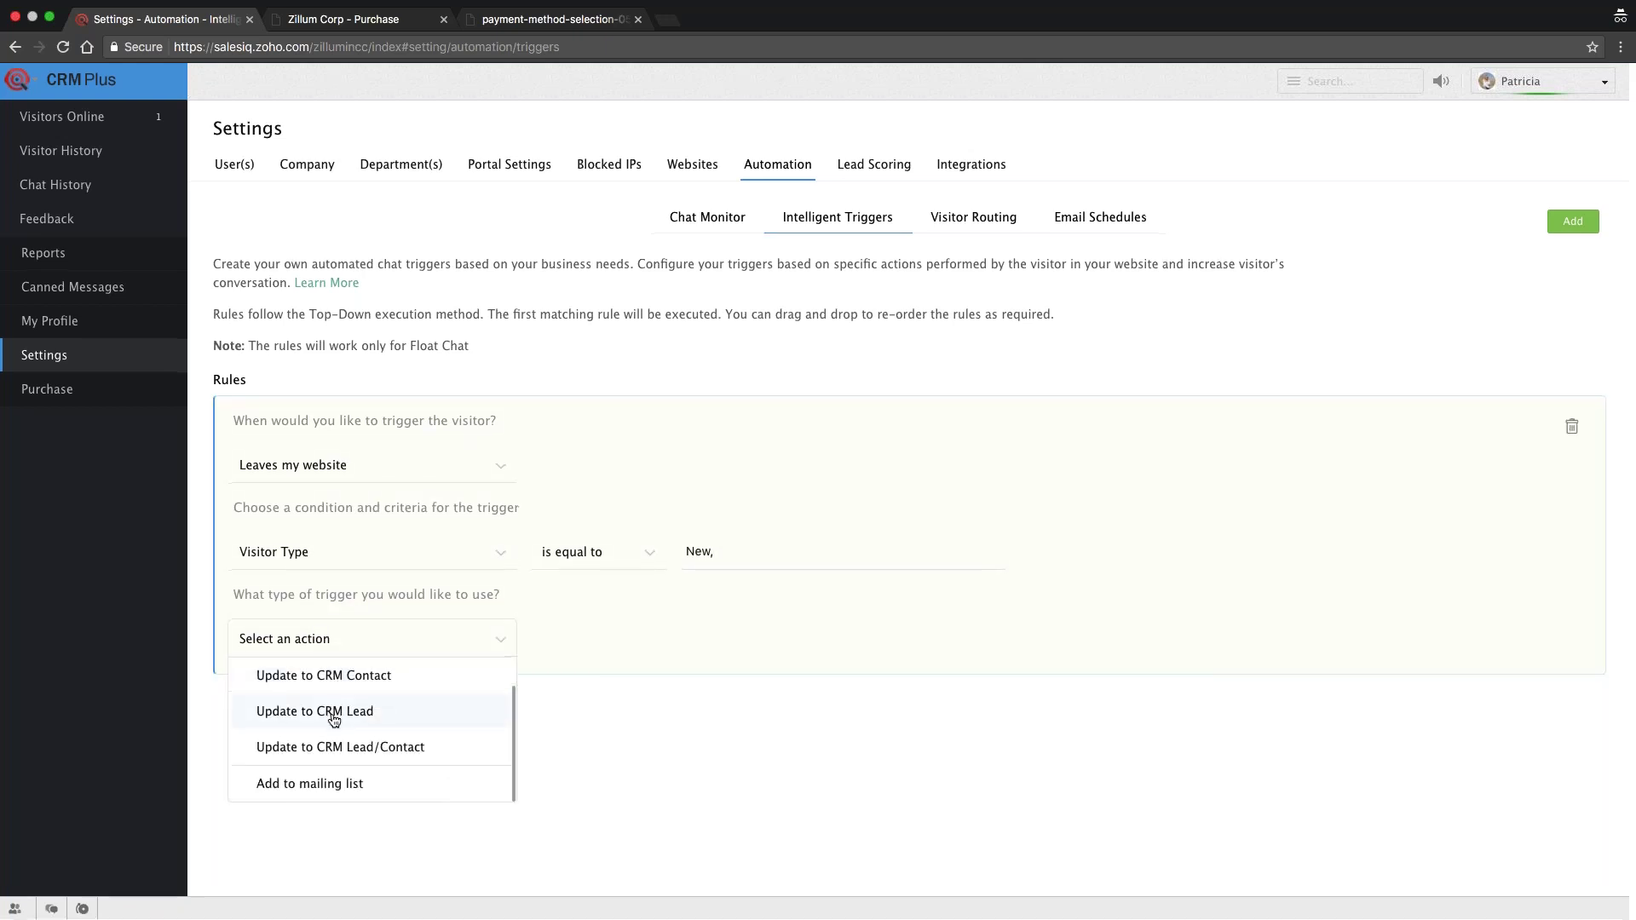
click(340, 782)
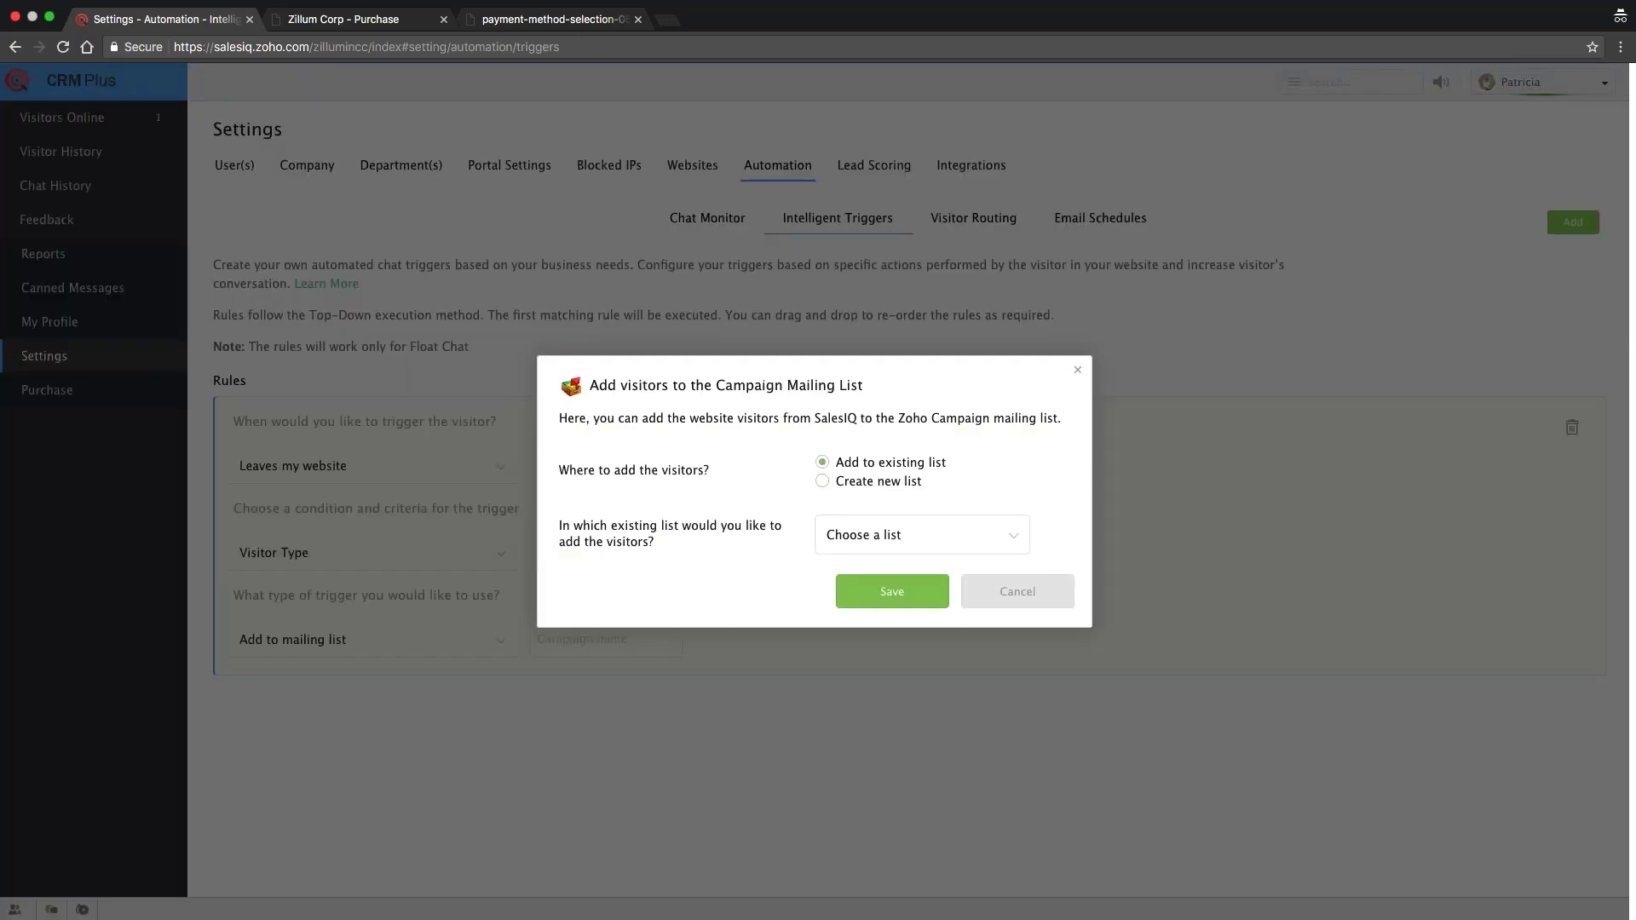
click(859, 540)
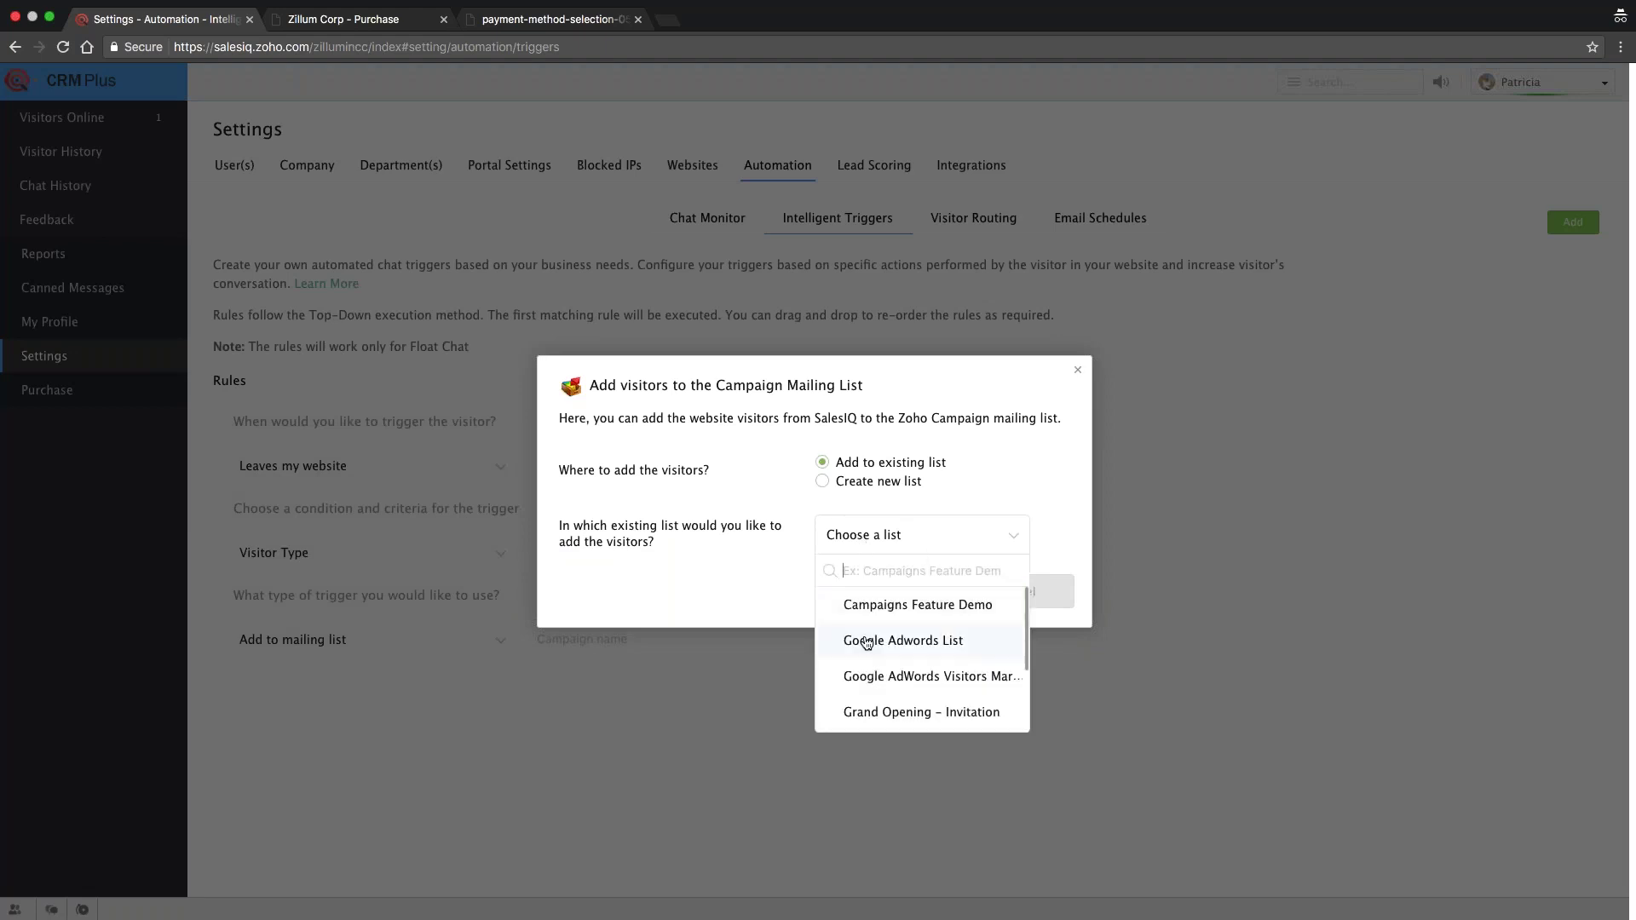
scroll(866, 641, down, 2)
scroll(867, 642, down, 1)
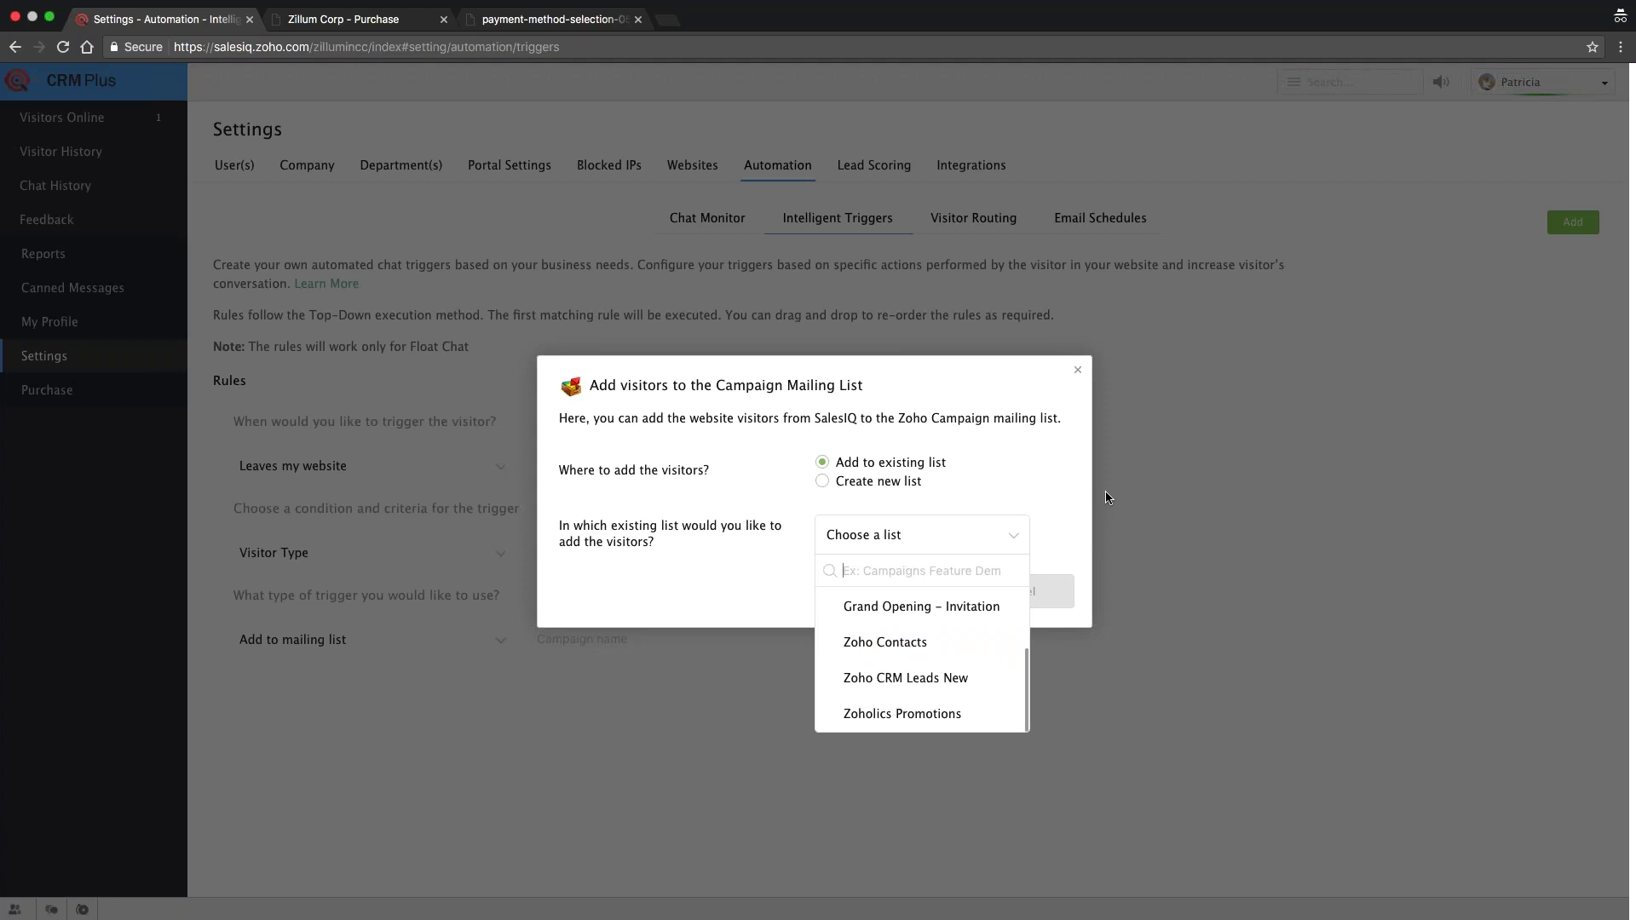
click(1006, 484)
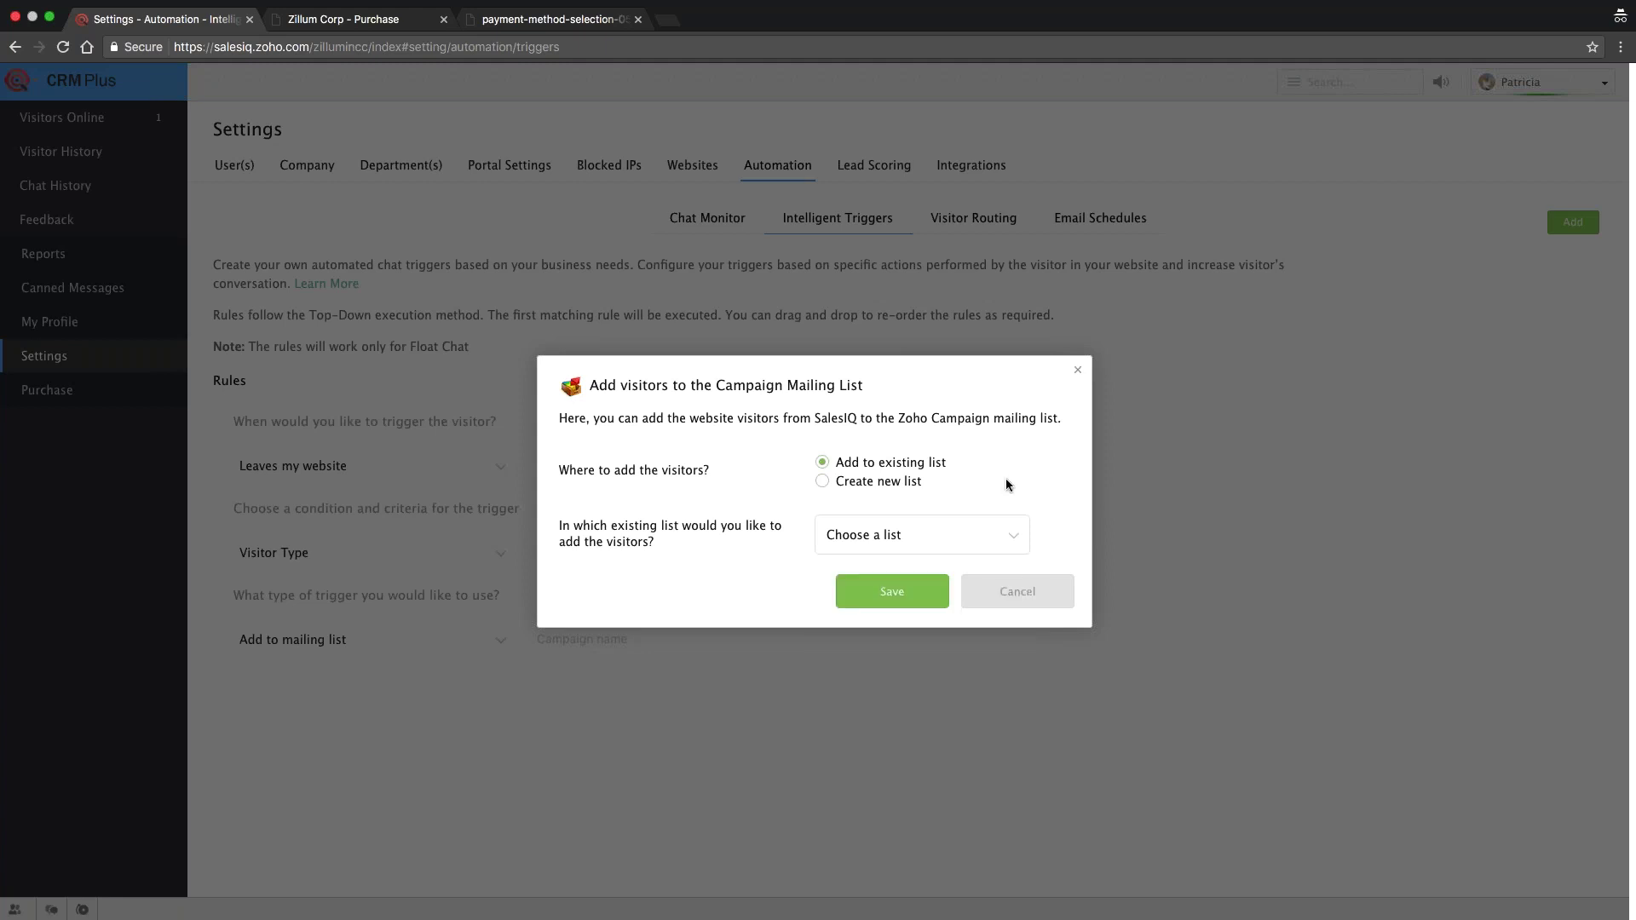
click(1014, 594)
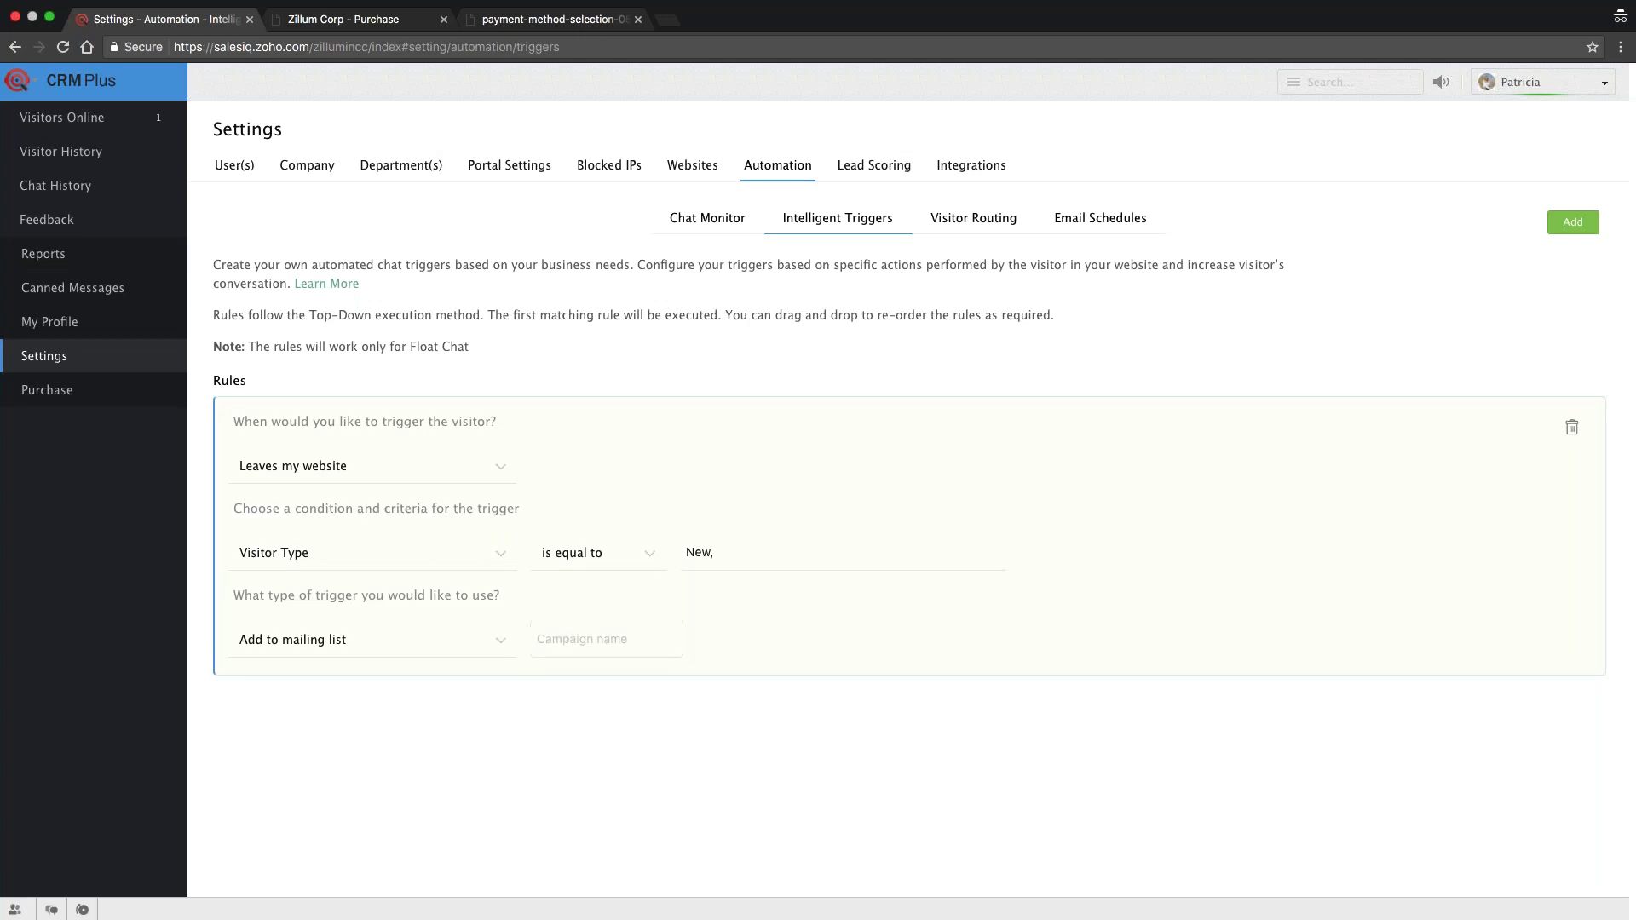
Step: Change the trigger event to Lands on my website and review the other event options
click(354, 468)
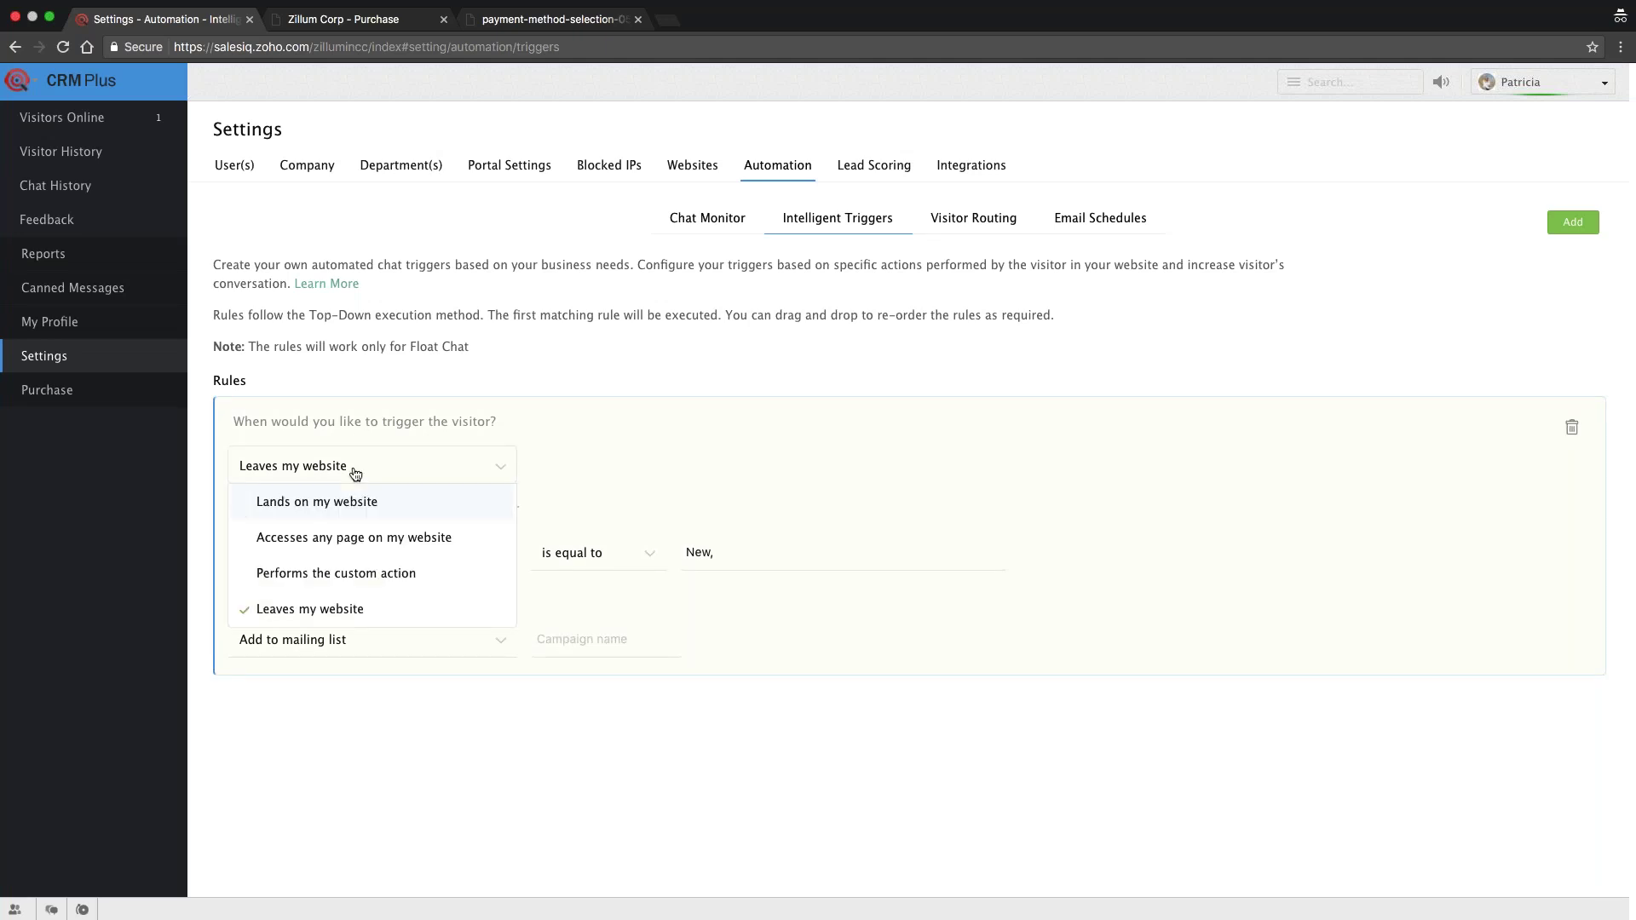
click(308, 510)
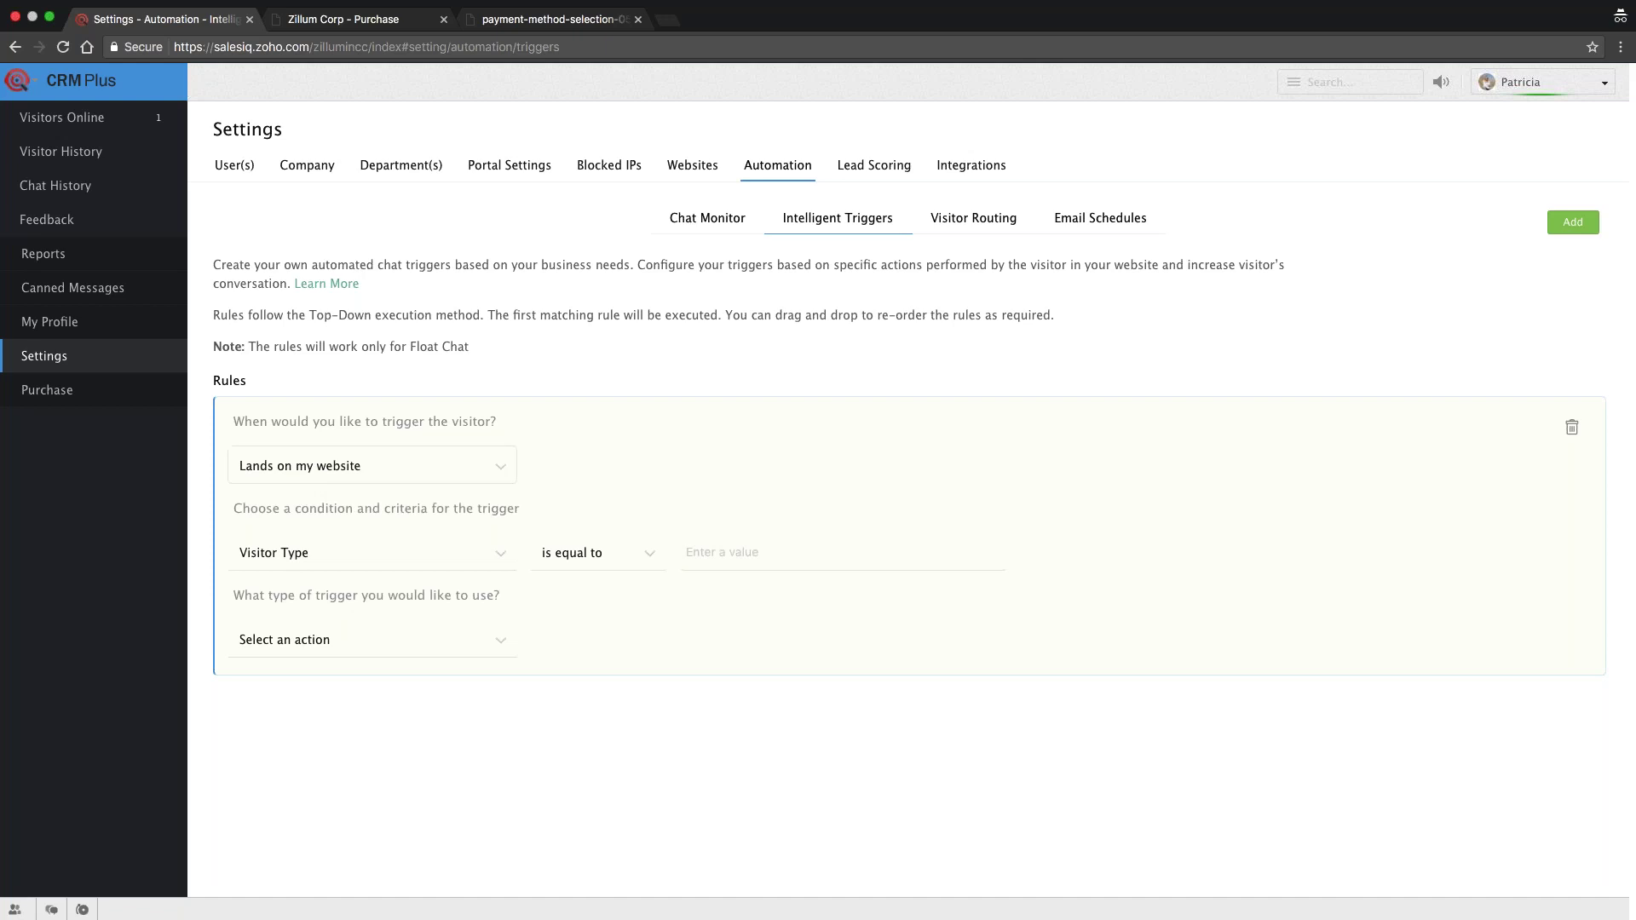
click(358, 466)
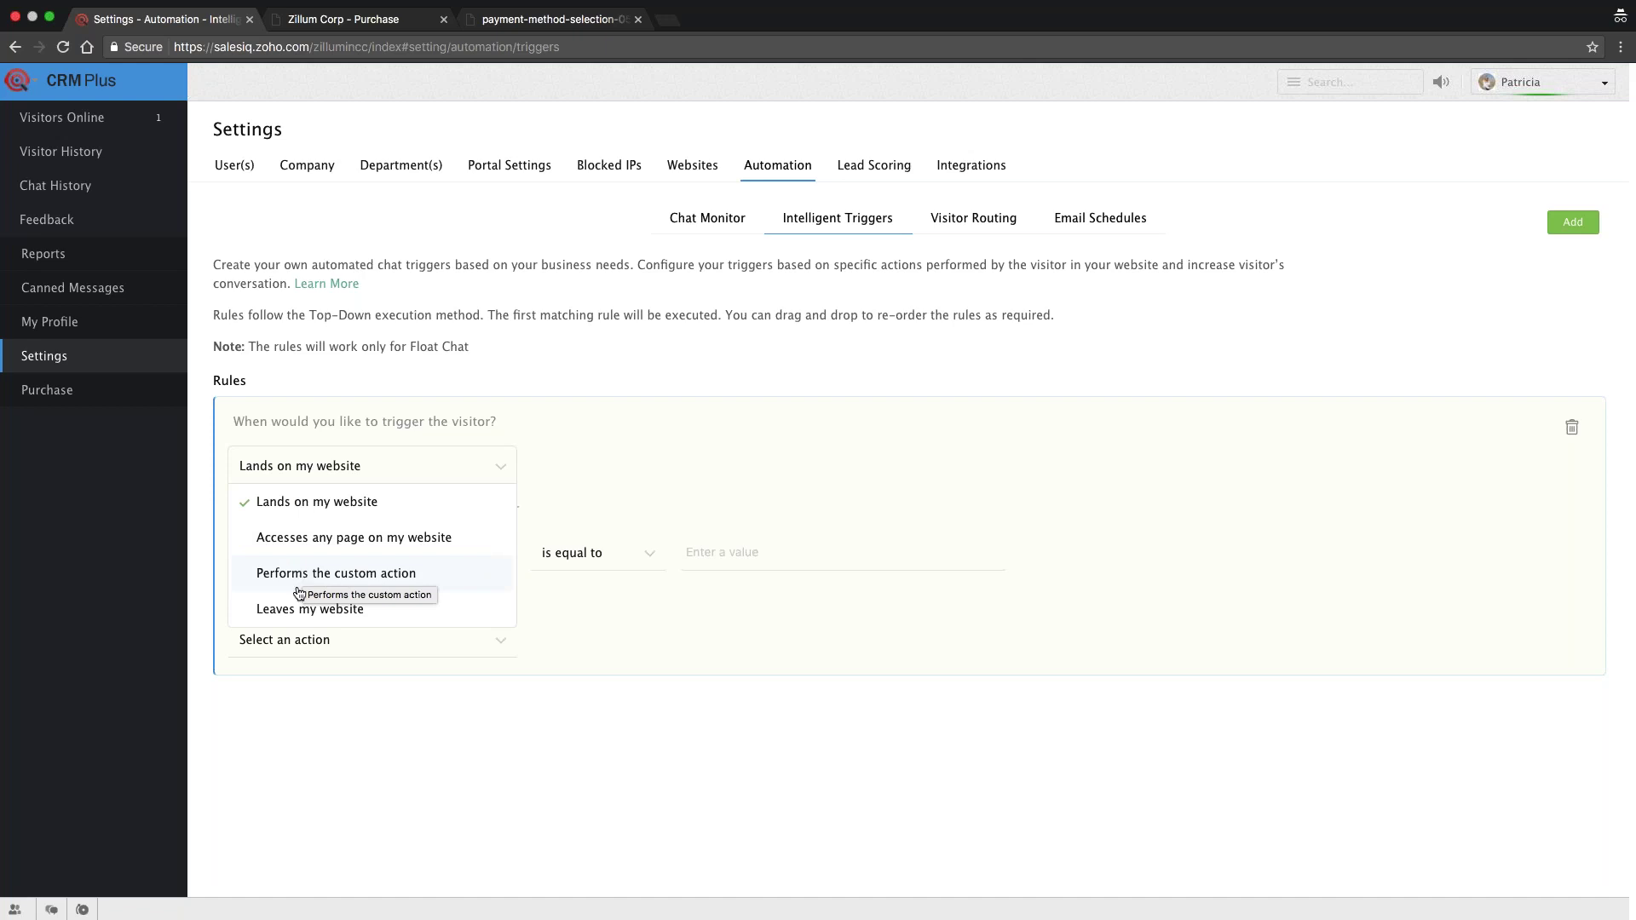
click(203, 645)
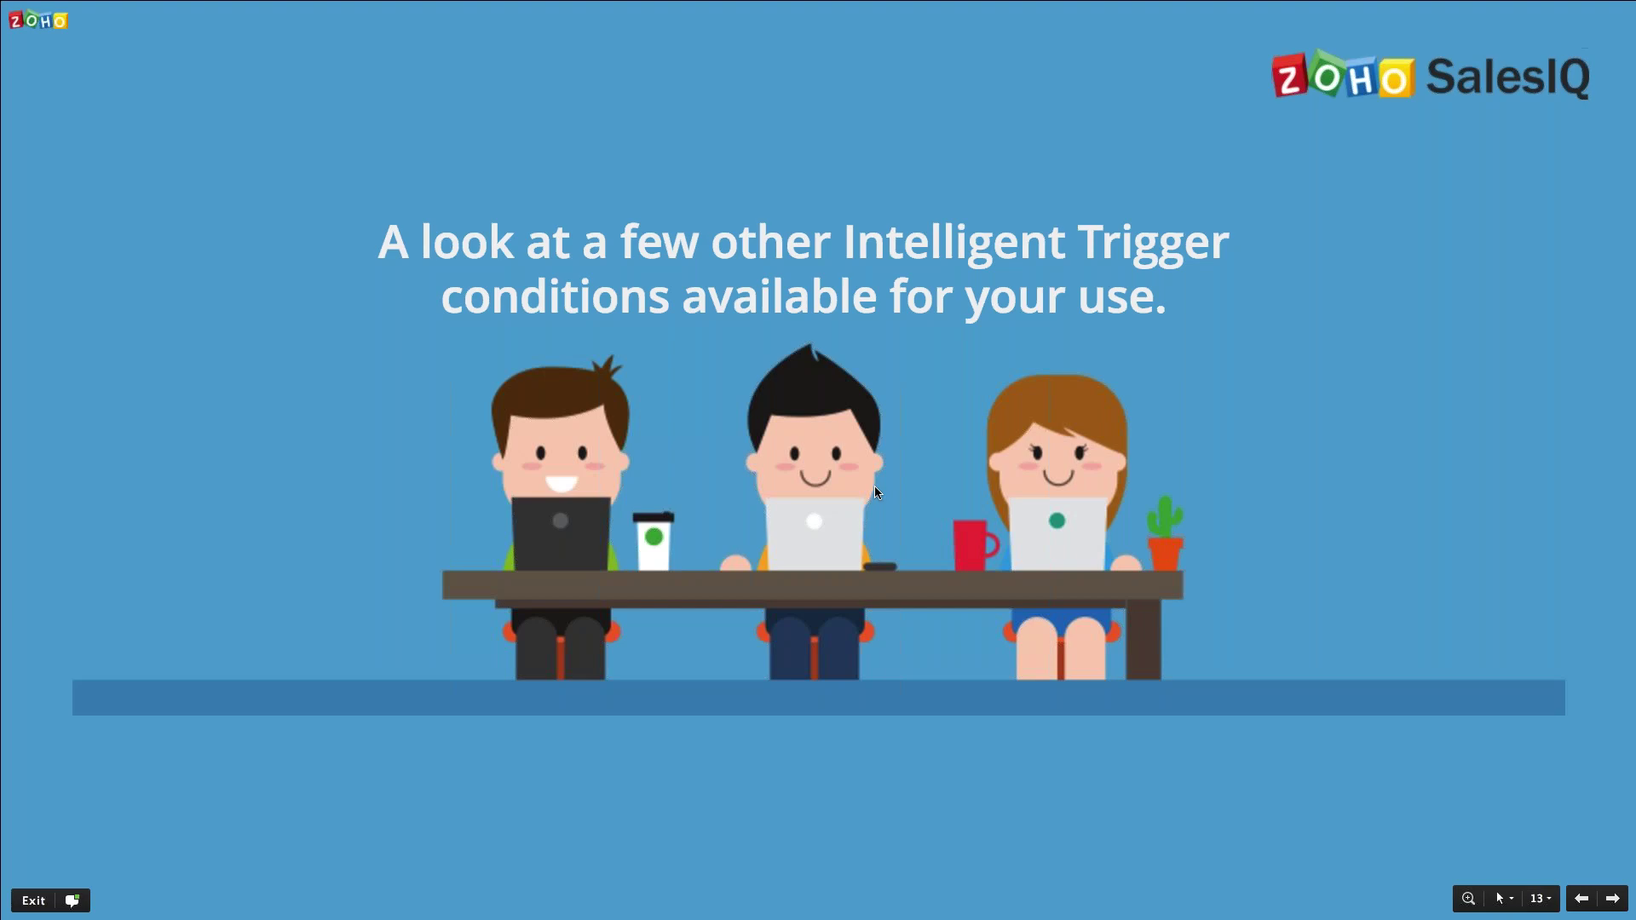
key(Right)
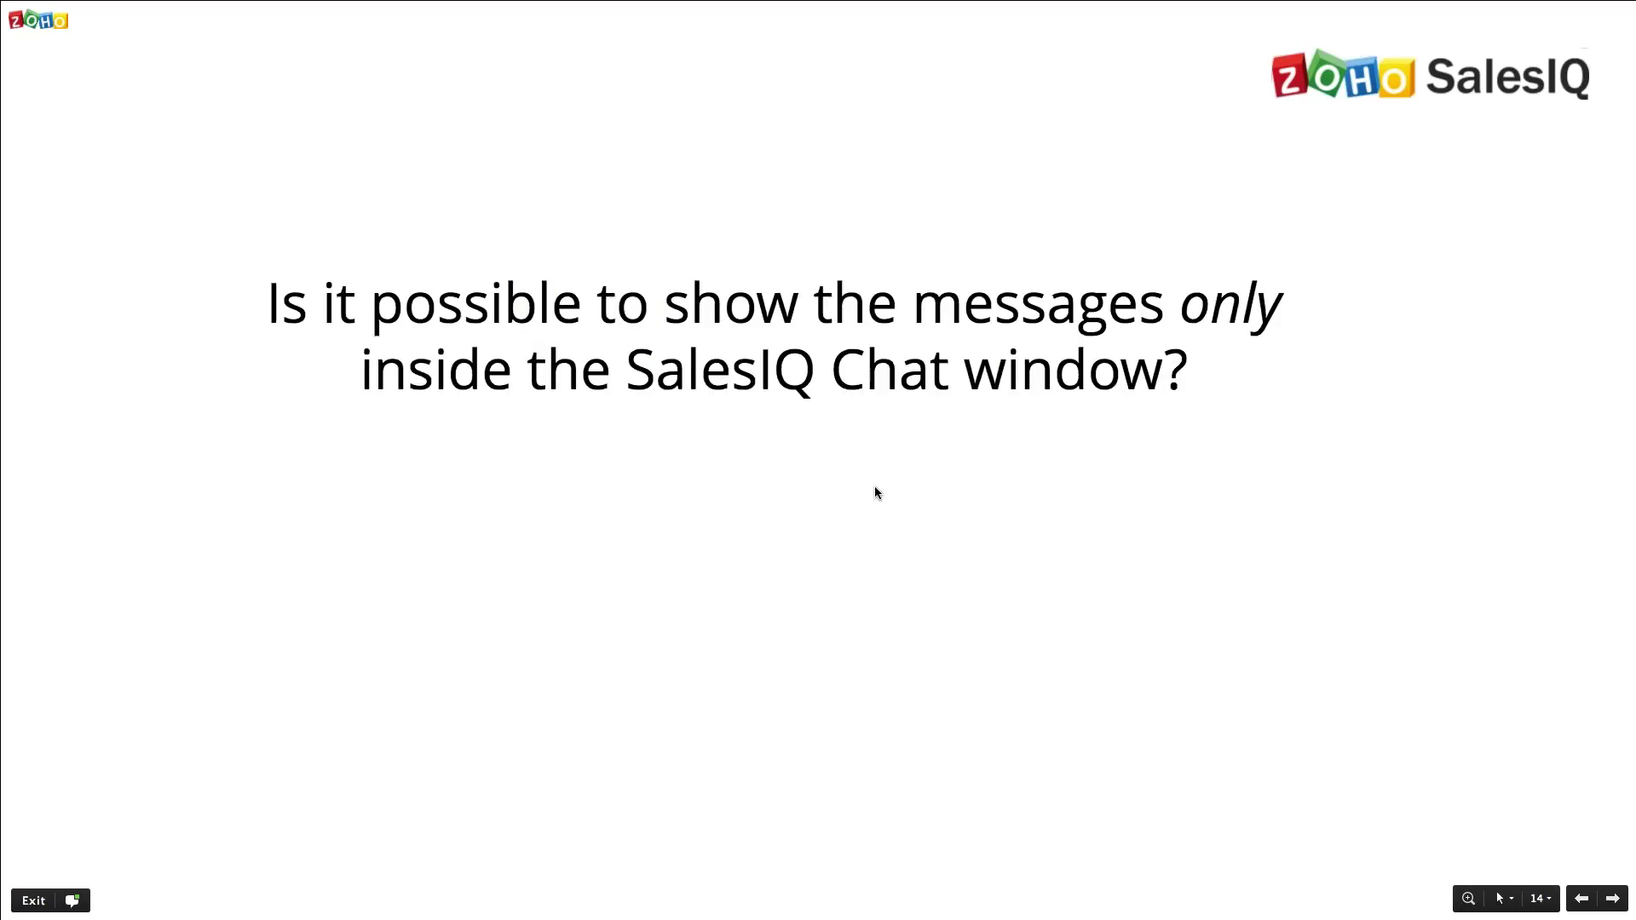
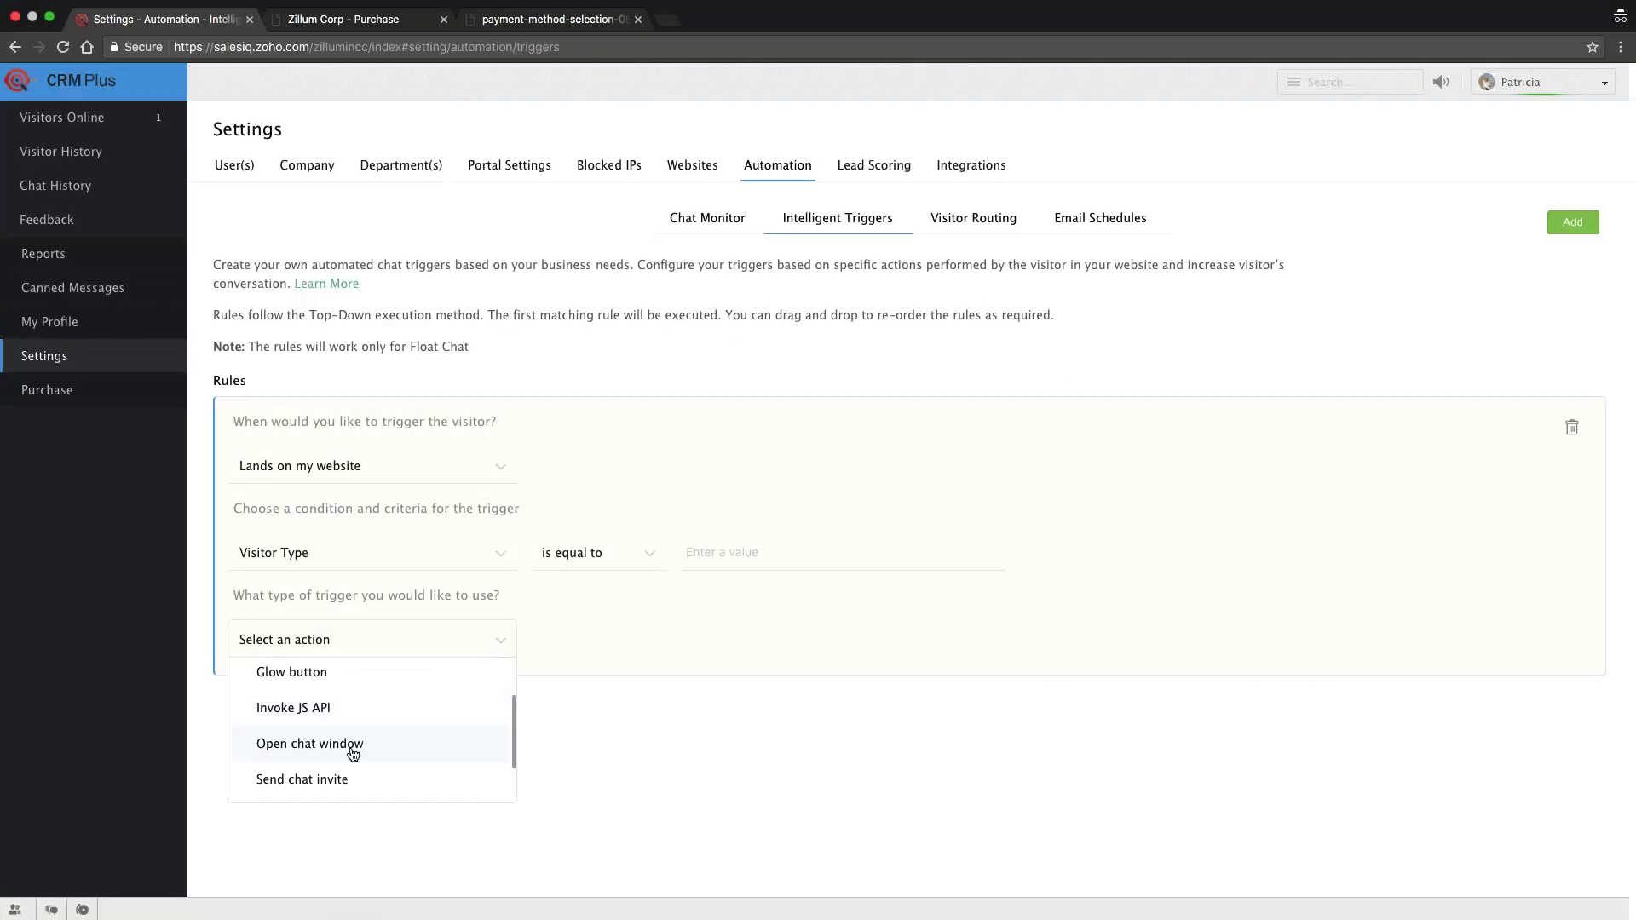
Step: Choose Invoke JS API as the trigger action and enter the trigger name Coupon code
click(355, 722)
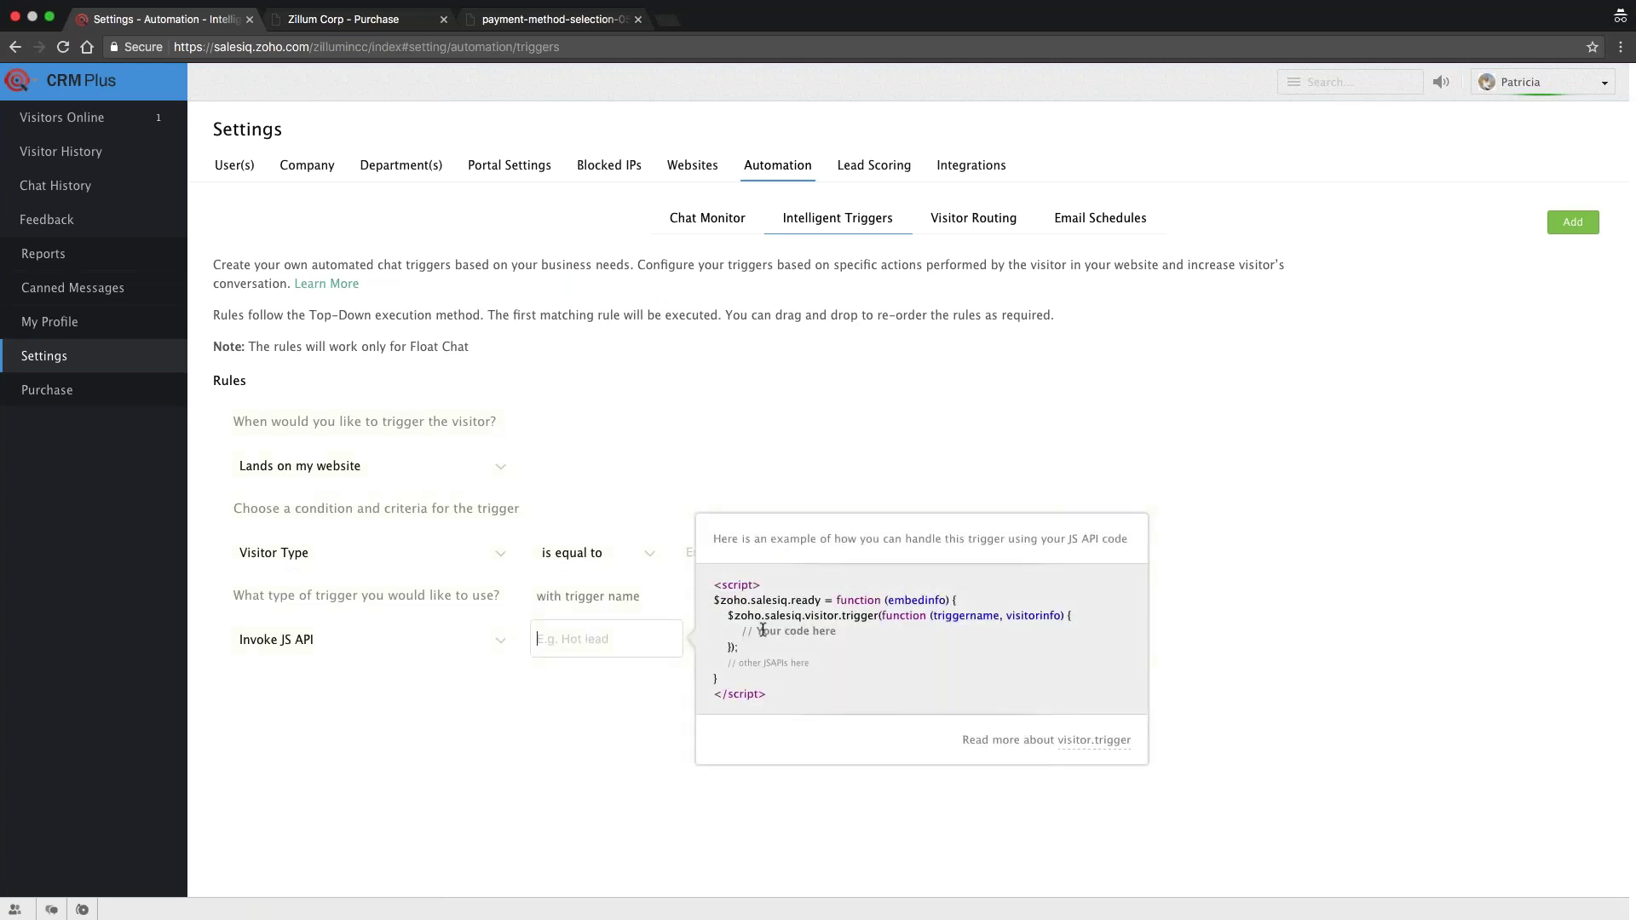
click(650, 651)
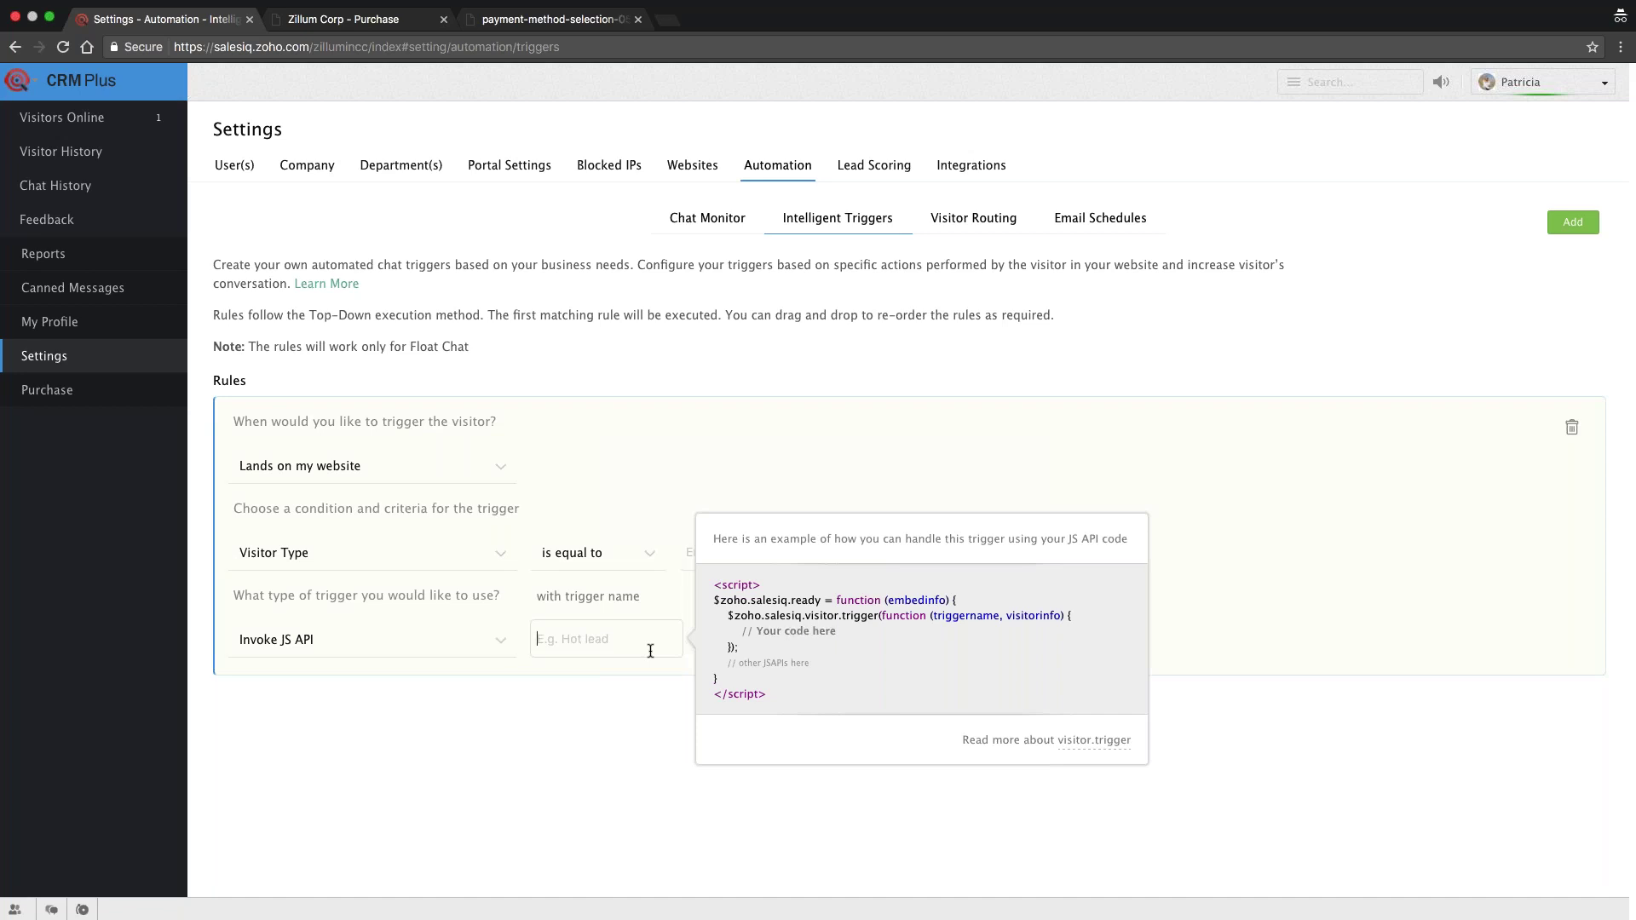
text(Coup)
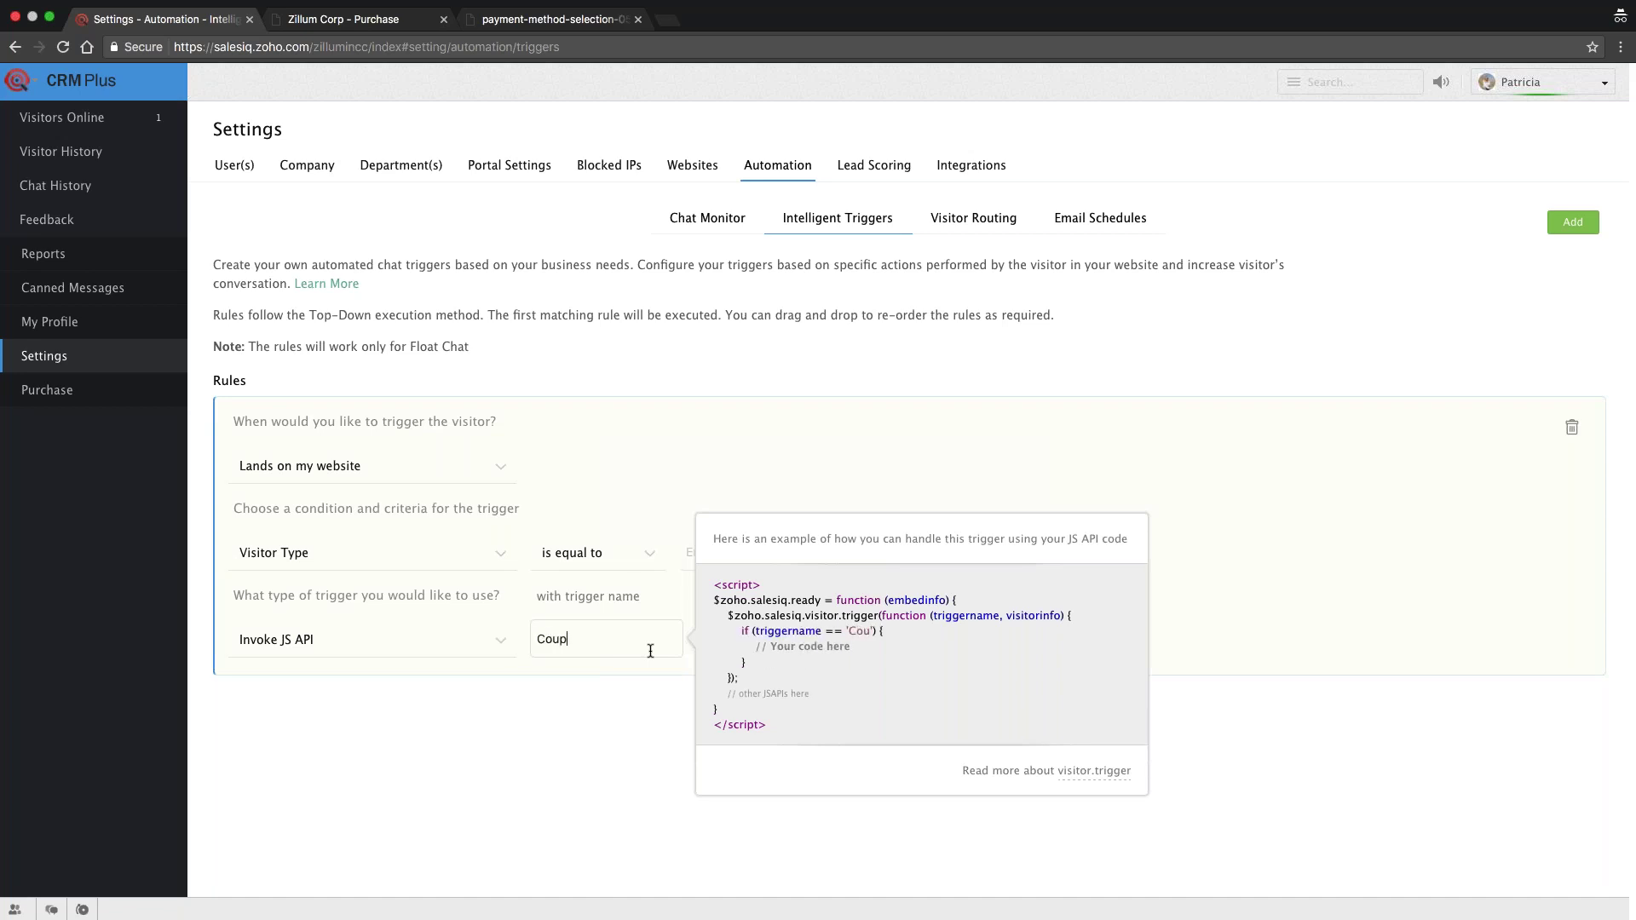
text(on code)
key(Return)
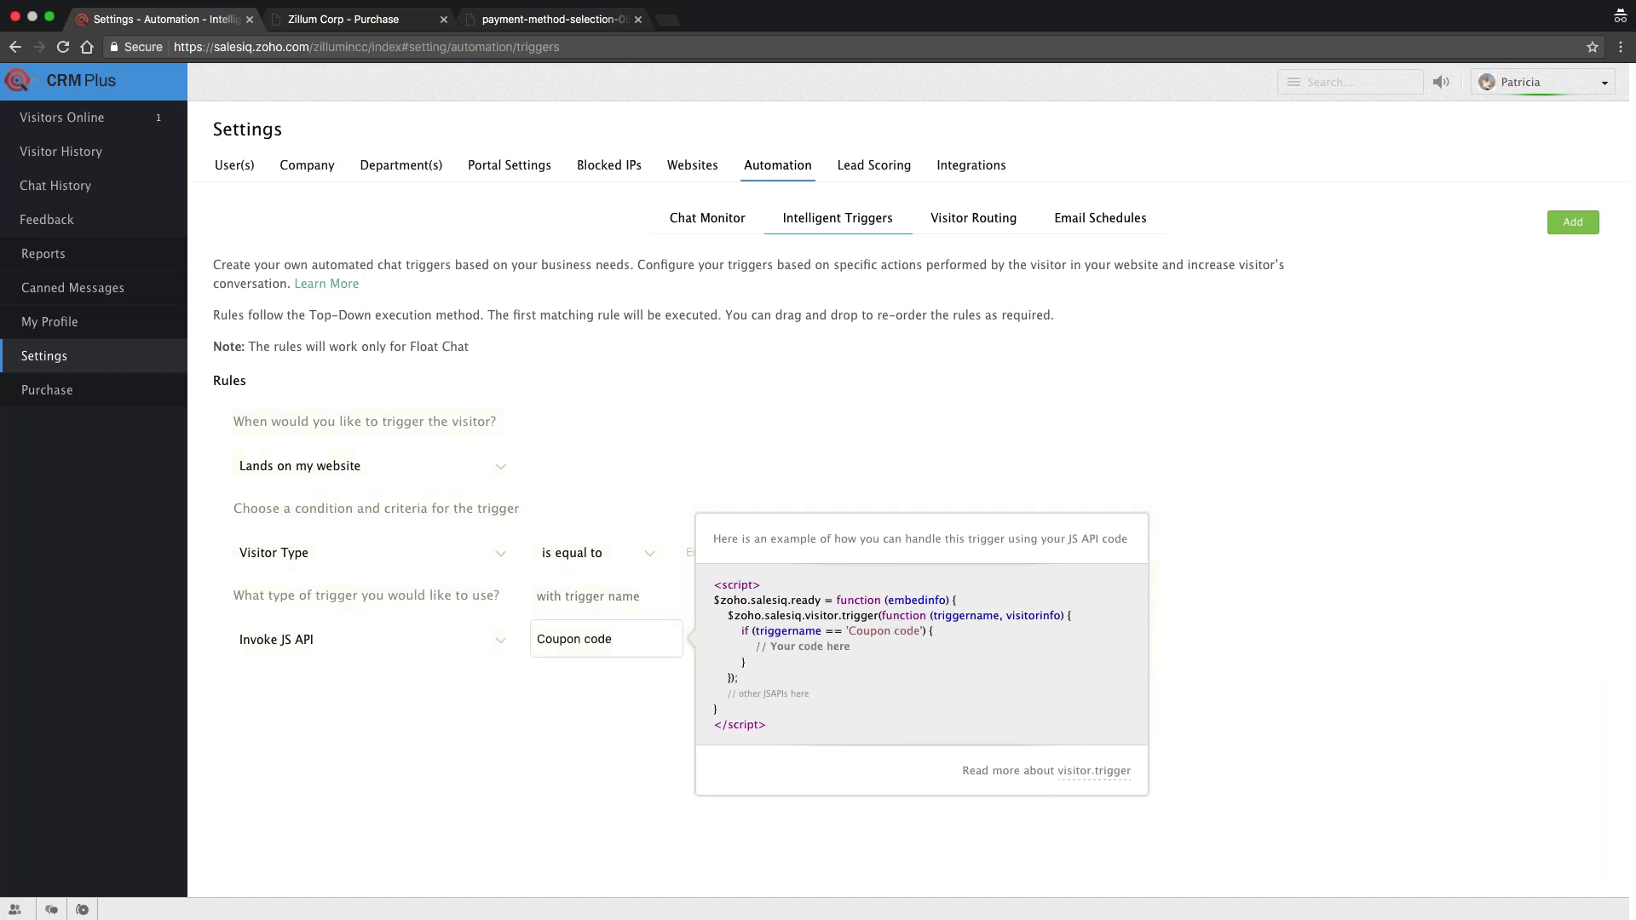
Step: Examine the sample JS API script for the Coupon code trigger and the place for custom code in it
triple_click(876, 635)
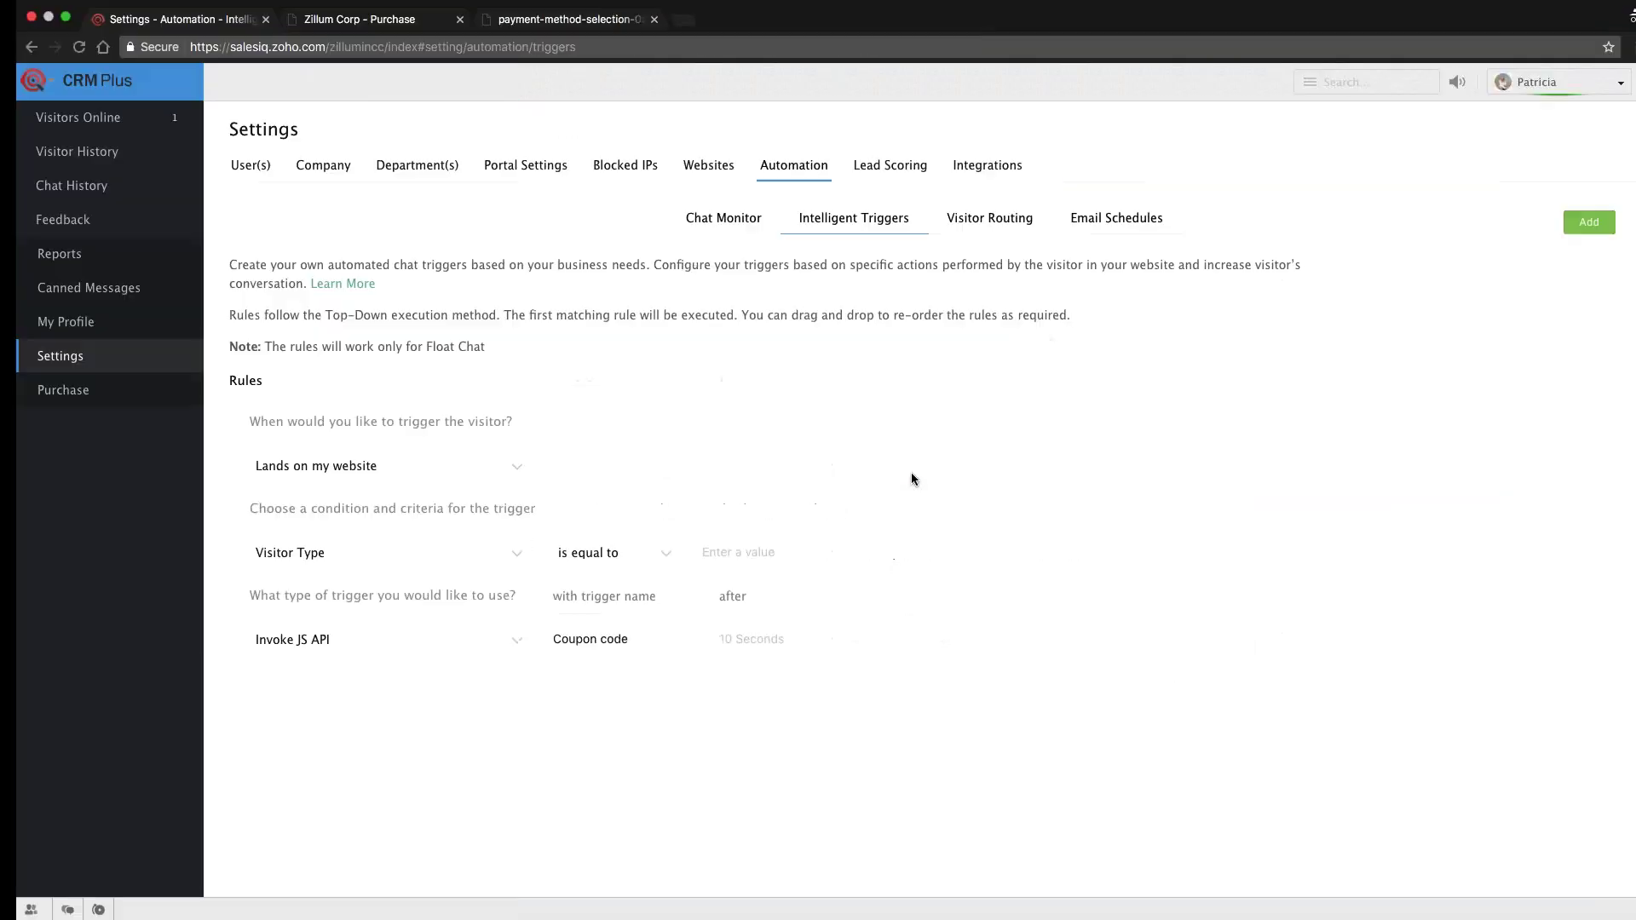
click(781, 650)
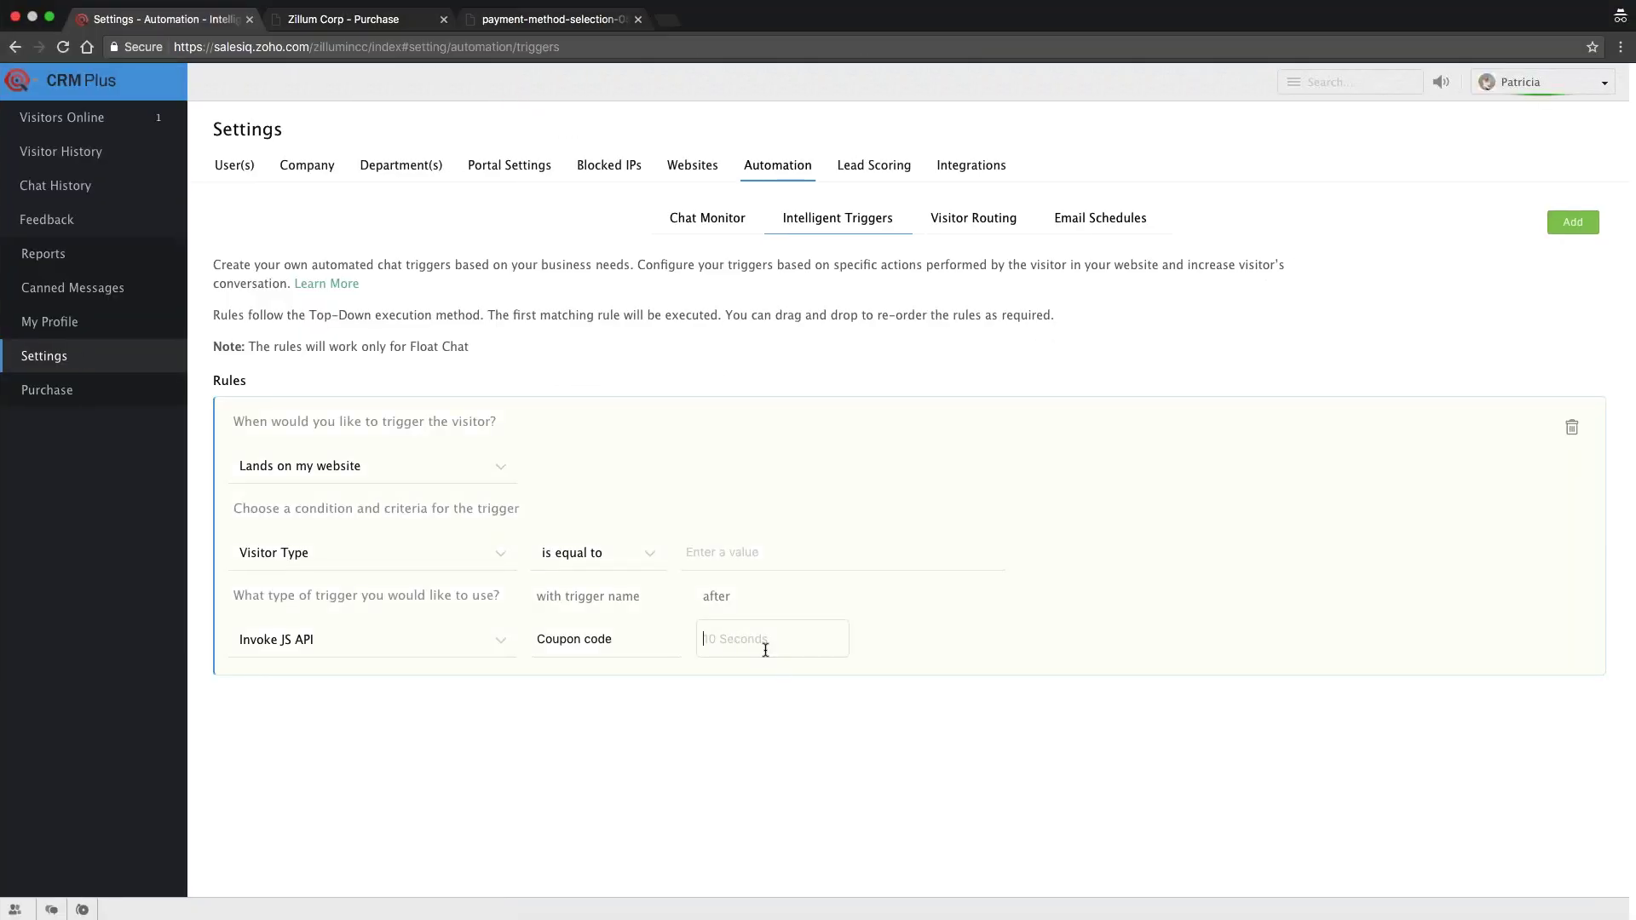
click(635, 644)
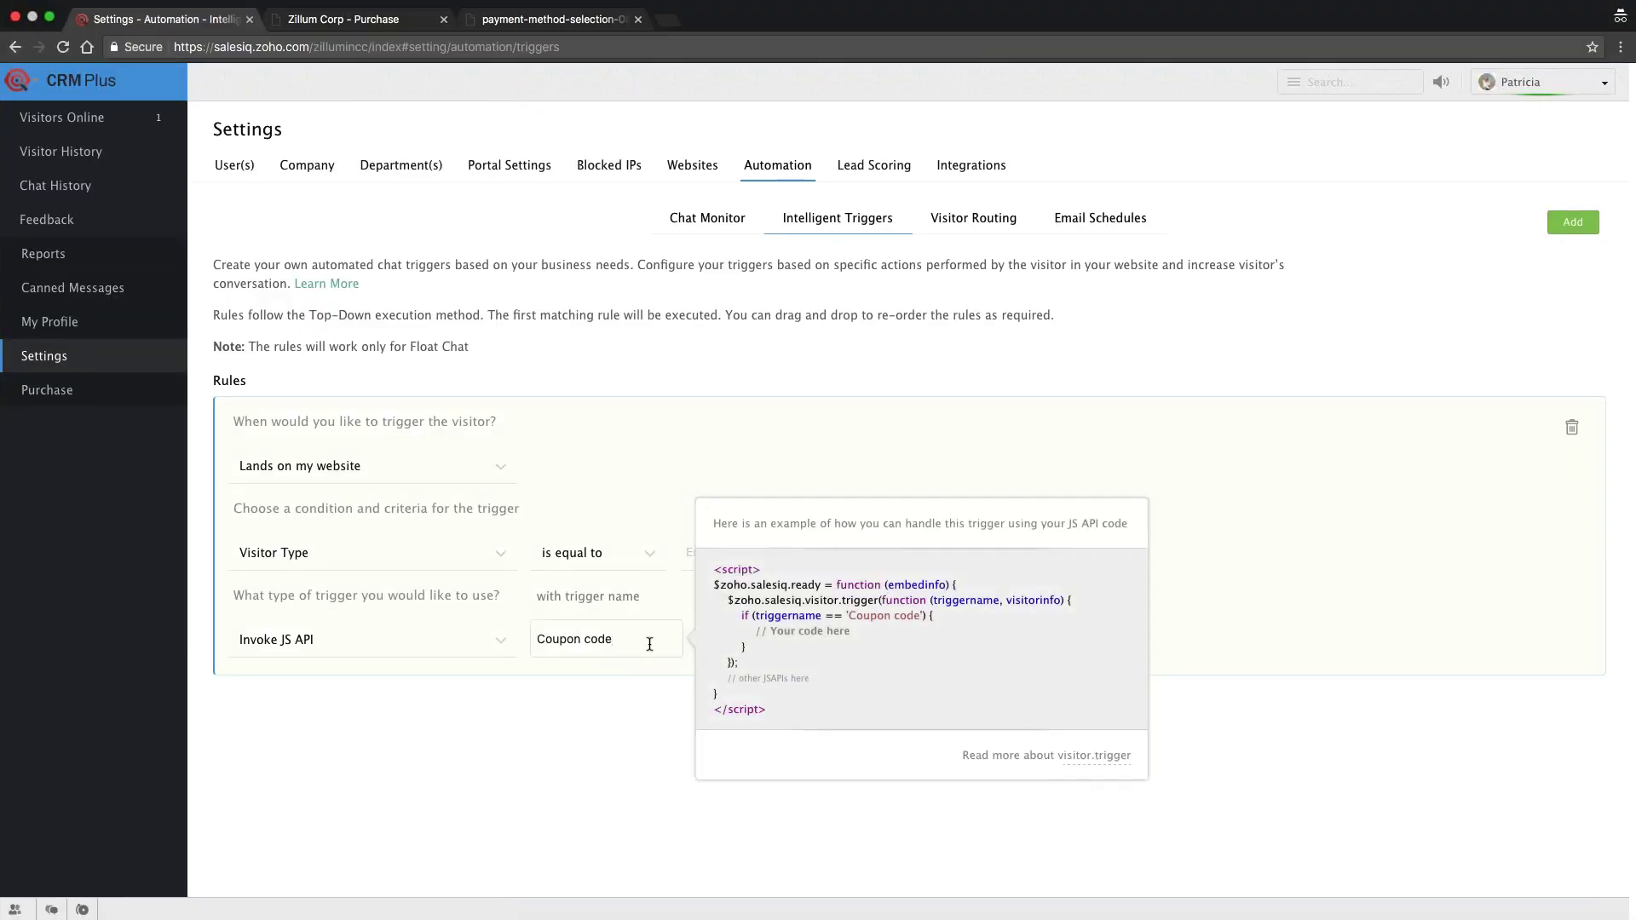
triple_click(779, 627)
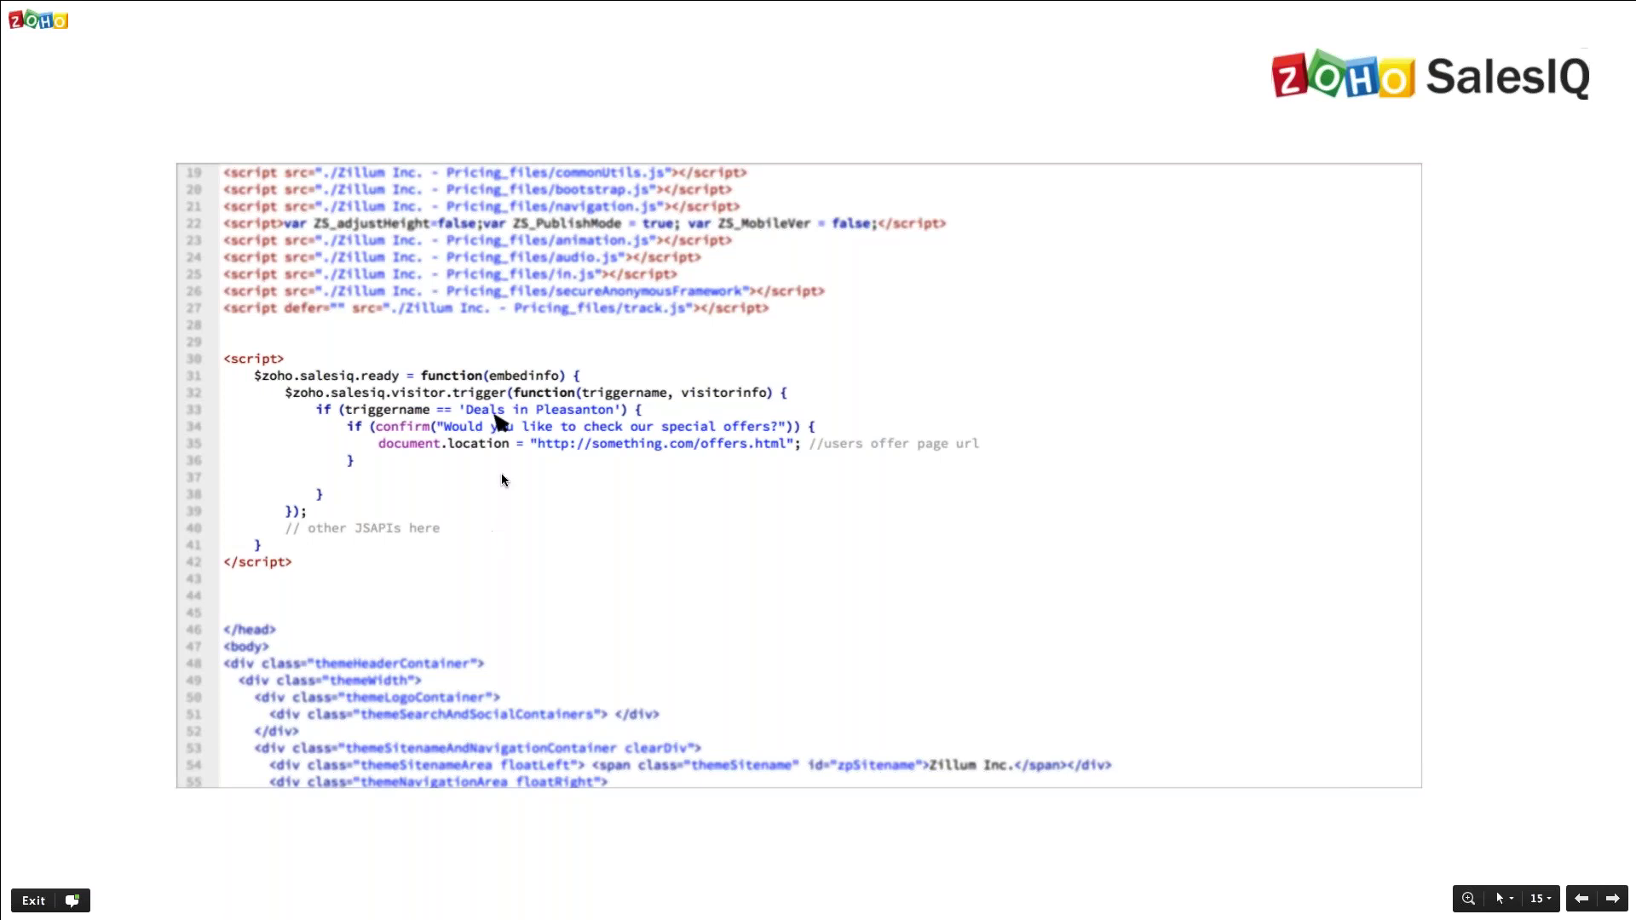
click(501, 473)
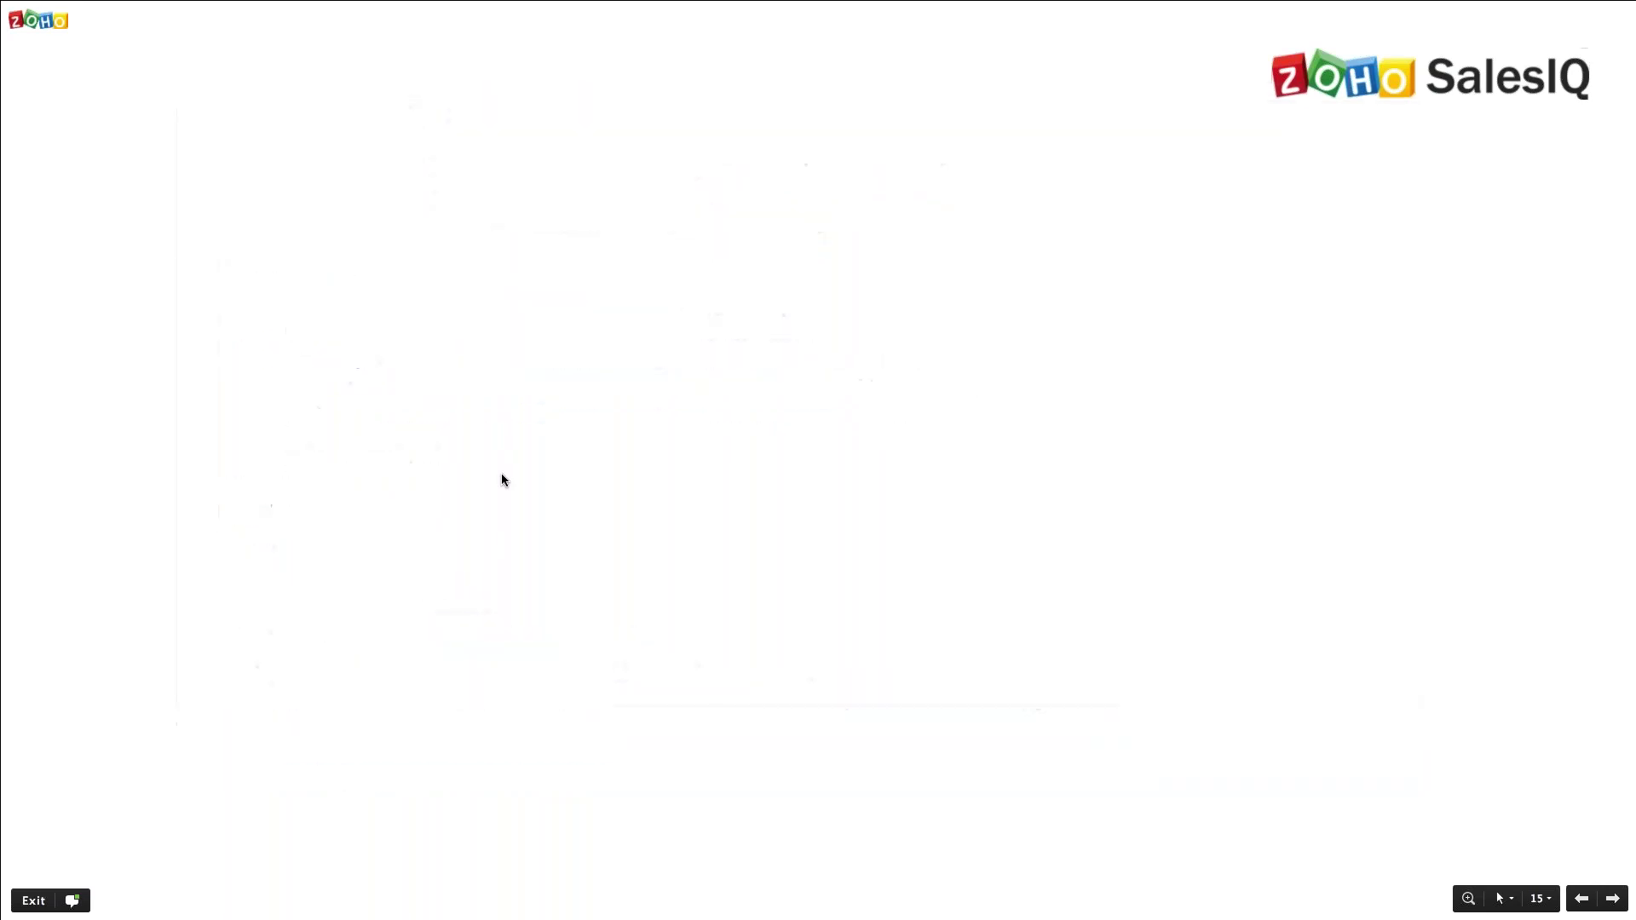
click(501, 473)
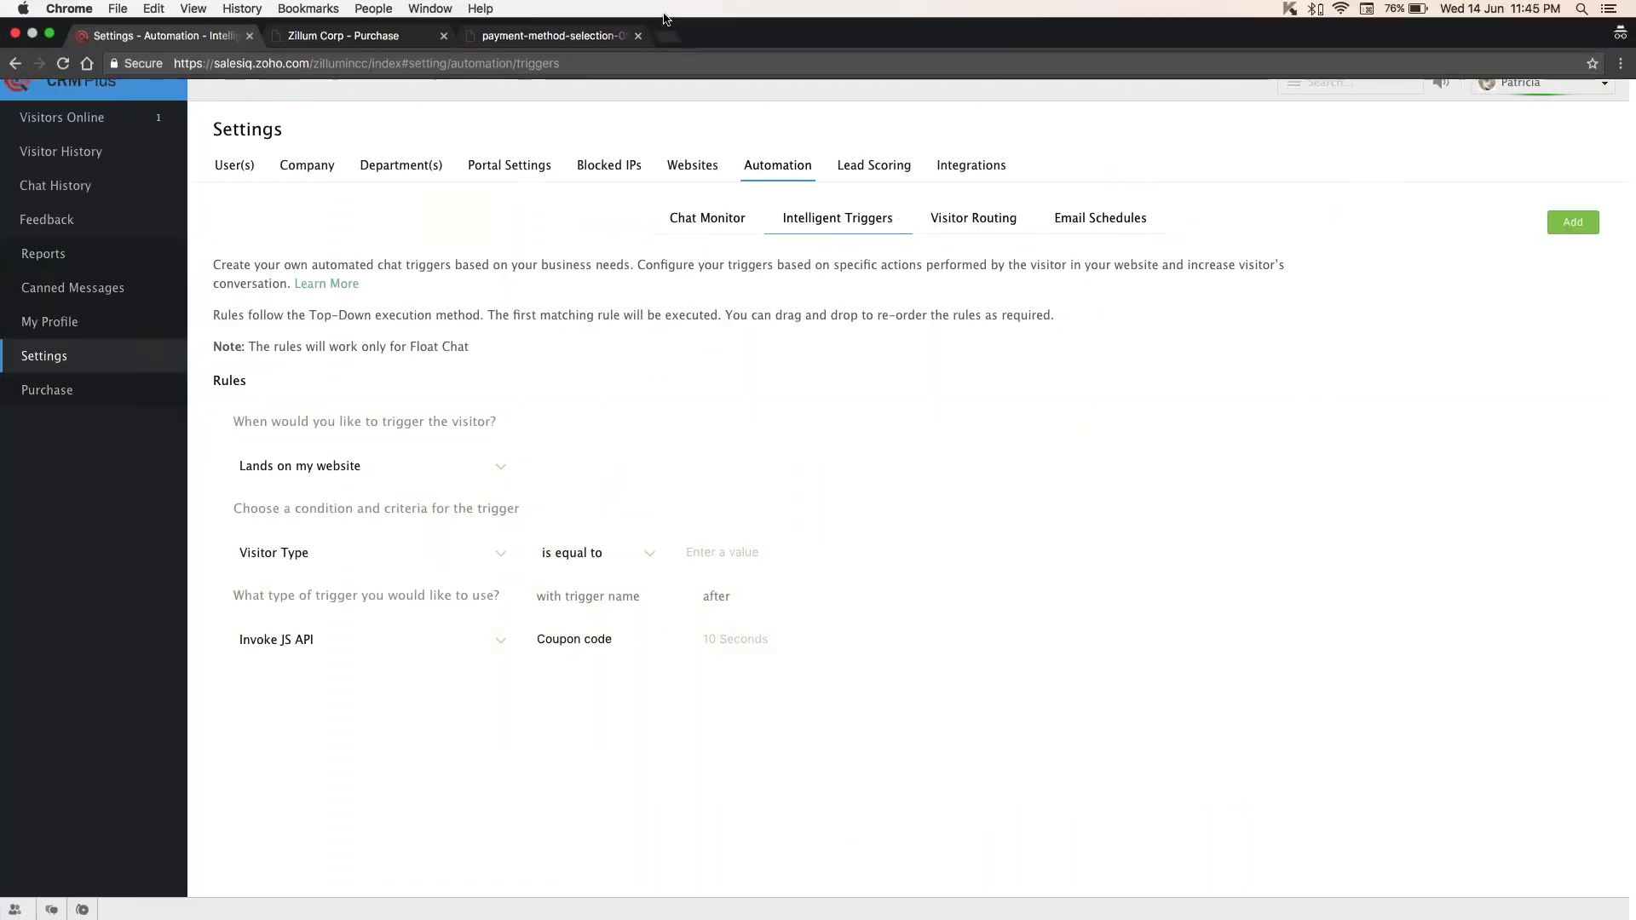
Step: Open the site zylker-delivery.zohosites.com in a new browser tab and view it full screen
click(666, 40)
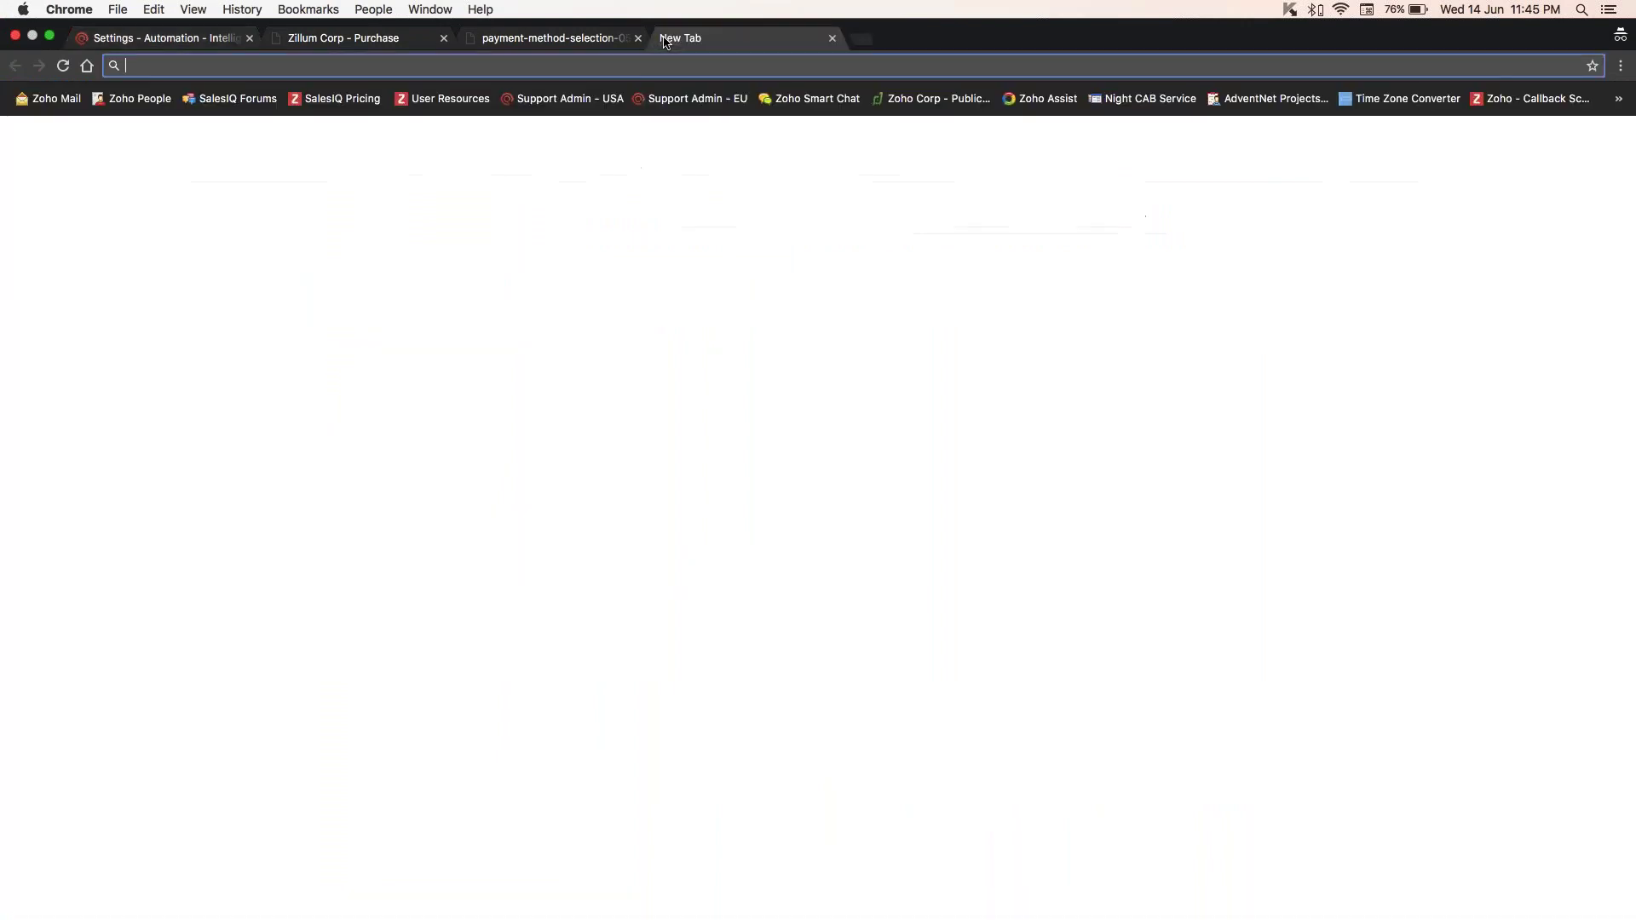
text(zylker-delivery.zohosites.com)
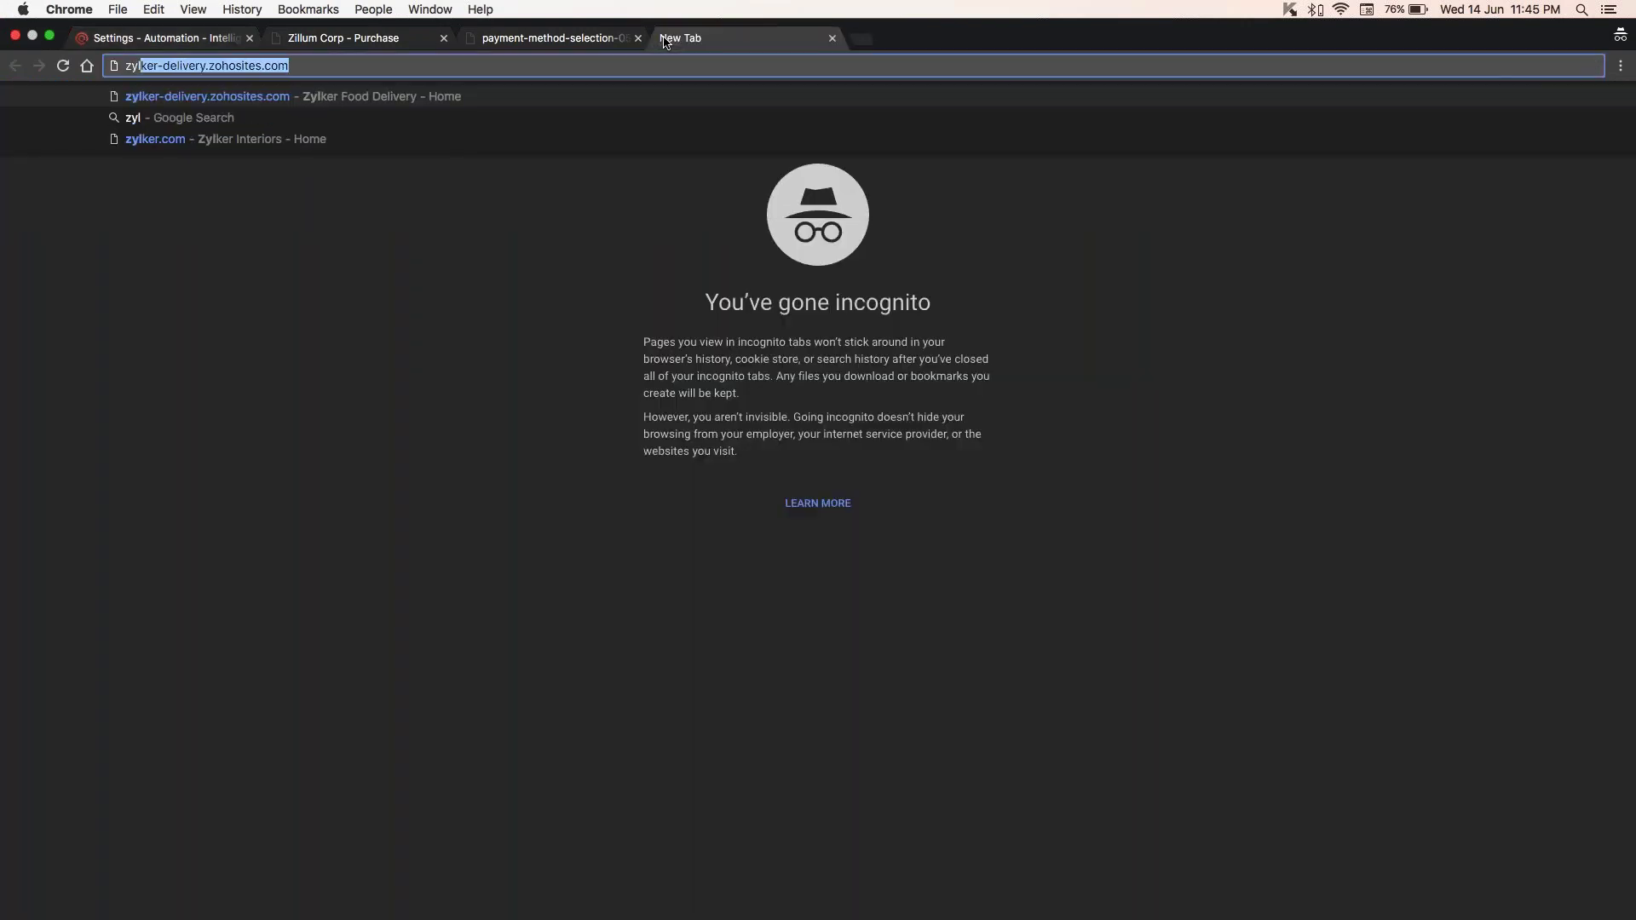
key(Return)
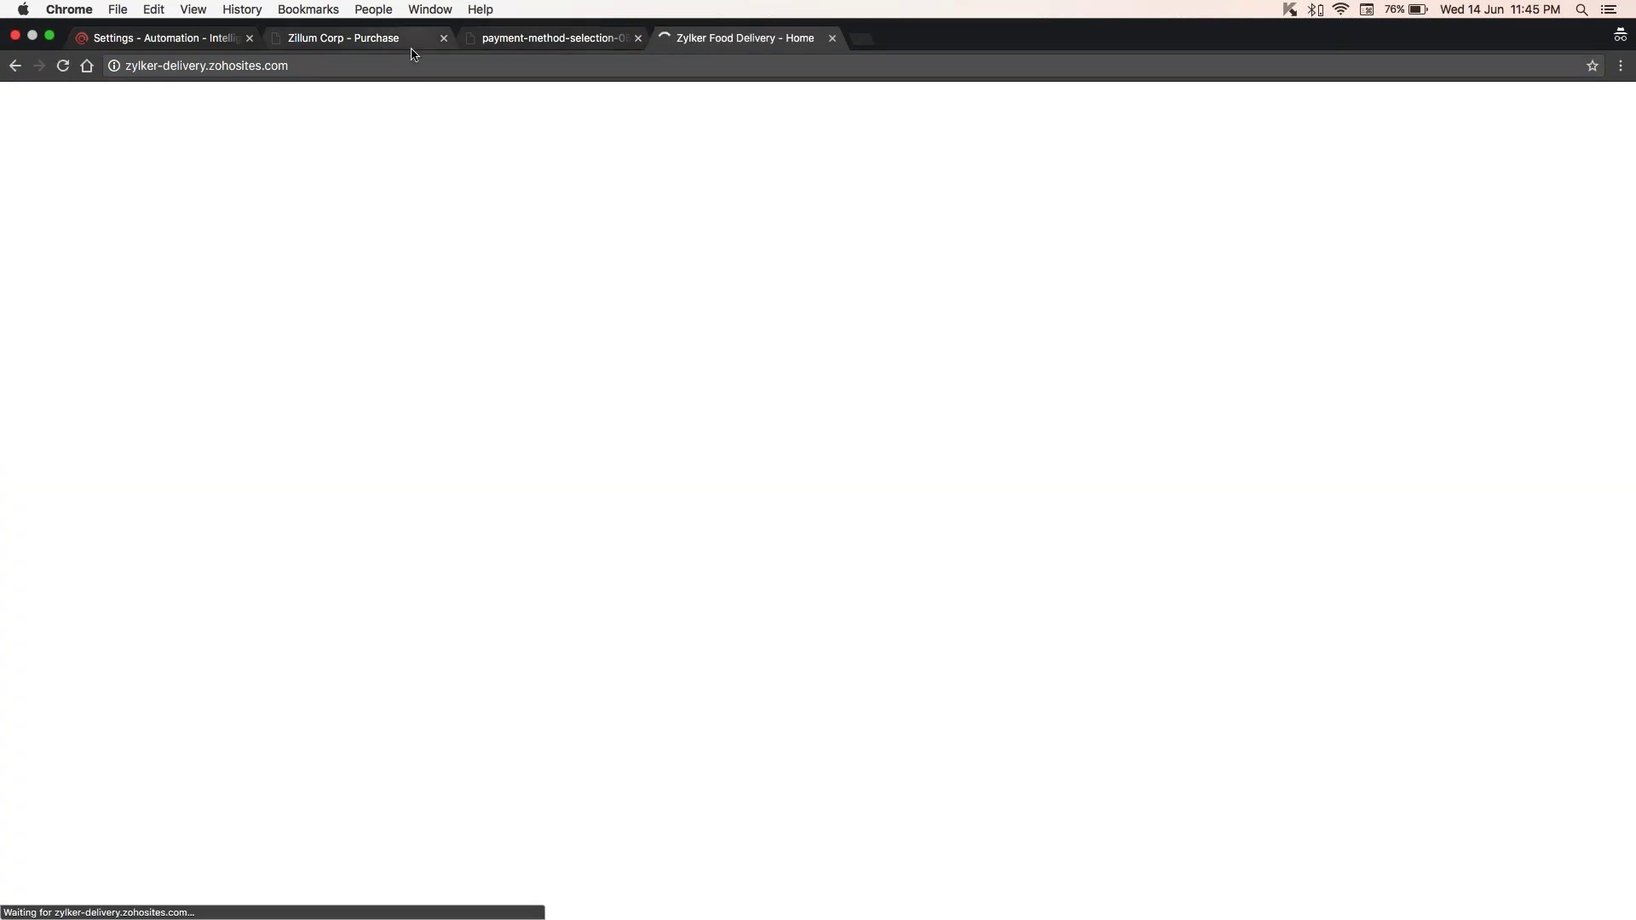
key(super+l)
key(ctrl+super+f)
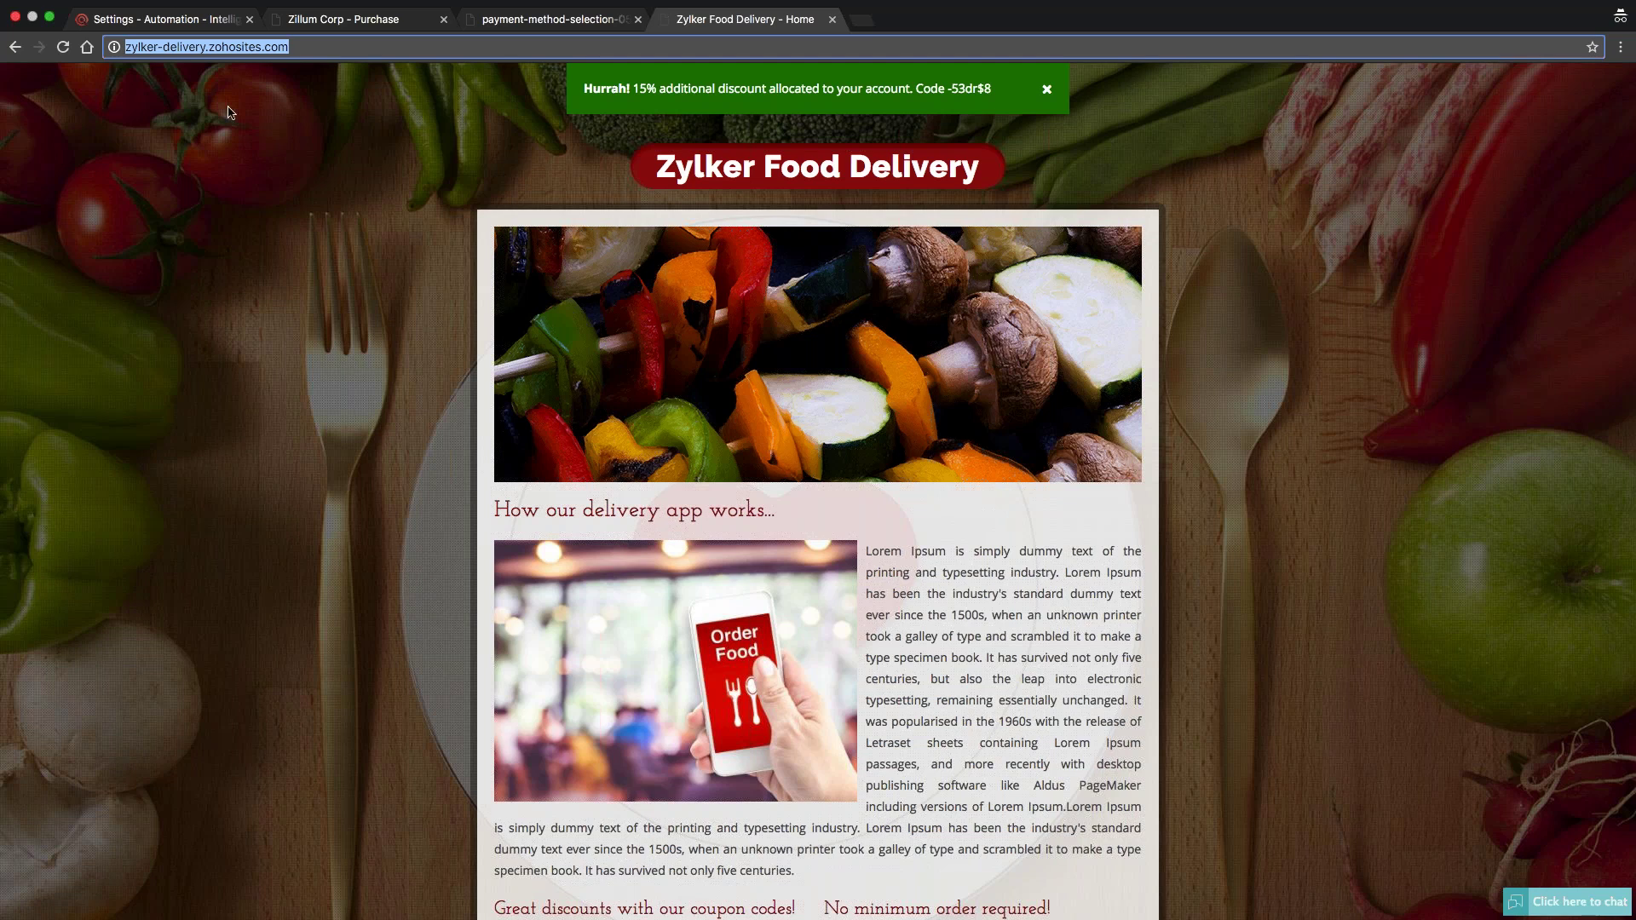
Step: View the delivery site's page source and highlight the SalesIQ script that handles the banner trigger
right_click(309, 351)
click(332, 495)
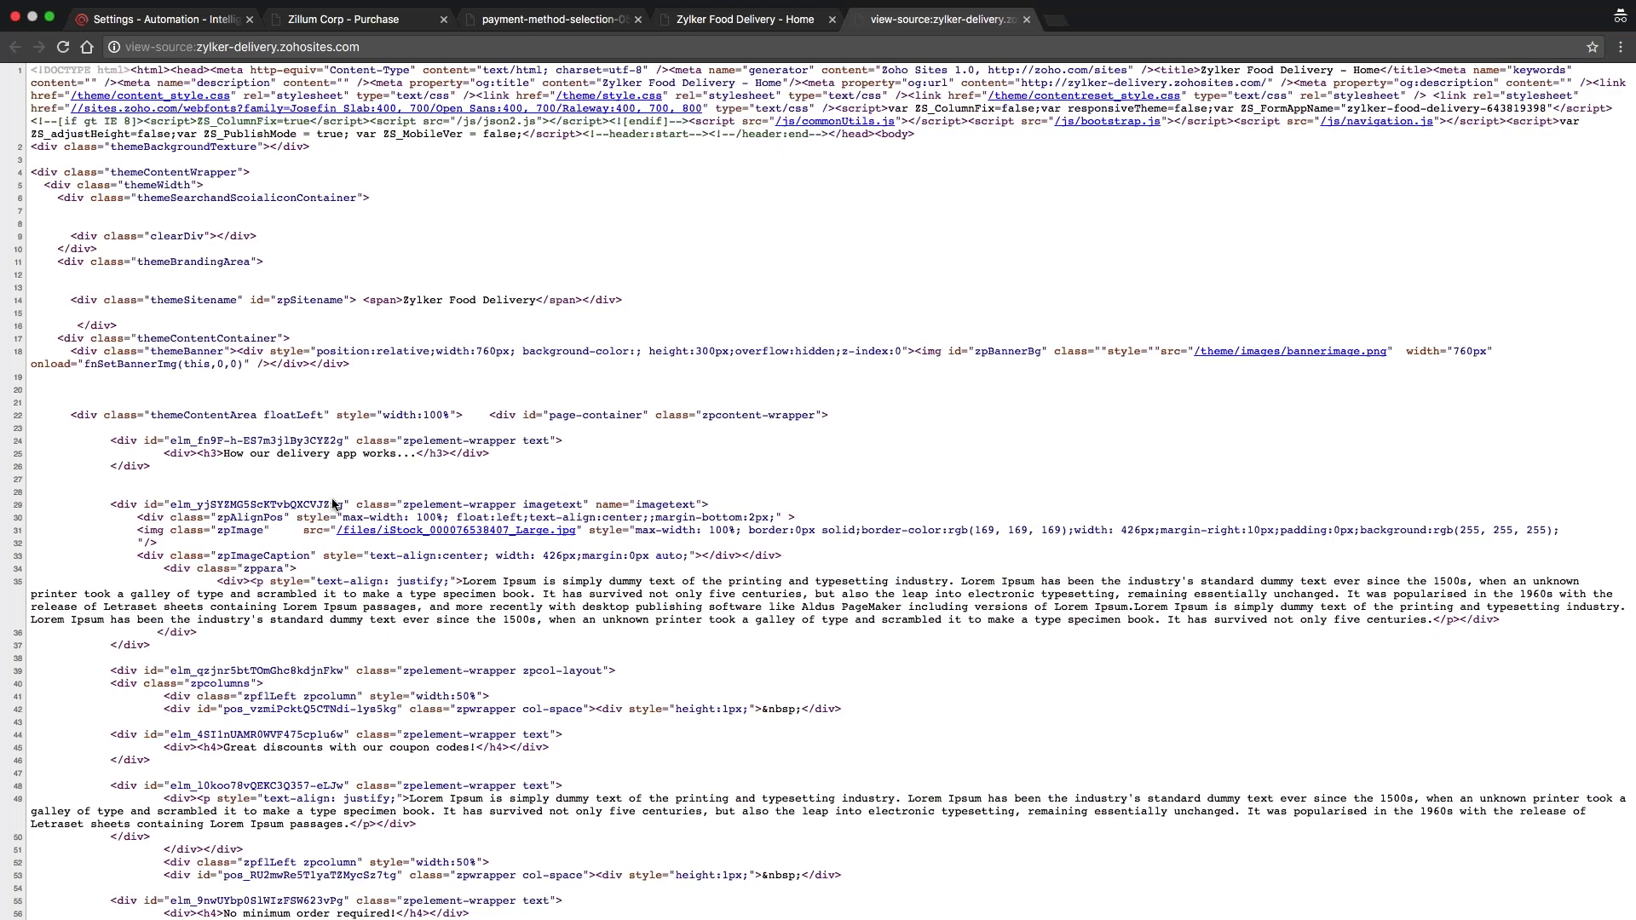
scroll(332, 502, down, 15)
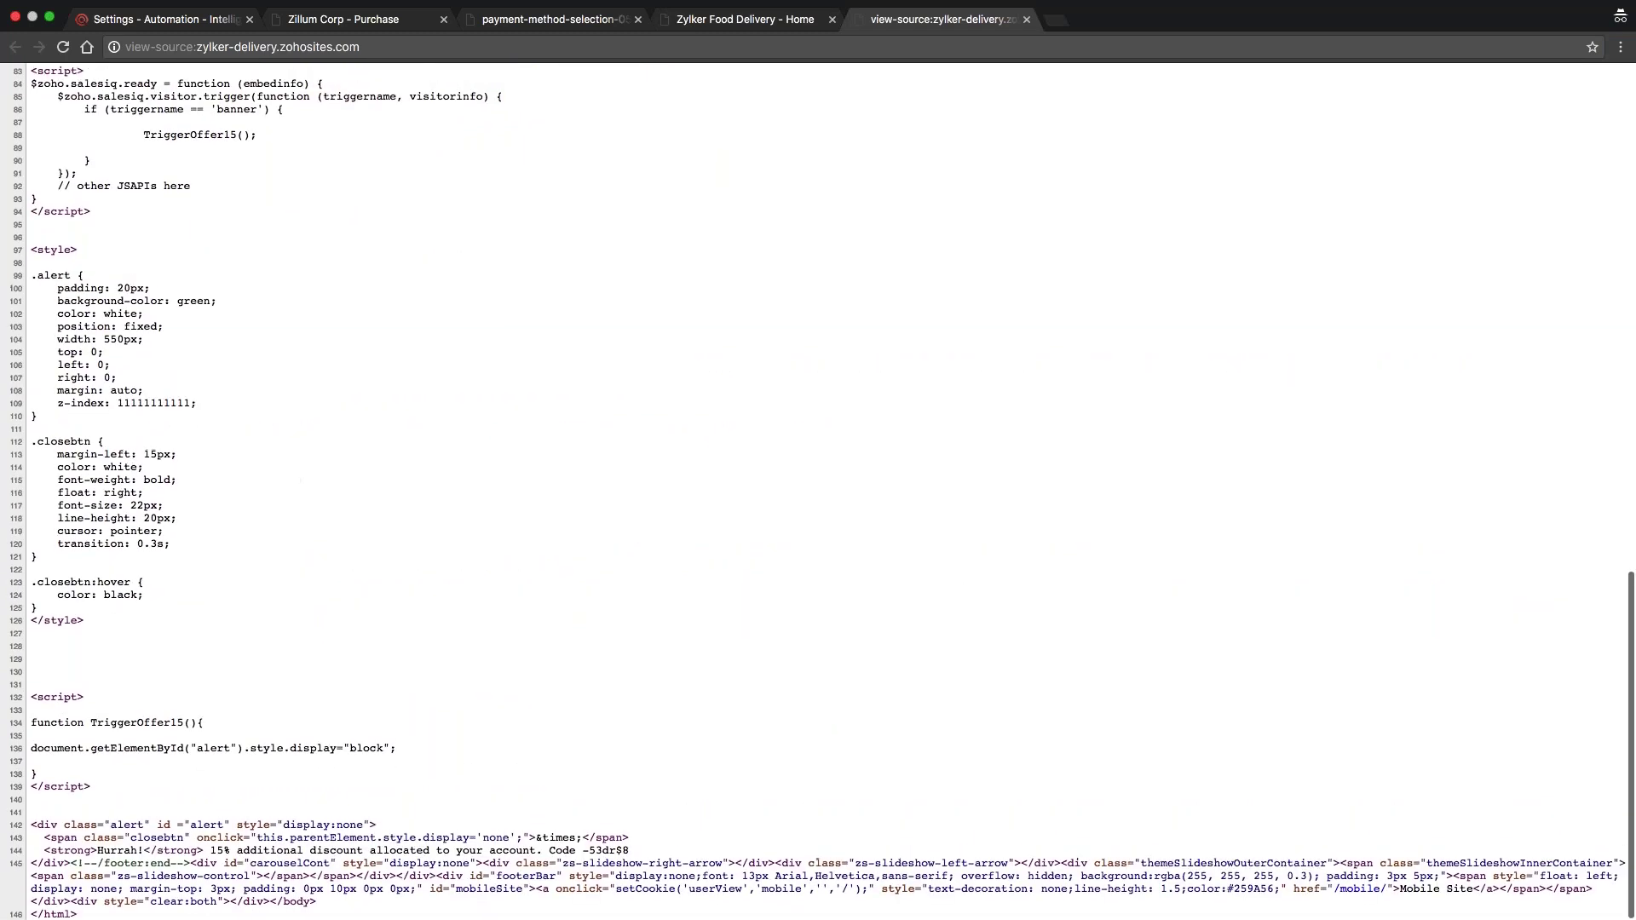
scroll(256, 341, up, 1)
drag(36, 195, 209, 330)
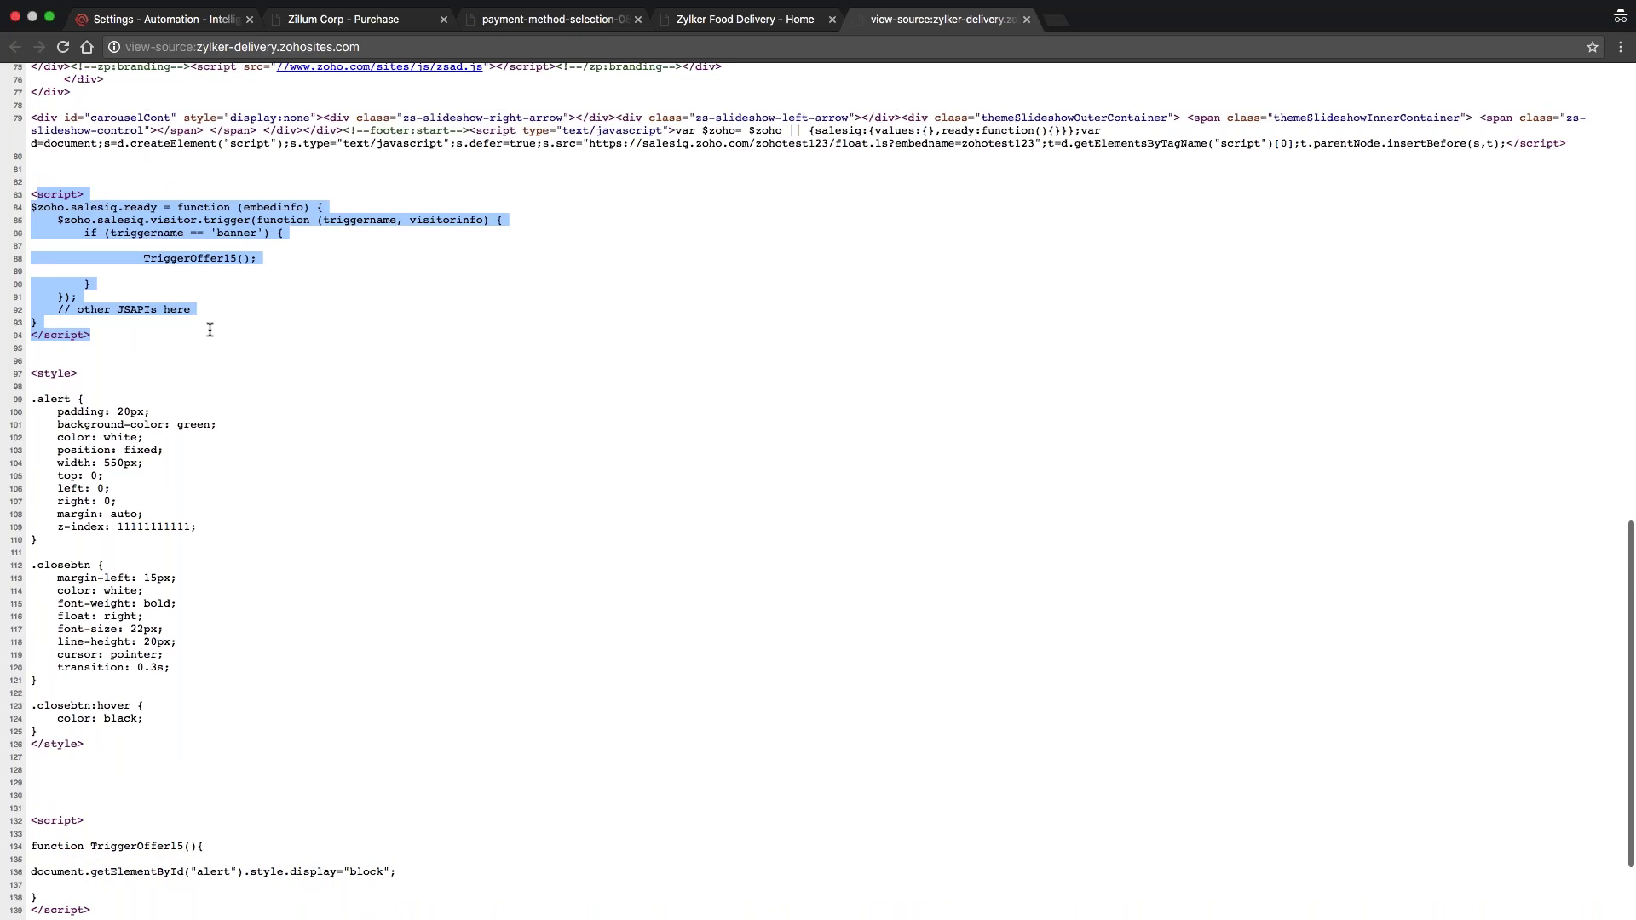
Step: Return to the Zylker Food Delivery page and highlight the additional discount banner text
click(749, 25)
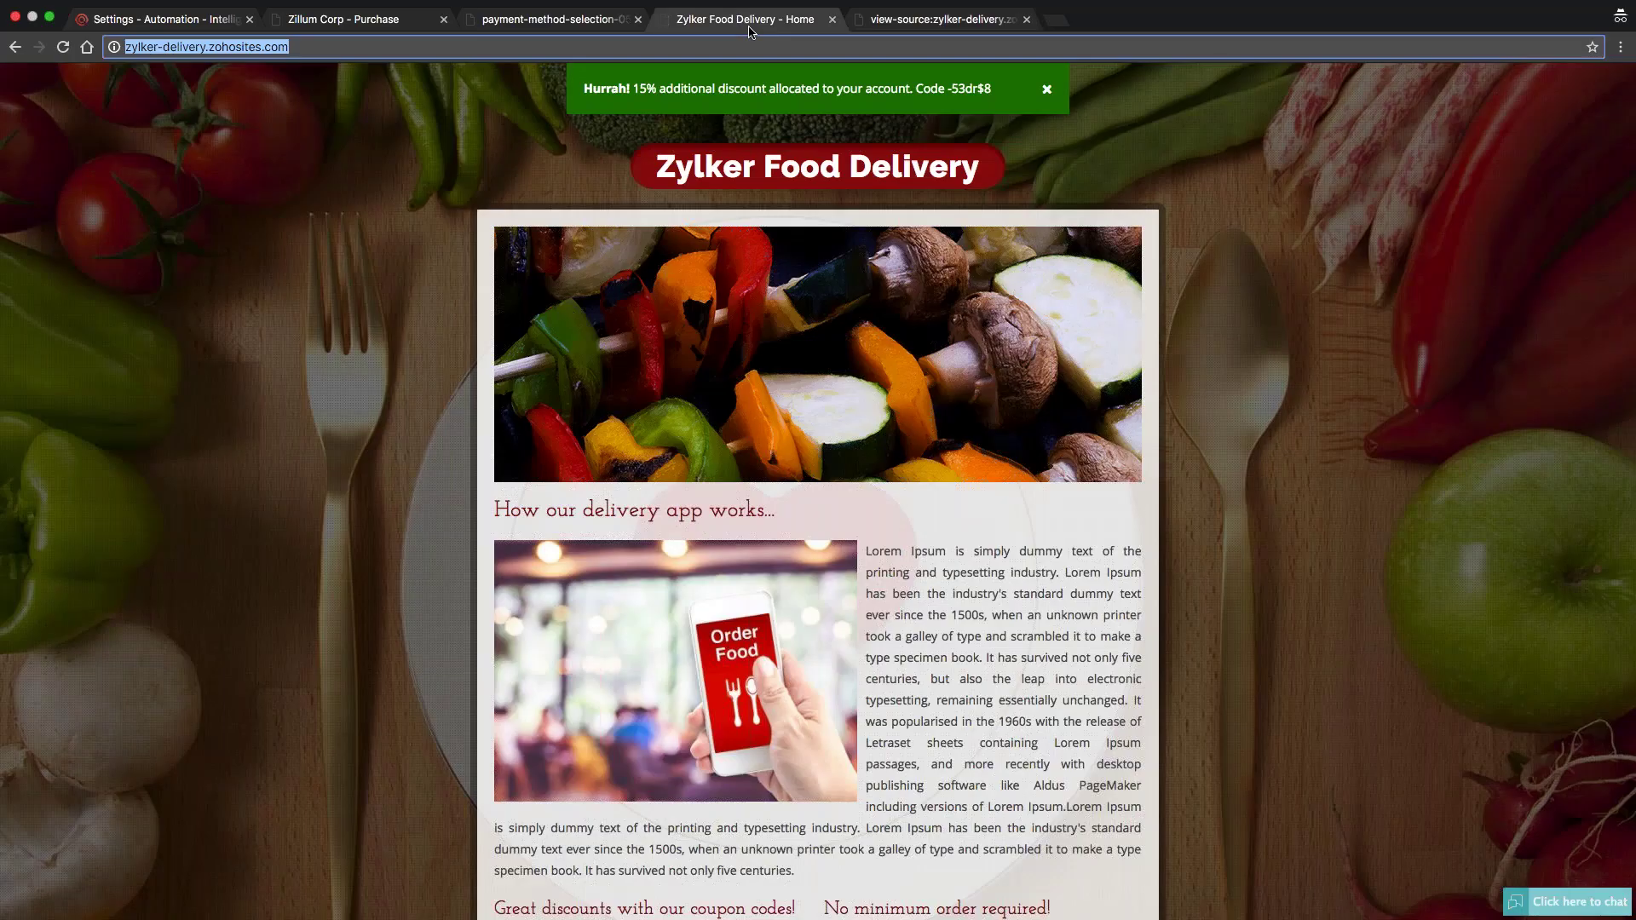
drag(582, 89, 992, 89)
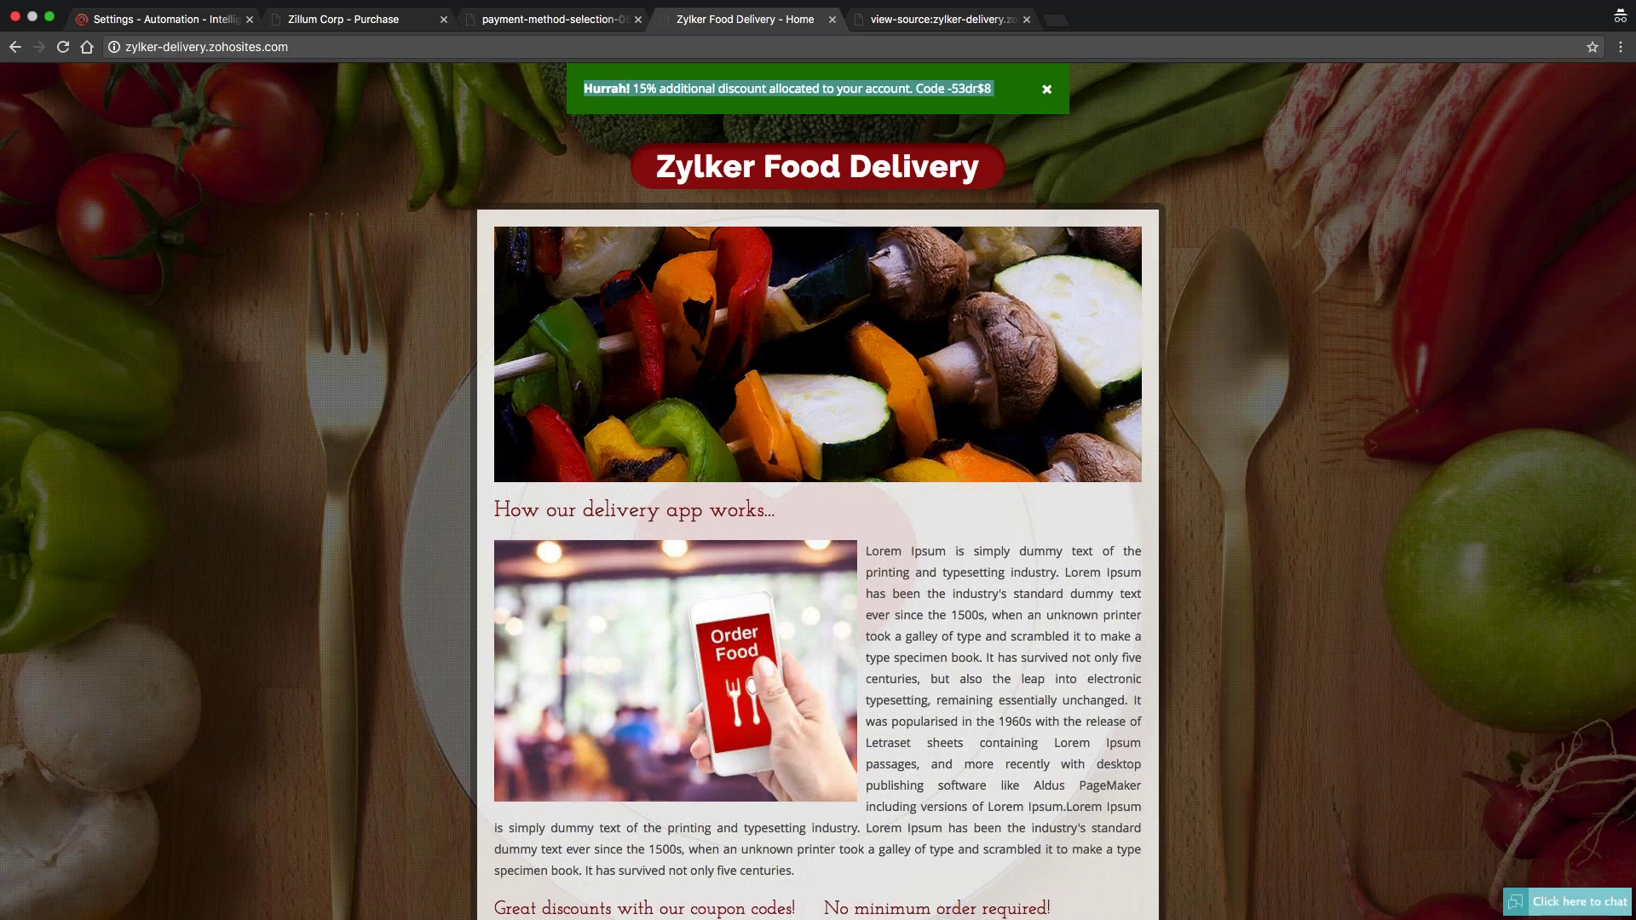
triple_click(965, 89)
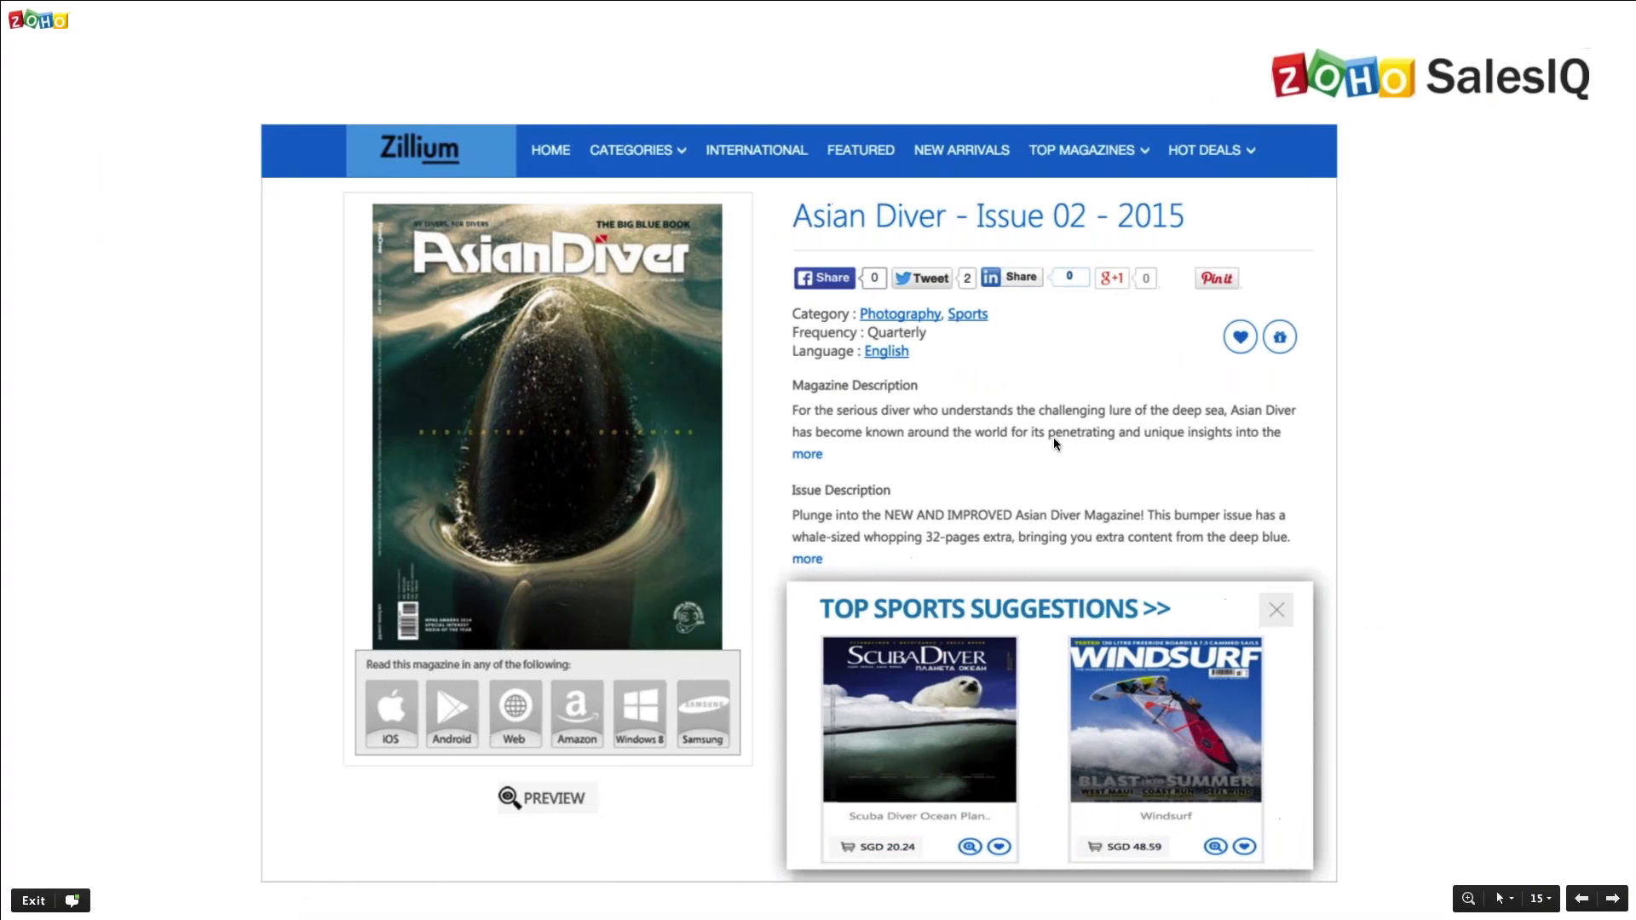
click(1008, 687)
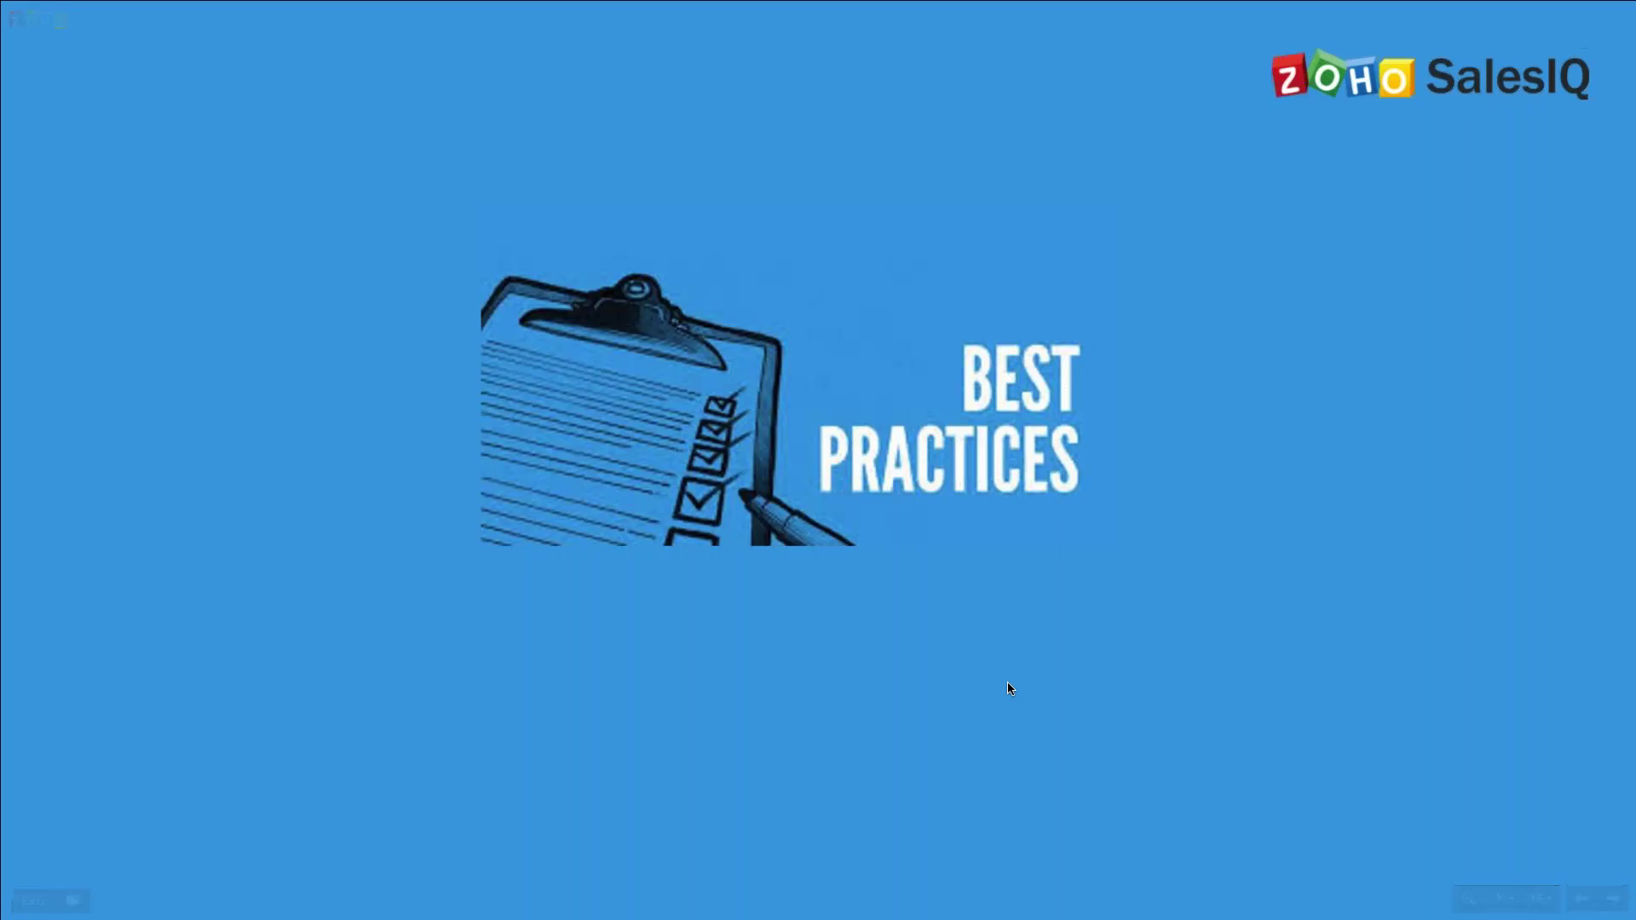
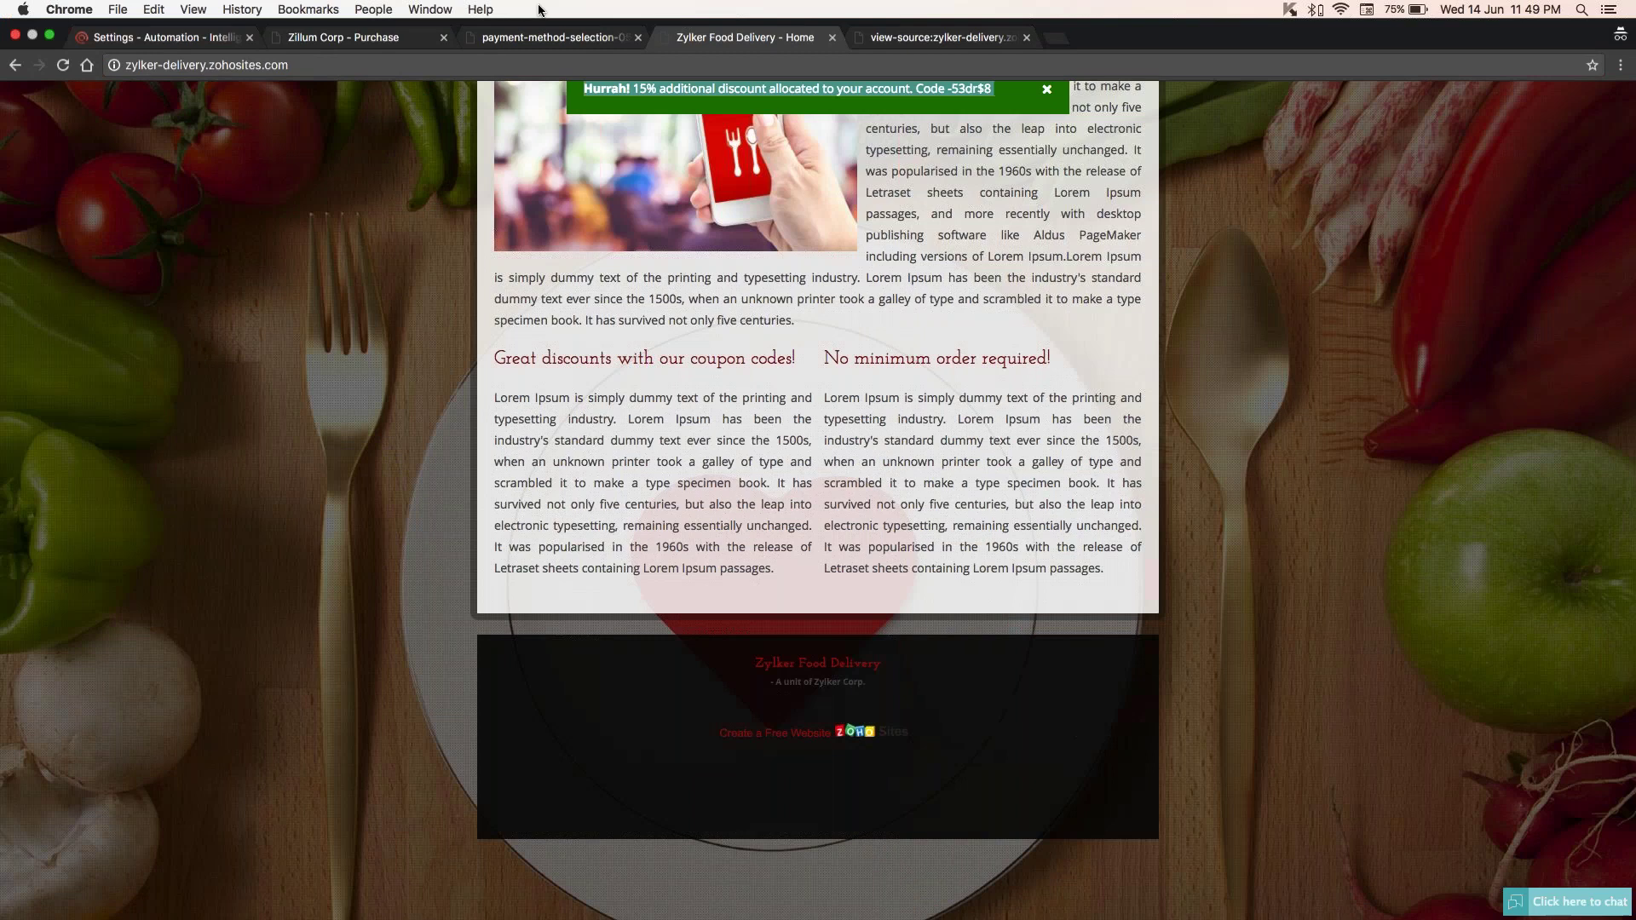
Step: Check the chat window on the Zillum Corp purchase page, and review the photo and display name in My Profile
click(337, 38)
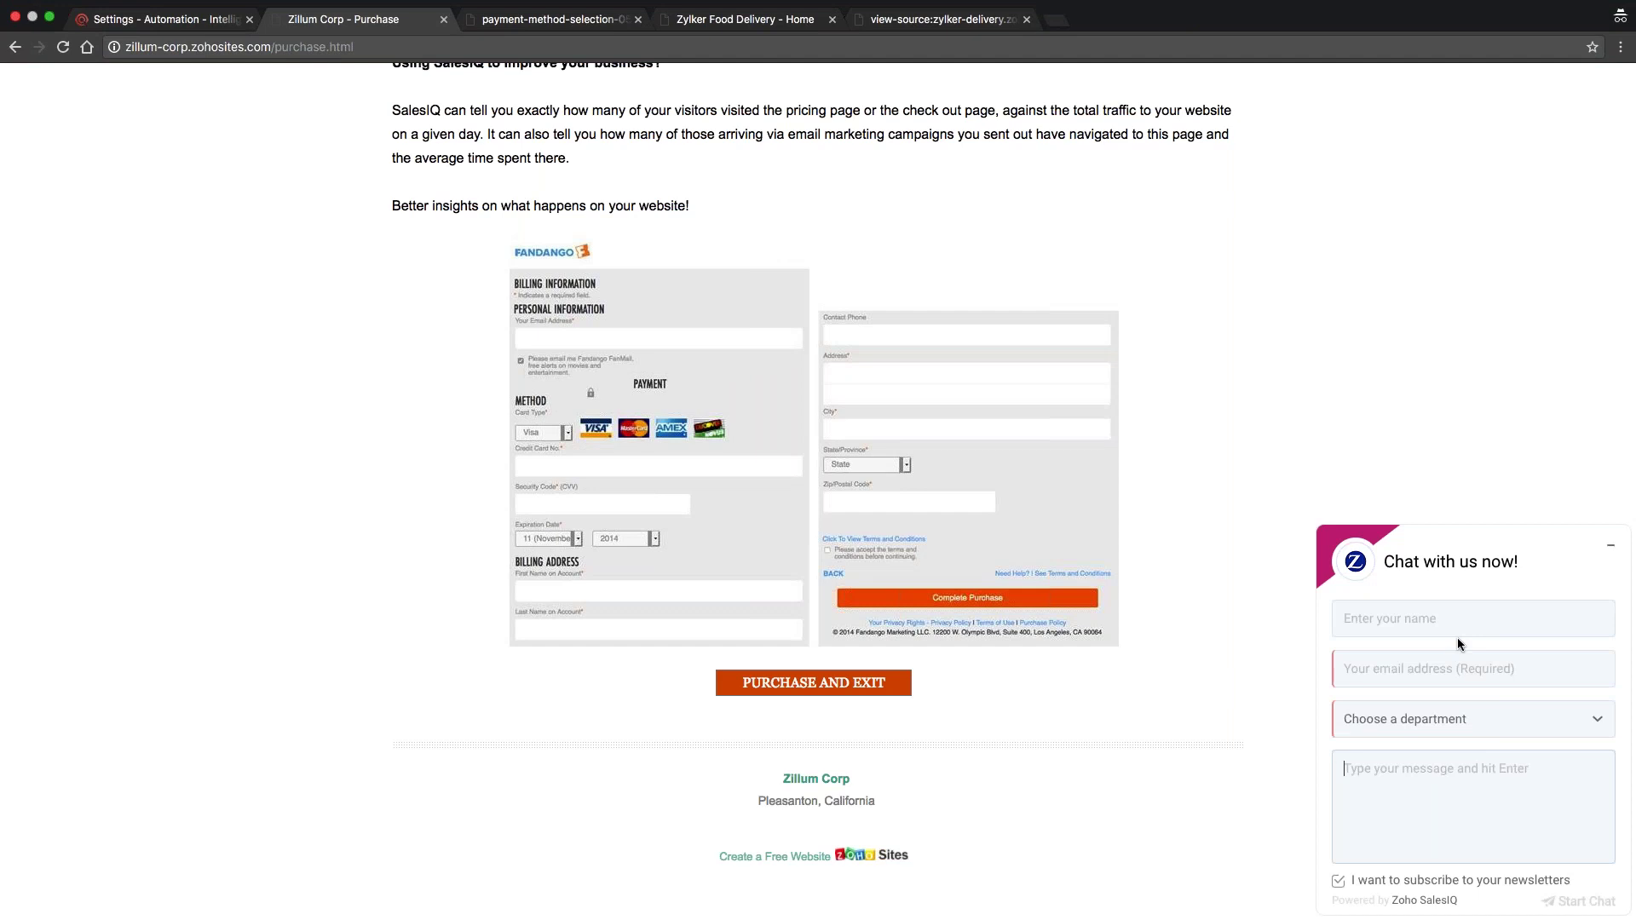
click(113, 12)
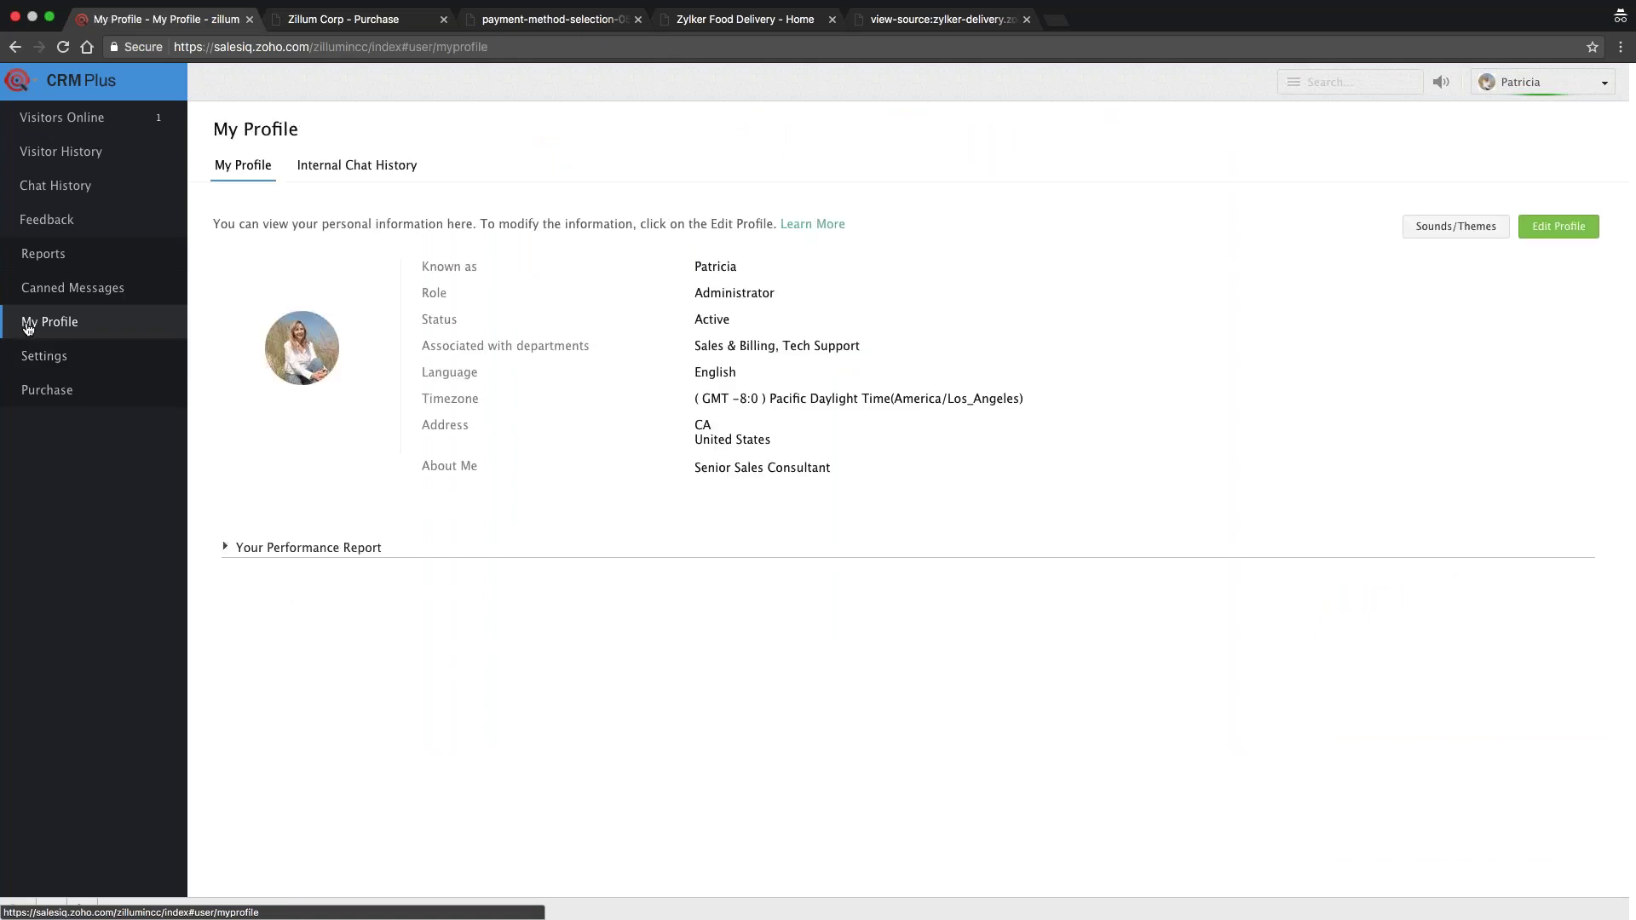
mouse_move(294, 352)
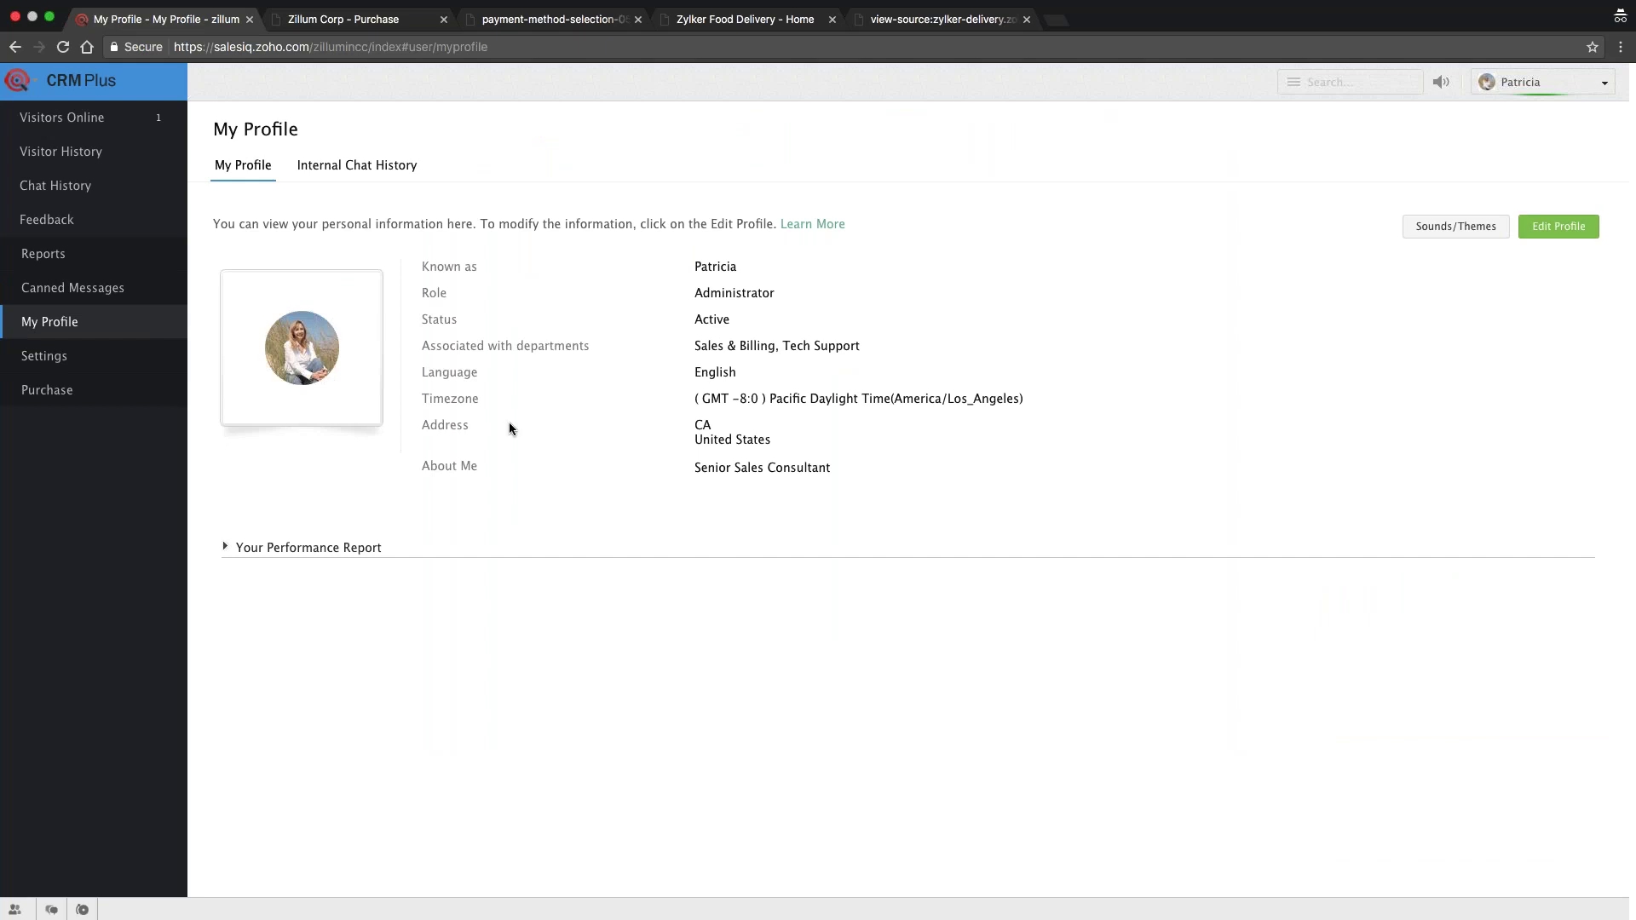
drag(465, 266, 738, 266)
mouse_move(332, 292)
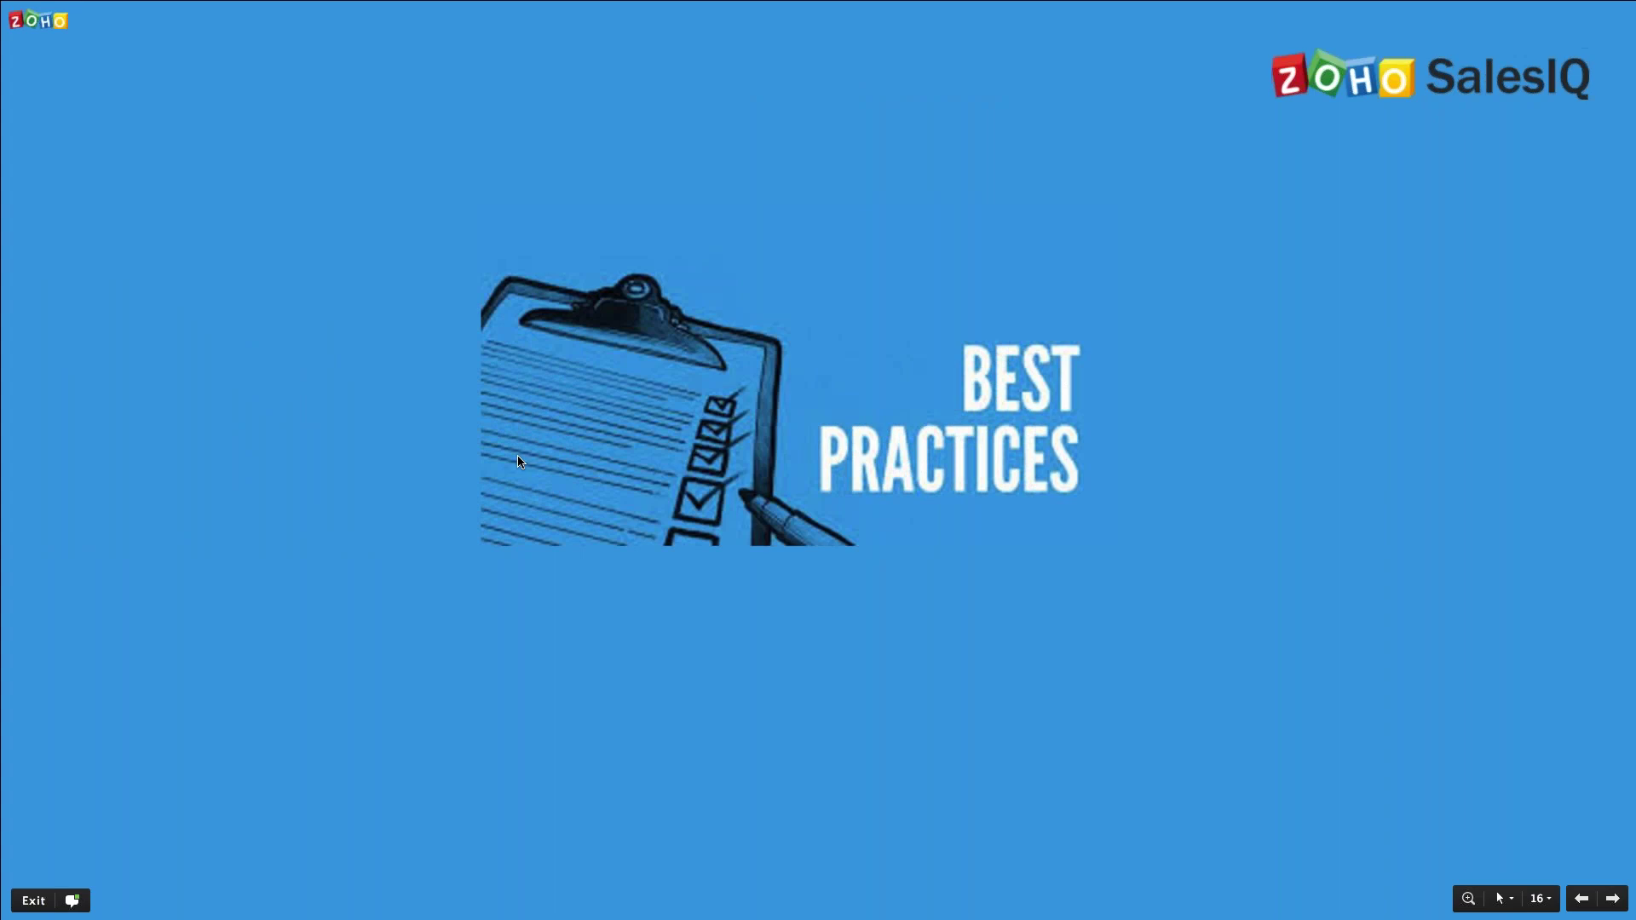
key(Right)
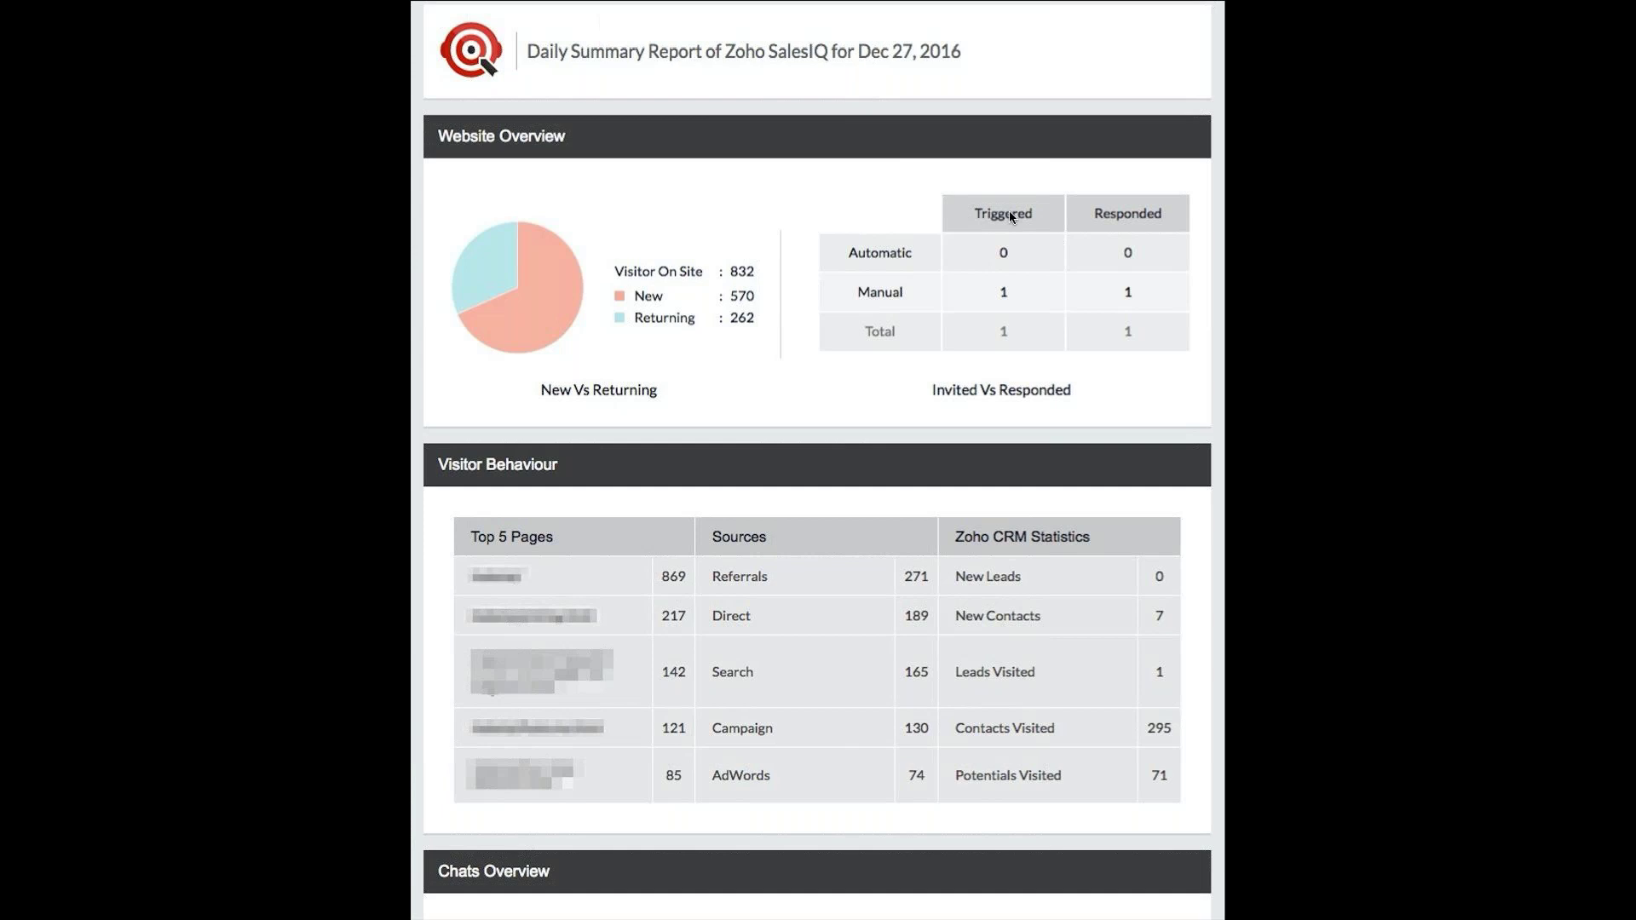
Step: Examine the daily summary report's triggered and responded invites, top 5 pages, traffic sources and Zoho CRM statistics, marking each area
drag(953, 198, 1177, 234)
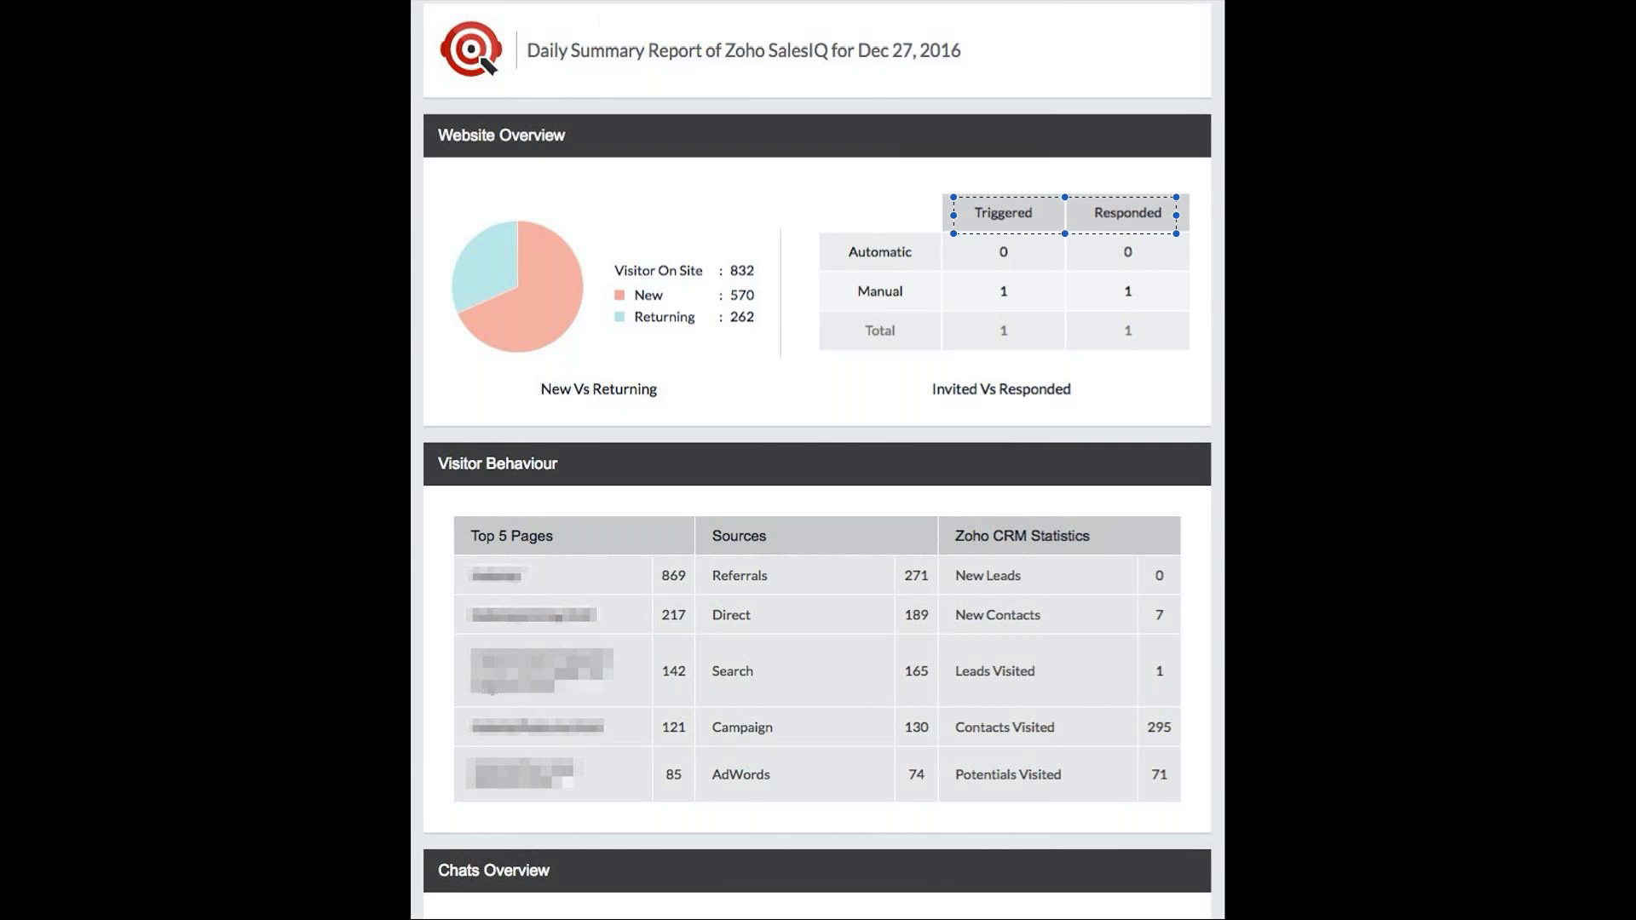
drag(991, 247, 1014, 265)
drag(466, 563, 468, 566)
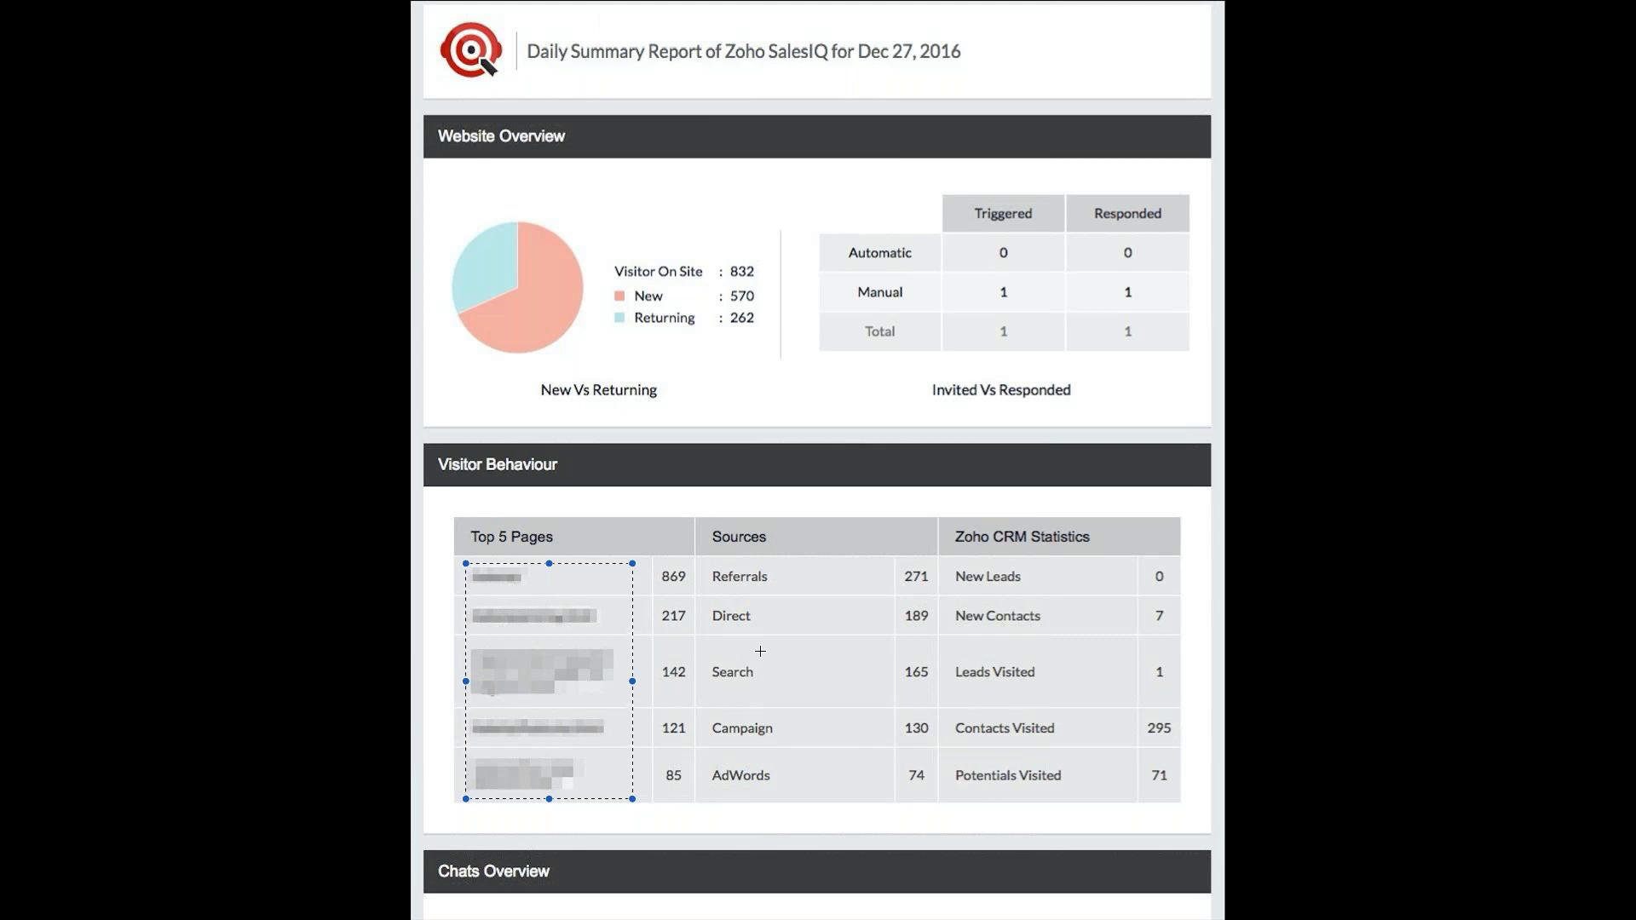
drag(712, 566, 935, 591)
drag(699, 653, 932, 685)
drag(696, 716, 955, 739)
drag(695, 756, 943, 790)
drag(929, 512, 1165, 789)
click(1351, 191)
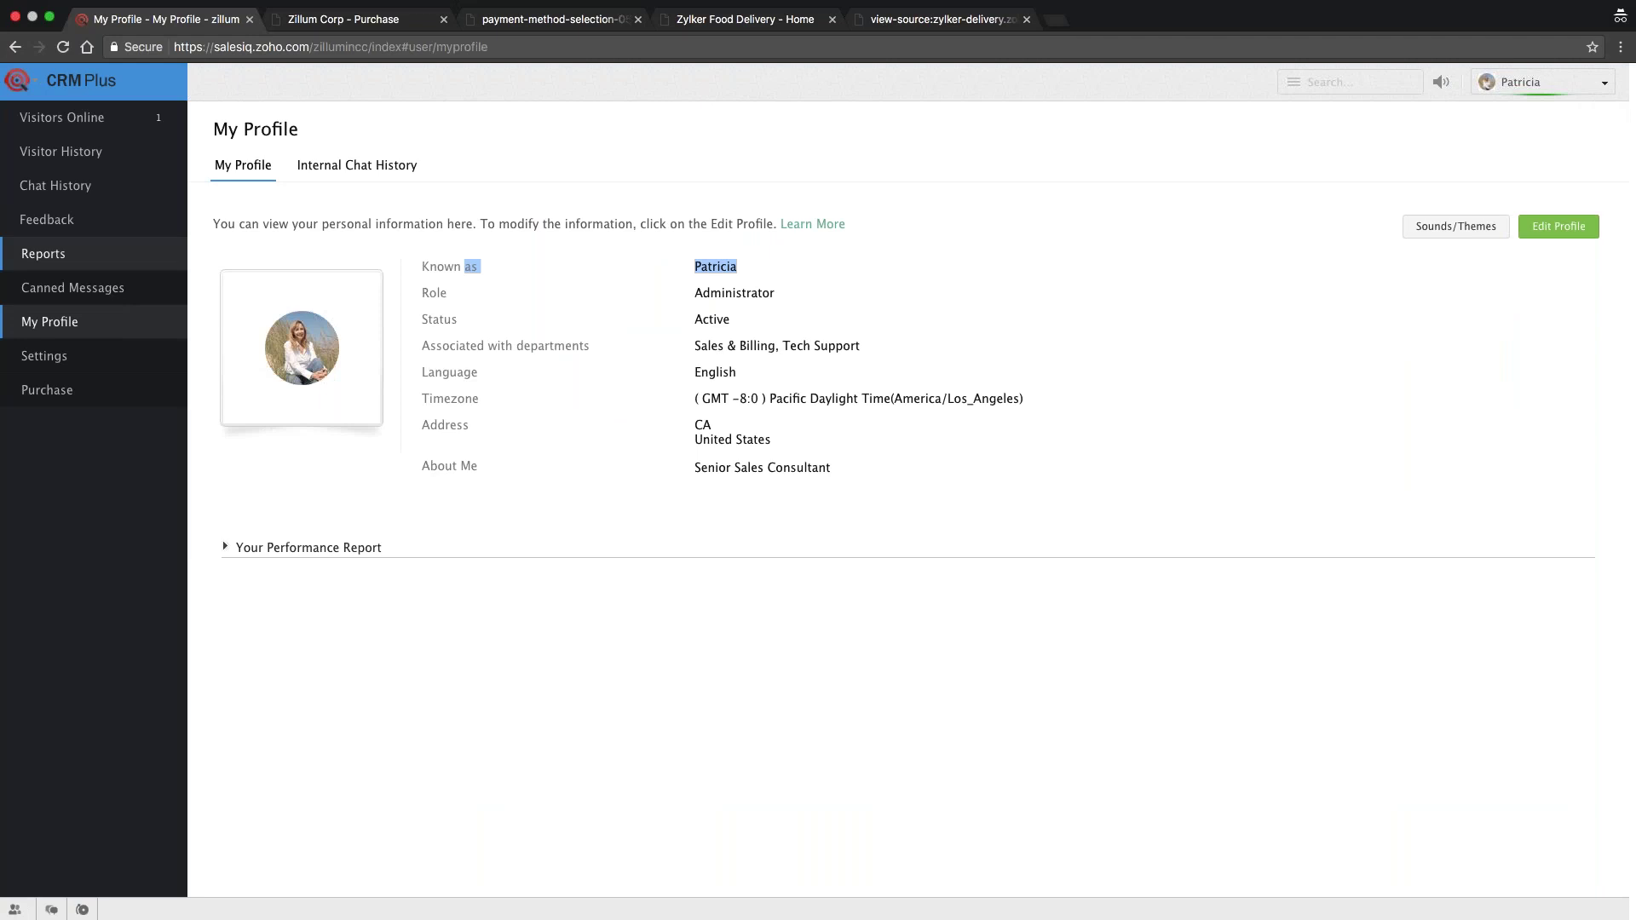
Step: Open the Portal Settings and review the Daily statistics option and its recipient address under Email Configuration
click(90, 351)
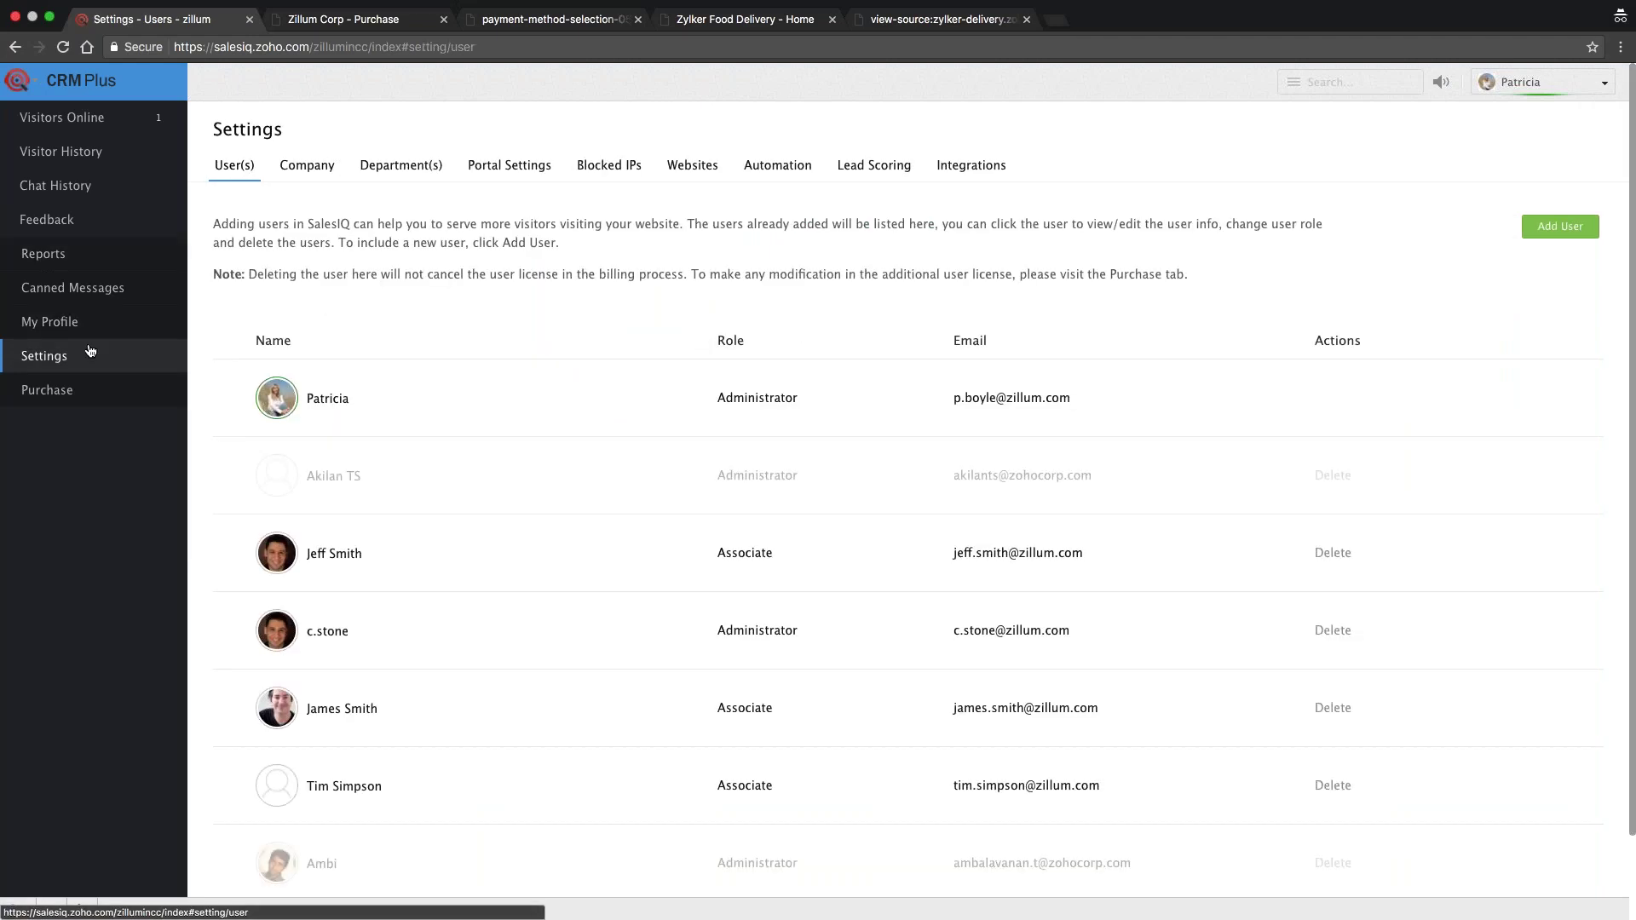
click(527, 164)
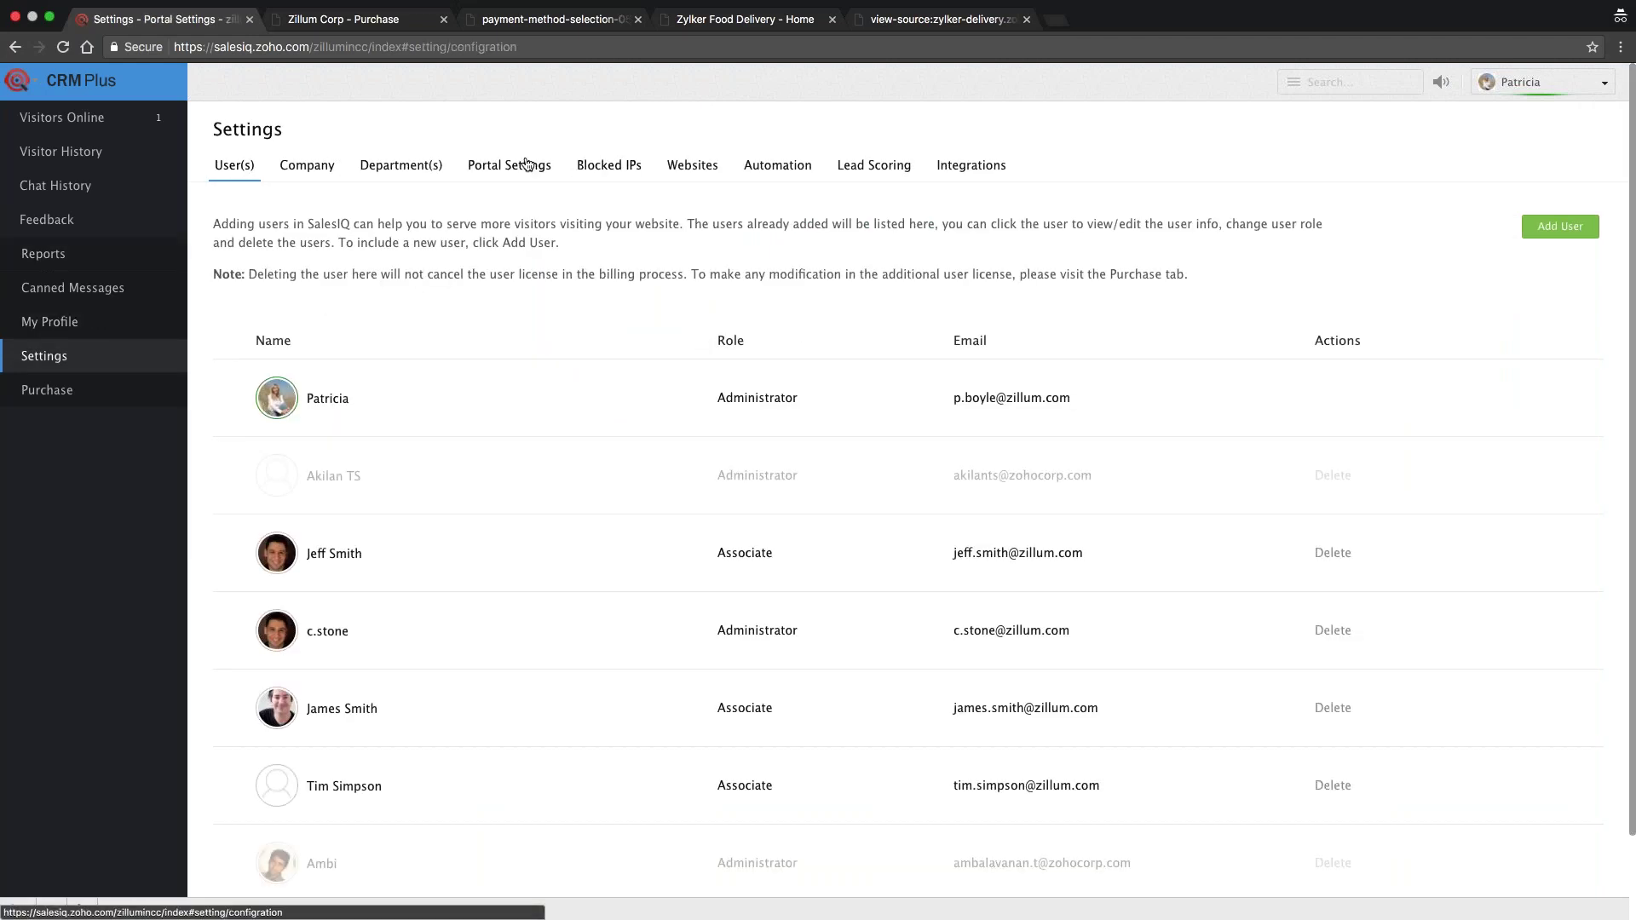
scroll(925, 545, down, 8)
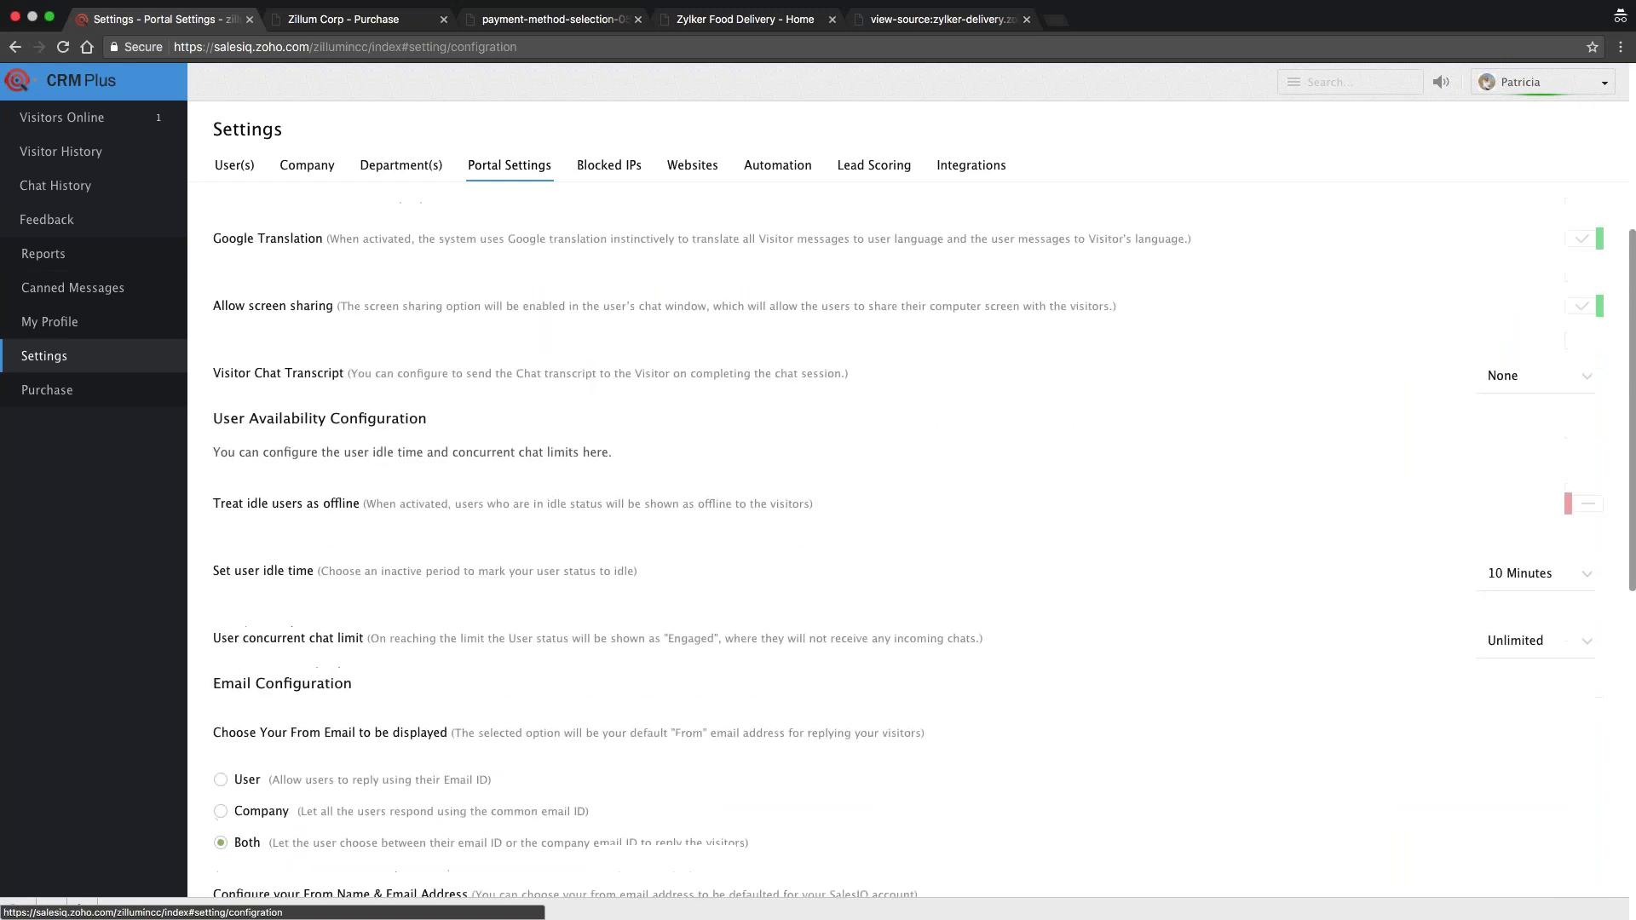
triple_click(290, 412)
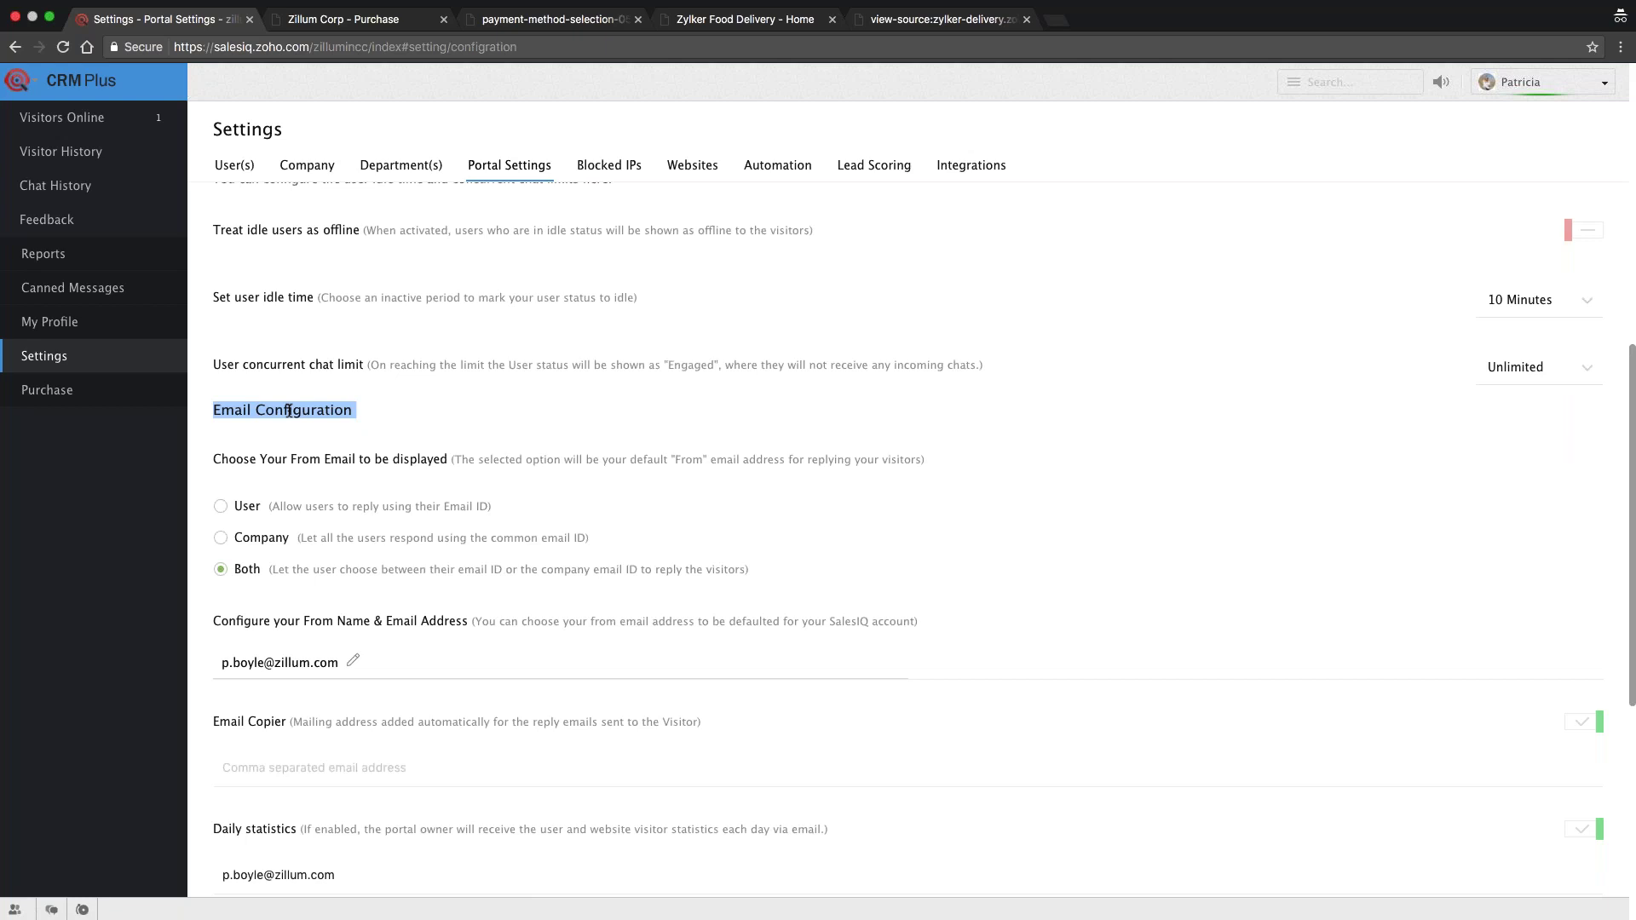
scroll(290, 412, down, 5)
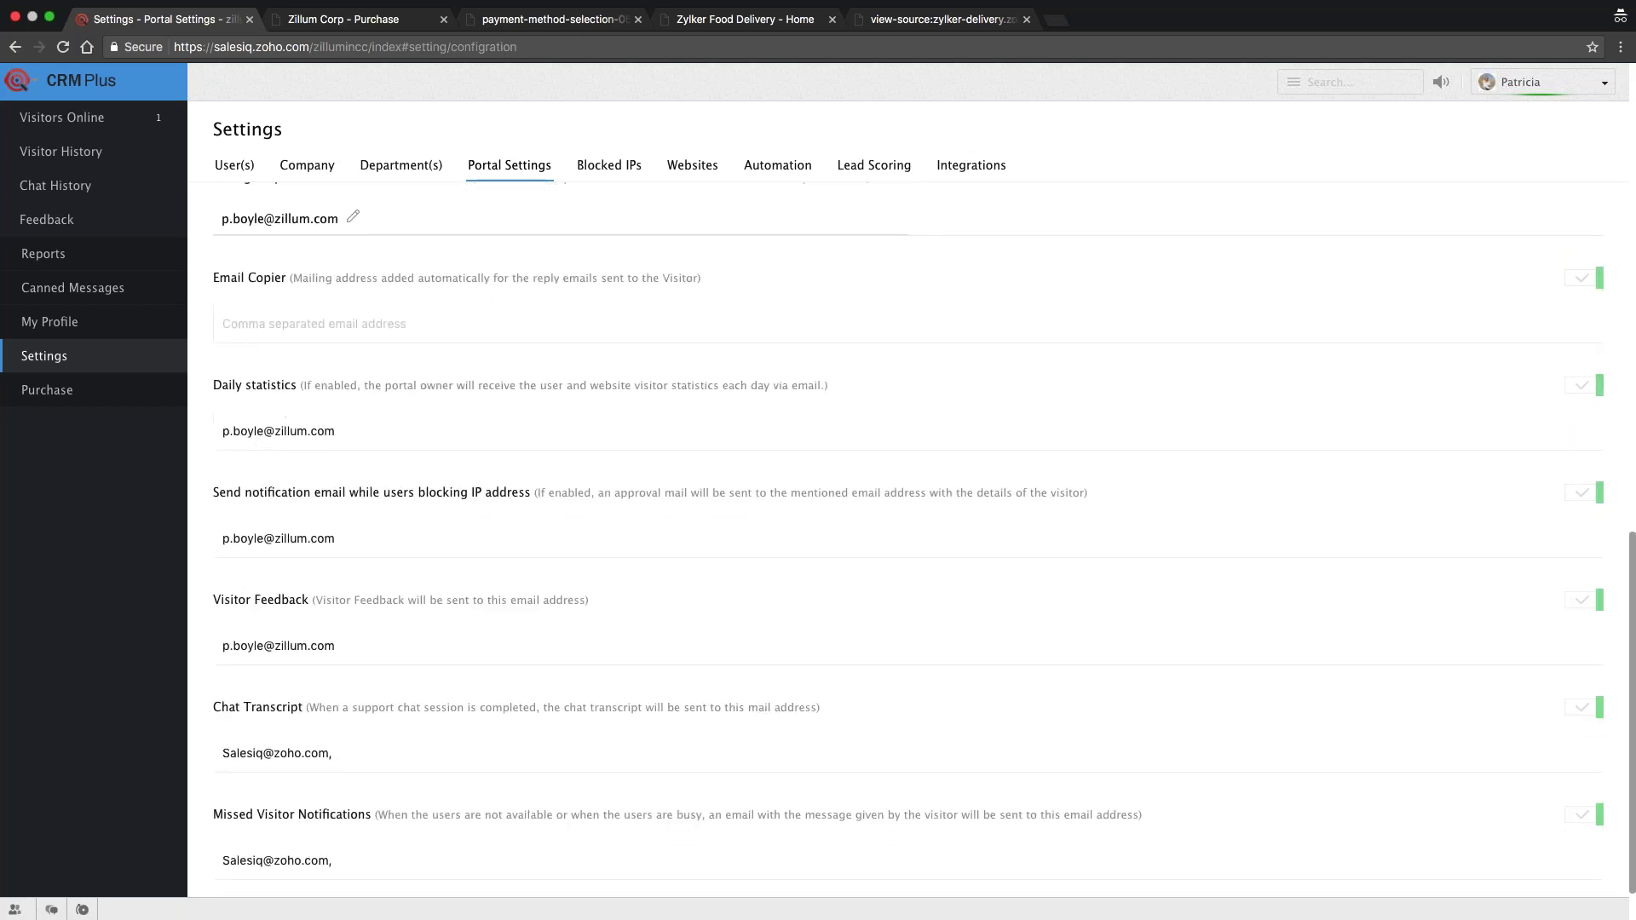
triple_click(272, 386)
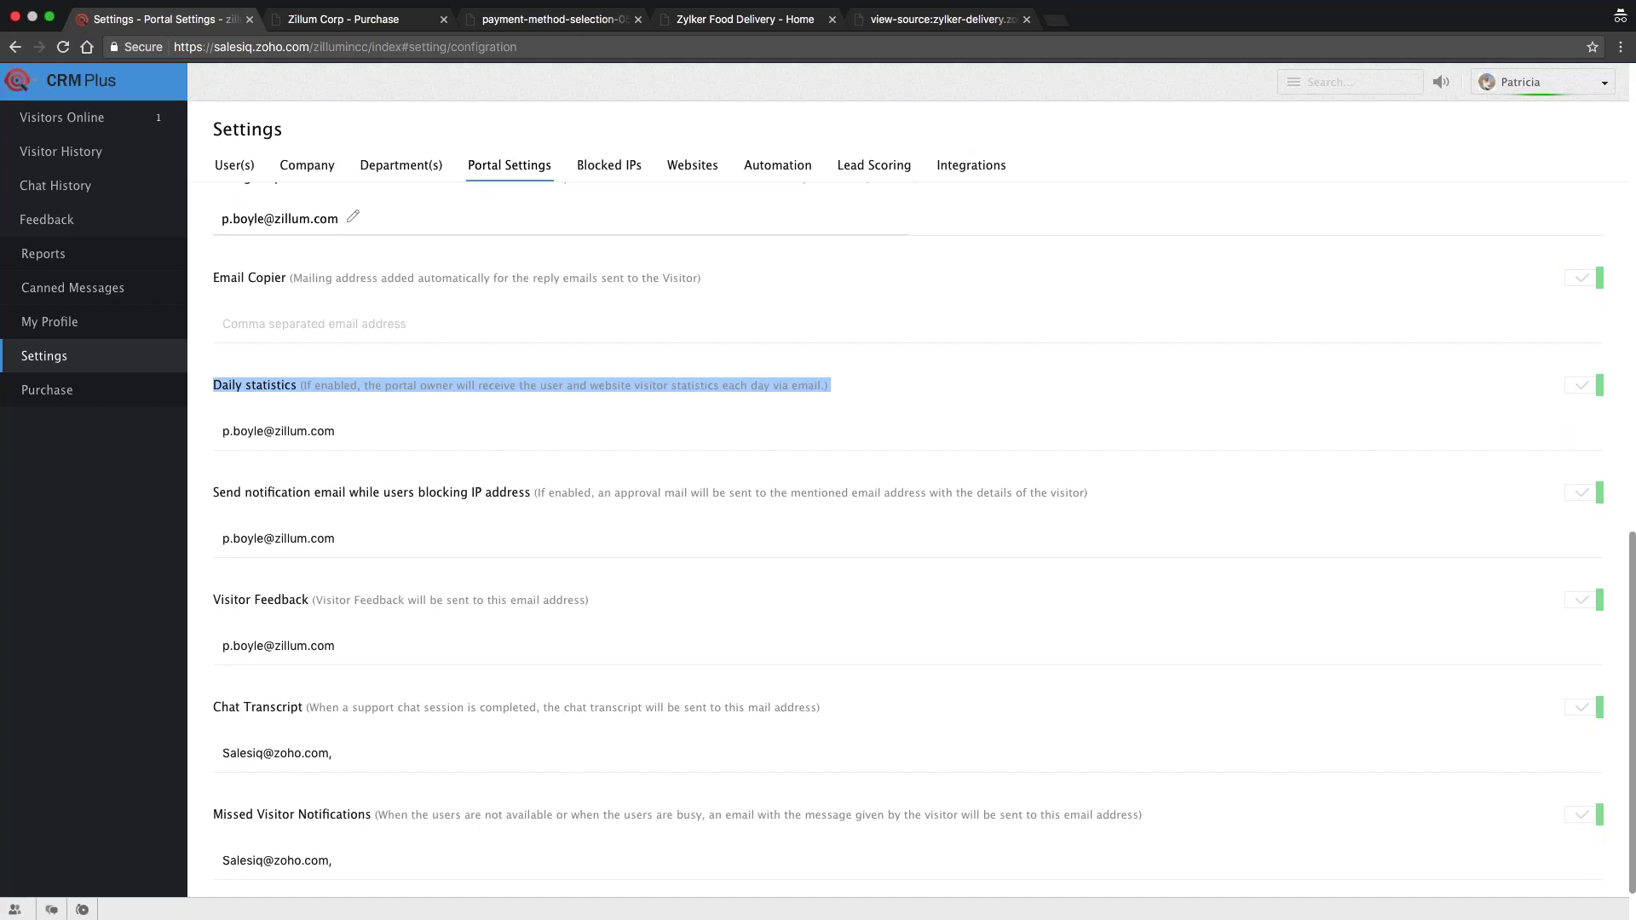
double_click(265, 433)
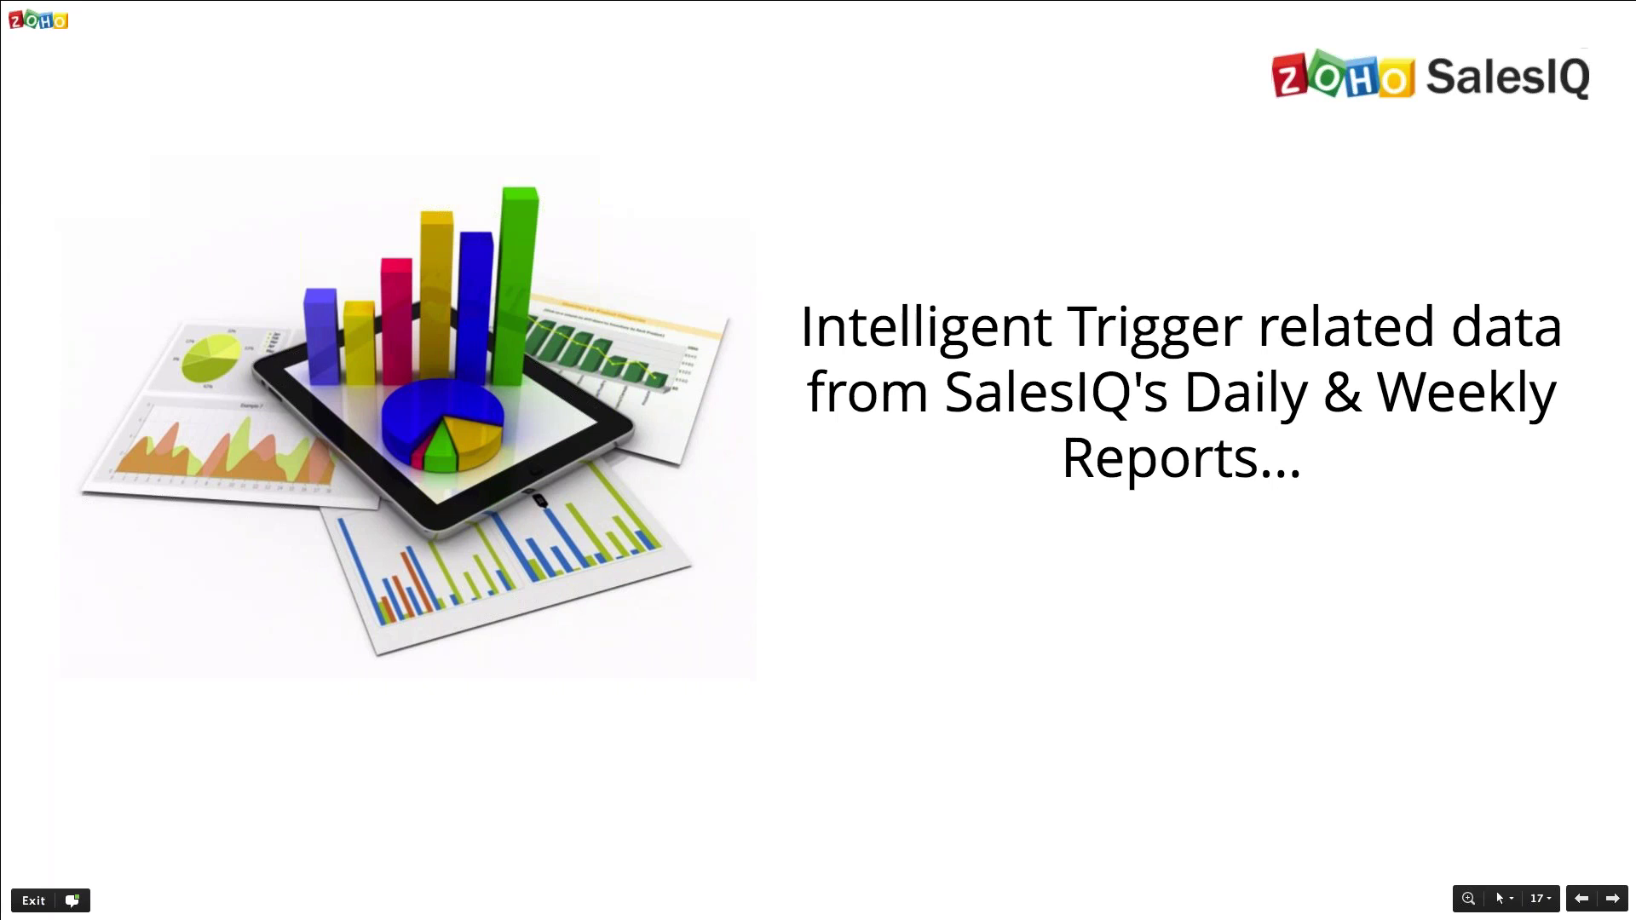
key(Right)
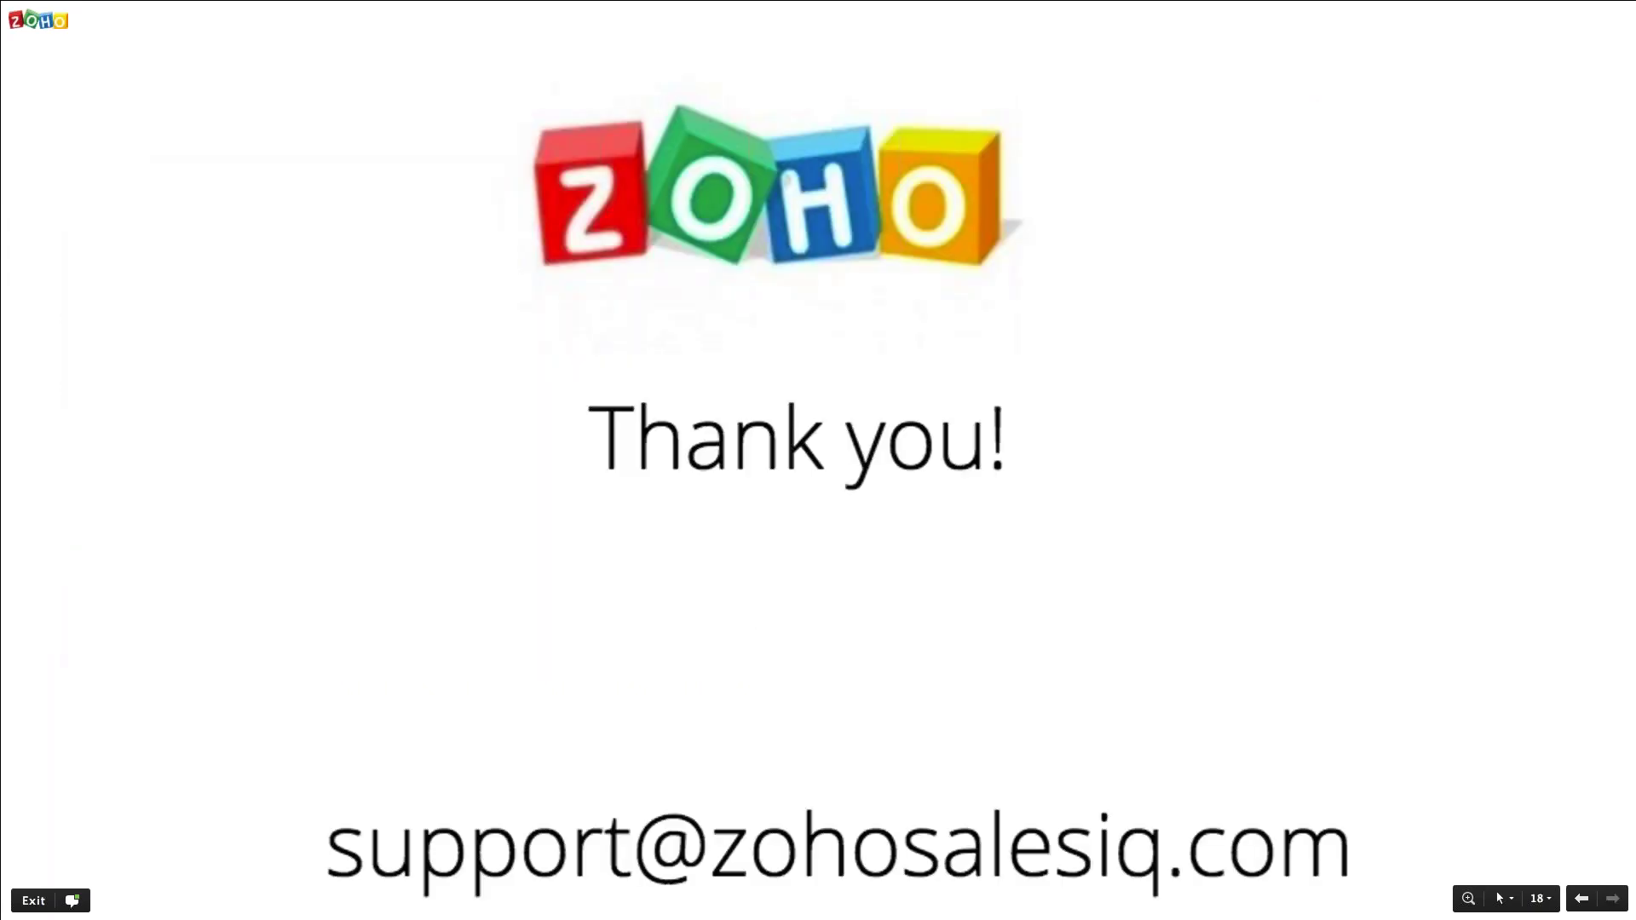